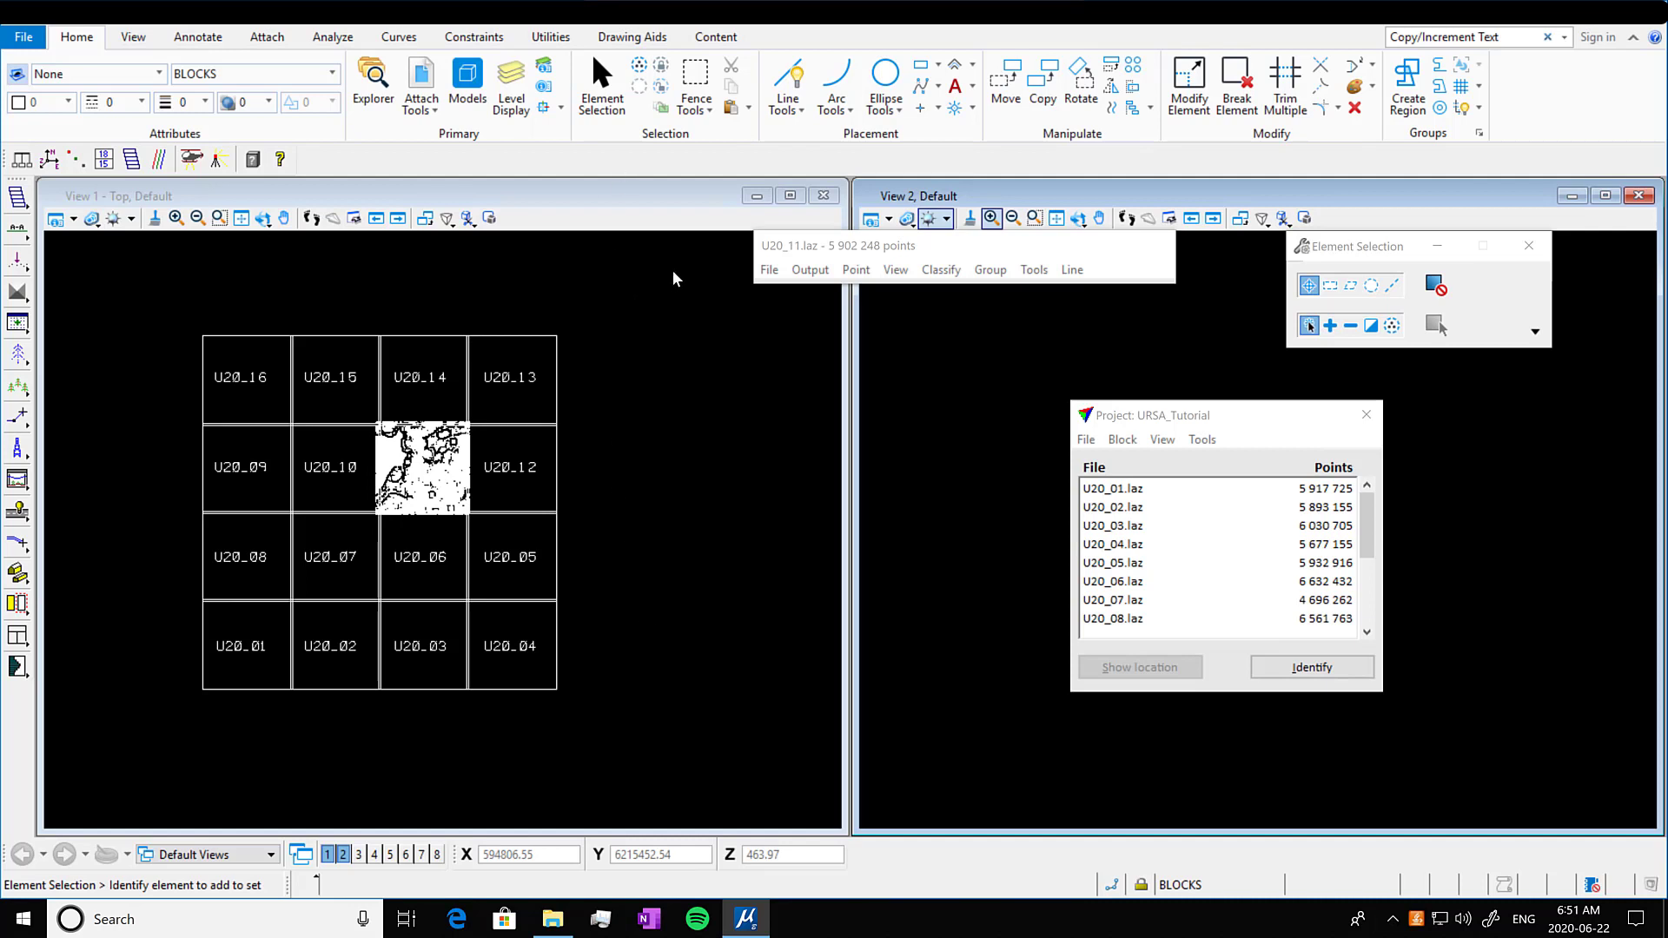
Make the U20_11.laz point cloud window active
{"action": "left_click", "coordinate": [1056, 254]}
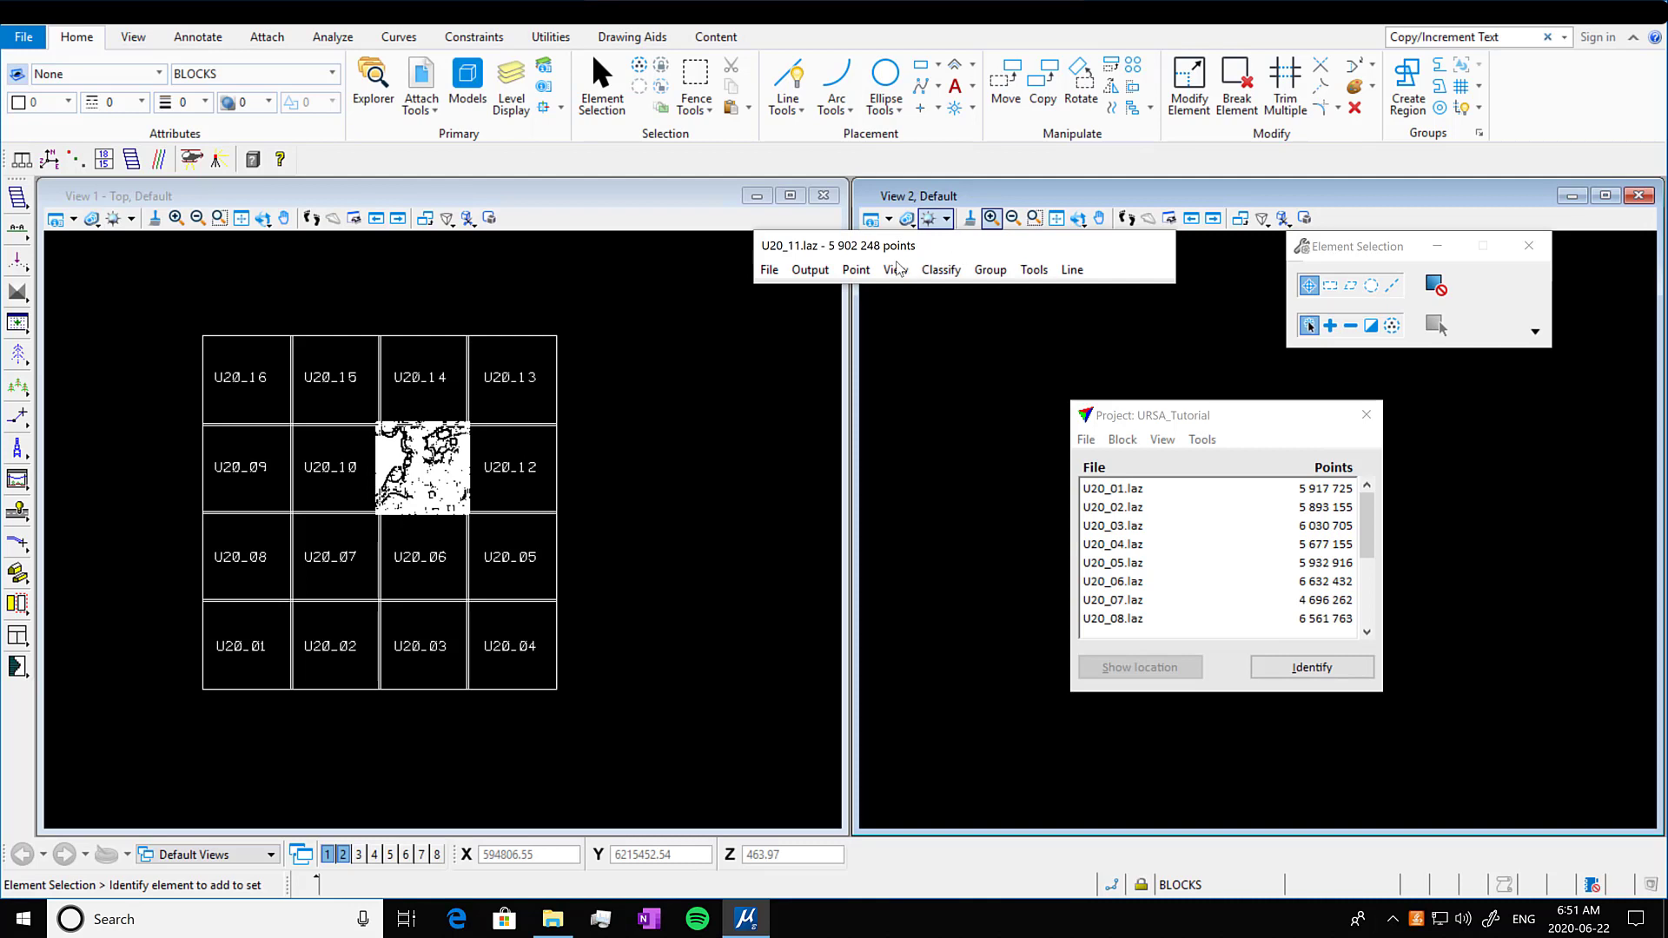
Open the Macro tool and load TerraScanMacro_7APRIL2019.mac, scrolling through its commands
{"action": "left_click", "coordinate": [1034, 270]}
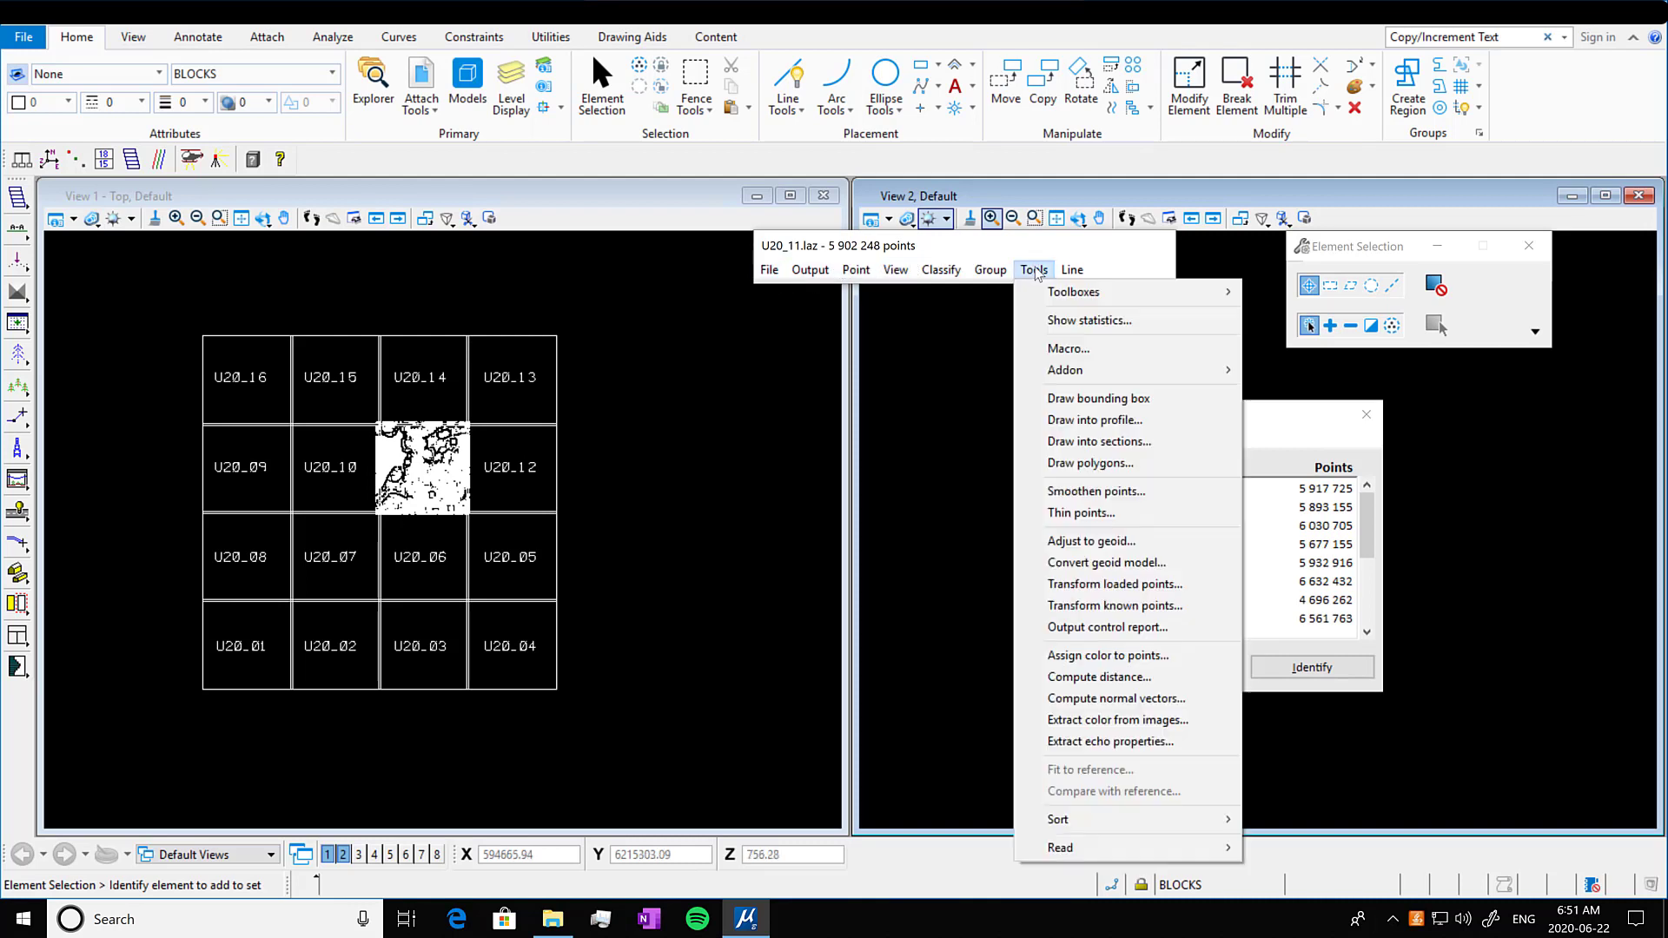
{"action": "left_click", "coordinate": [1152, 358]}
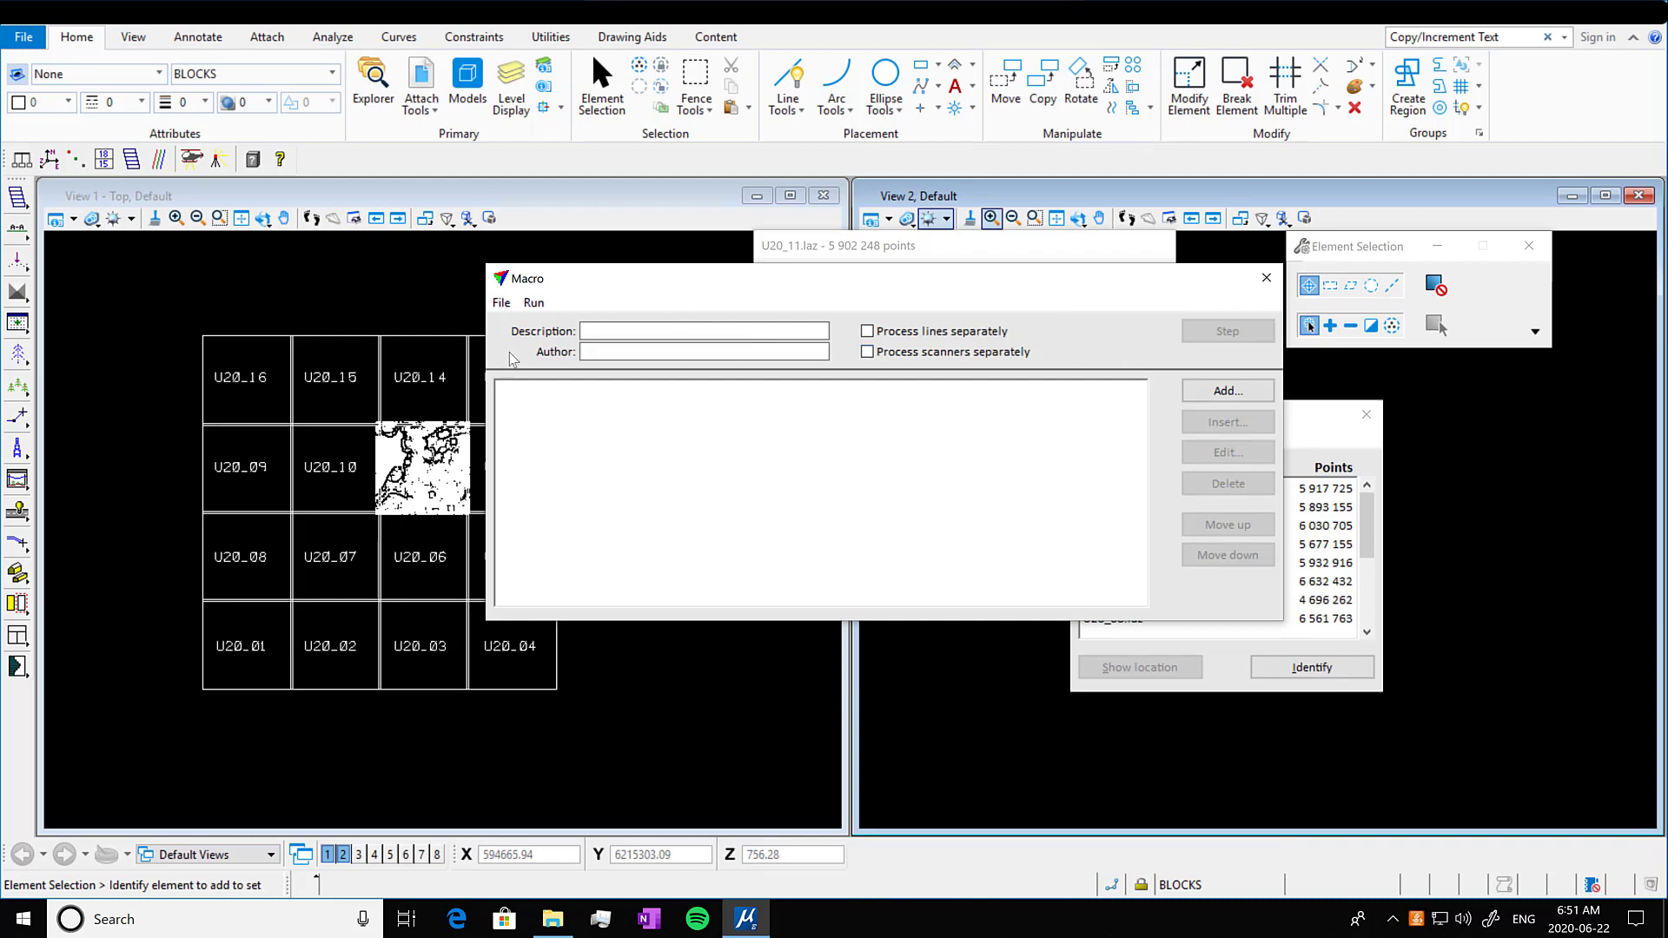
{"action": "left_click", "coordinate": [501, 303]}
{"action": "left_click", "coordinate": [502, 303]}
{"action": "left_click", "coordinate": [503, 303]}
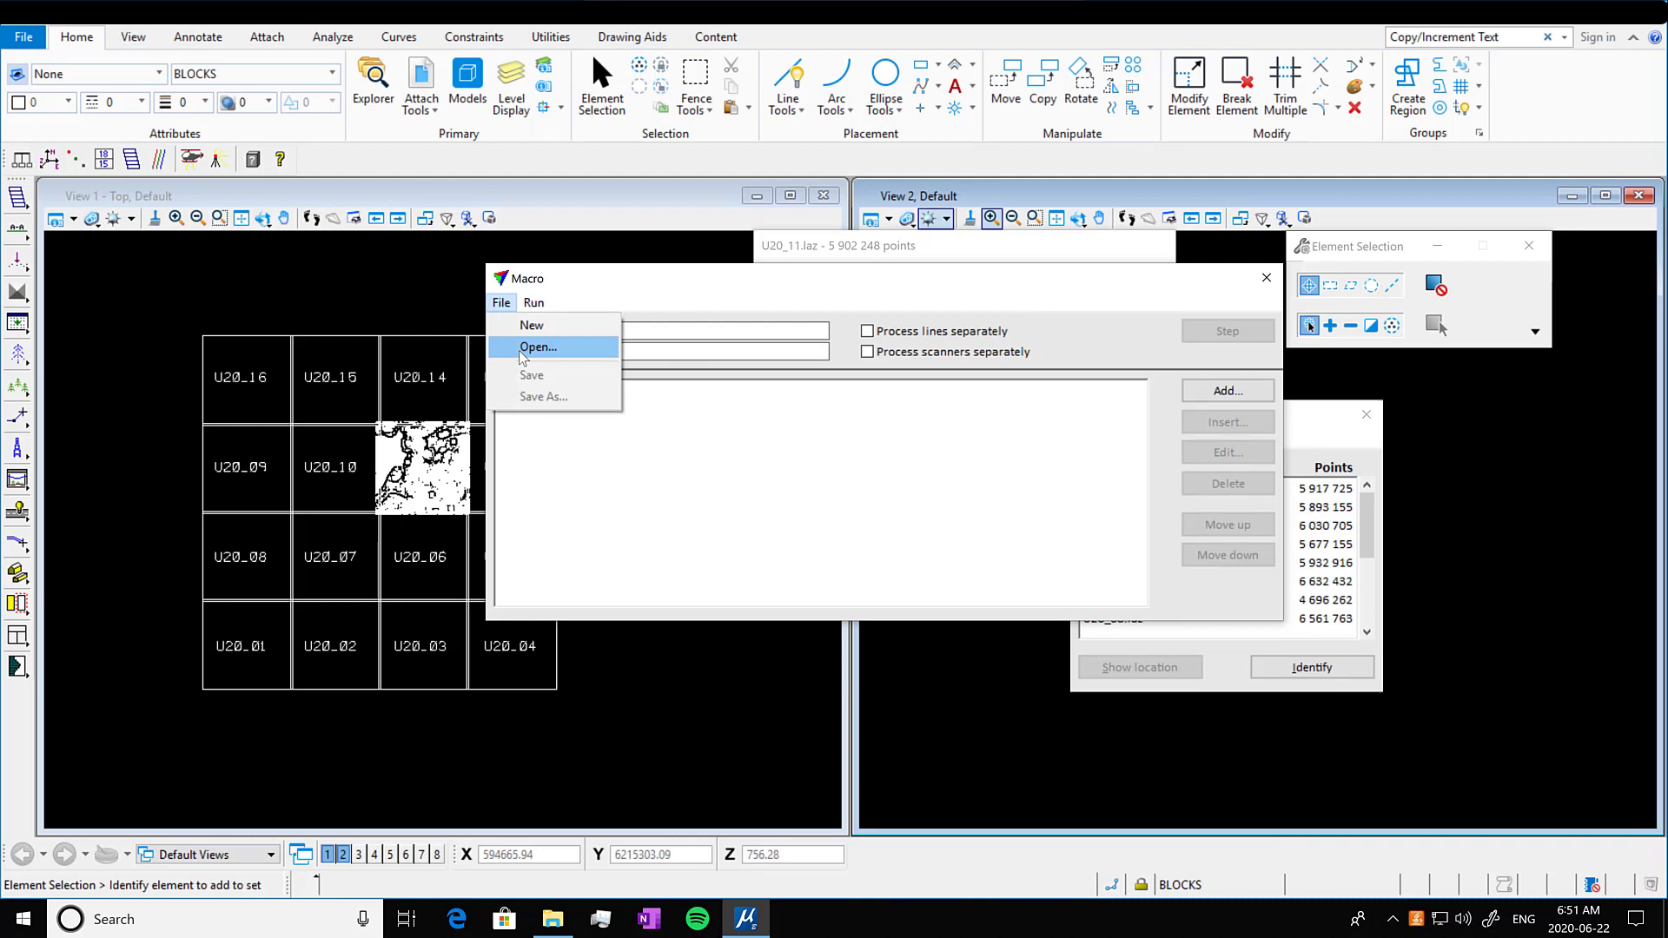
{"action": "left_click", "coordinate": [519, 352]}
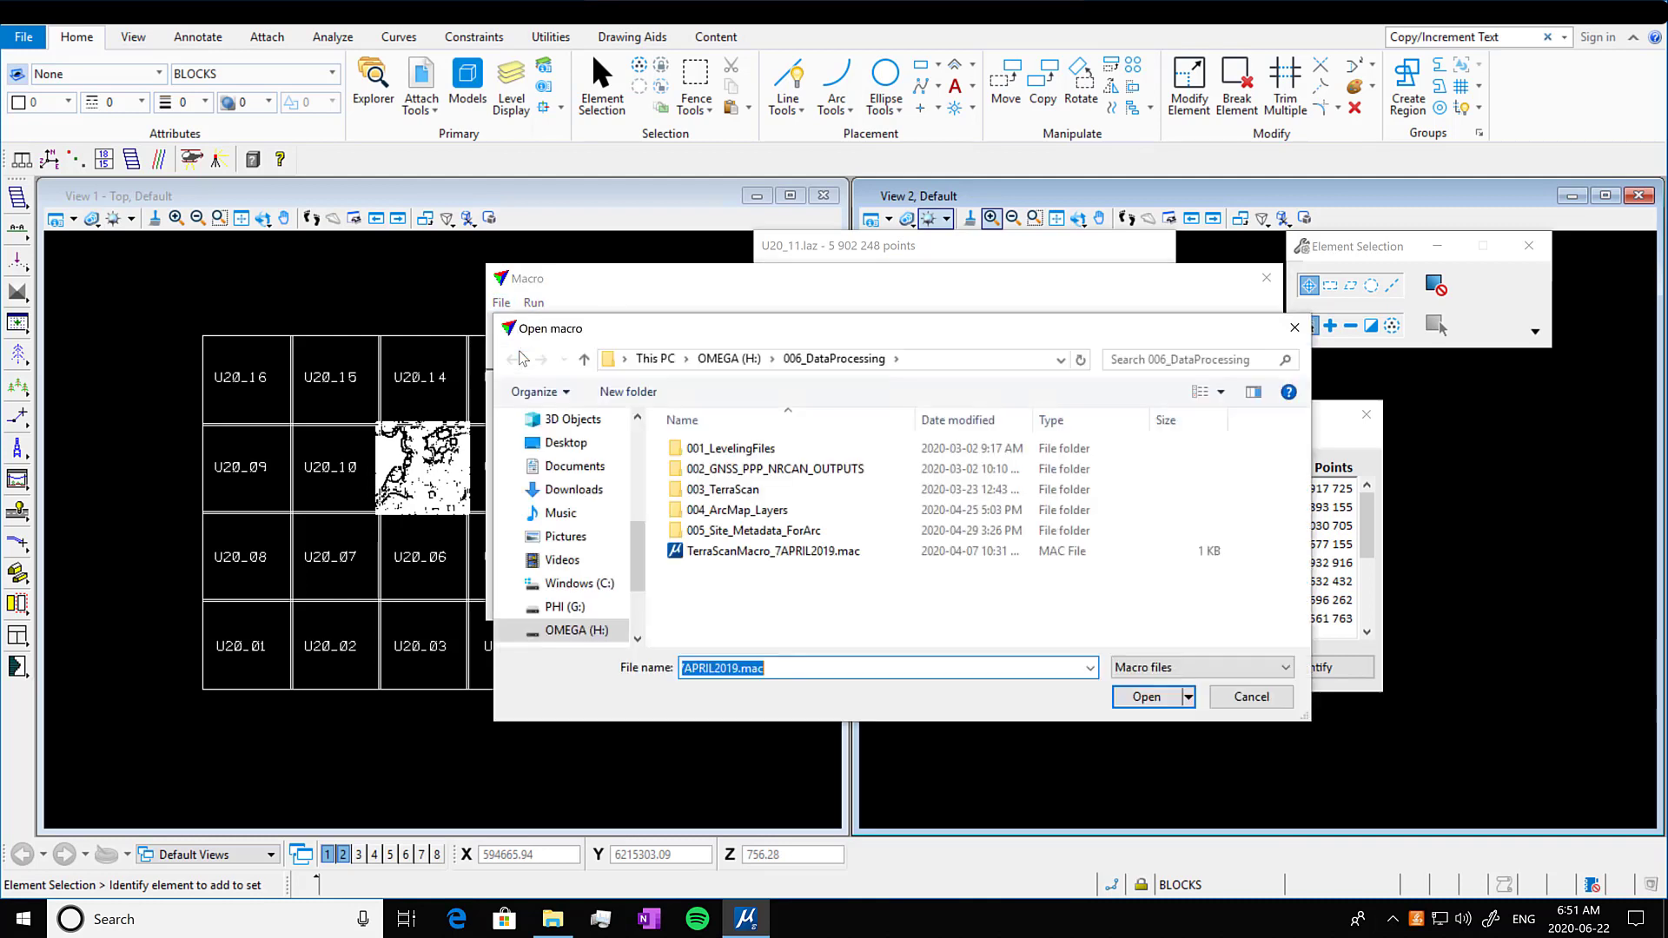
{"action": "left_click", "coordinate": [871, 556]}
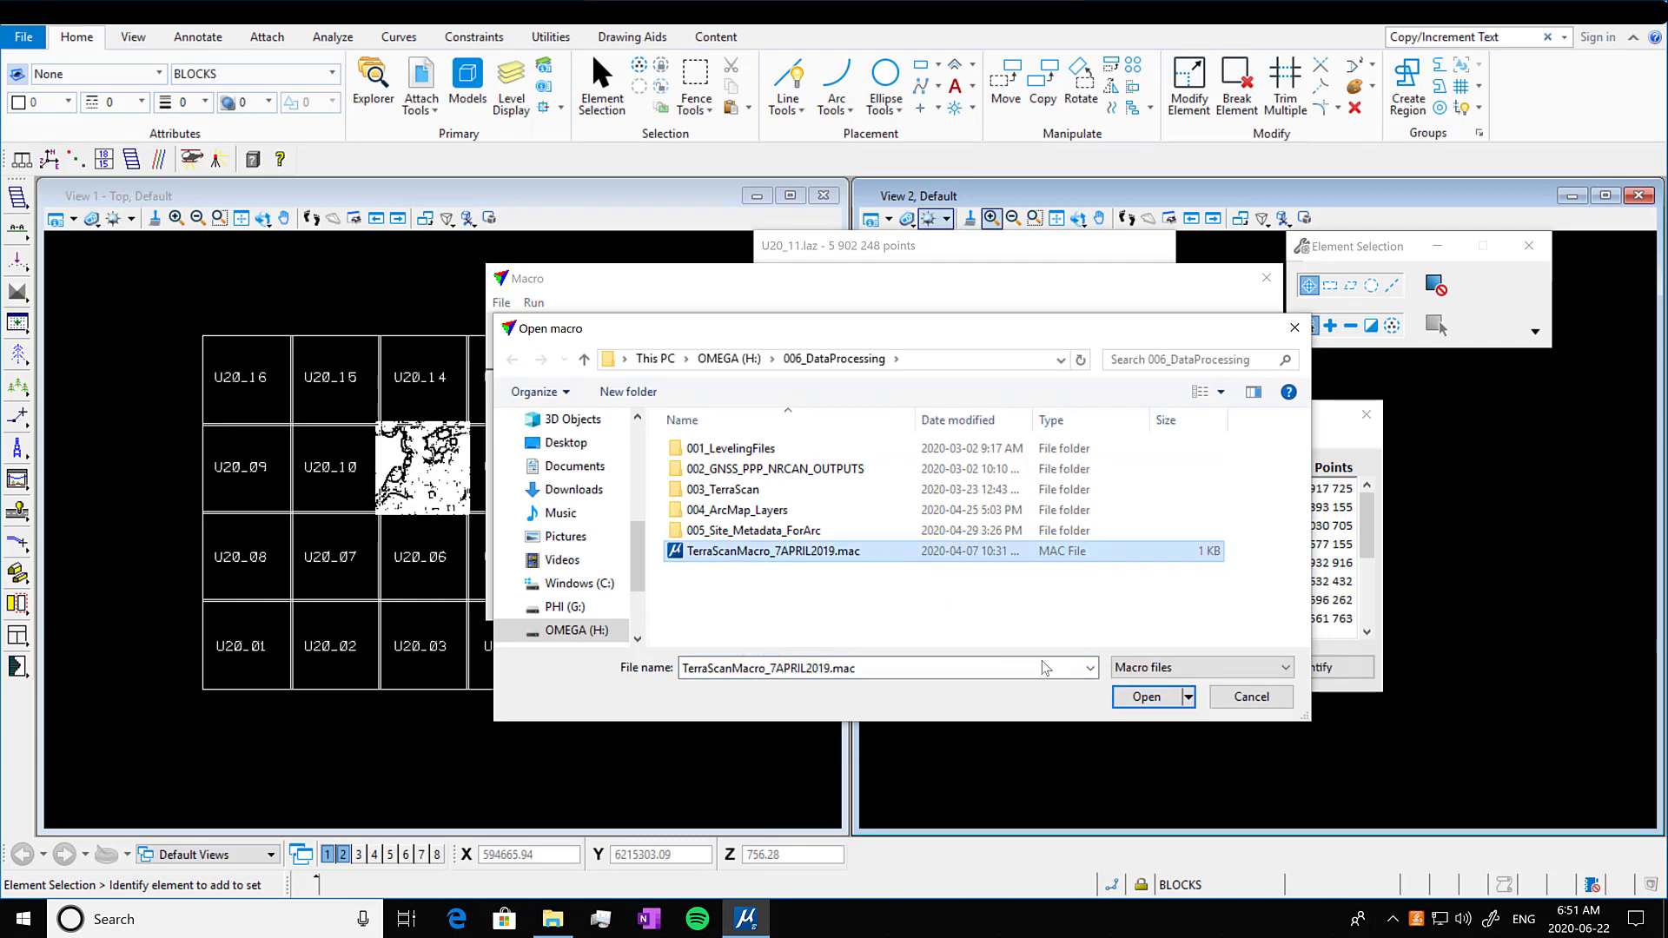
{"action": "left_click", "coordinate": [1146, 697]}
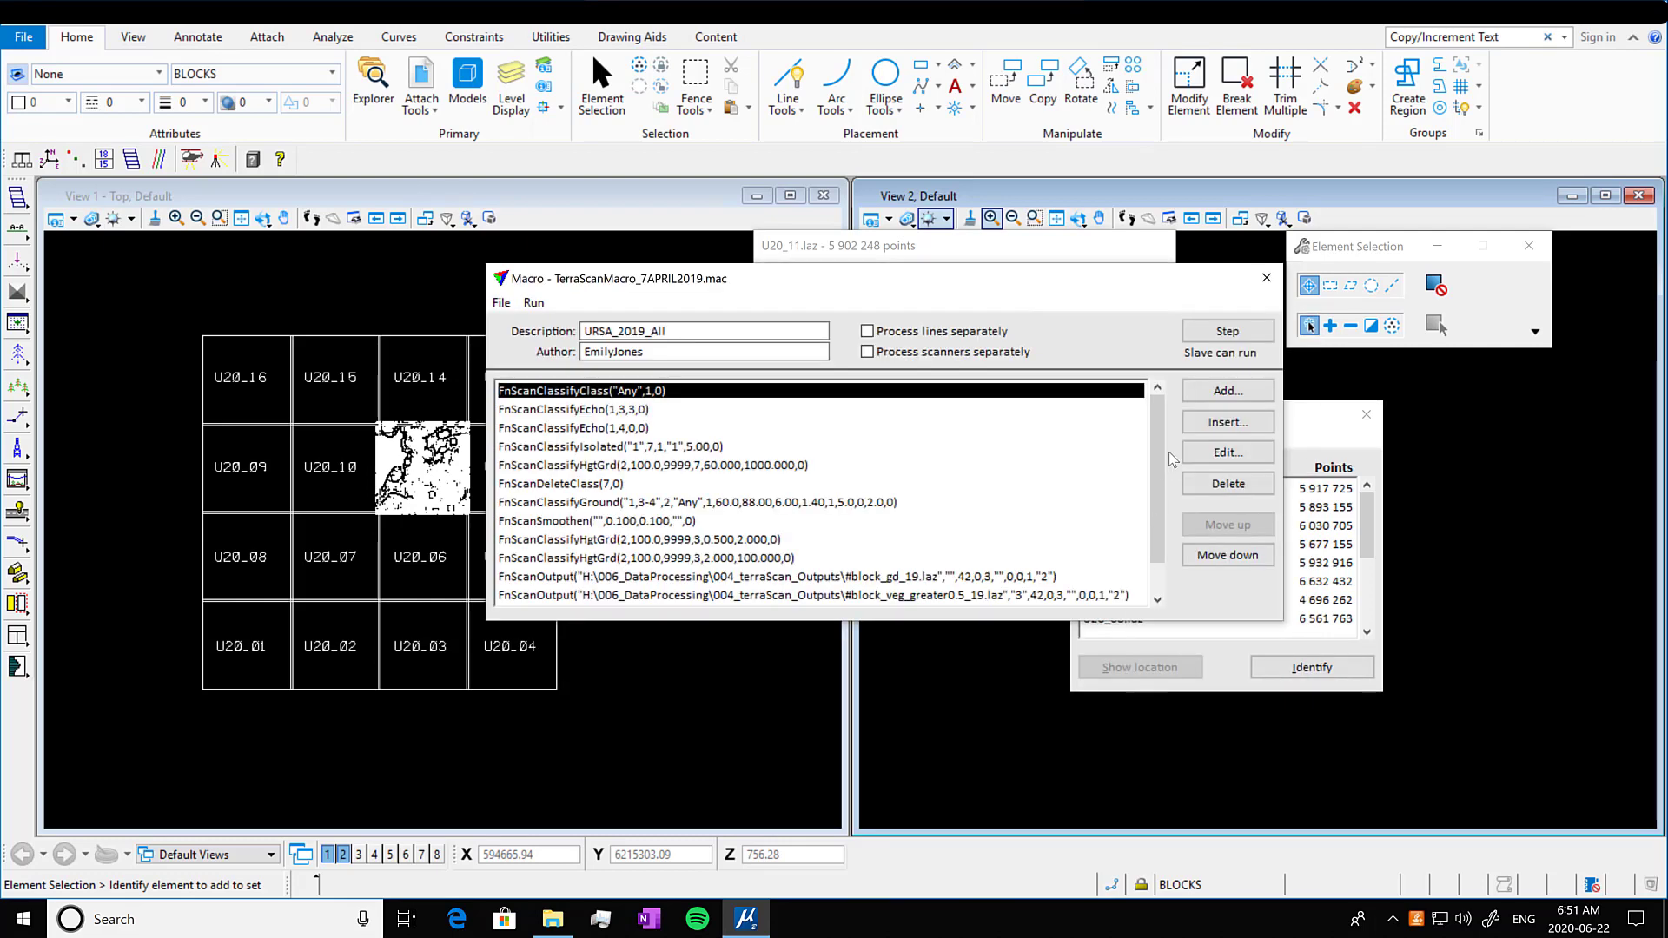
{"action": "mouse_move", "coordinate": [1155, 417]}
{"action": "left_mouse_down"}
{"action": "mouse_move", "coordinate": [1170, 480]}
{"action": "mouse_move", "coordinate": [1167, 425]}
{"action": "left_mouse_up"}
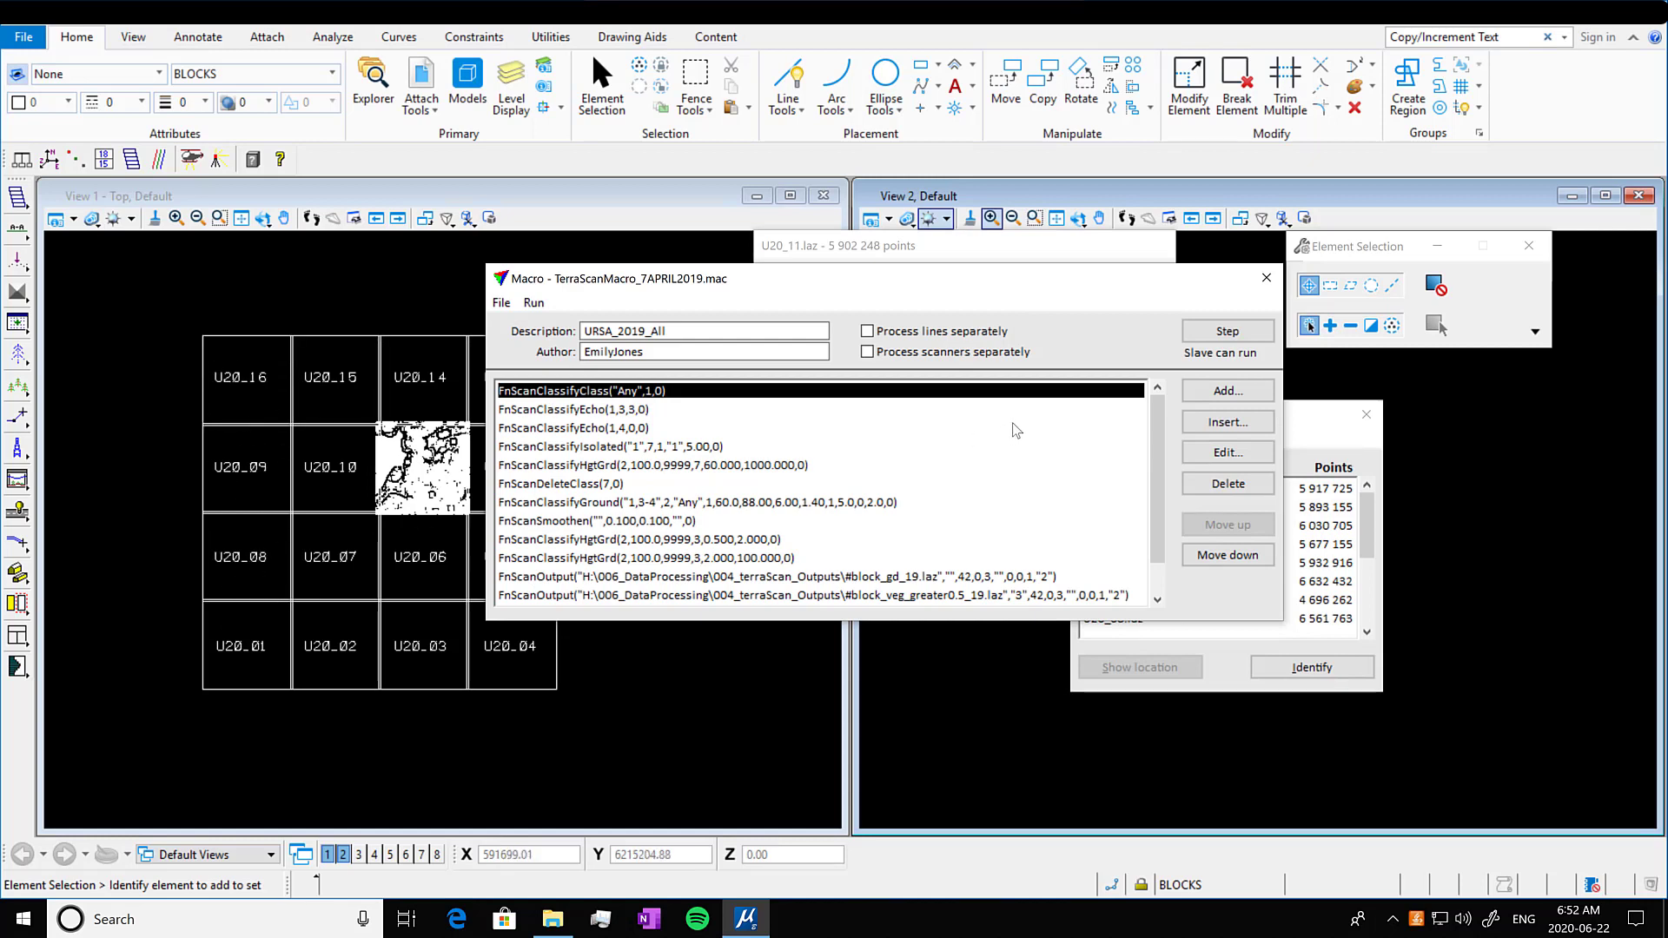
Discard the loaded macro and start a new empty one
{"action": "left_click", "coordinate": [502, 303]}
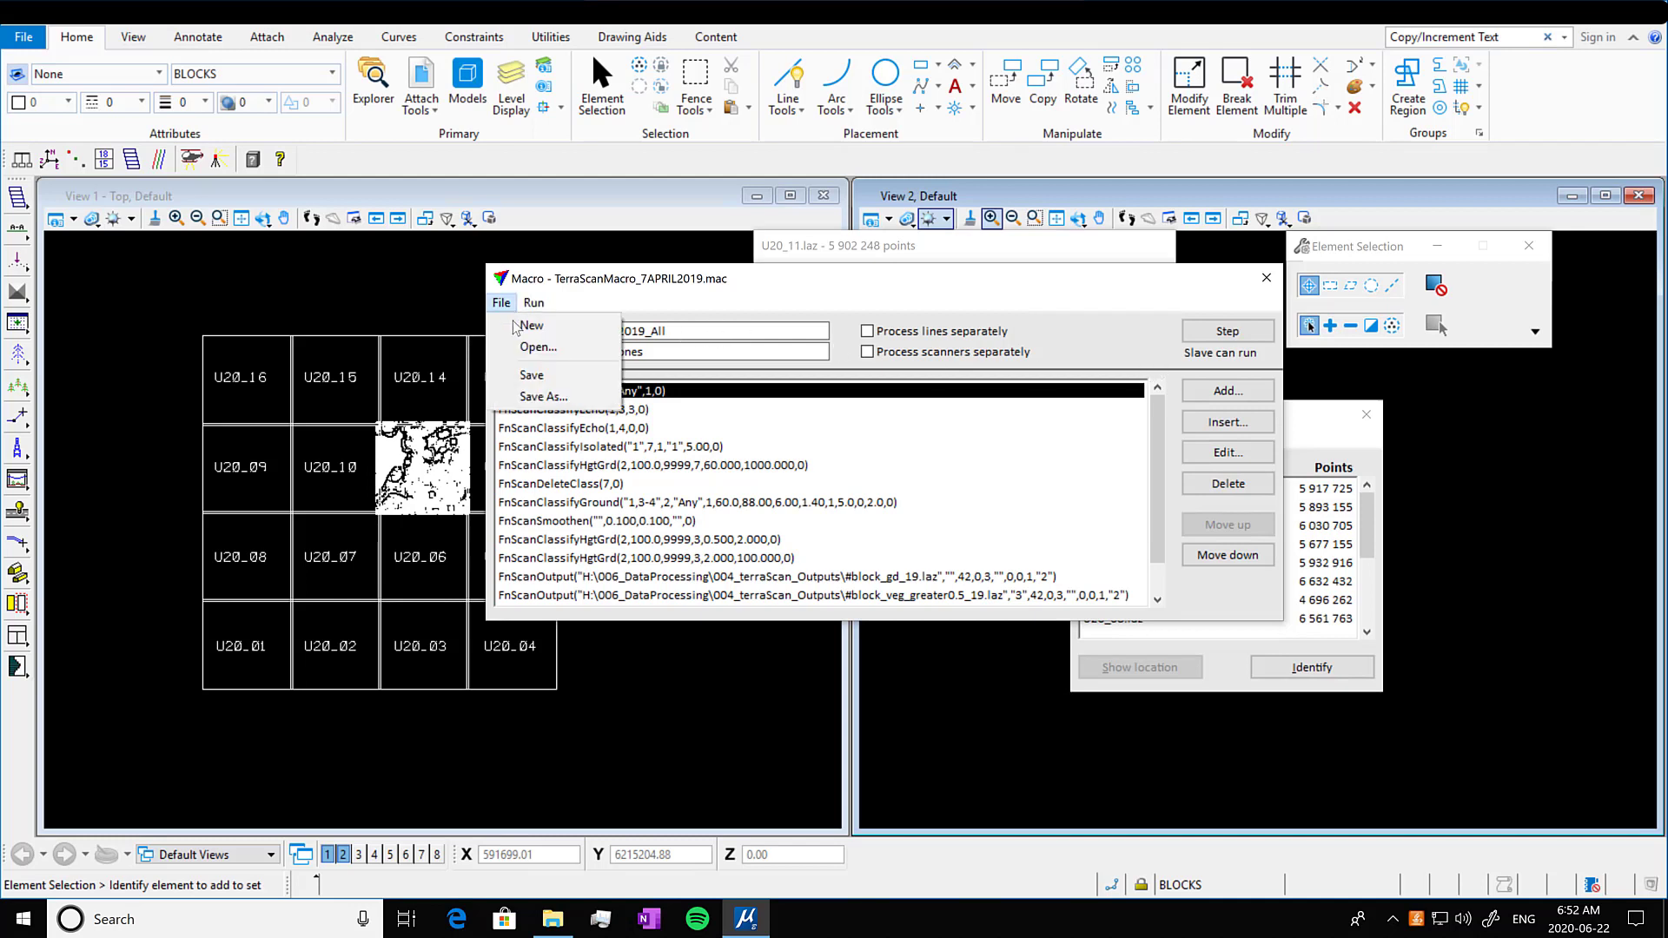
{"action": "left_click", "coordinate": [524, 329]}
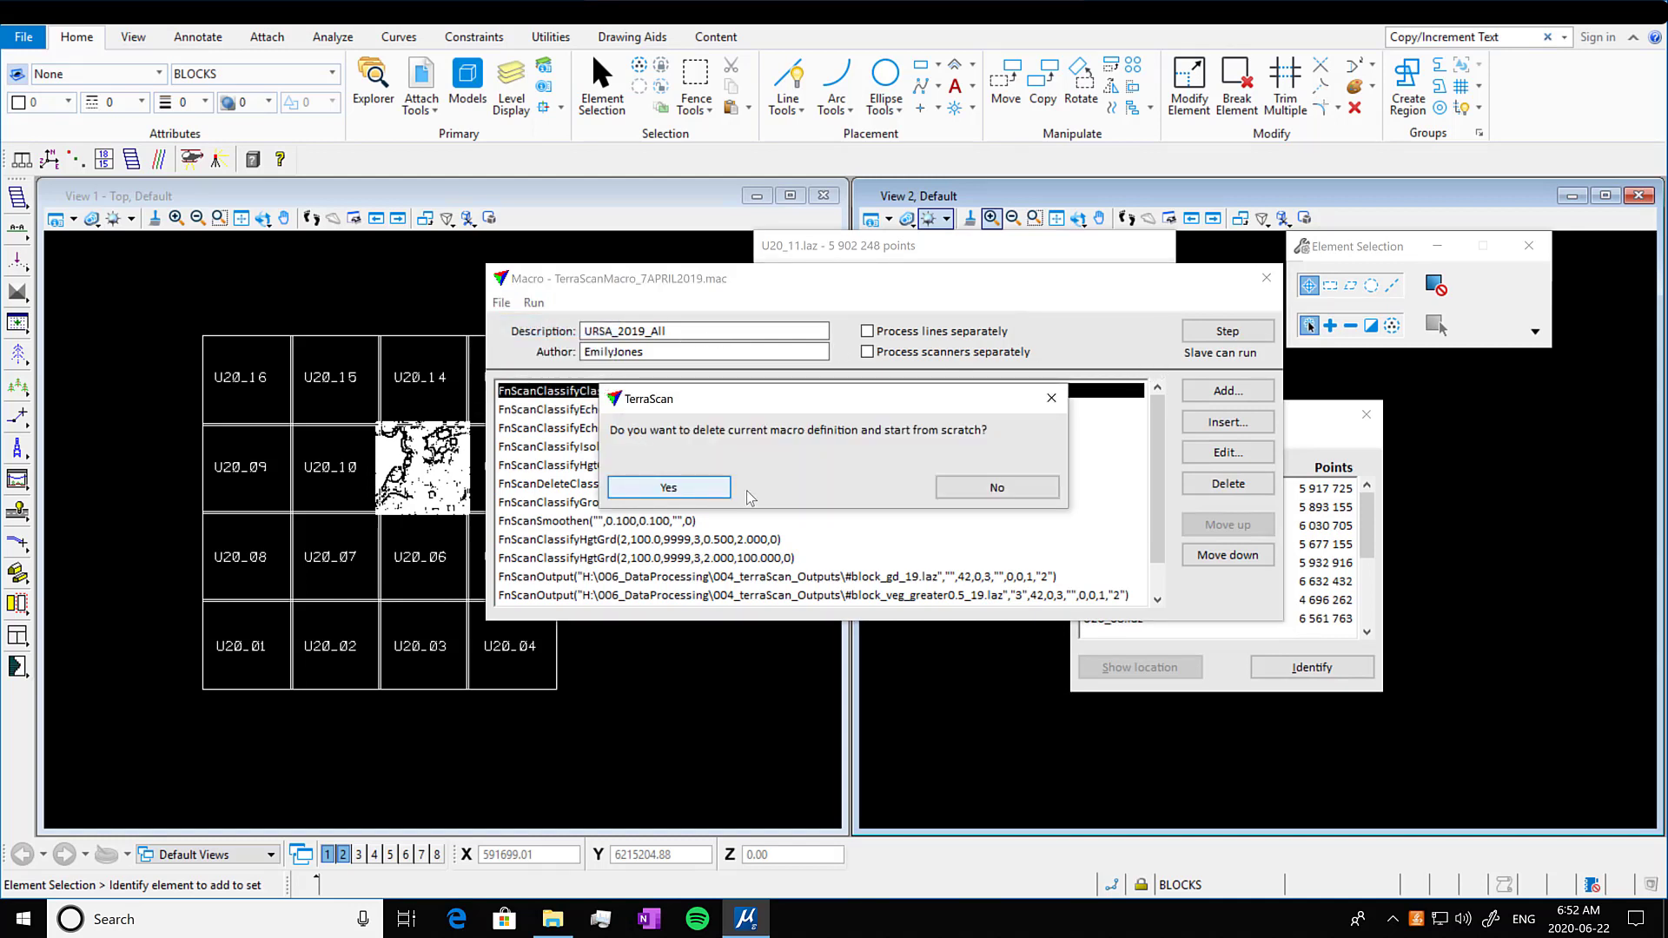
{"action": "left_click", "coordinate": [668, 484]}
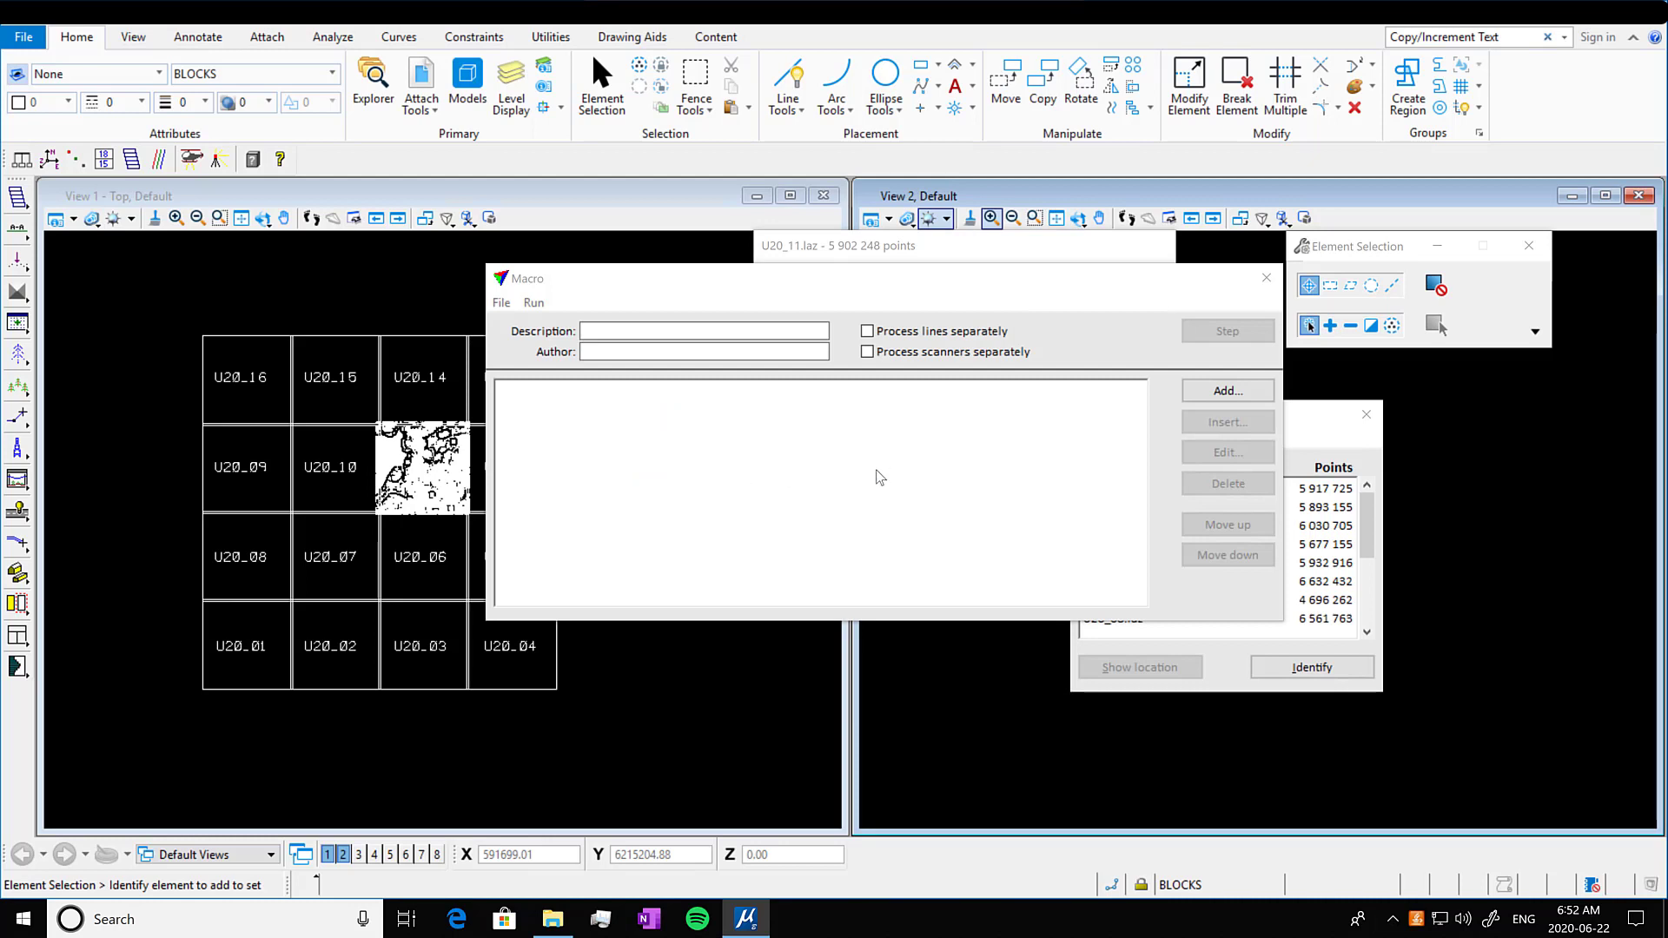
Enter 'Tutorial' as the macro description and the author's initials
{"action": "left_click", "coordinate": [747, 329]}
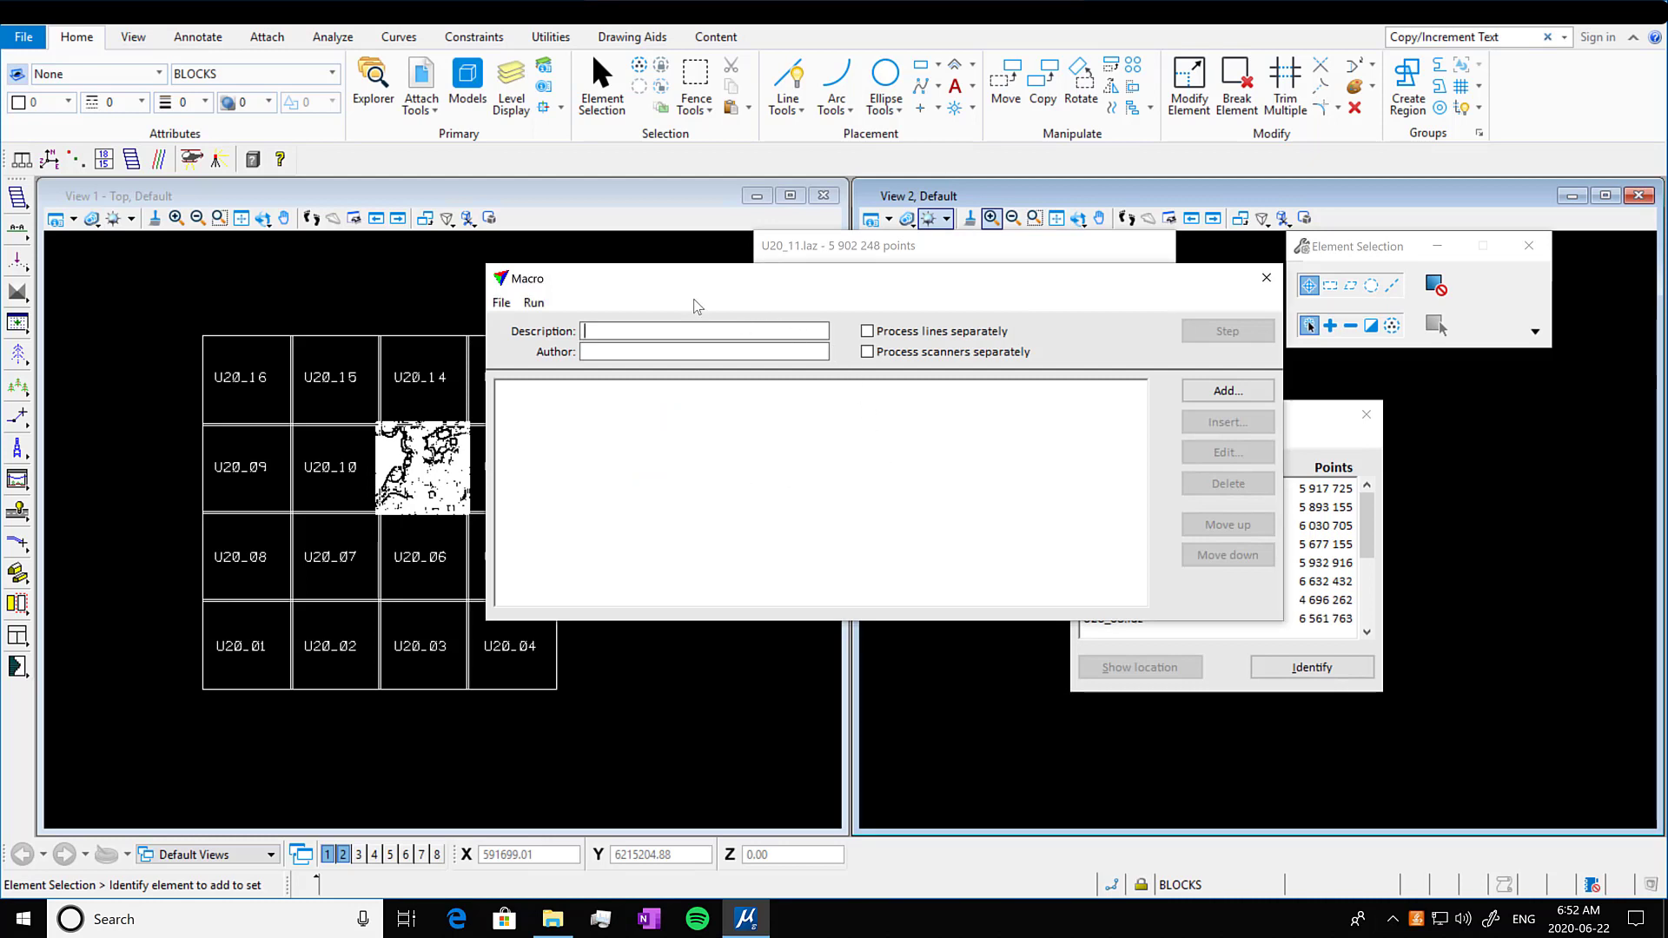
{"action": "type", "text": "Tutorial"}
{"action": "key", "text": "Tab"}
{"action": "type", "text": "EJ"}
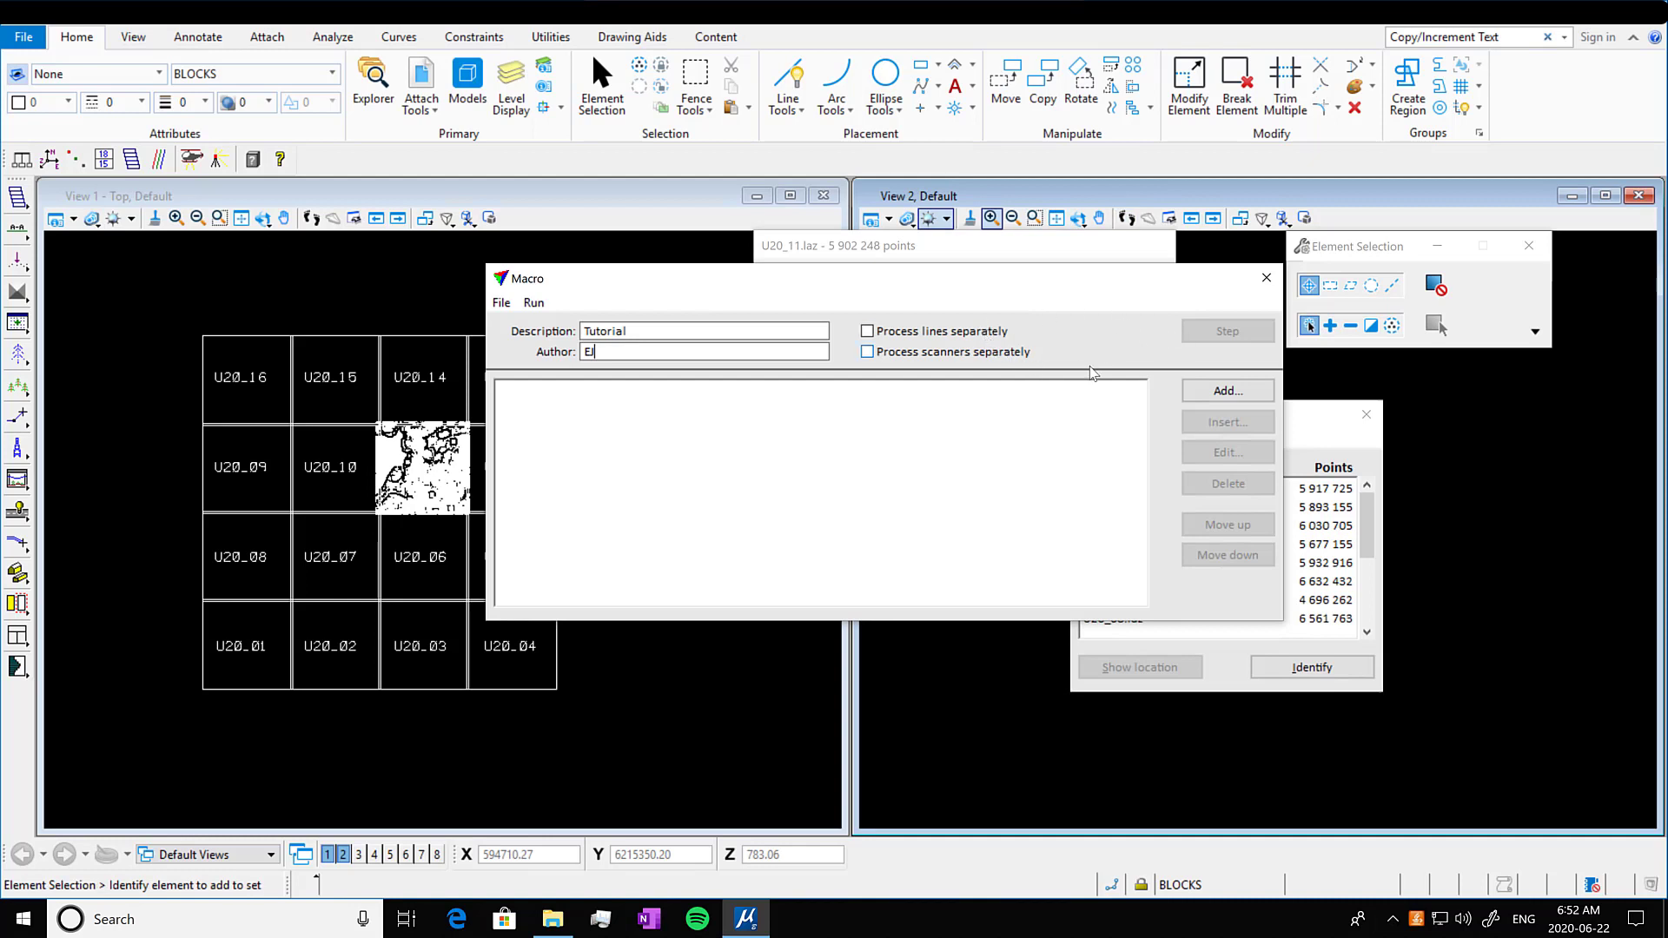
Add a macro step with action Classify points and routine By class
{"action": "left_click", "coordinate": [1239, 389]}
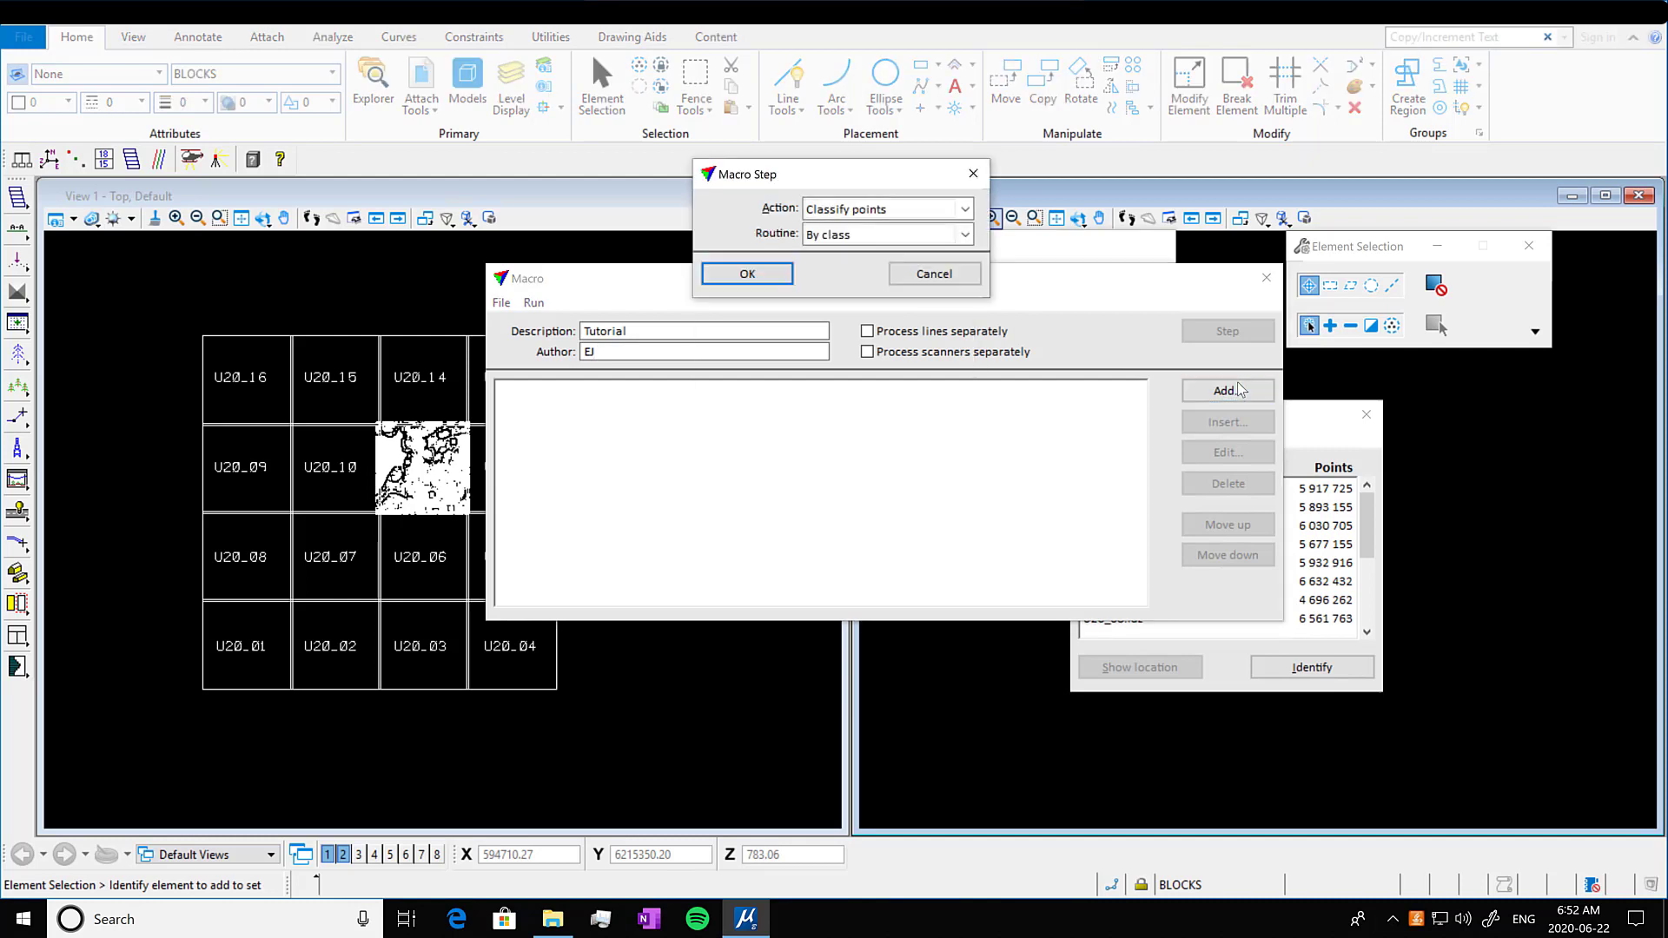
{"action": "left_click", "coordinate": [965, 211]}
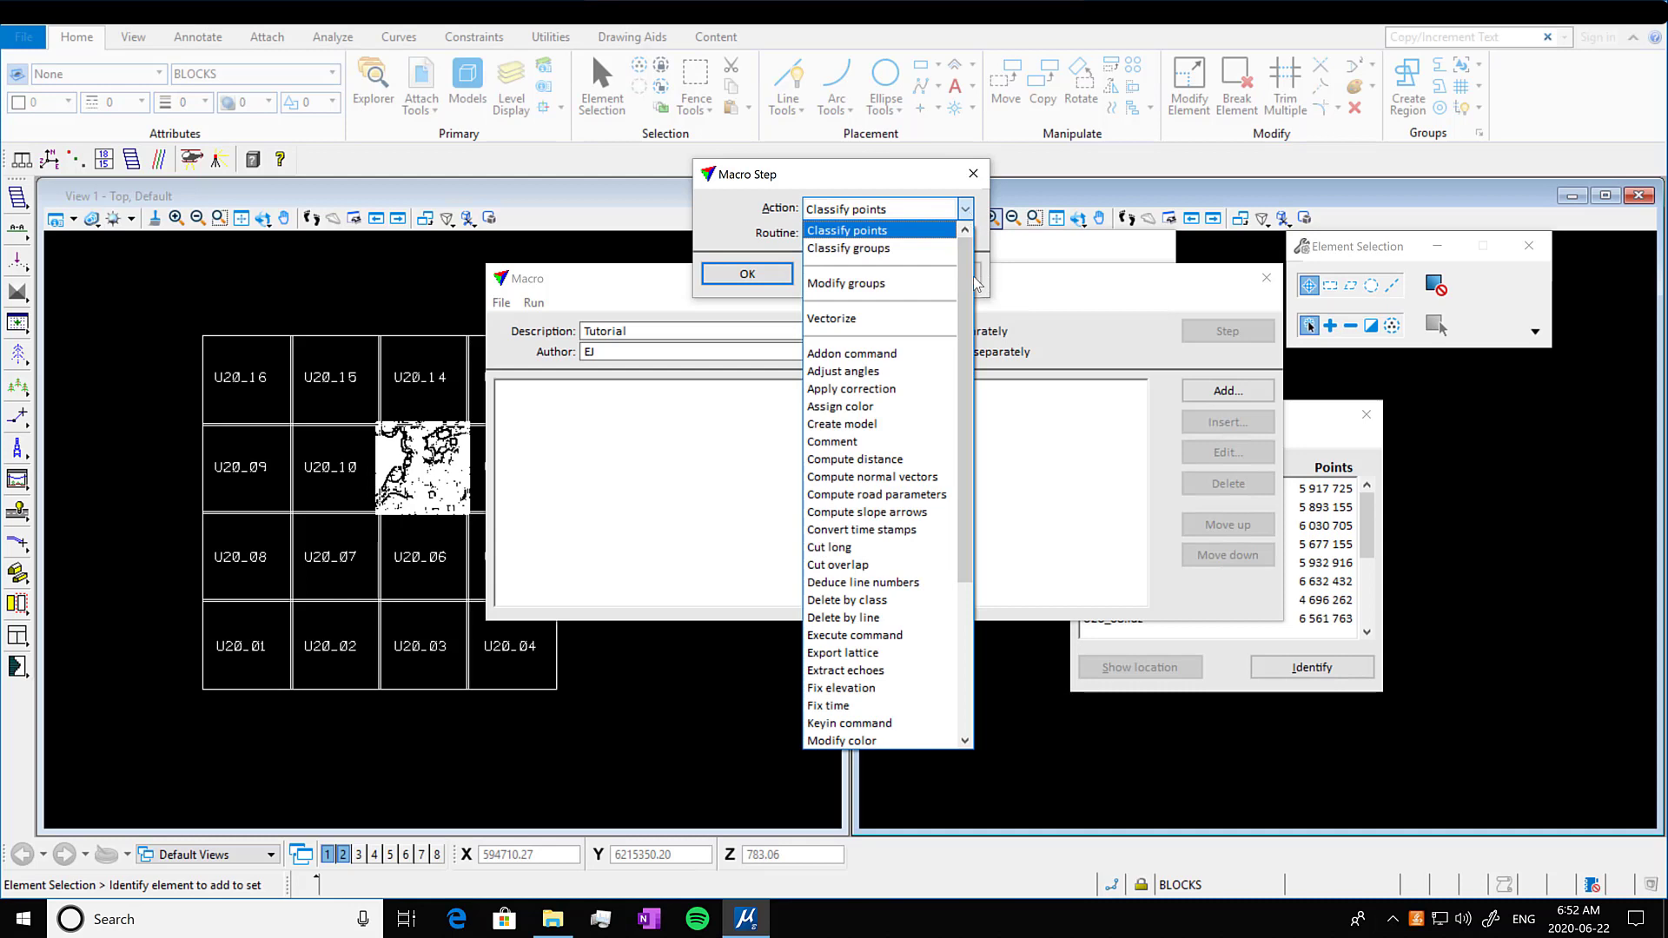
{"action": "left_click_drag", "start_coordinate": [971, 318], "coordinate": [967, 463]}
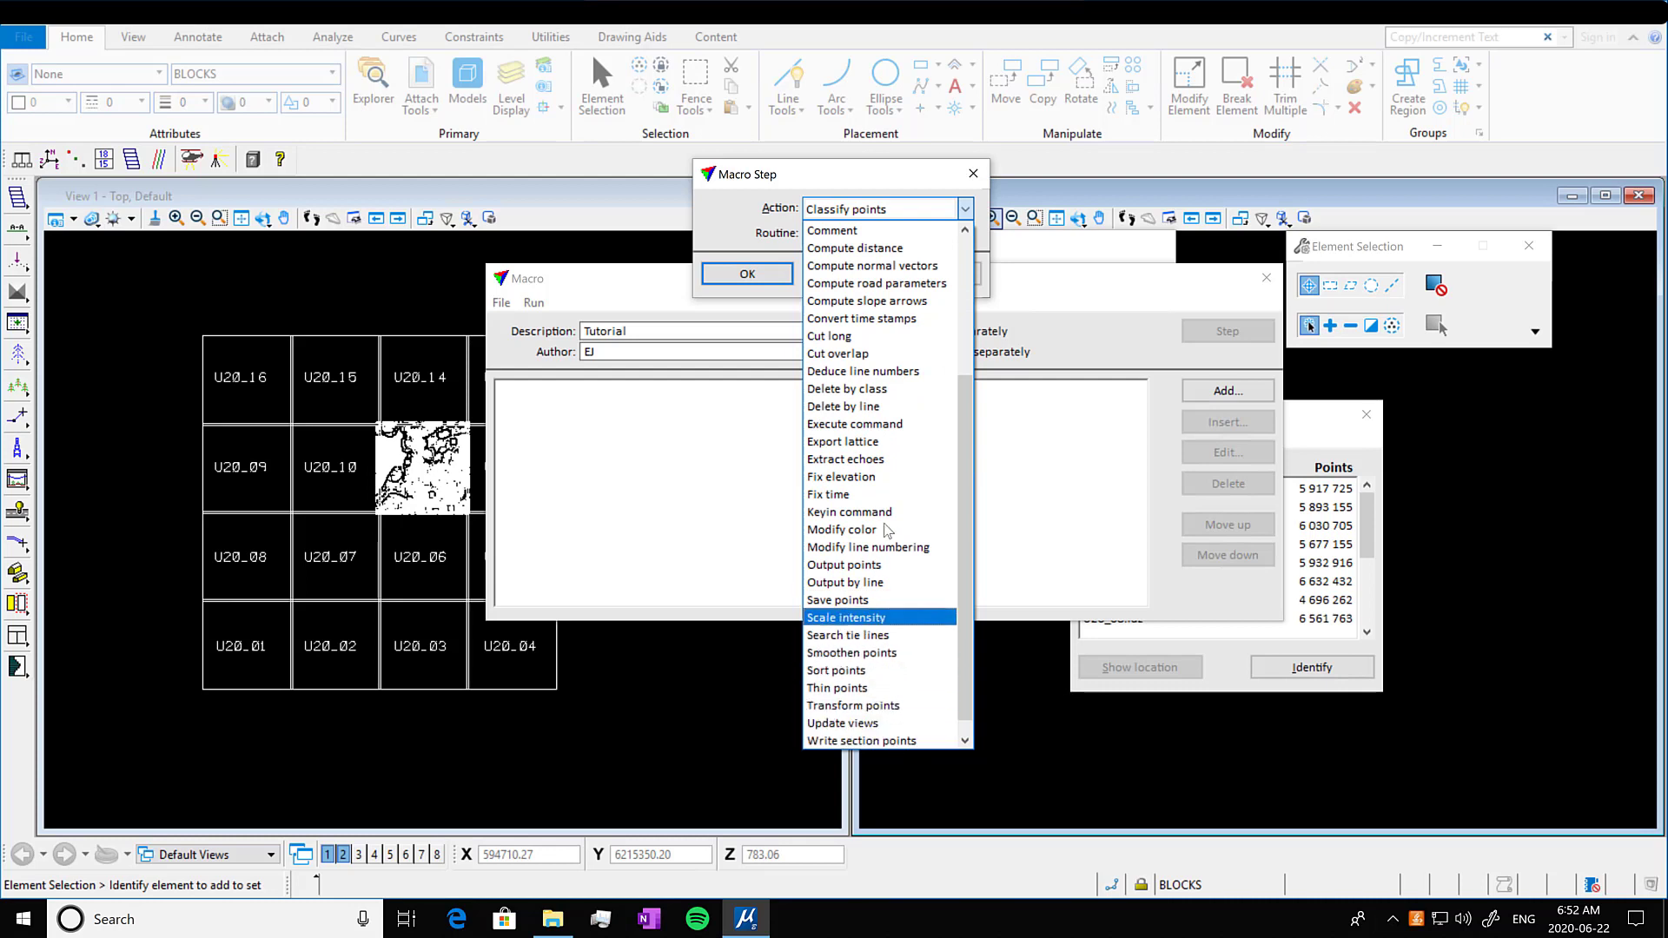
{"action": "left_click_drag", "start_coordinate": [964, 591], "coordinate": [982, 421]}
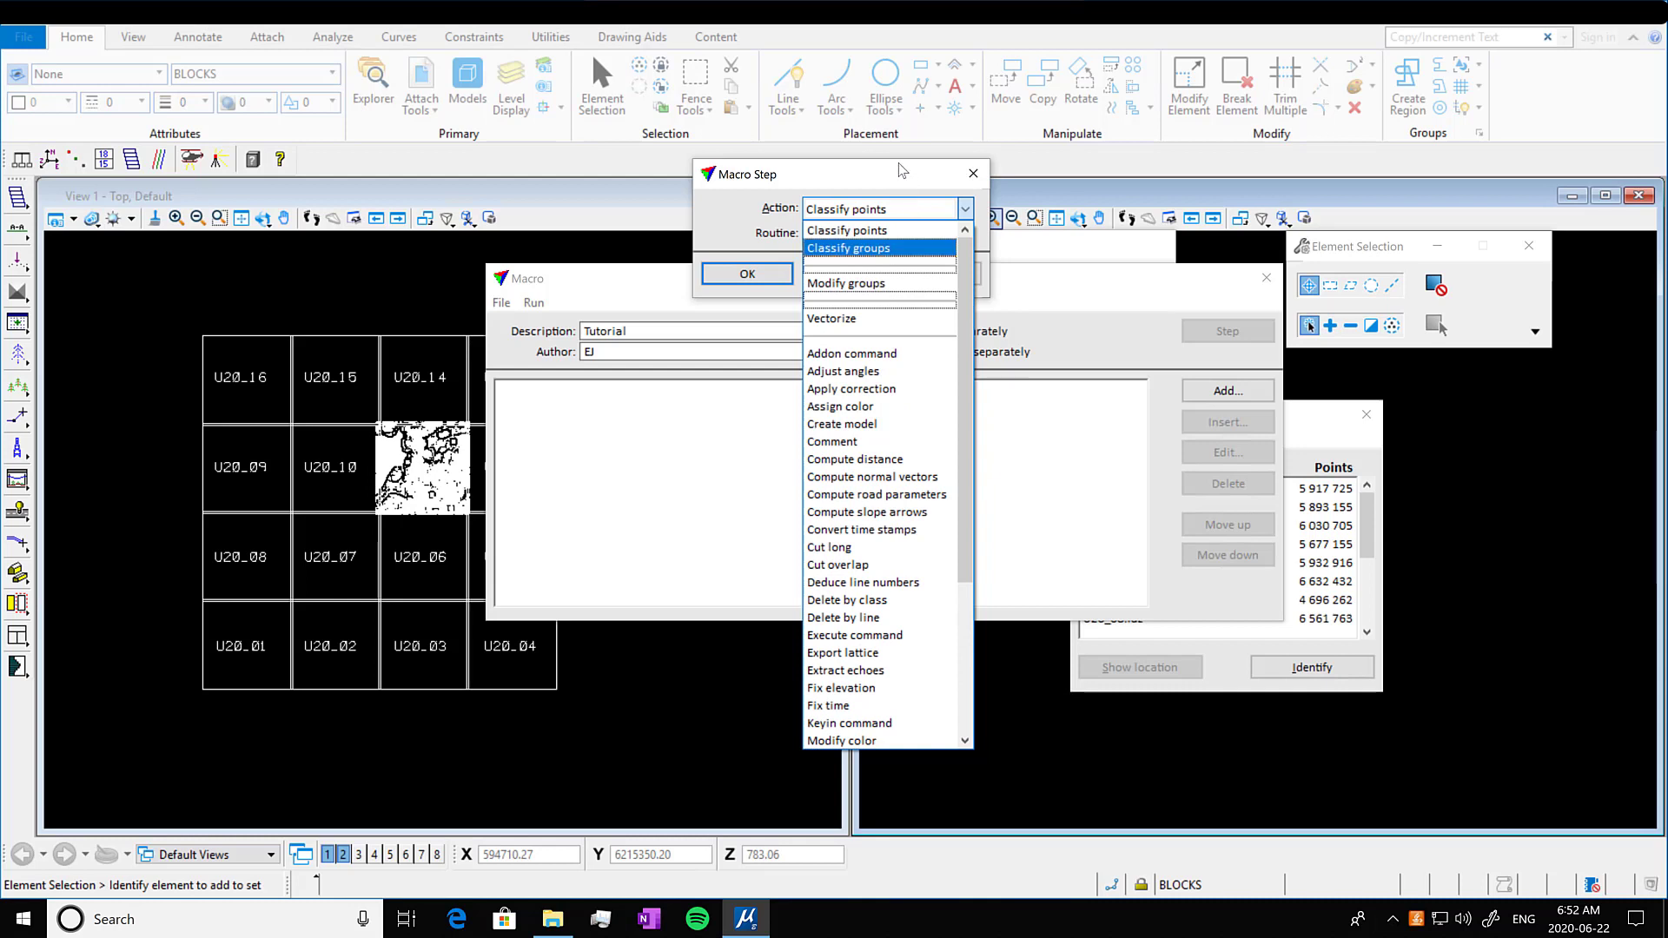
{"action": "left_click", "coordinate": [883, 231]}
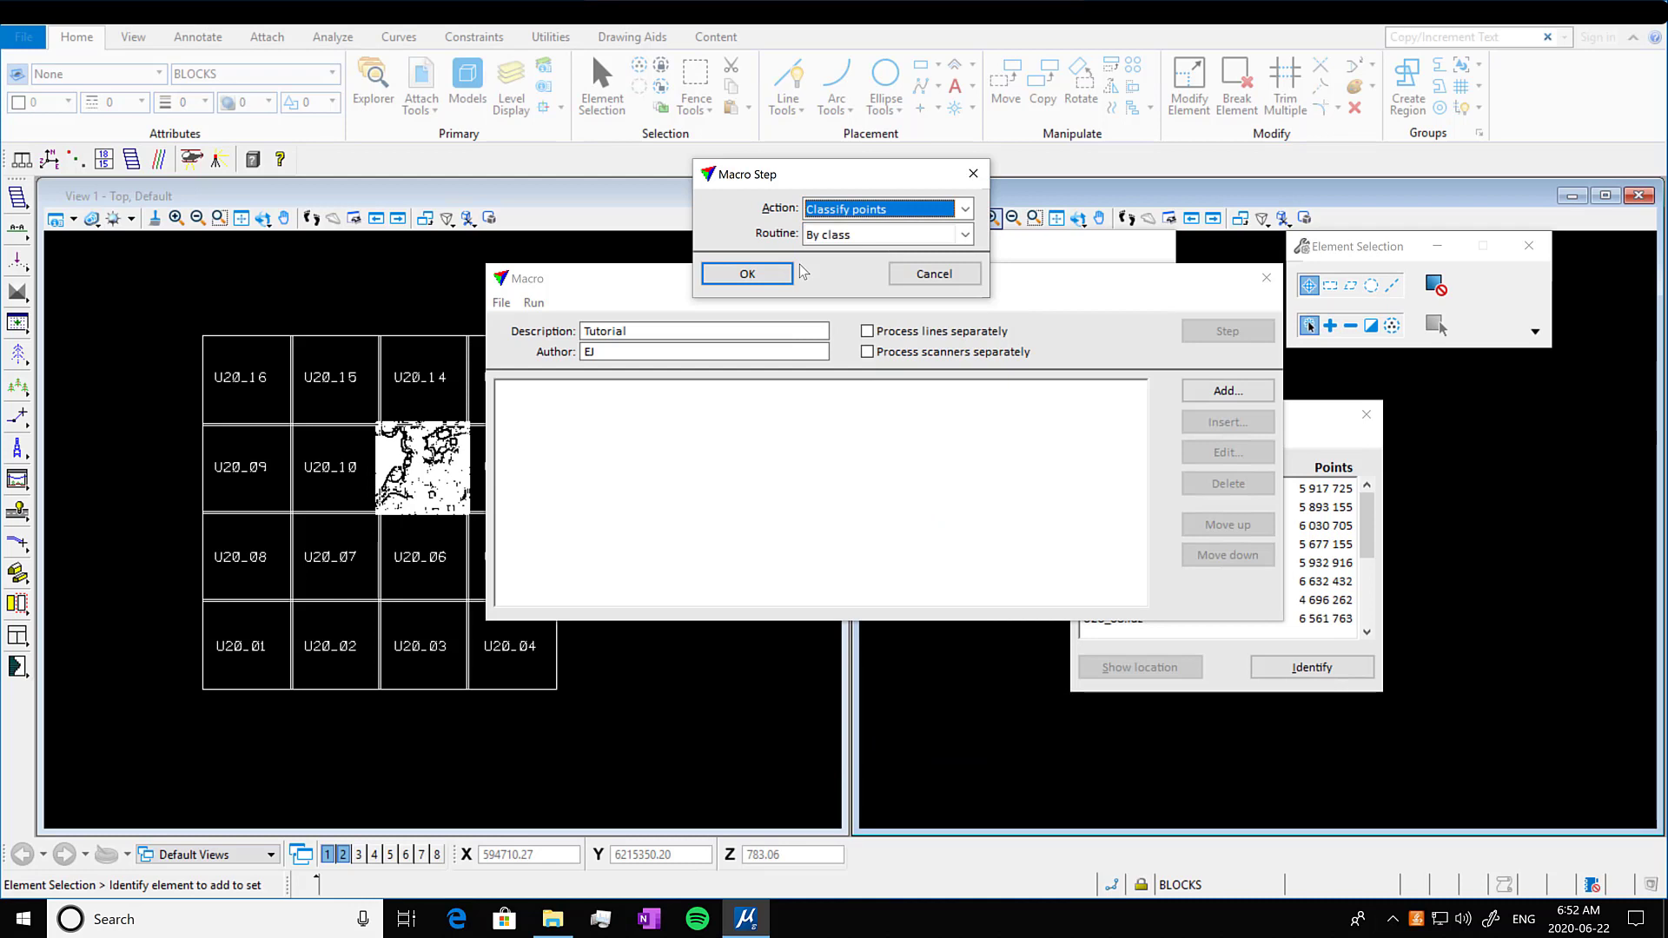
{"action": "left_click", "coordinate": [913, 235]}
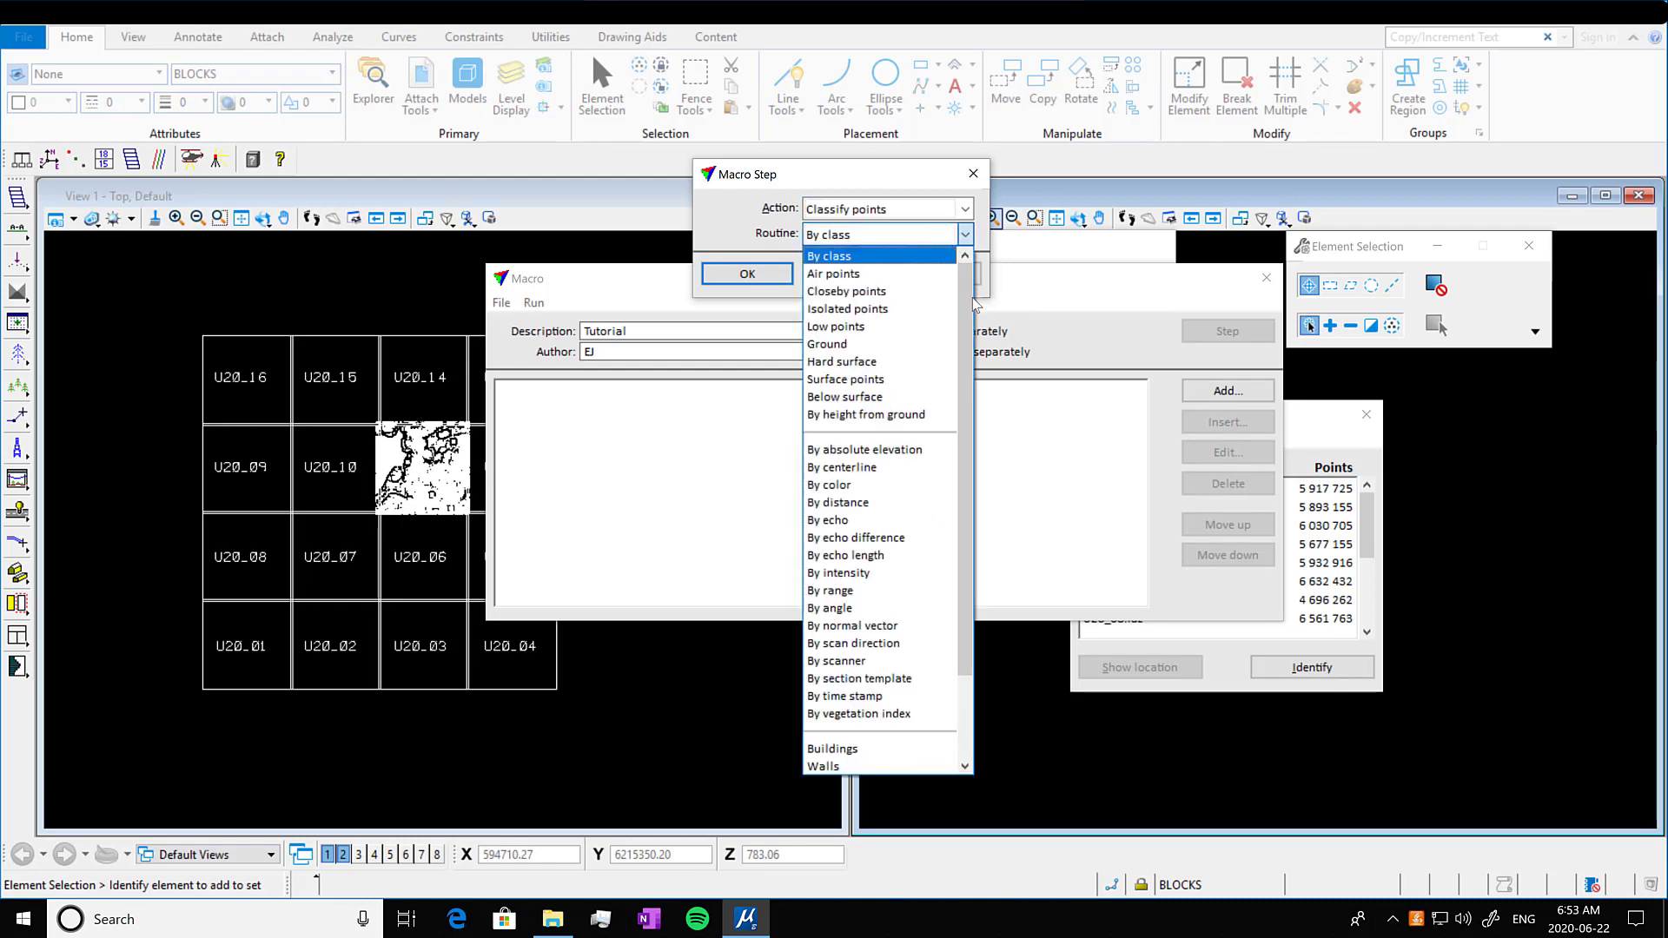
{"action": "left_click_drag", "start_coordinate": [972, 300], "coordinate": [996, 252]}
{"action": "left_click", "coordinate": [885, 259]}
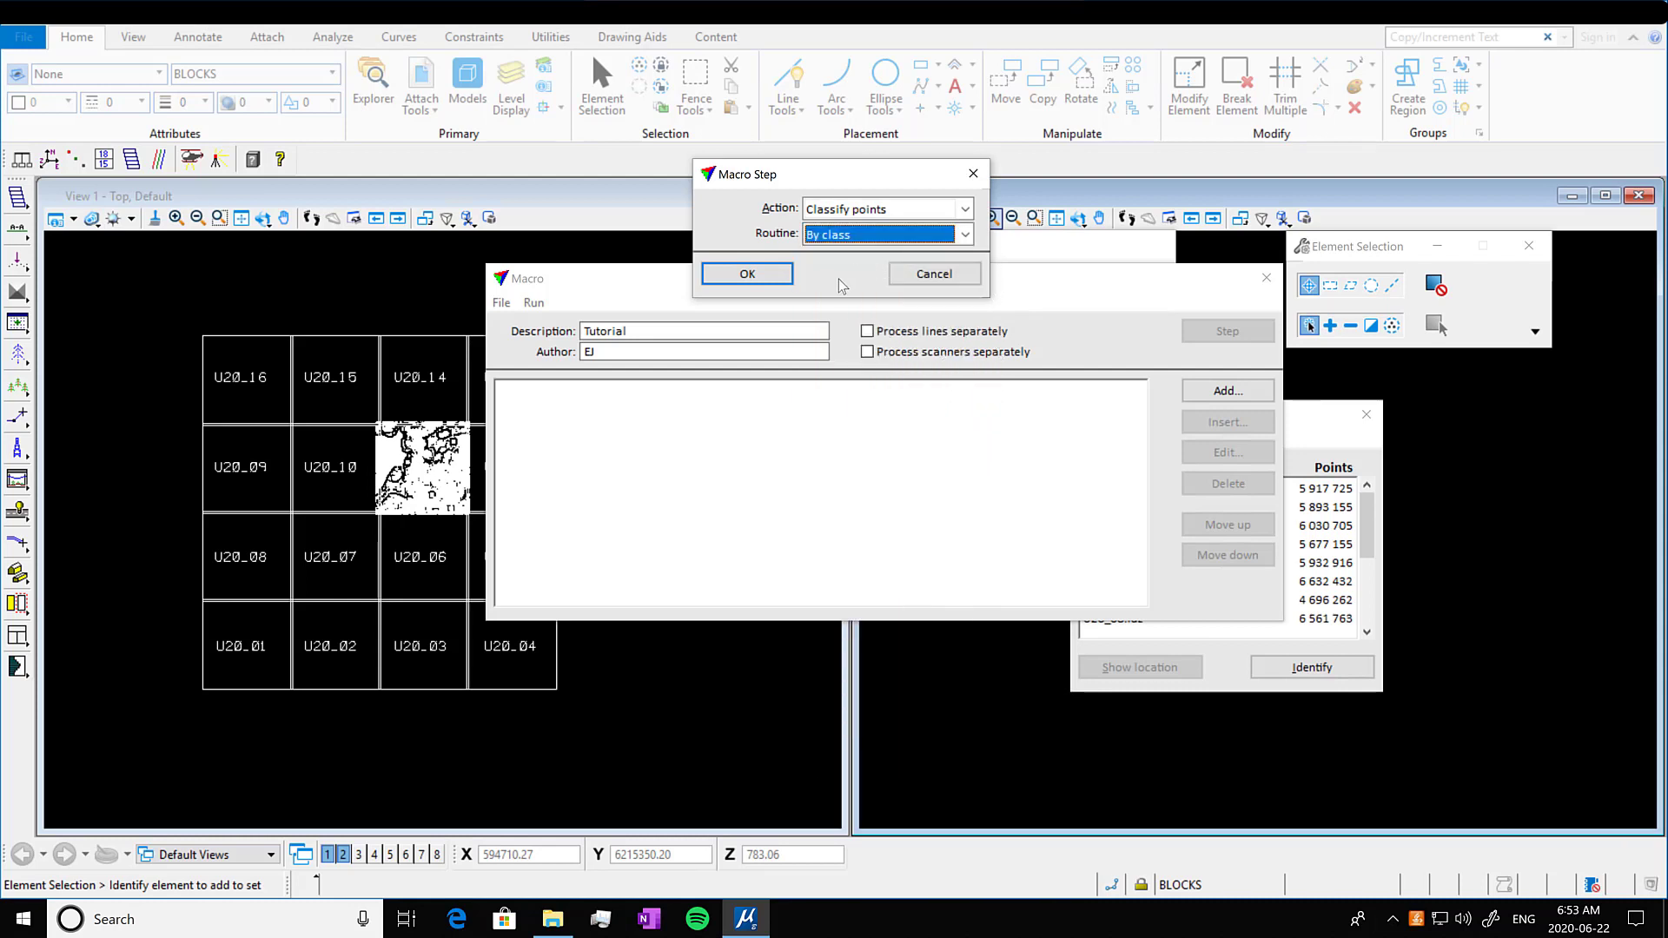
{"action": "left_click", "coordinate": [749, 275]}
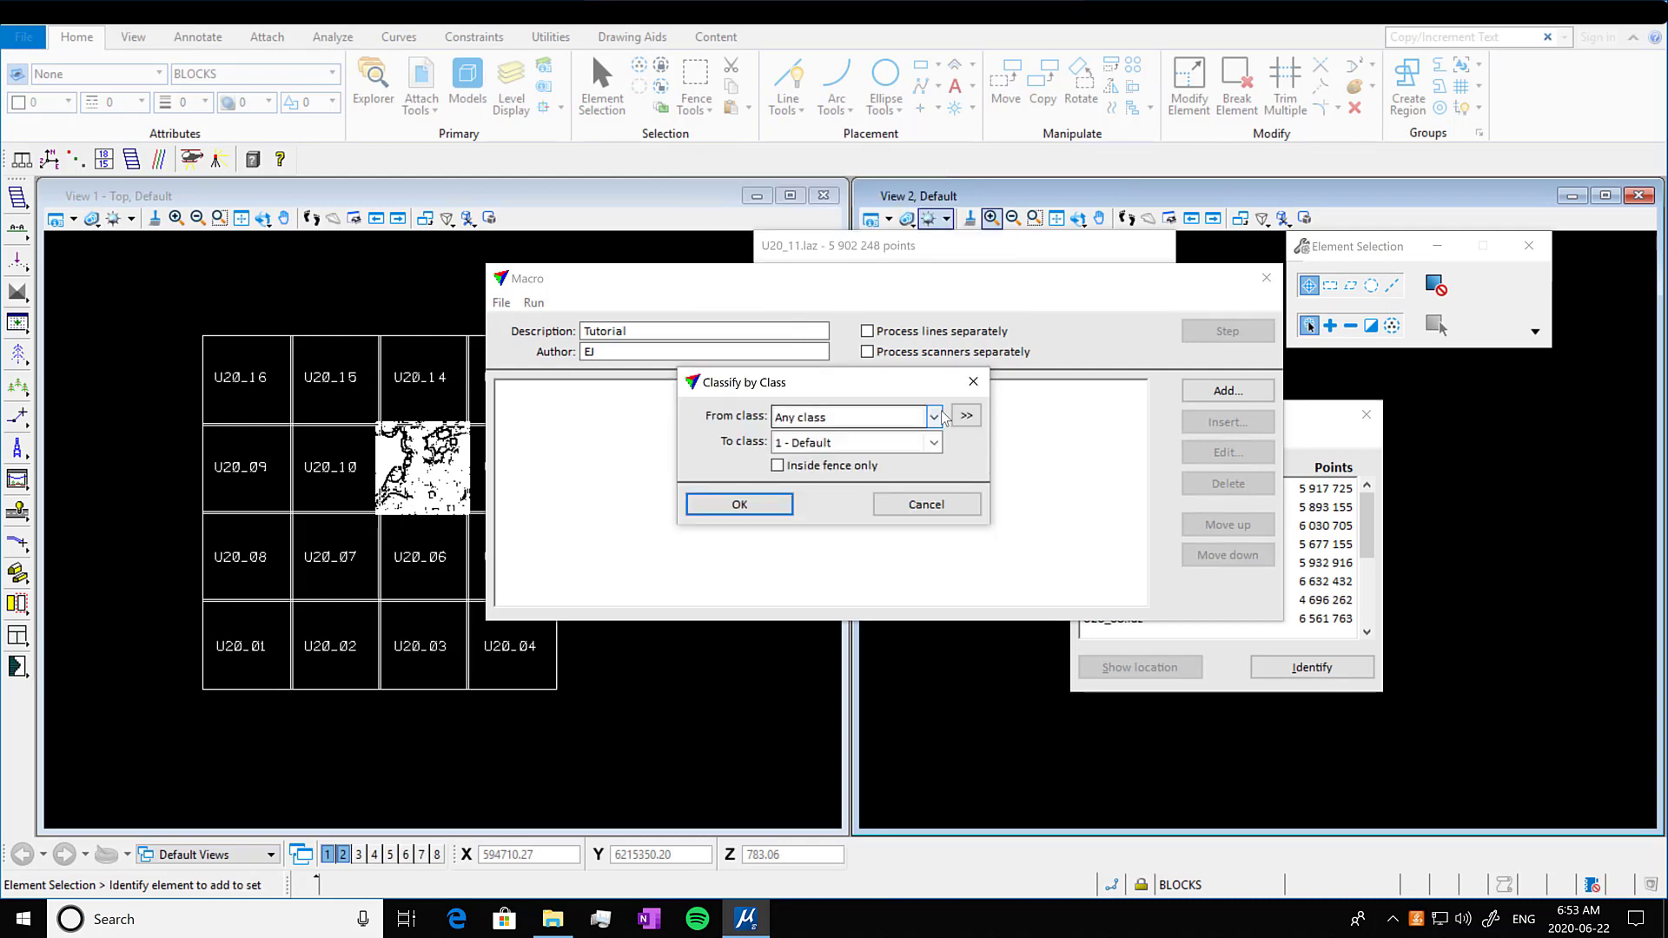
Set the step to classify from Any class to 1 - Default and add it
{"action": "left_click", "coordinate": [935, 417]}
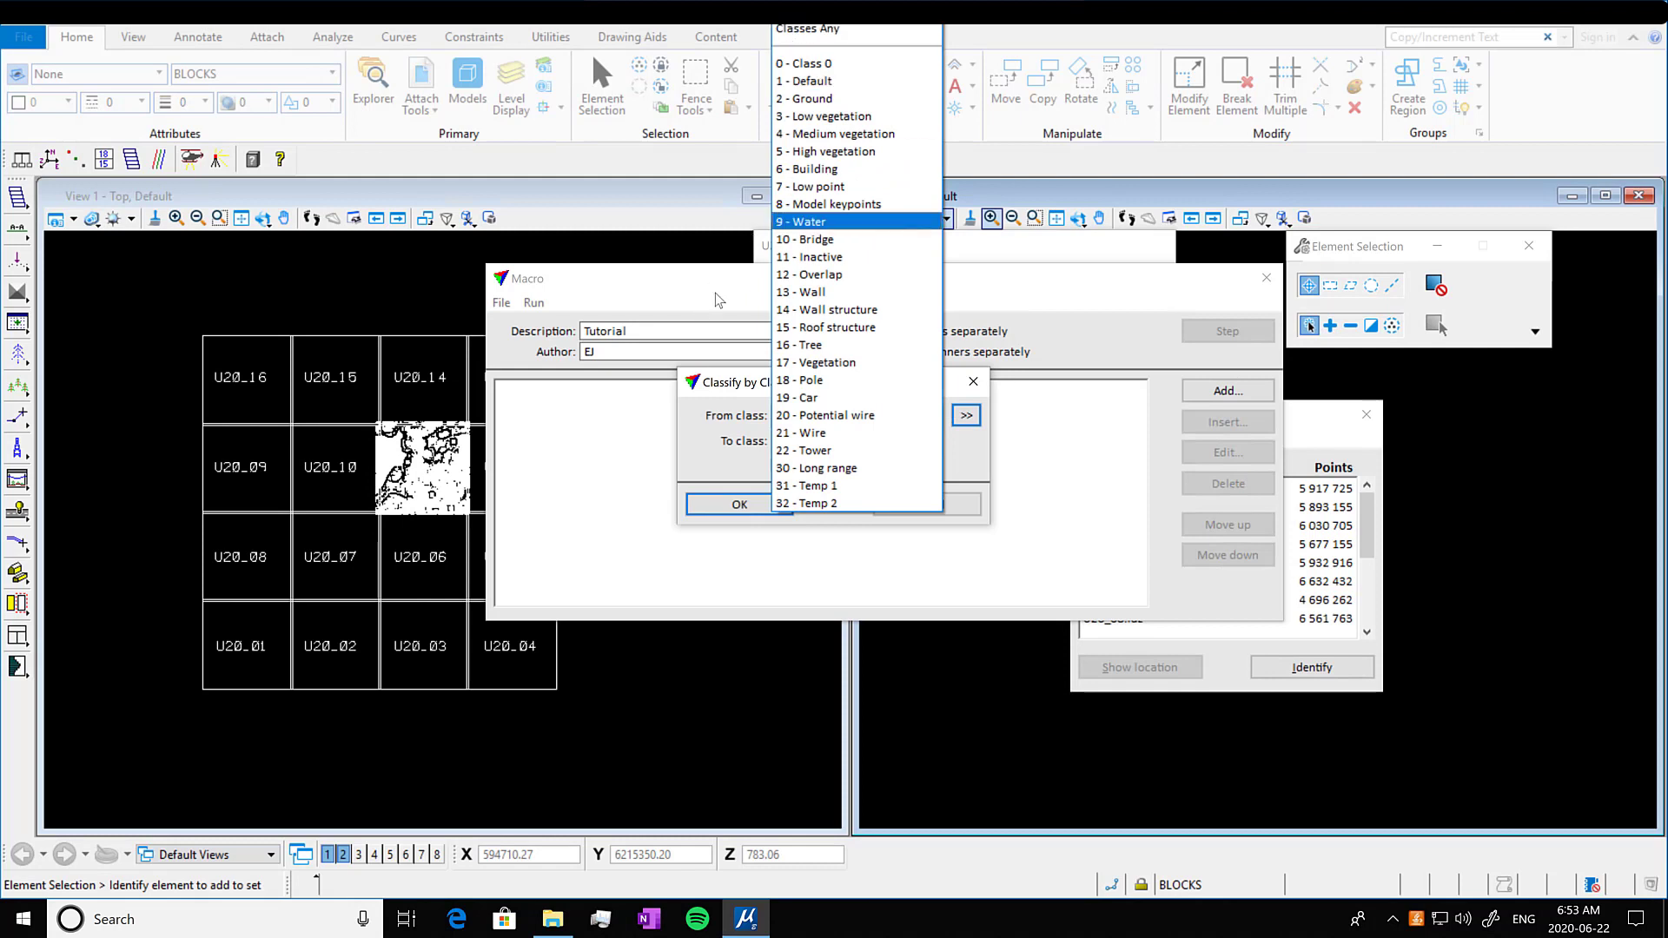
{"action": "left_click", "coordinate": [856, 36]}
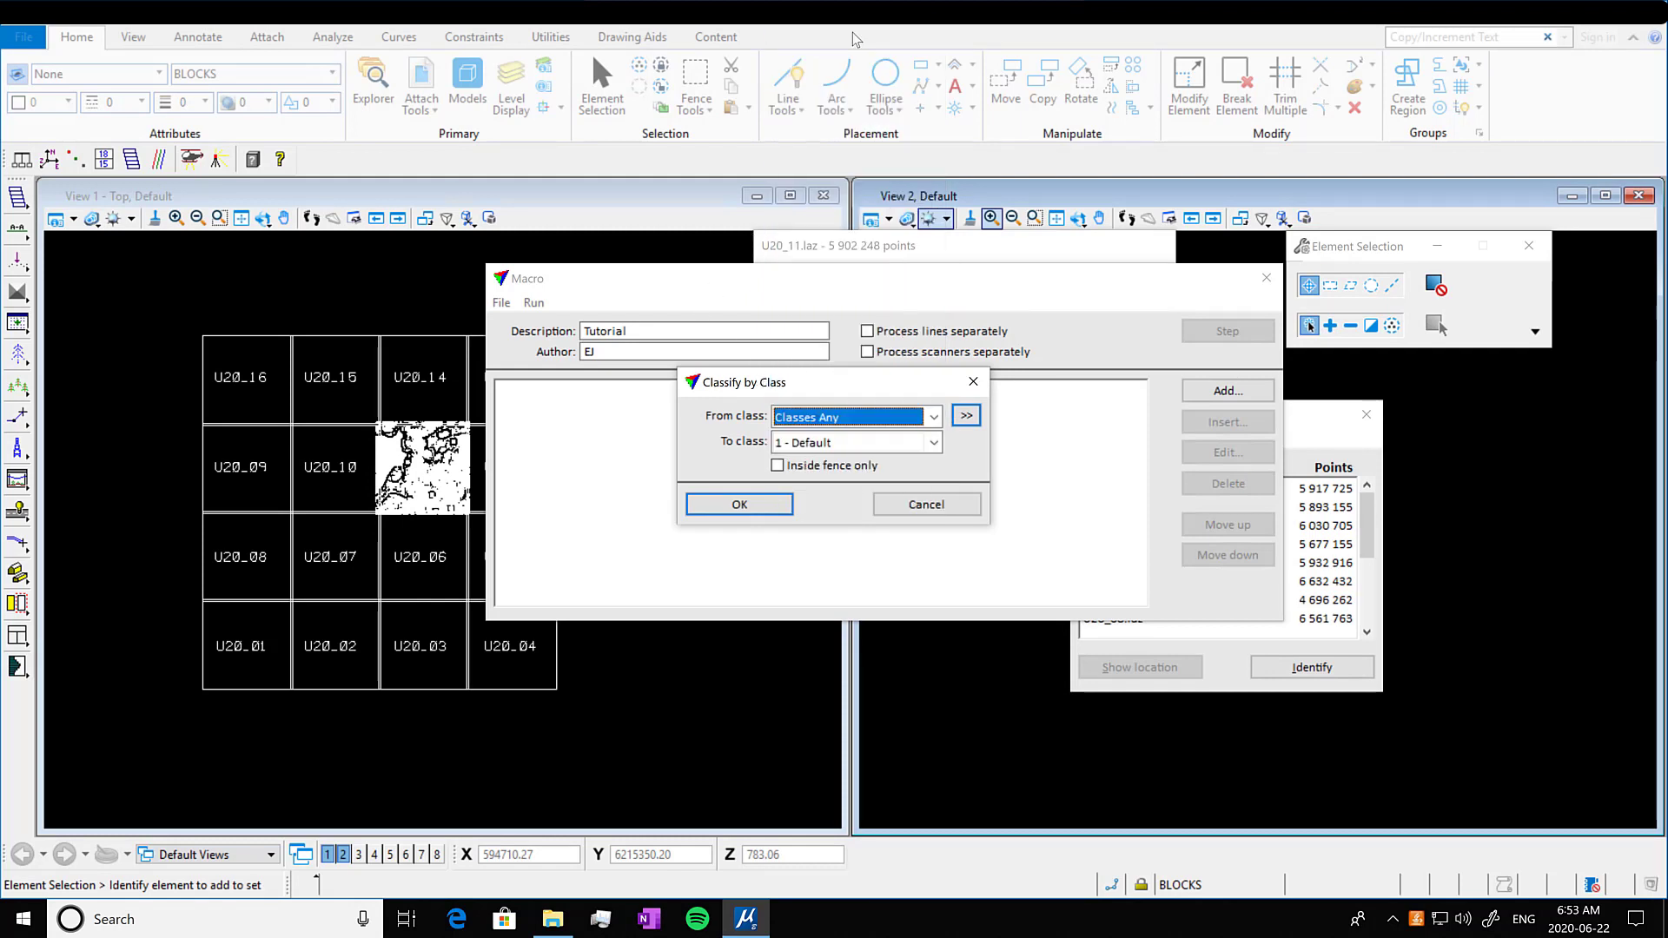
{"action": "left_click_drag", "start_coordinate": [893, 385], "coordinate": [283, 298]}
{"action": "key", "text": "Tab"}
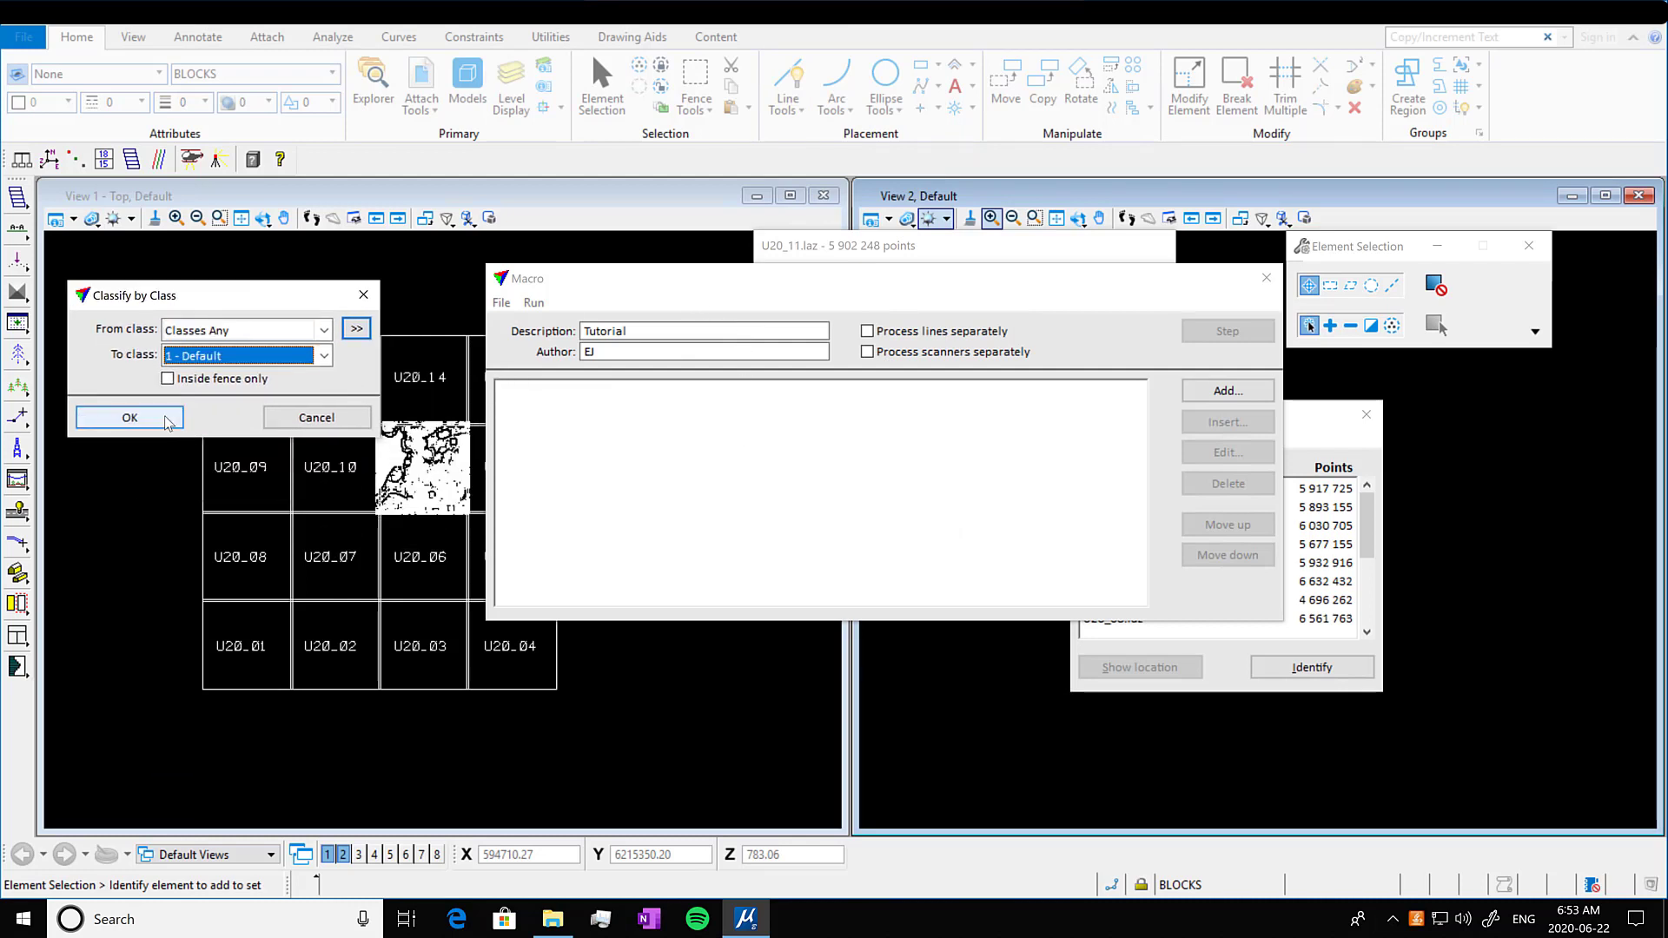
{"action": "left_click", "coordinate": [129, 418]}
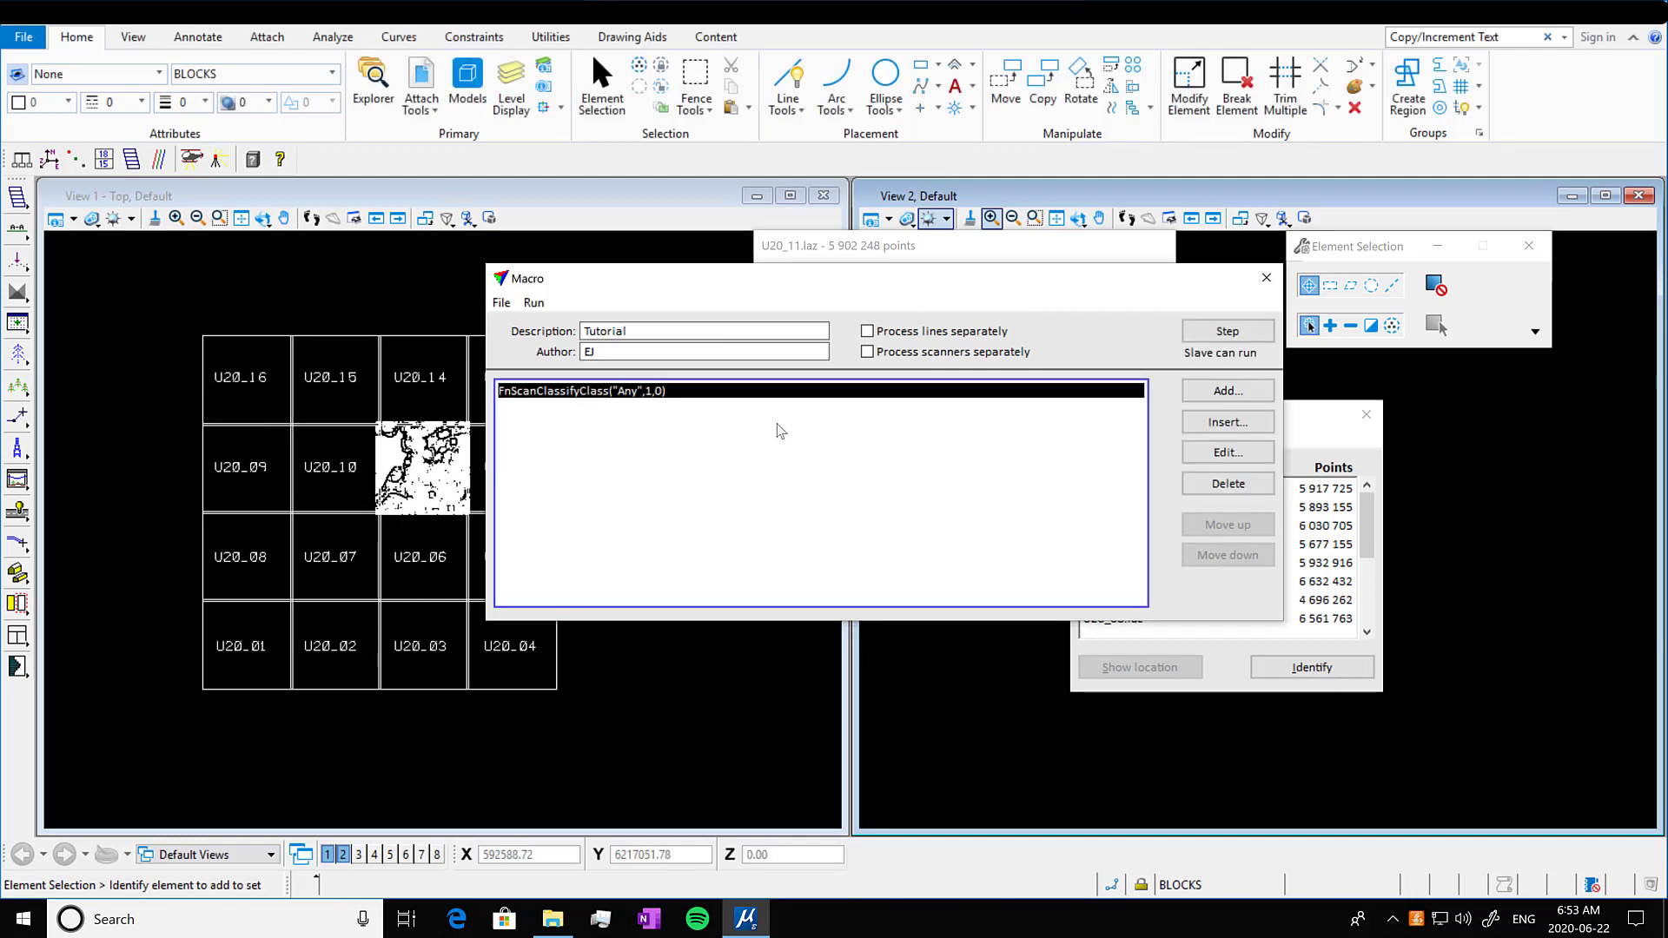
Add a By echo step (Any class, Last of many), then delete it from the macro
{"action": "left_click", "coordinate": [1268, 391]}
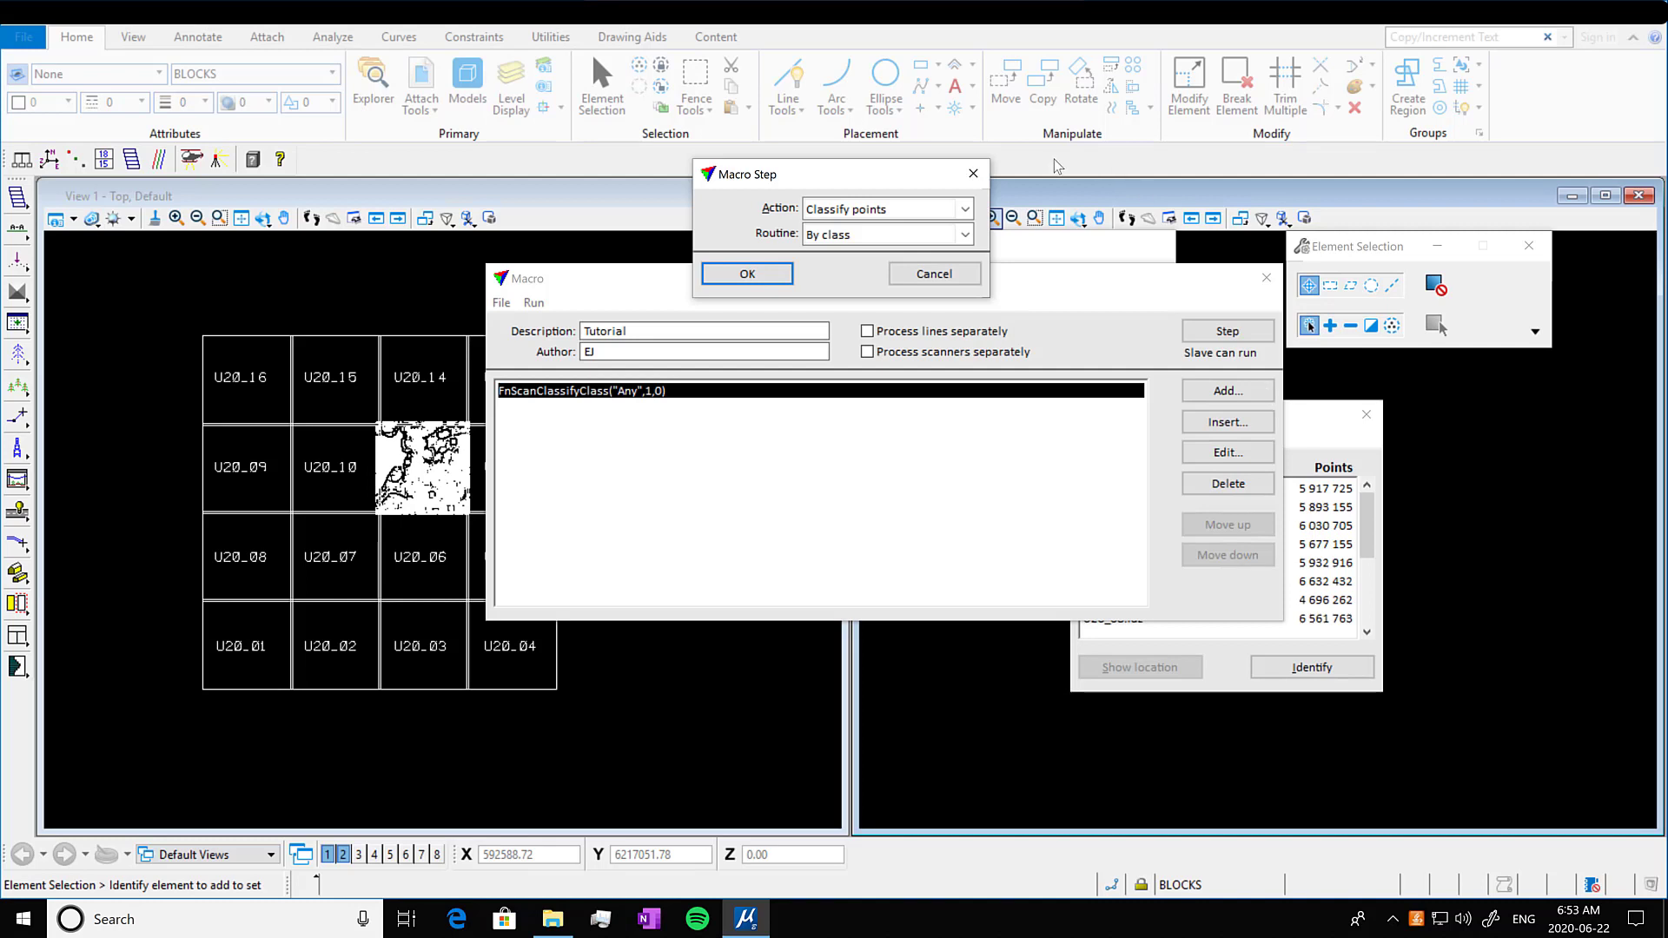
{"action": "left_click", "coordinate": [966, 234]}
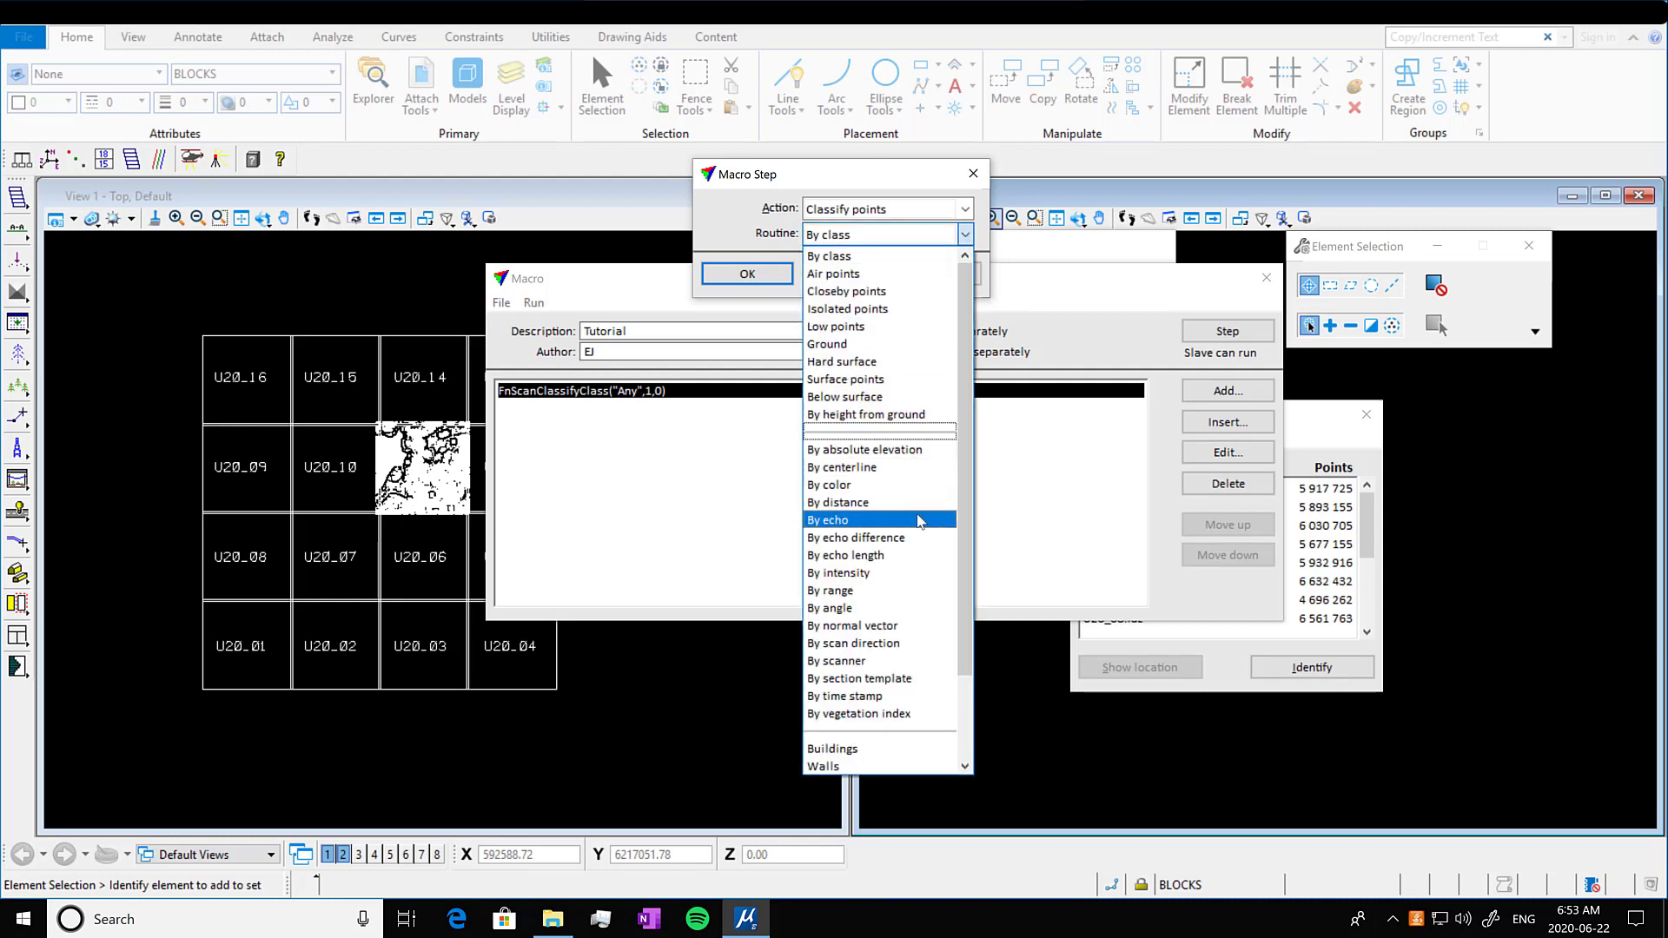
{"action": "left_click", "coordinate": [921, 520]}
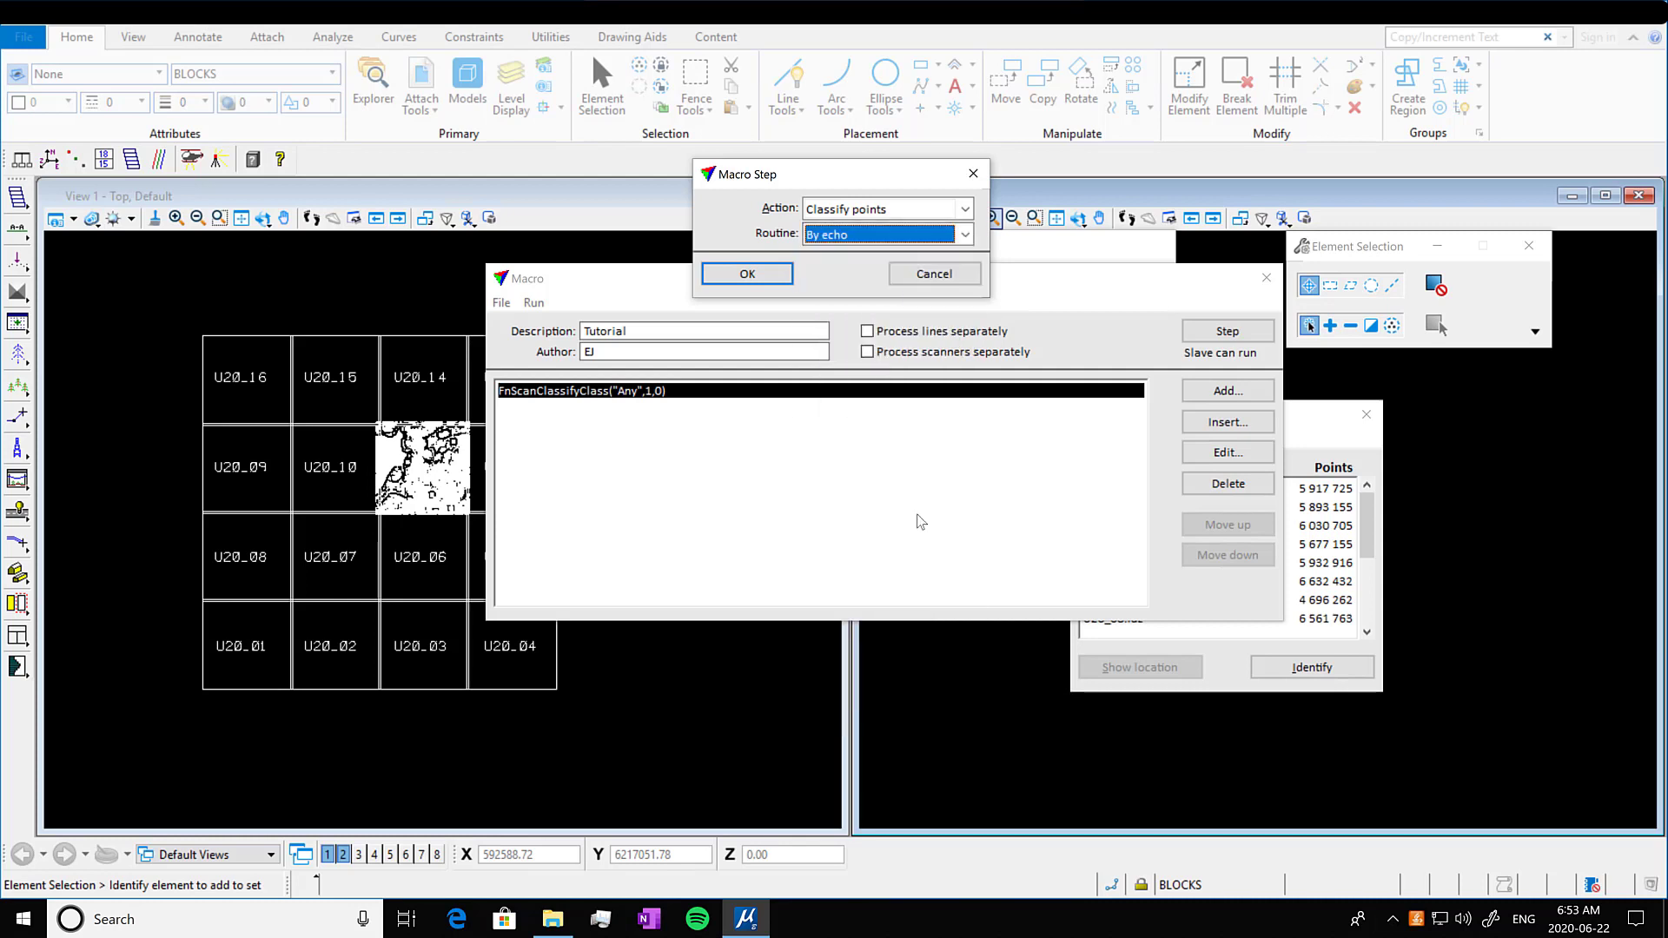
{"action": "left_click", "coordinate": [777, 278]}
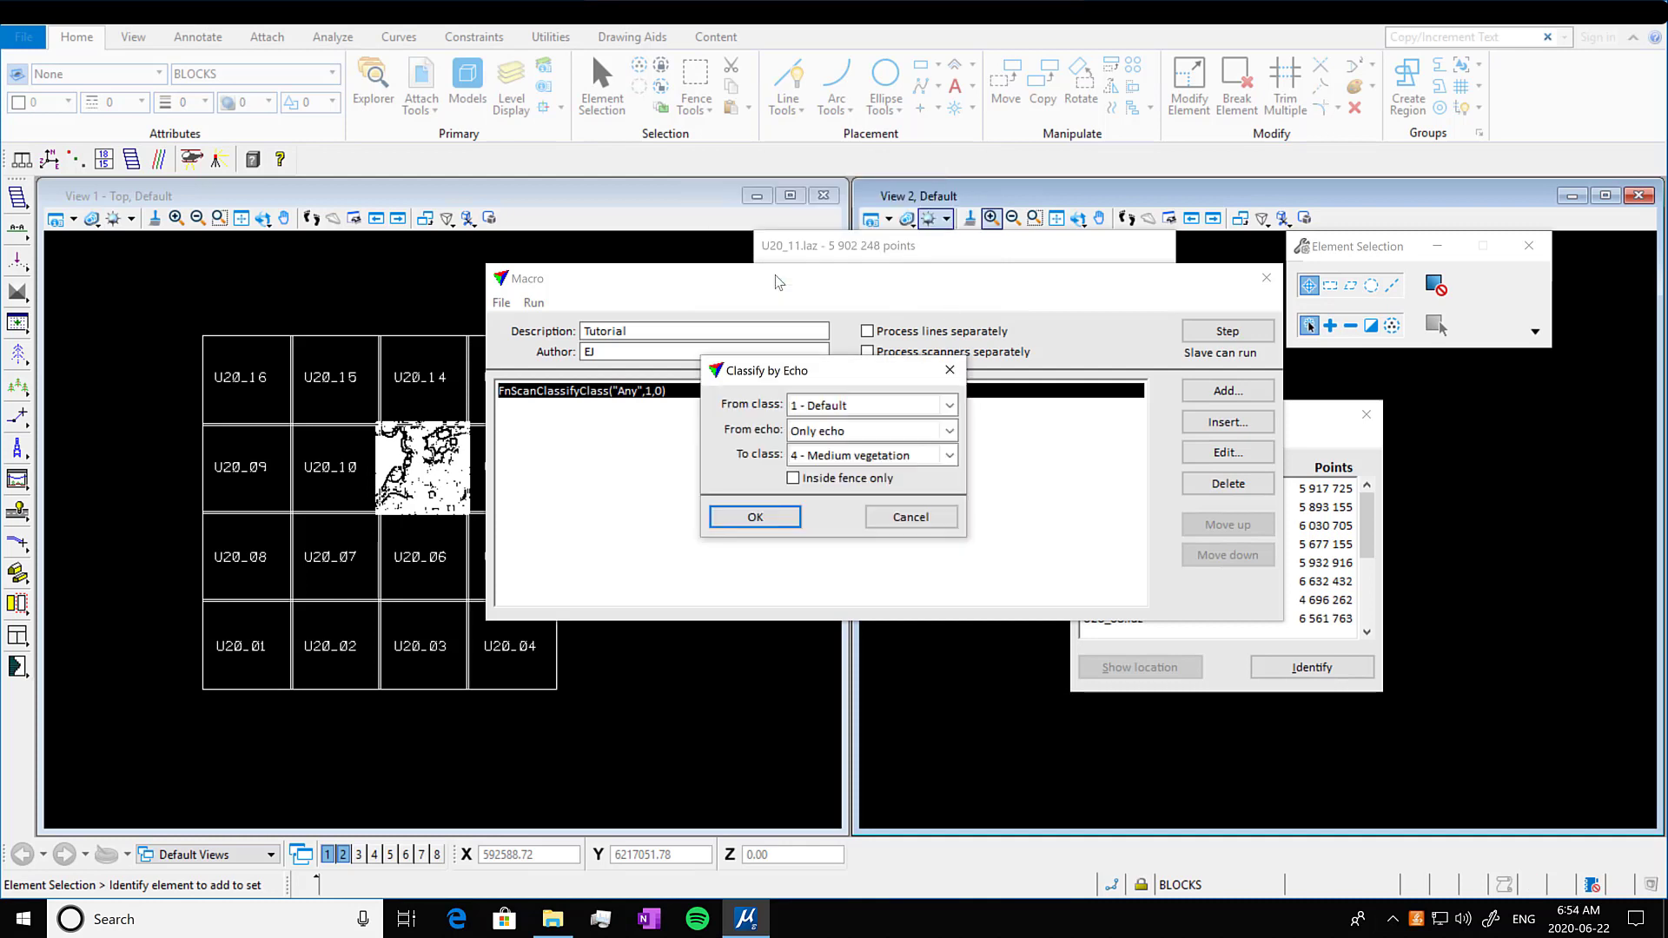
{"action": "left_click", "coordinate": [950, 406]}
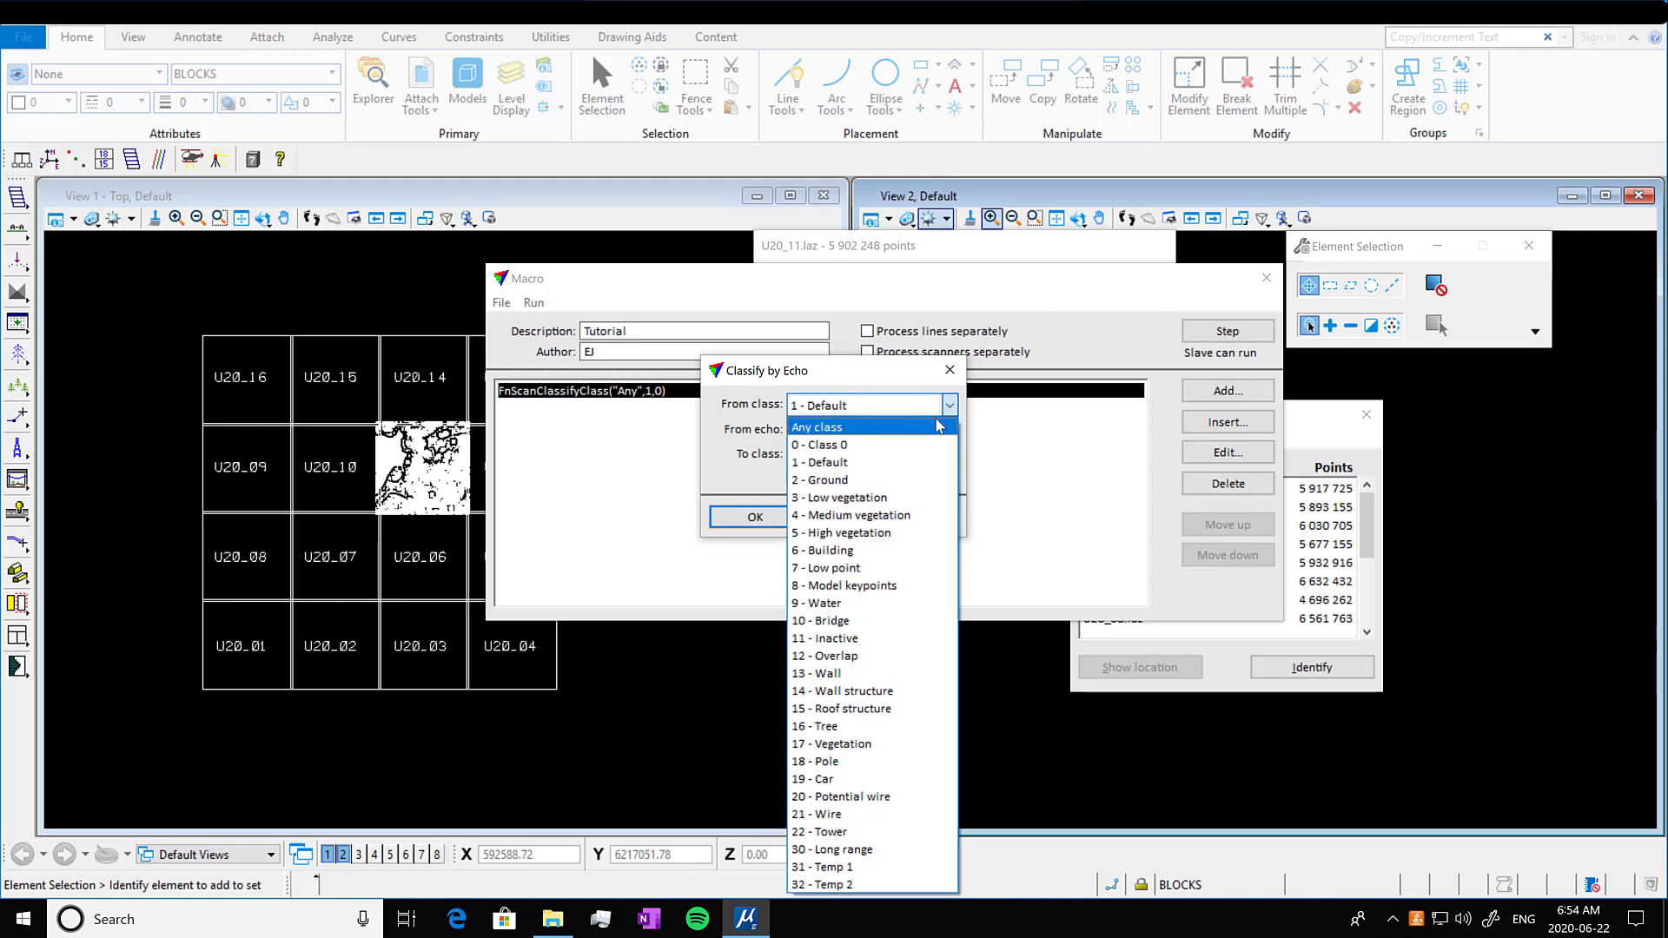
{"action": "left_click", "coordinate": [939, 427]}
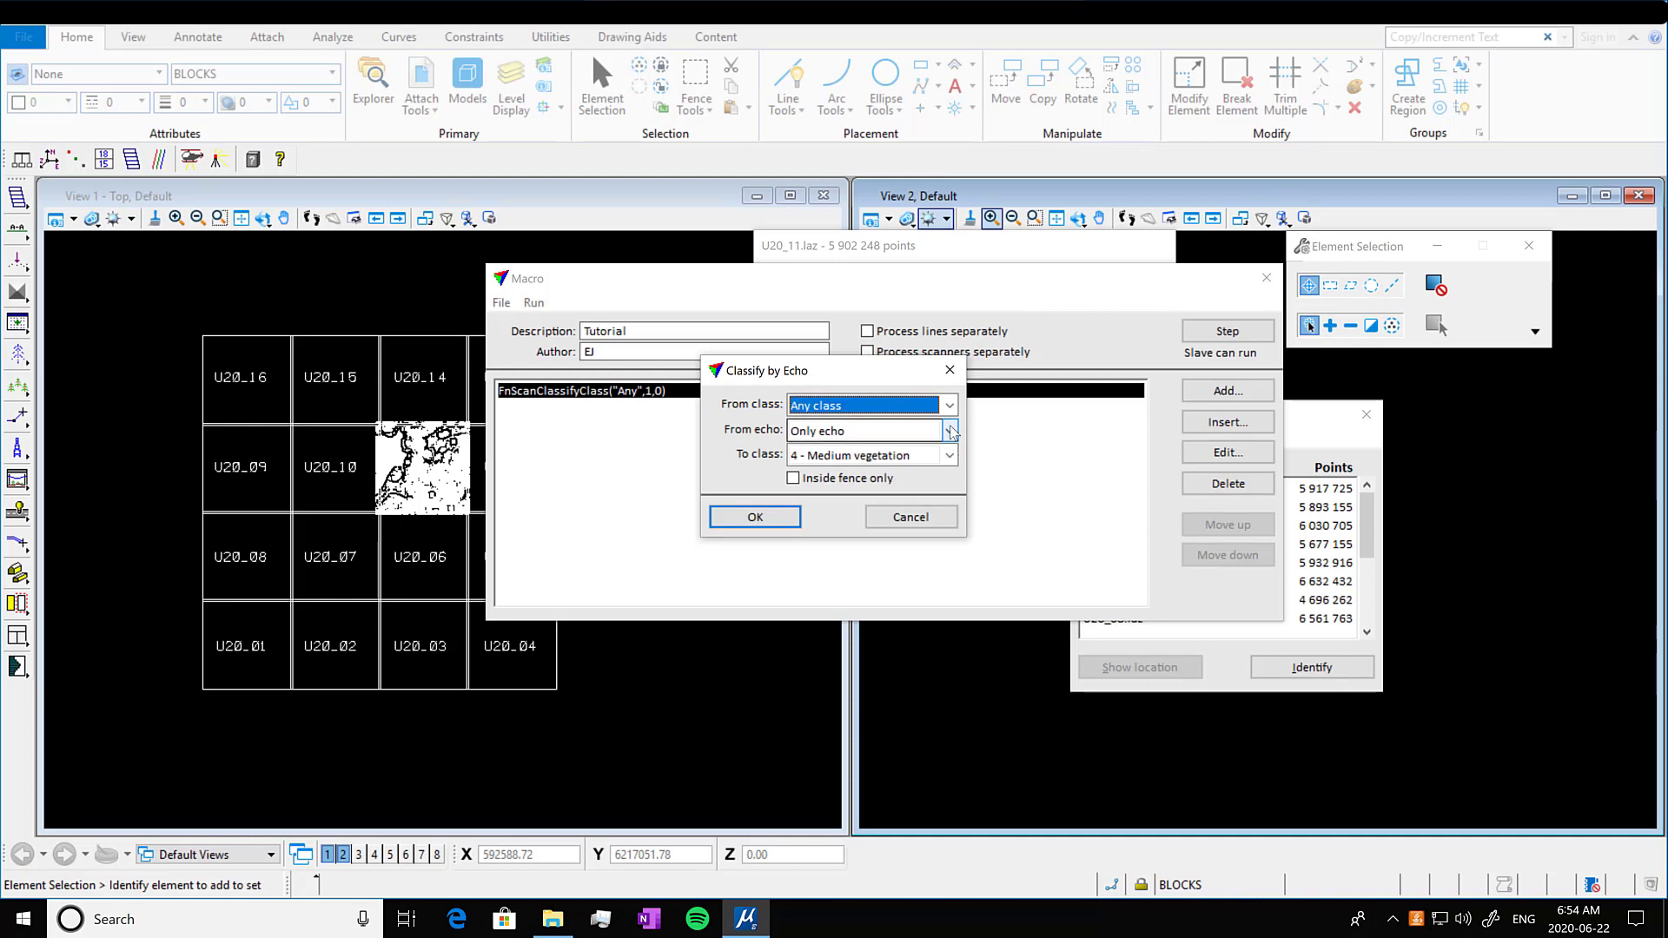
{"action": "left_click", "coordinate": [952, 432]}
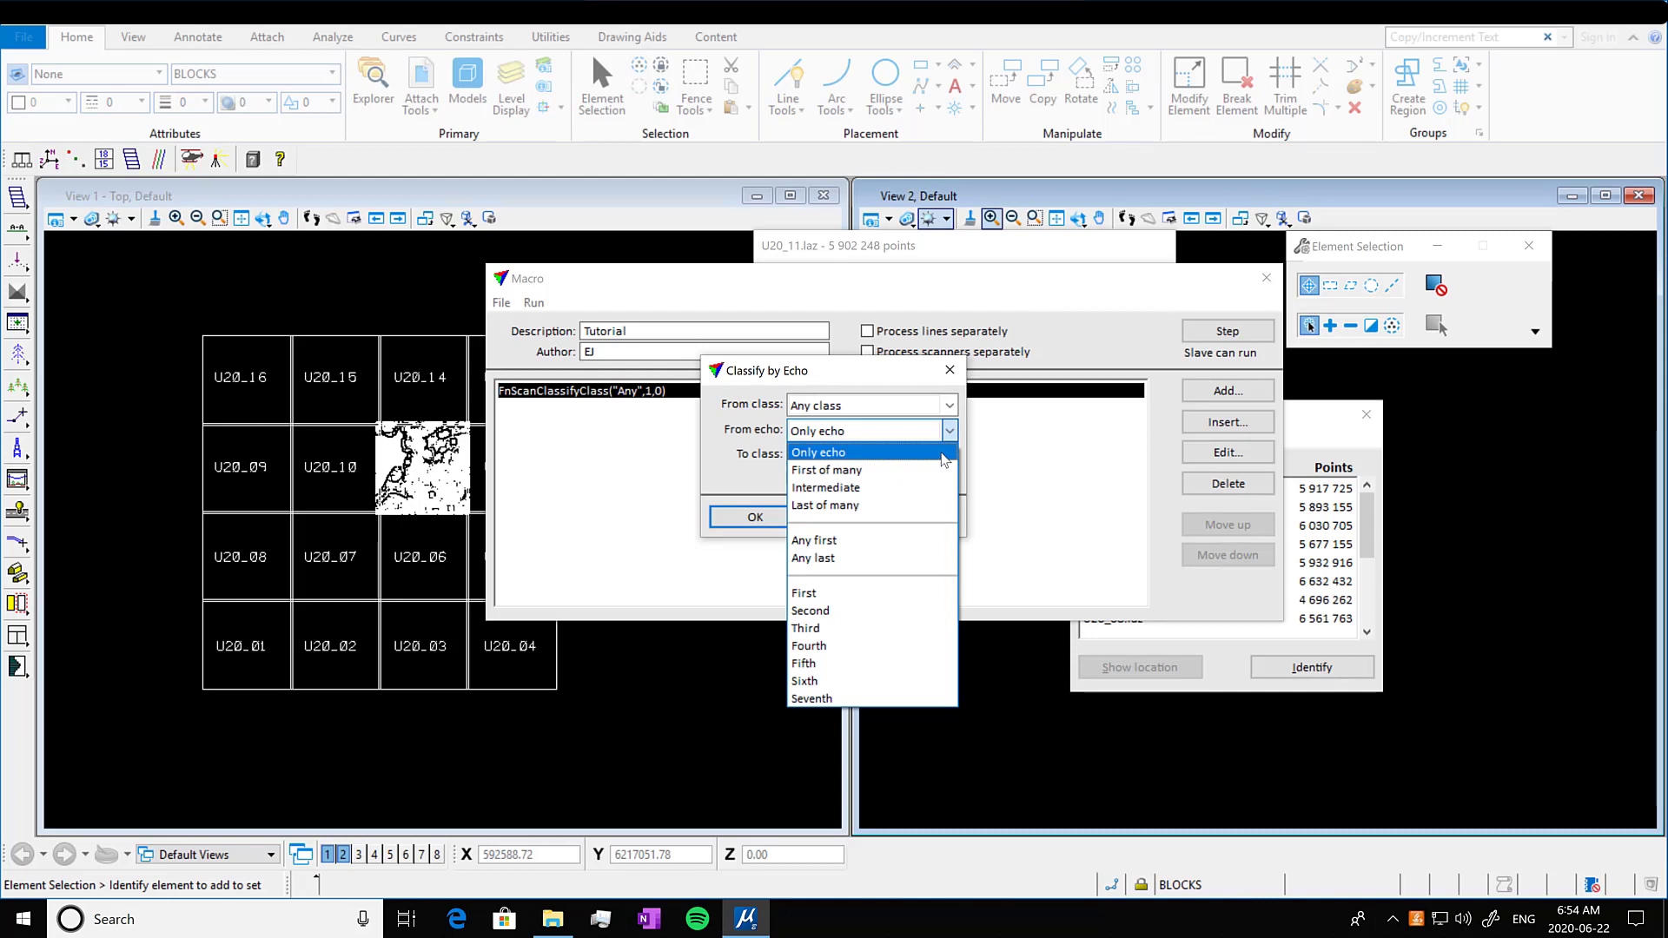
{"action": "left_click", "coordinate": [952, 509]}
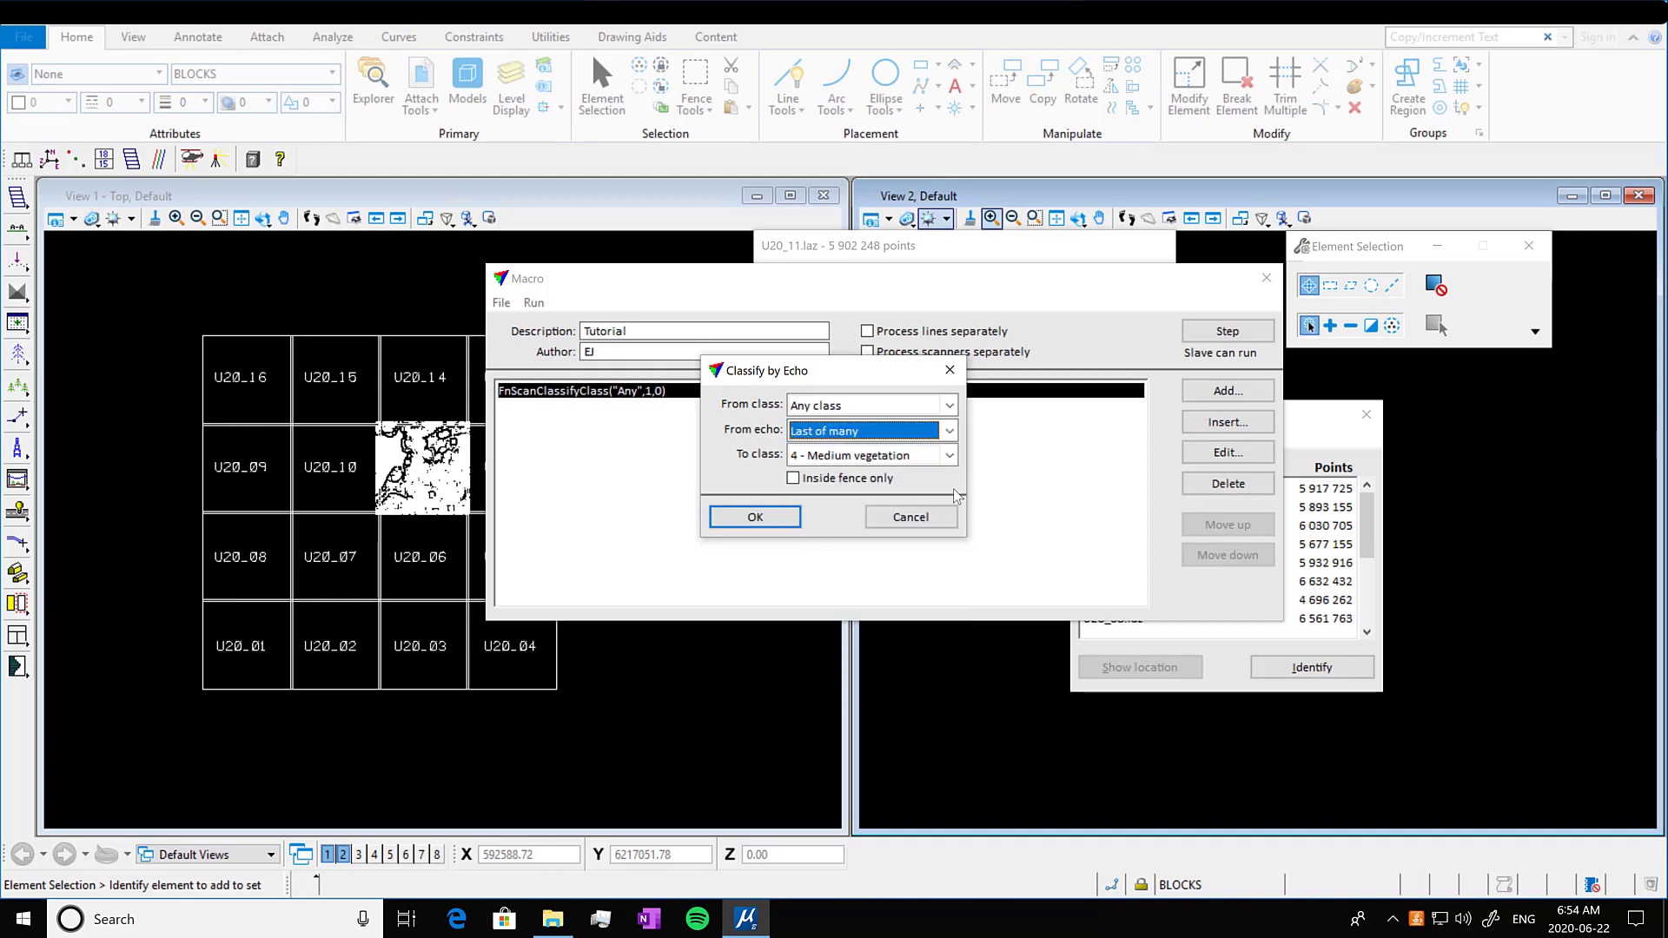
{"action": "key", "text": "Return"}
{"action": "left_click", "coordinate": [1228, 484]}
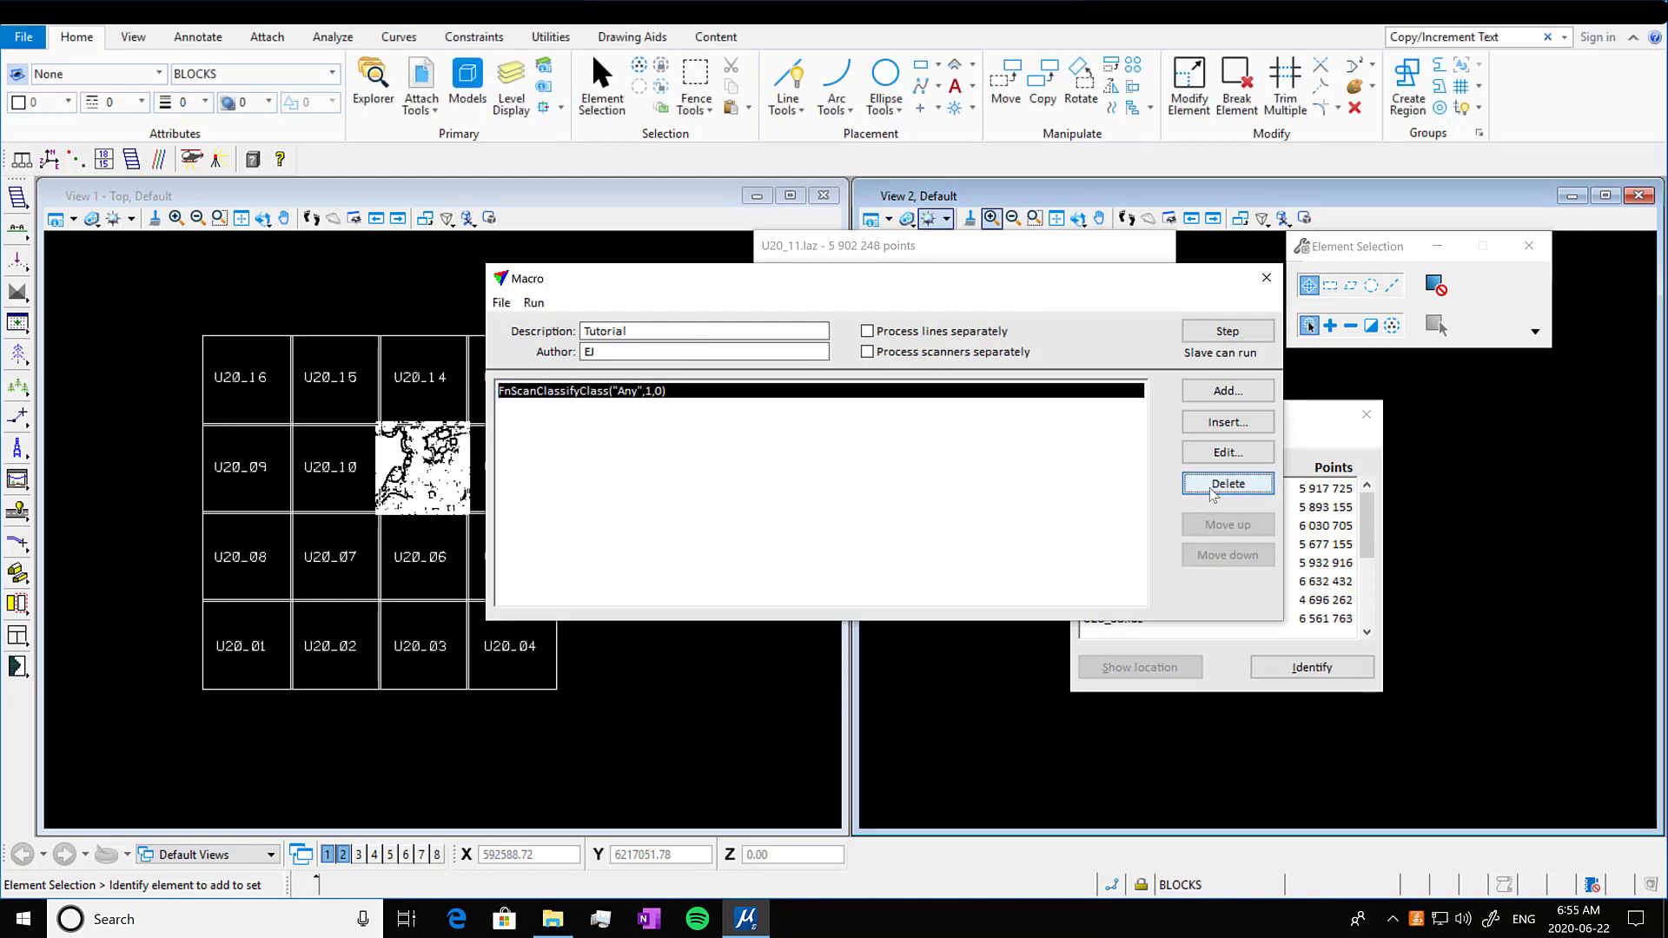
Add an Isolated points step into 31 - Temp 1, searching within 5.00 m
{"action": "left_click", "coordinate": [1254, 398]}
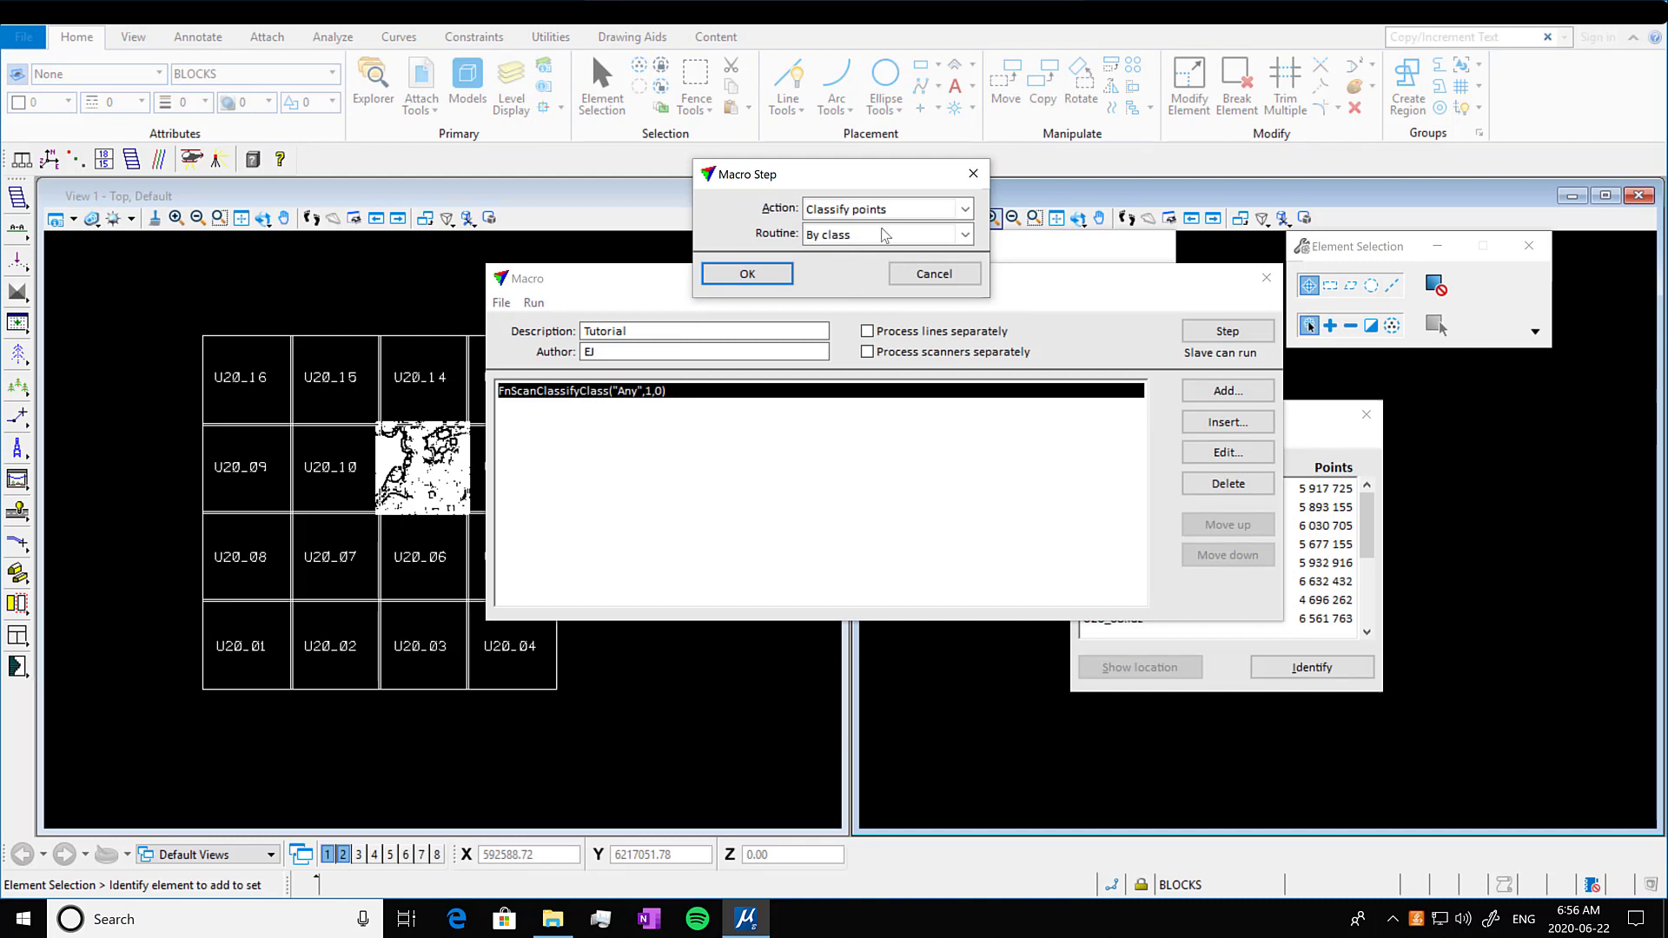
{"action": "left_click", "coordinate": [966, 236]}
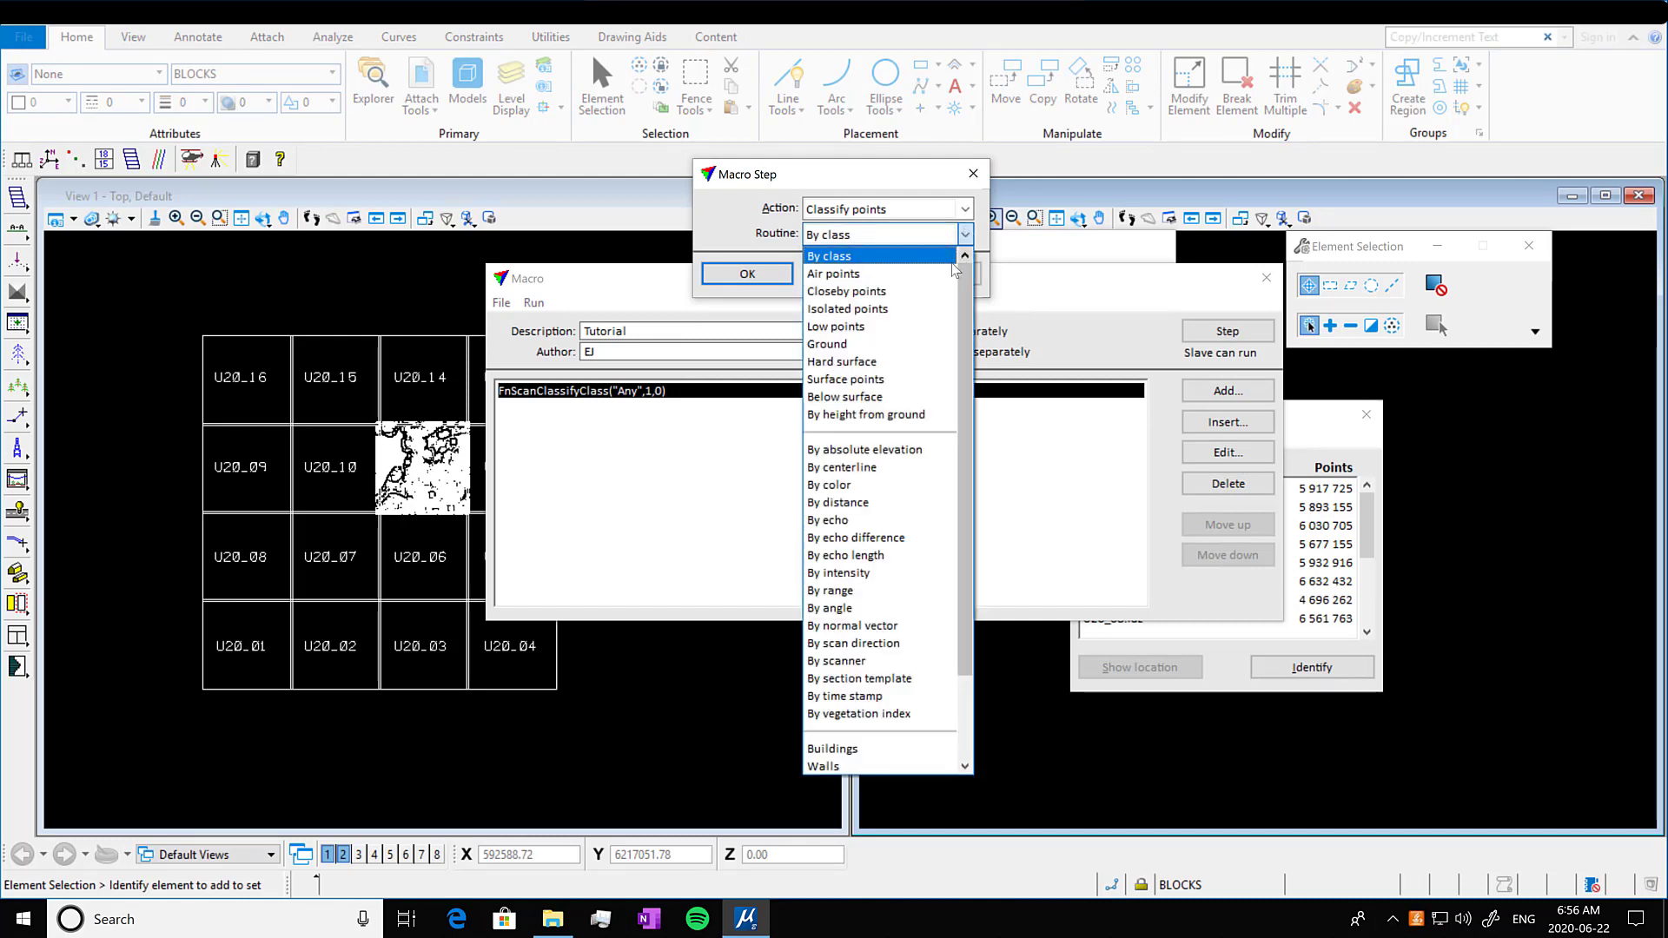
{"action": "left_click", "coordinate": [868, 292]}
{"action": "left_click", "coordinate": [777, 275]}
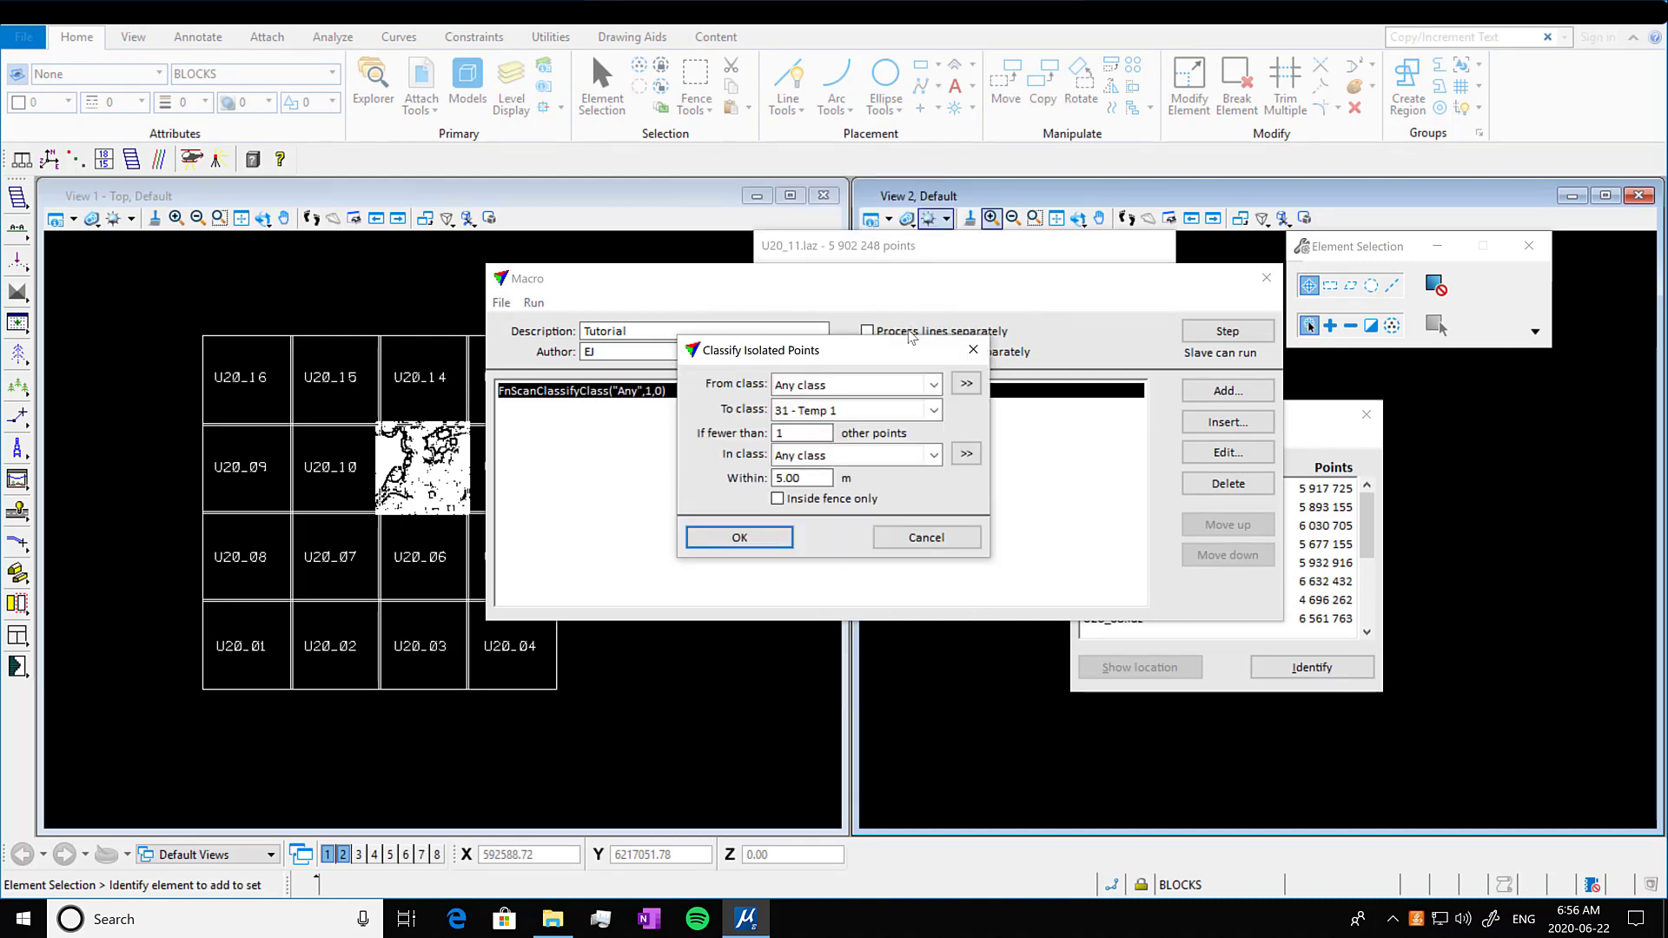
{"action": "left_click", "coordinate": [942, 410]}
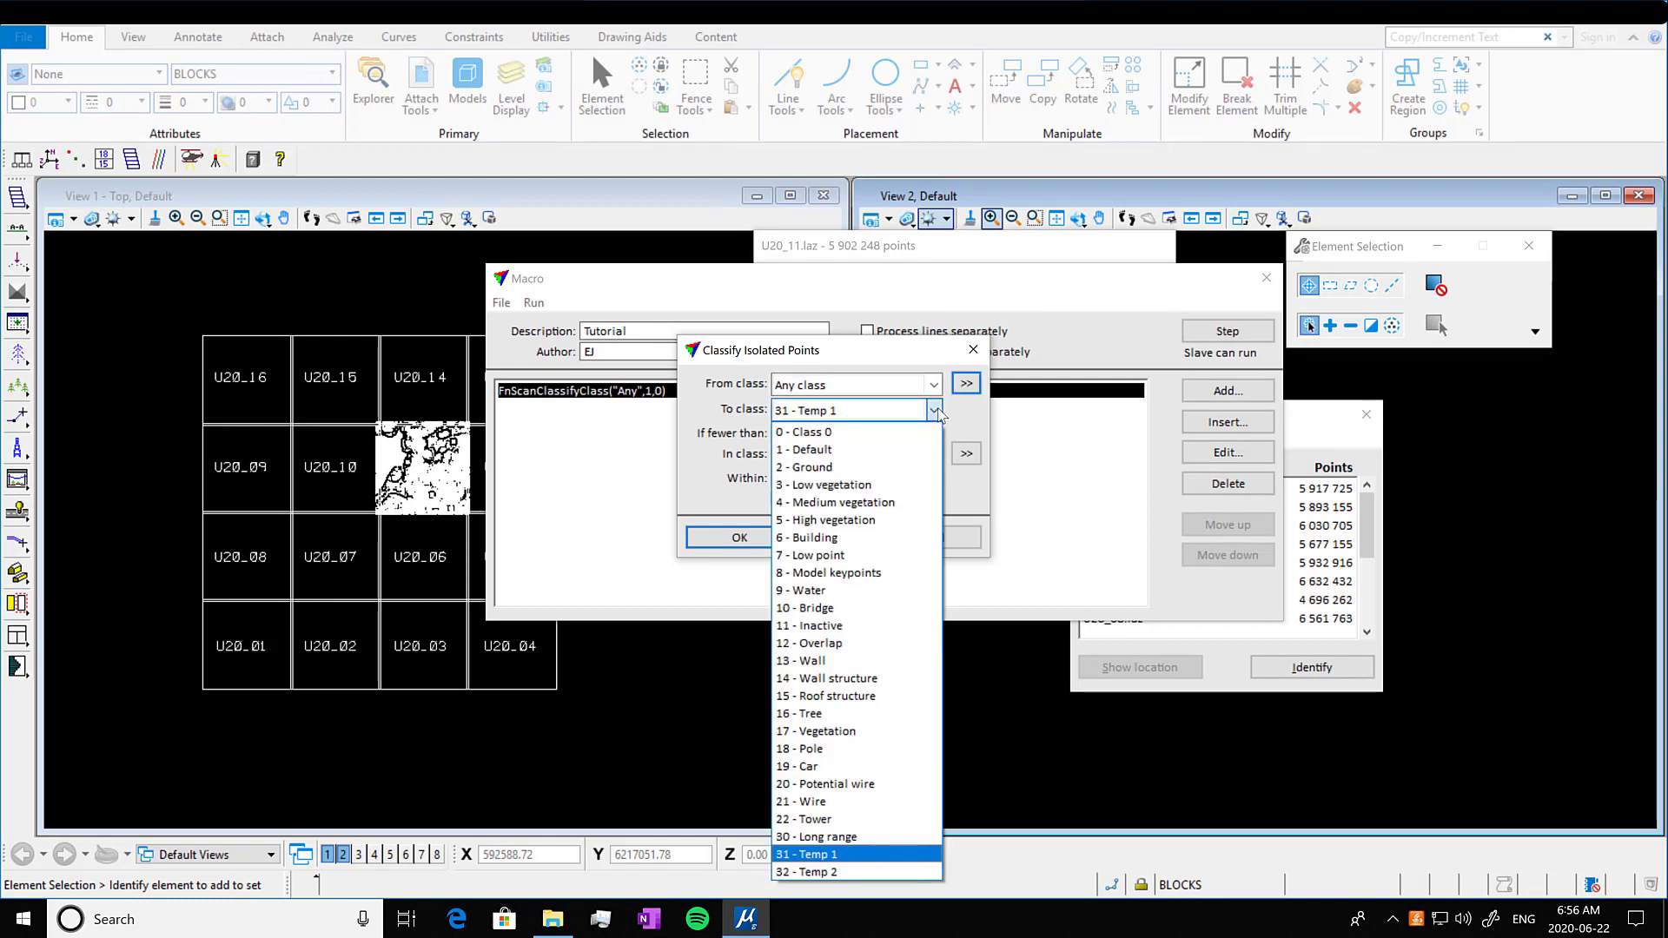
{"action": "left_click", "coordinate": [937, 410]}
{"action": "left_click", "coordinate": [936, 410]}
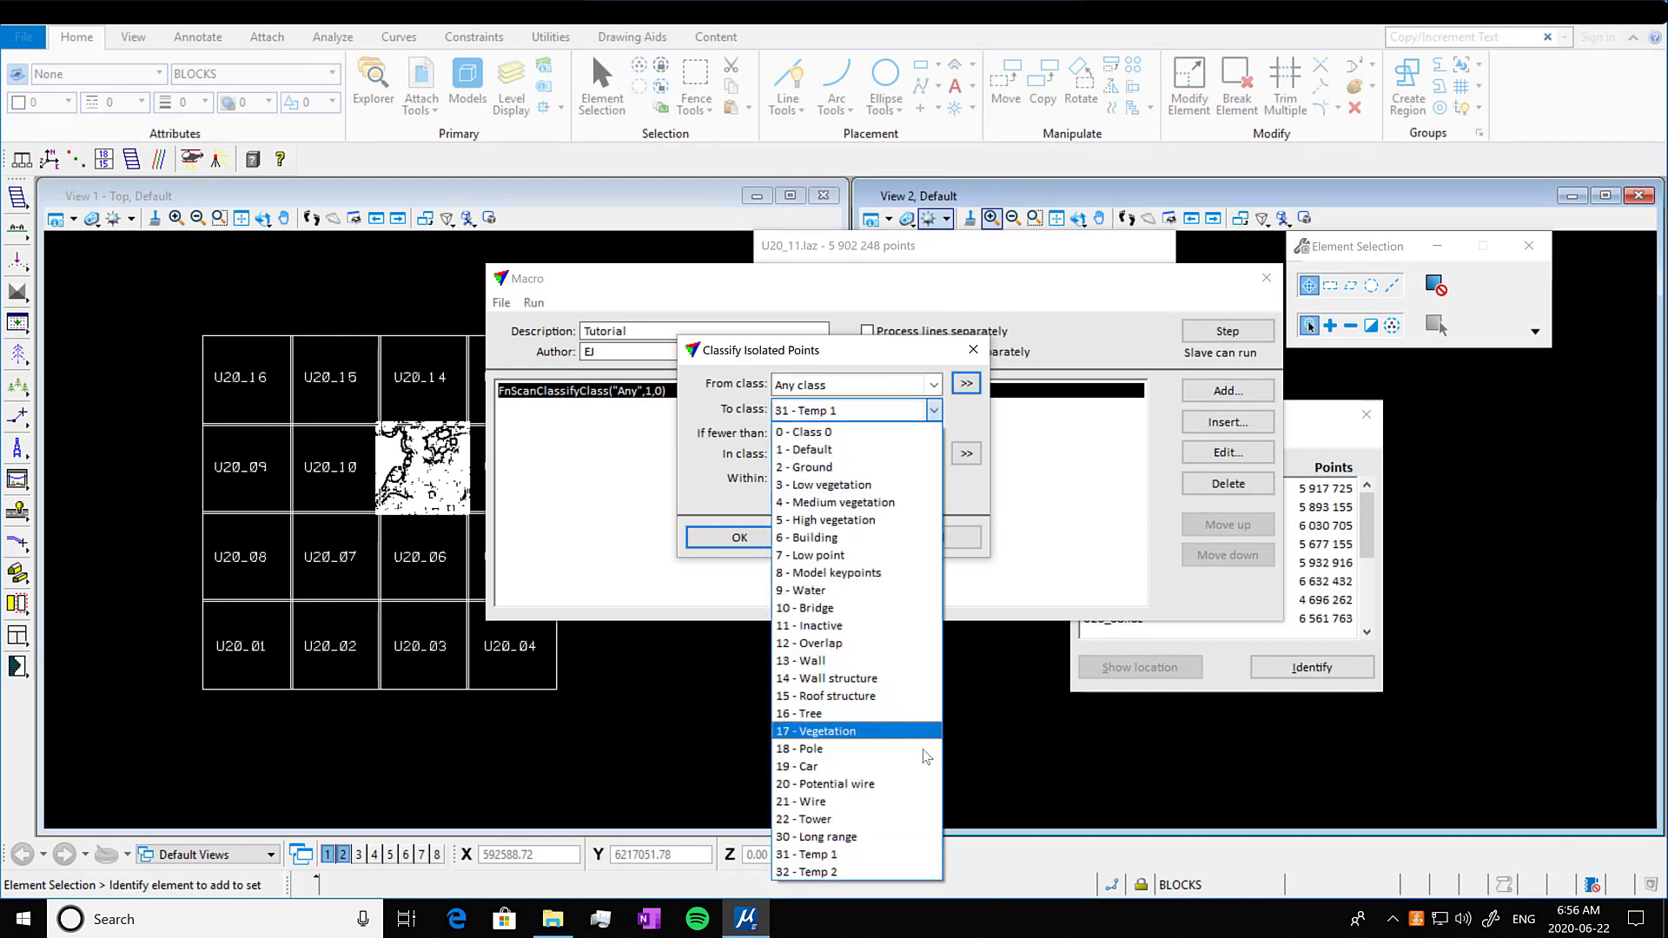
{"action": "key", "text": "Escape"}
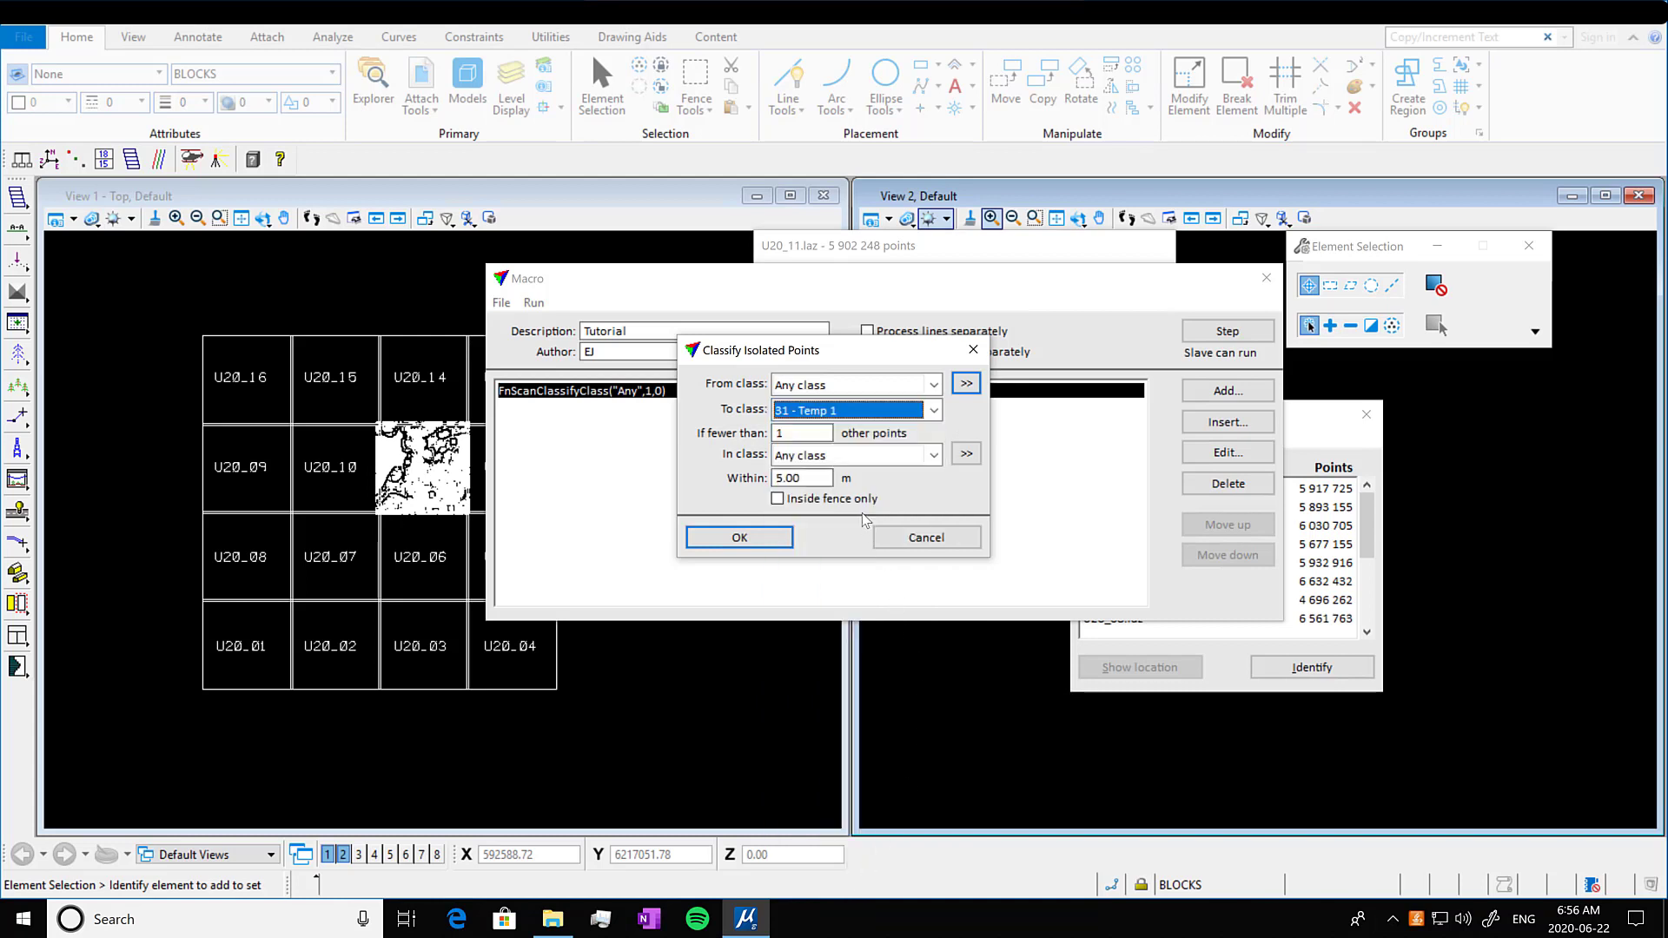
{"action": "left_click", "coordinate": [933, 456]}
{"action": "key", "text": "Escape"}
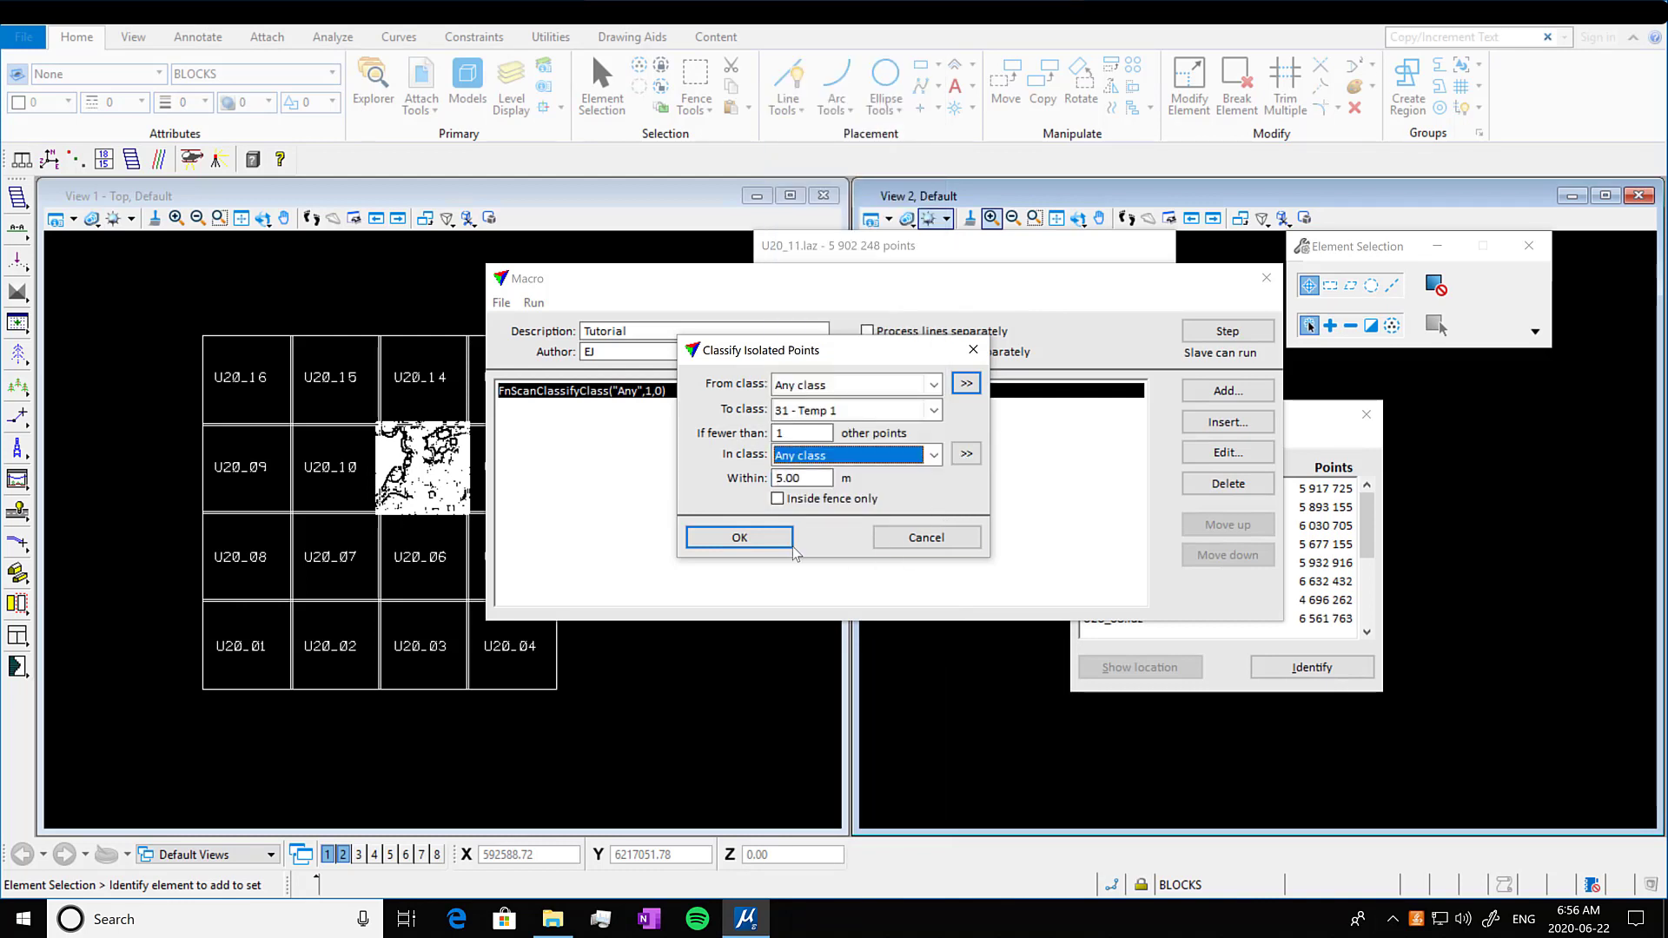
{"action": "left_click", "coordinate": [782, 541]}
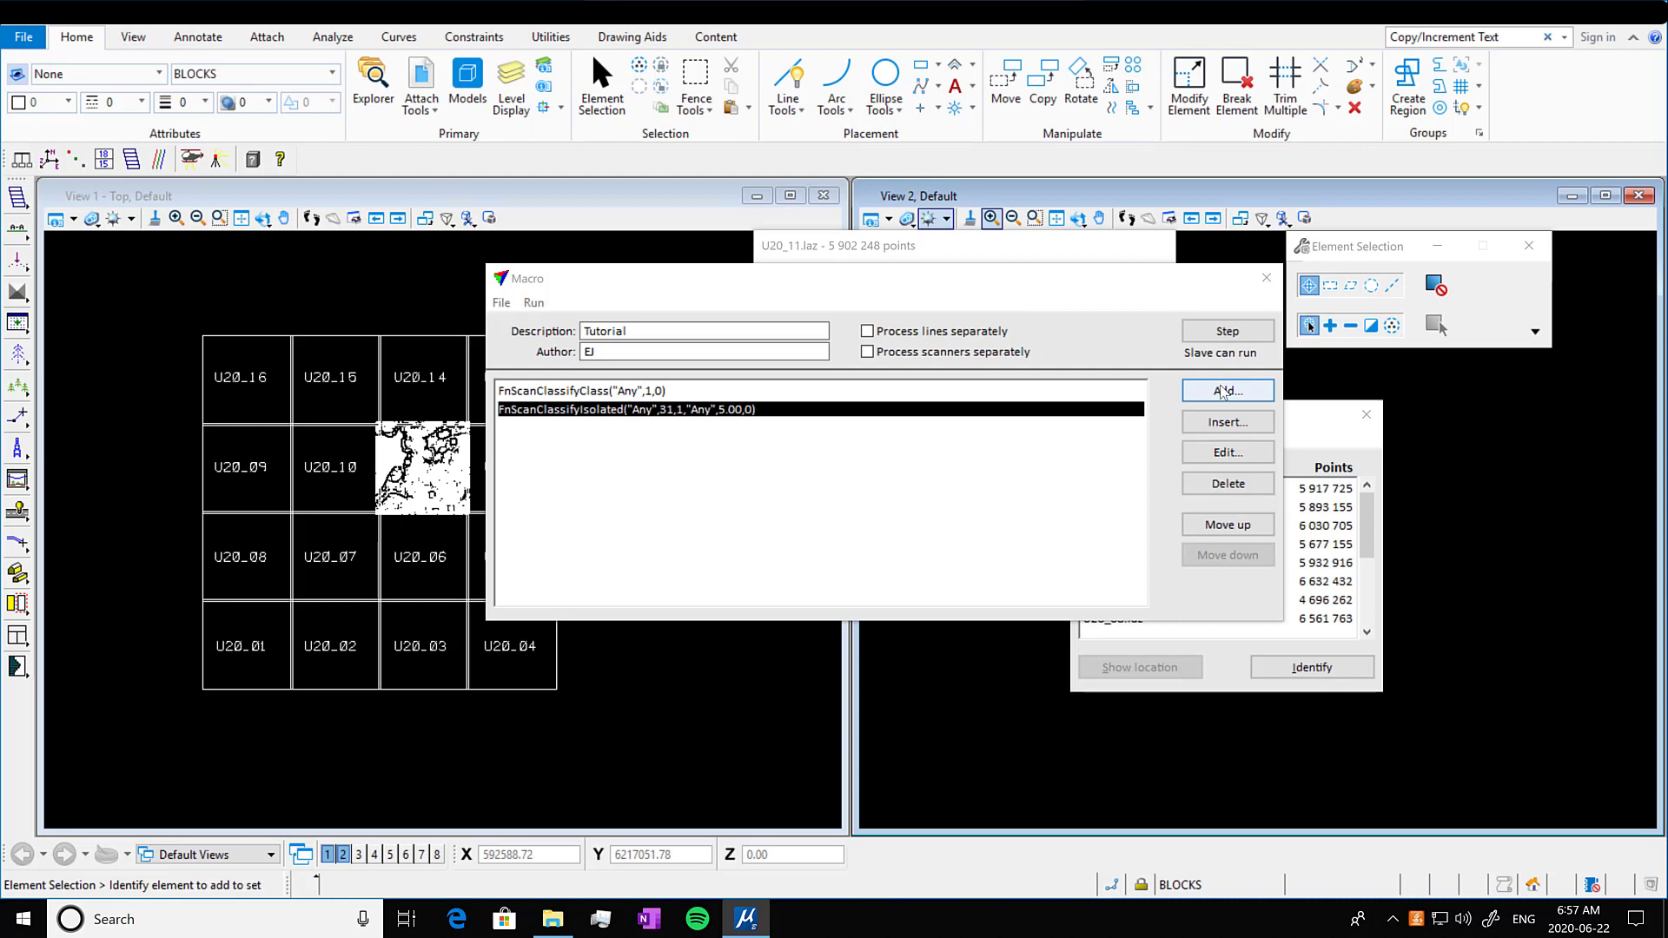
Add a Delete by class step that removes class 31 - Temp 1 points
{"action": "left_click", "coordinate": [1222, 392]}
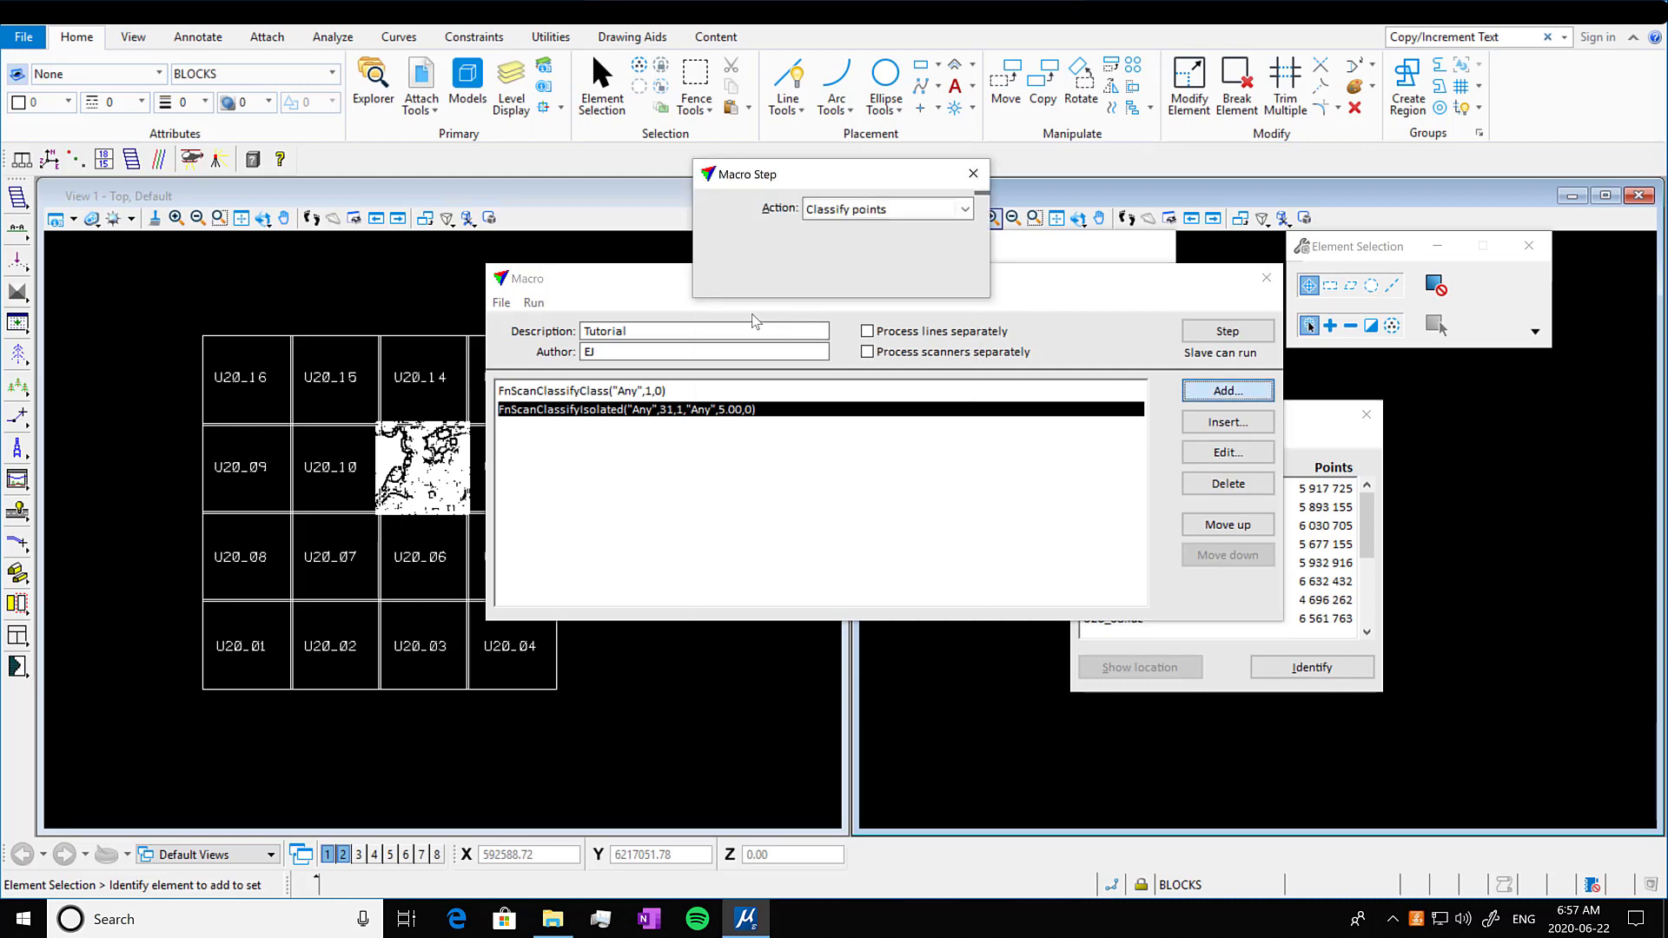
{"action": "left_click", "coordinate": [966, 212]}
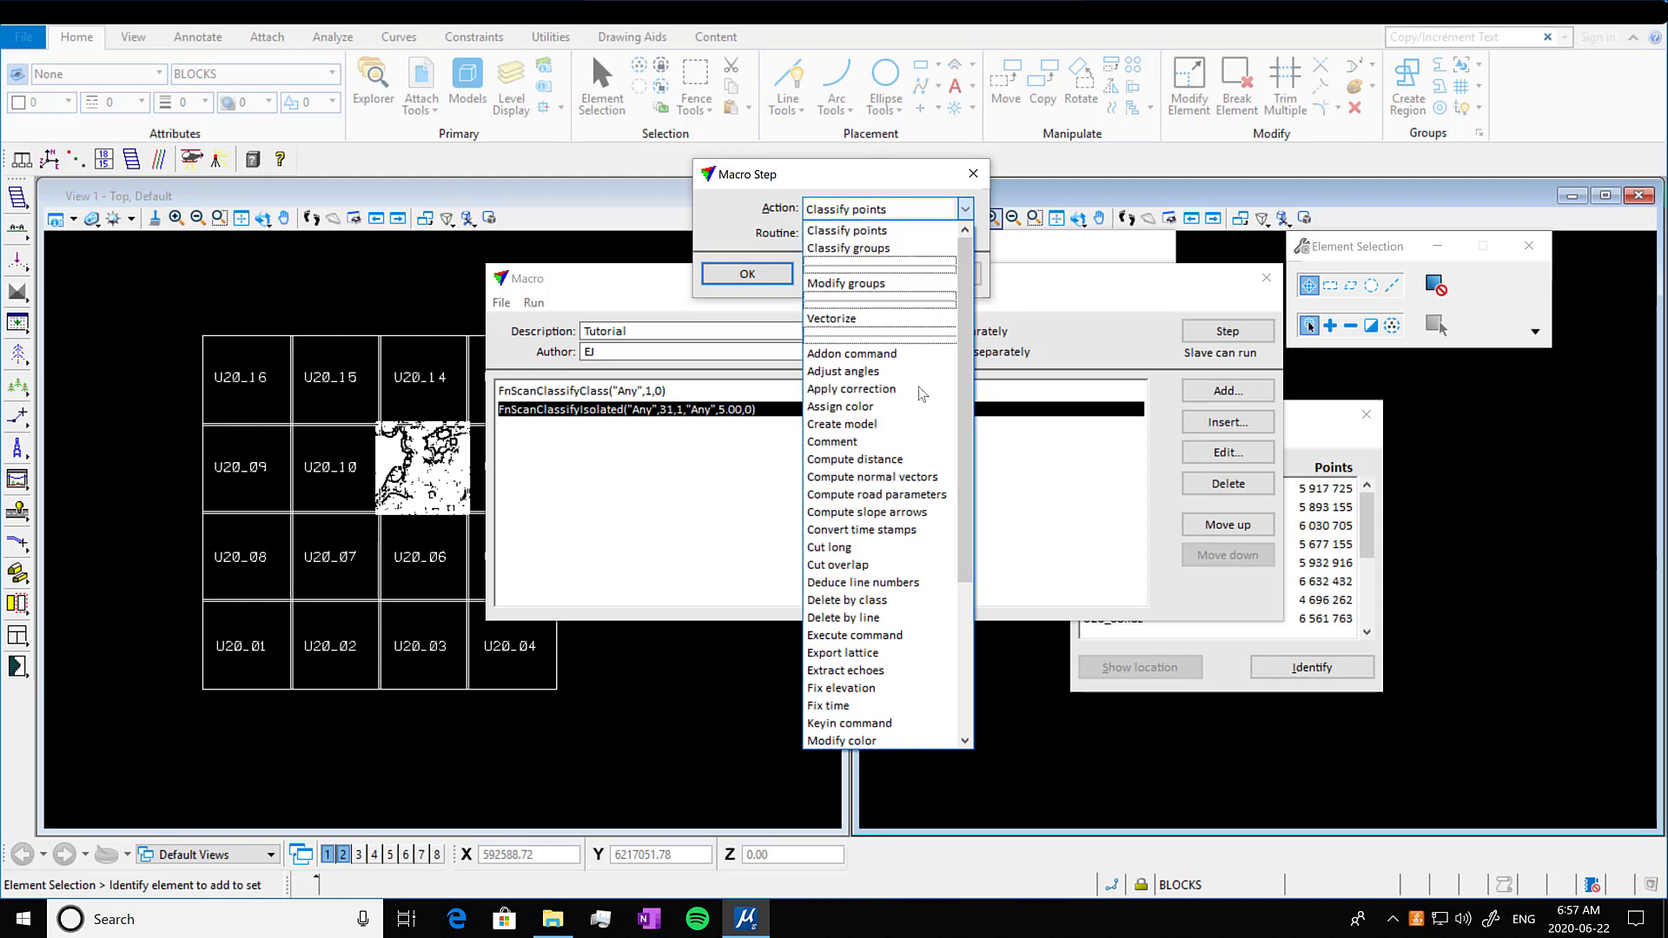
{"action": "left_click", "coordinate": [903, 603]}
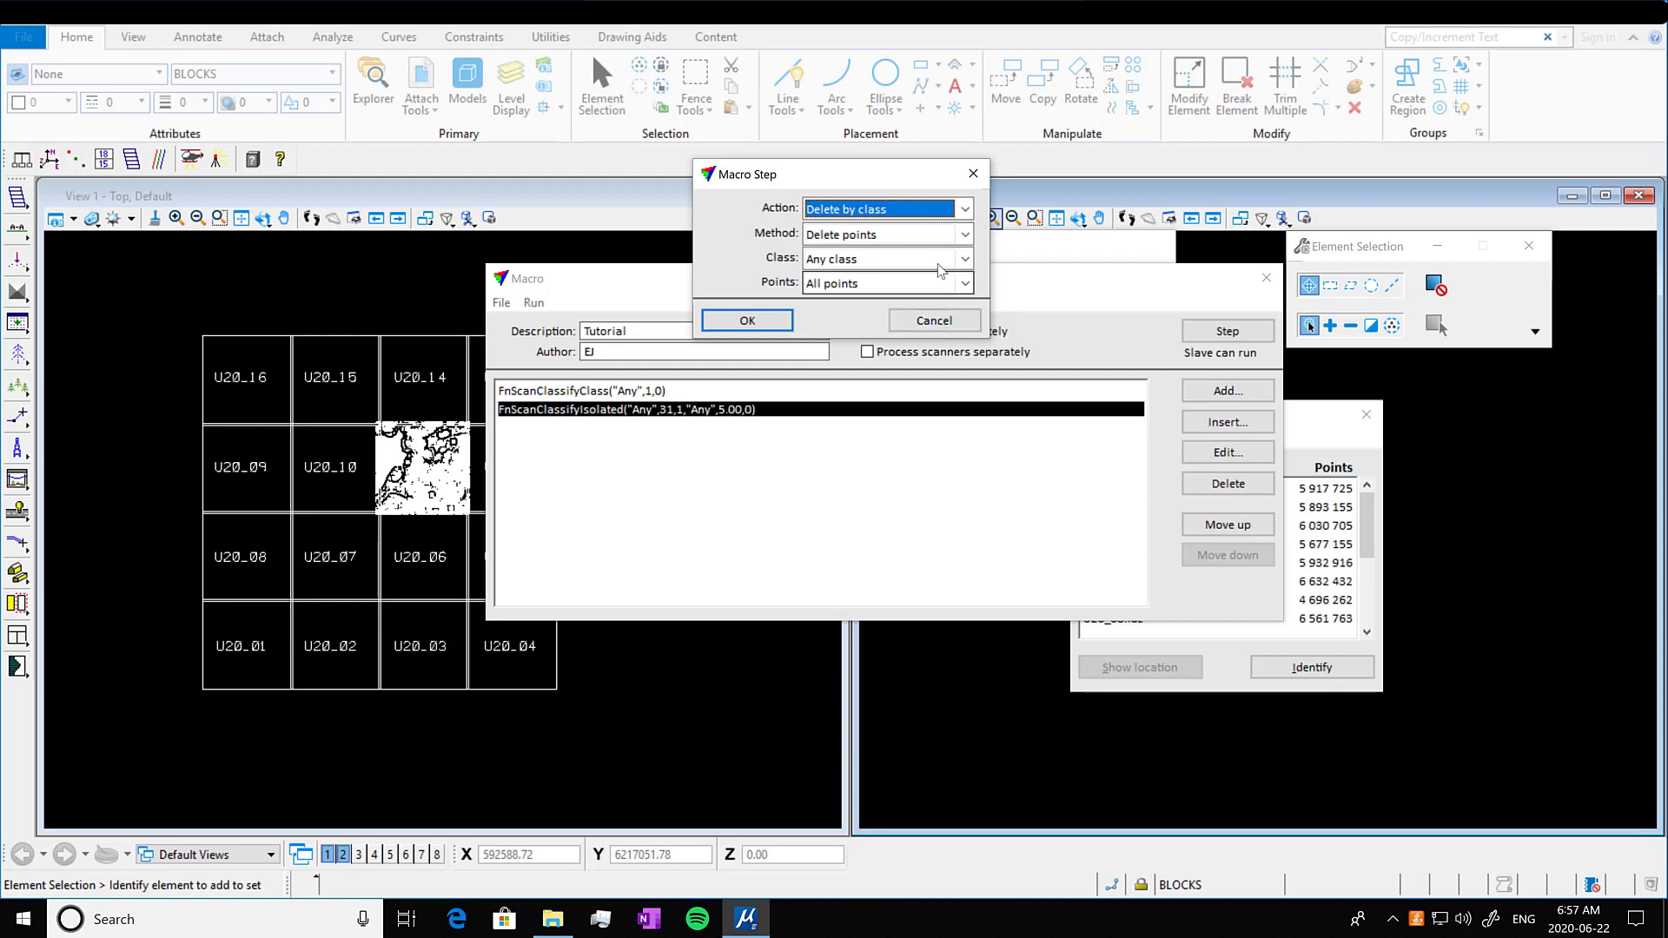
{"action": "left_click", "coordinate": [965, 258]}
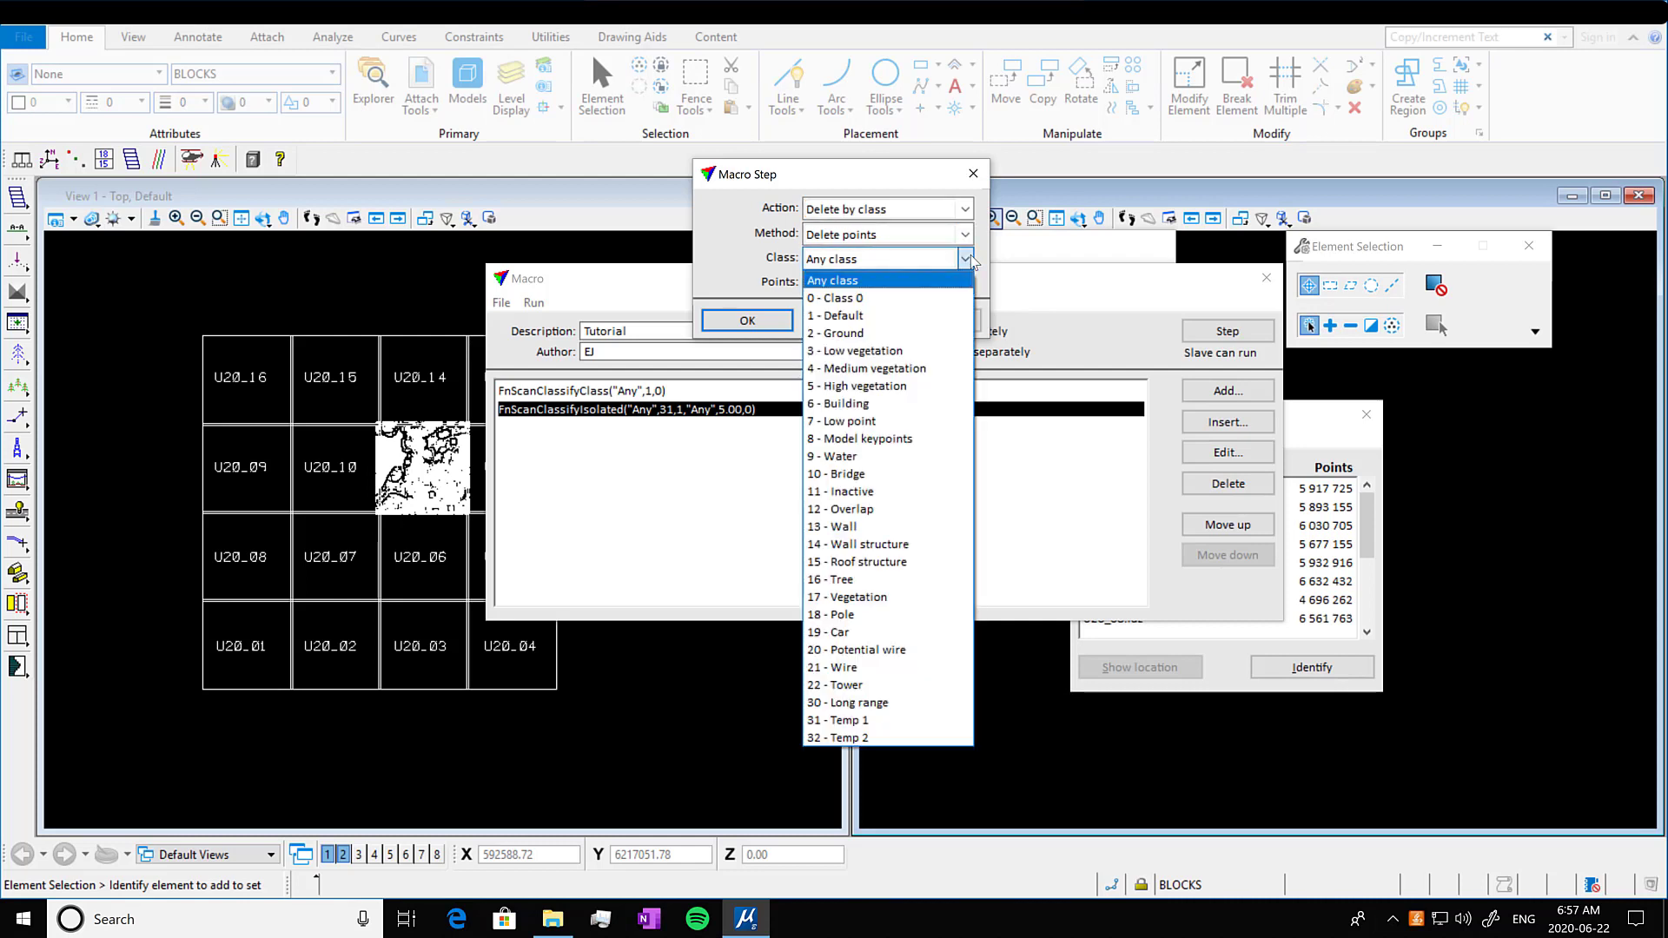
{"action": "left_click", "coordinate": [897, 722]}
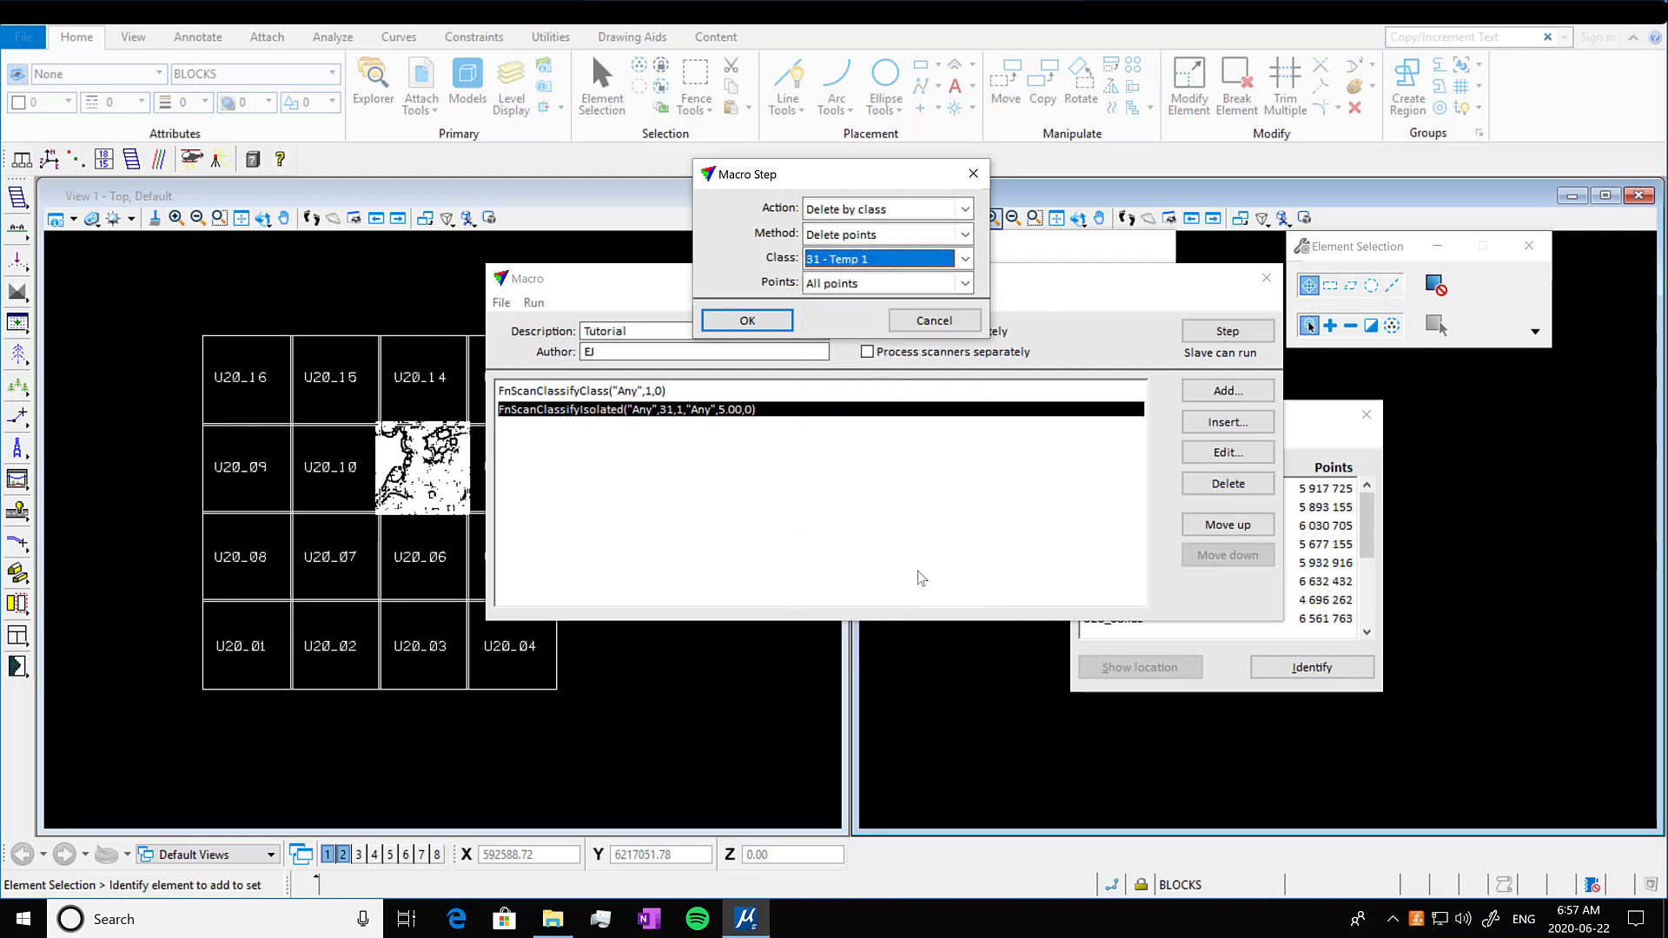
{"action": "left_click", "coordinate": [759, 322]}
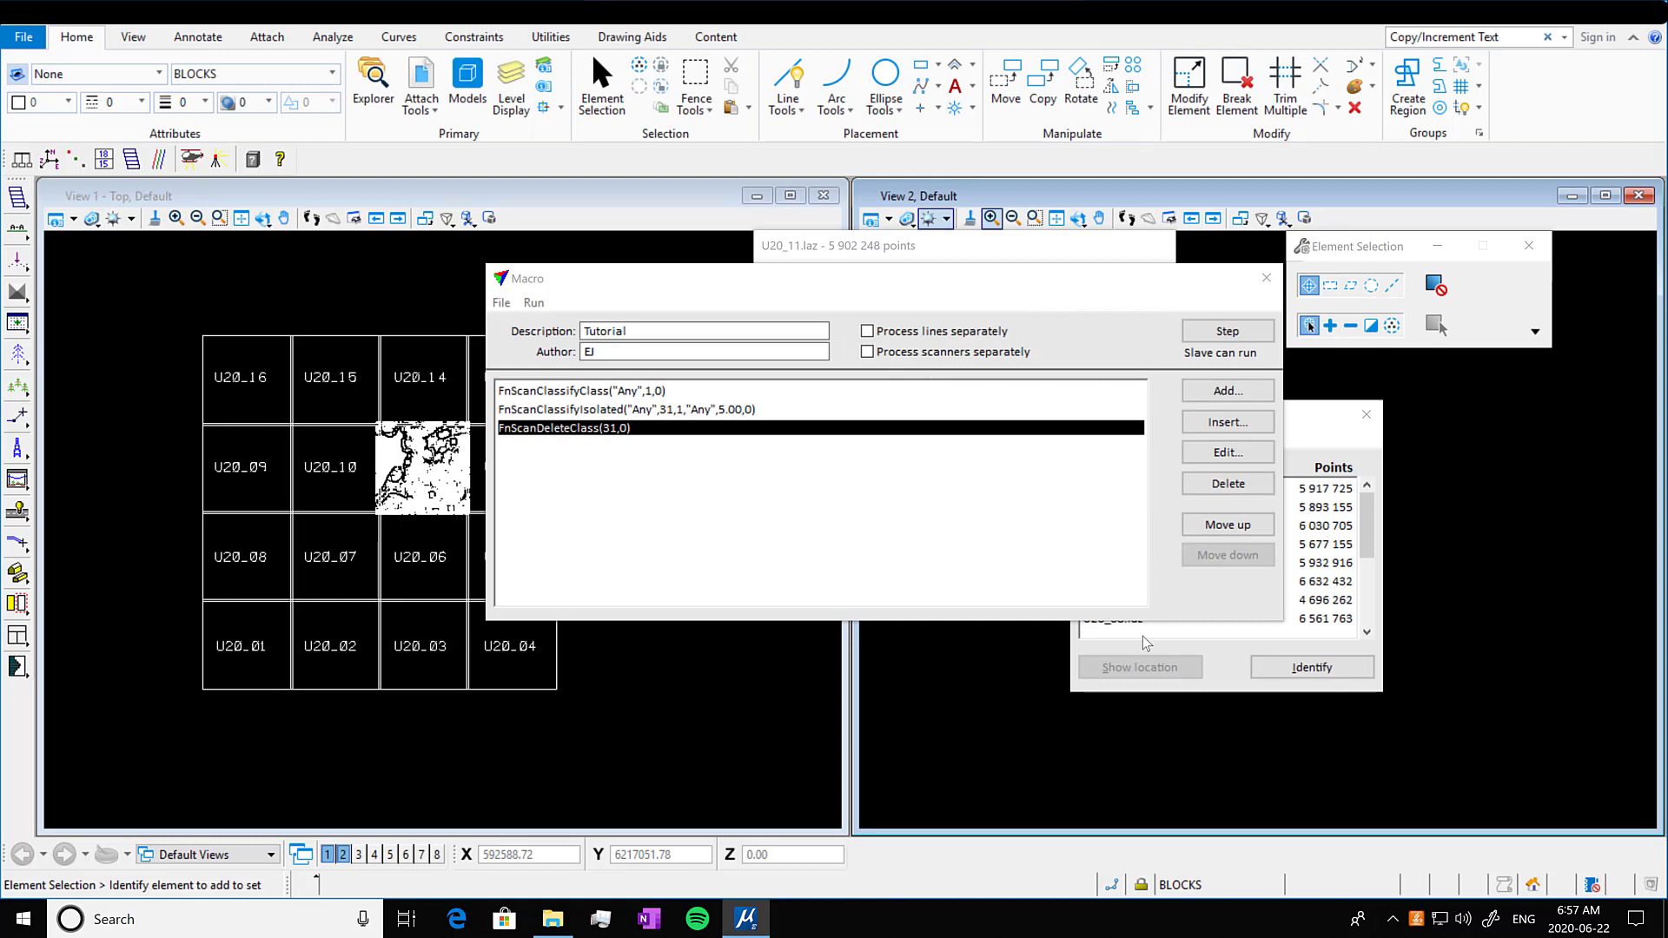
Add a Ground routine step classifying 1 - Default points into class 2 Ground
{"action": "left_click", "coordinate": [1231, 390]}
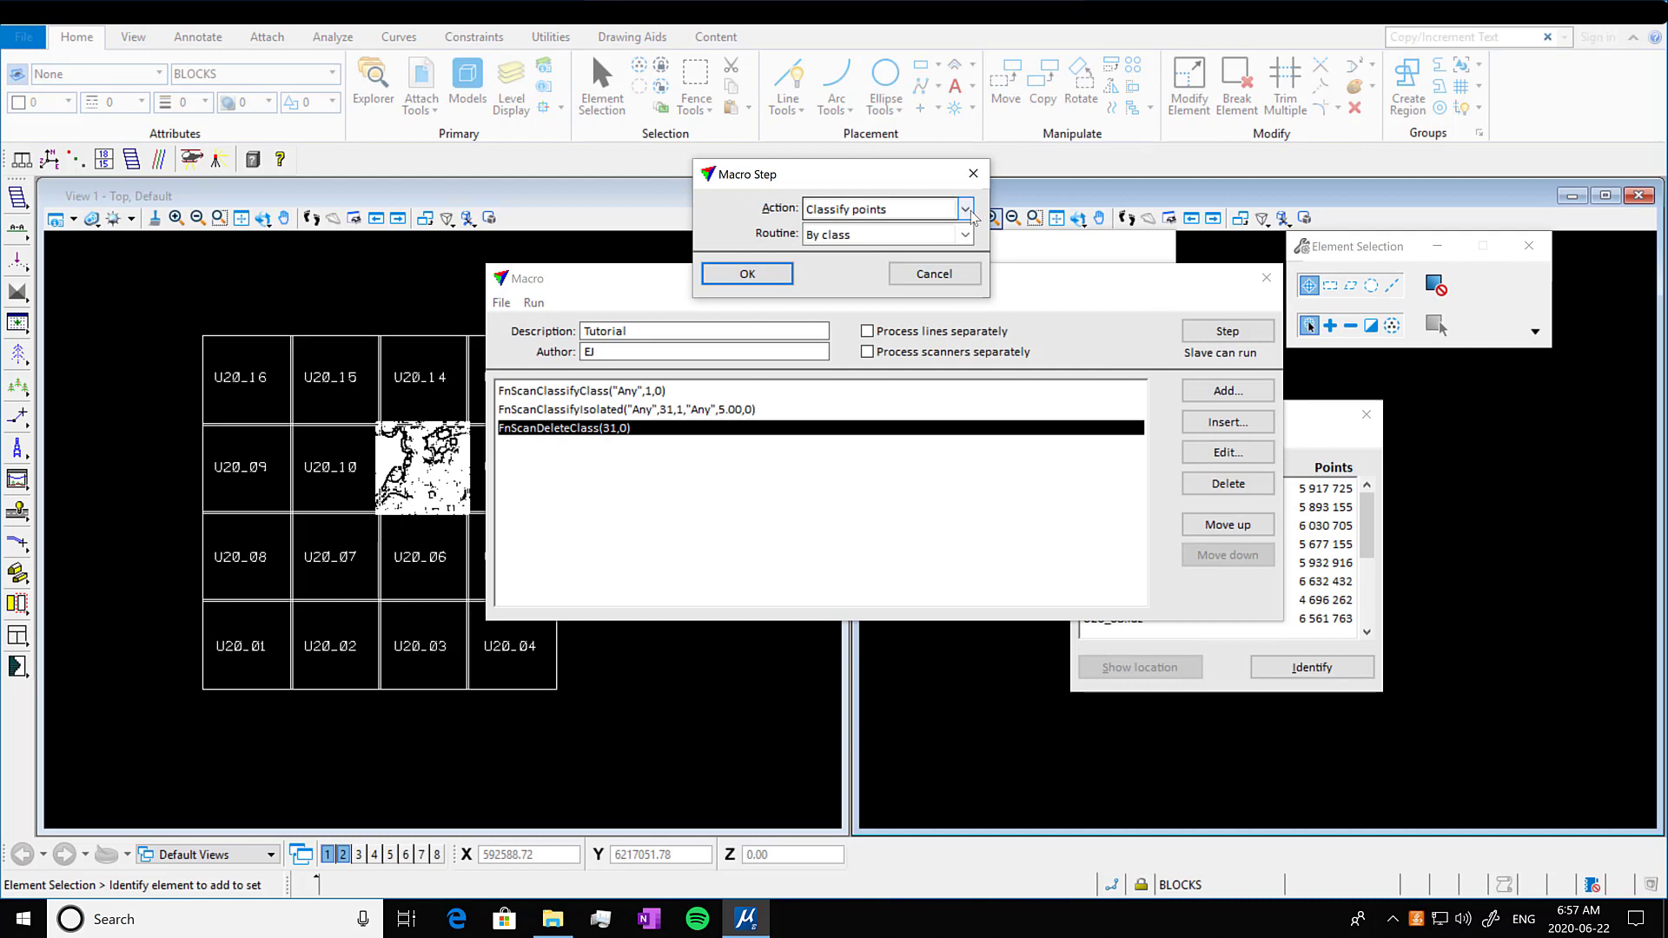
{"action": "left_click", "coordinate": [965, 209]}
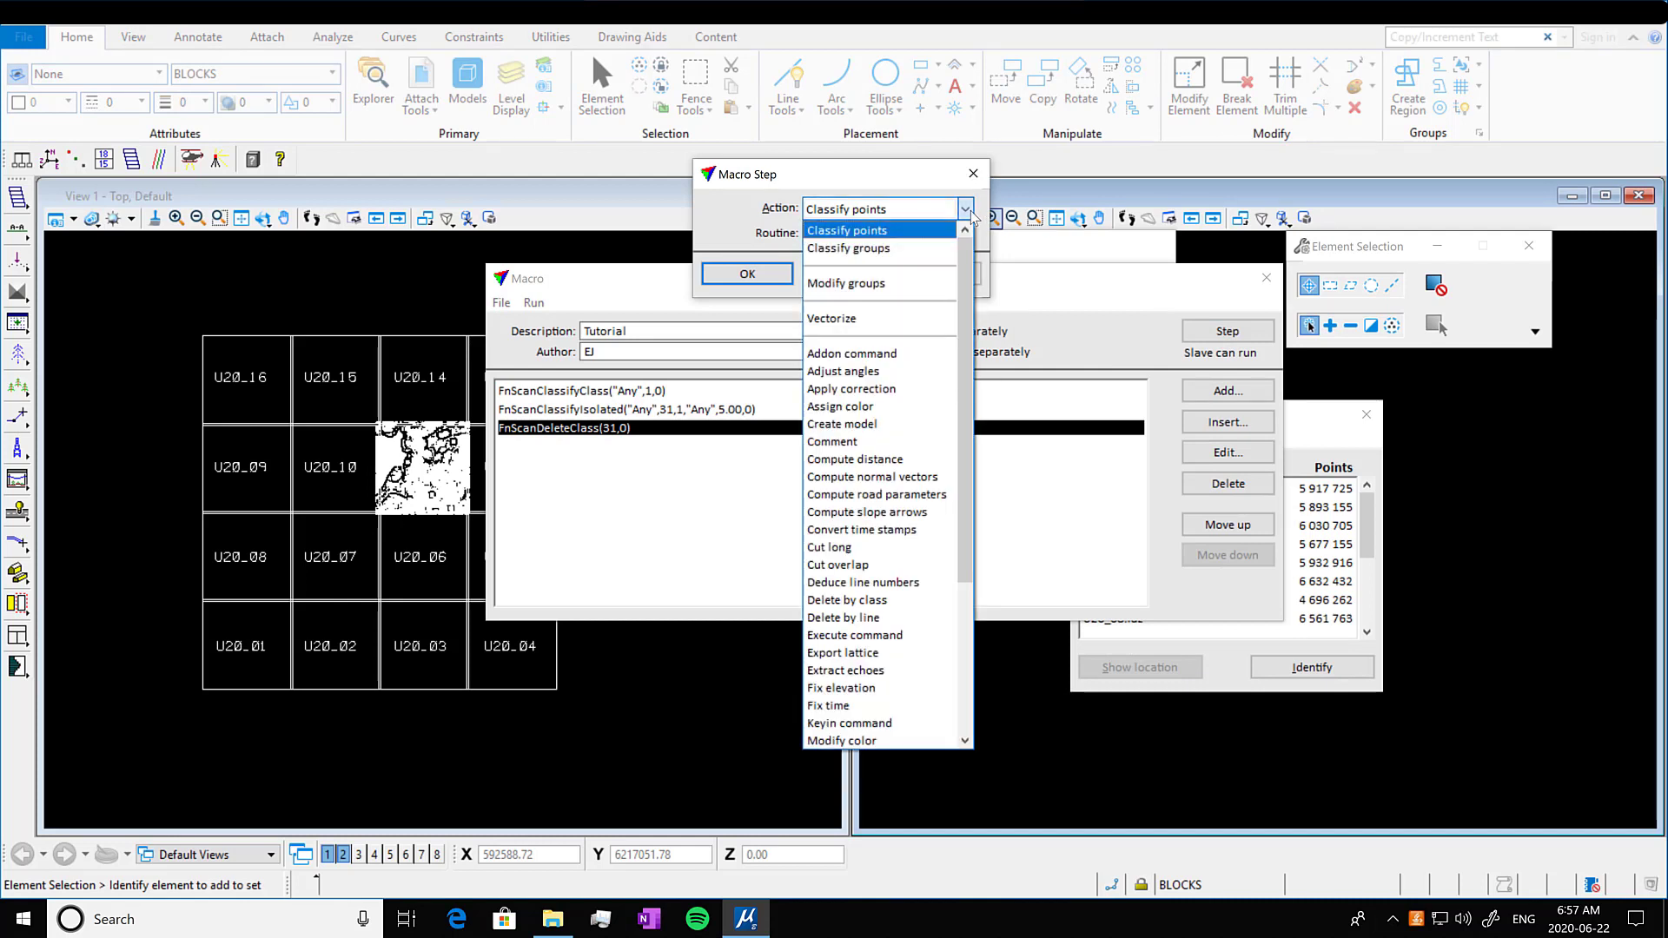
{"action": "left_click", "coordinate": [968, 212]}
{"action": "left_click", "coordinate": [968, 234]}
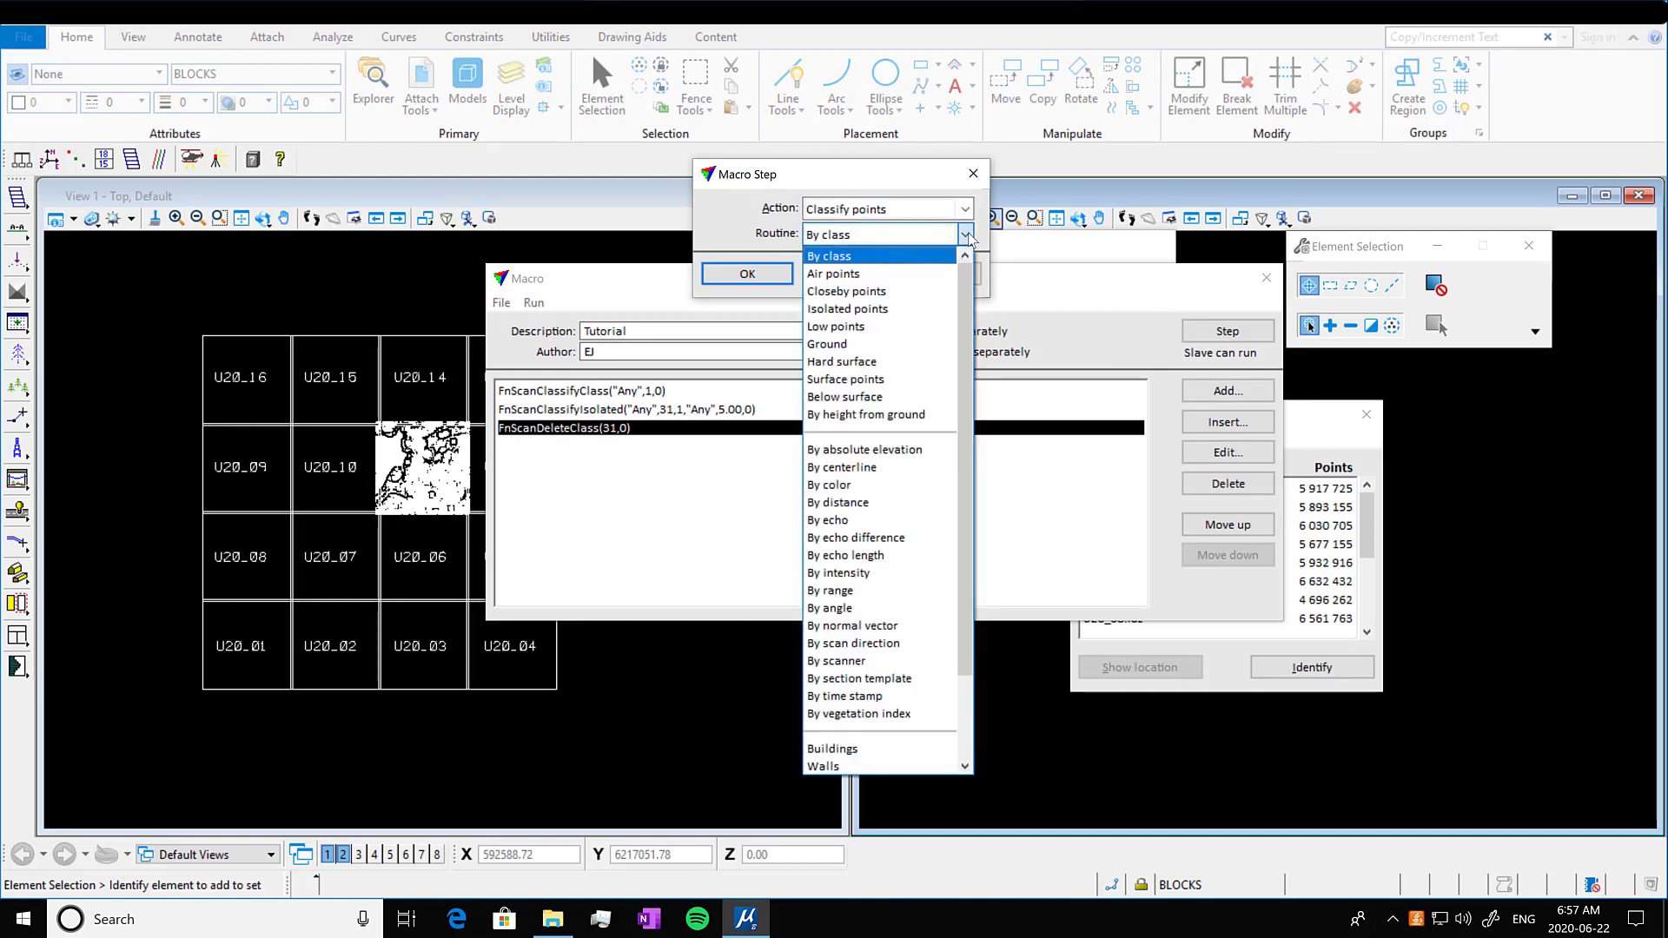
{"action": "left_click", "coordinate": [895, 345]}
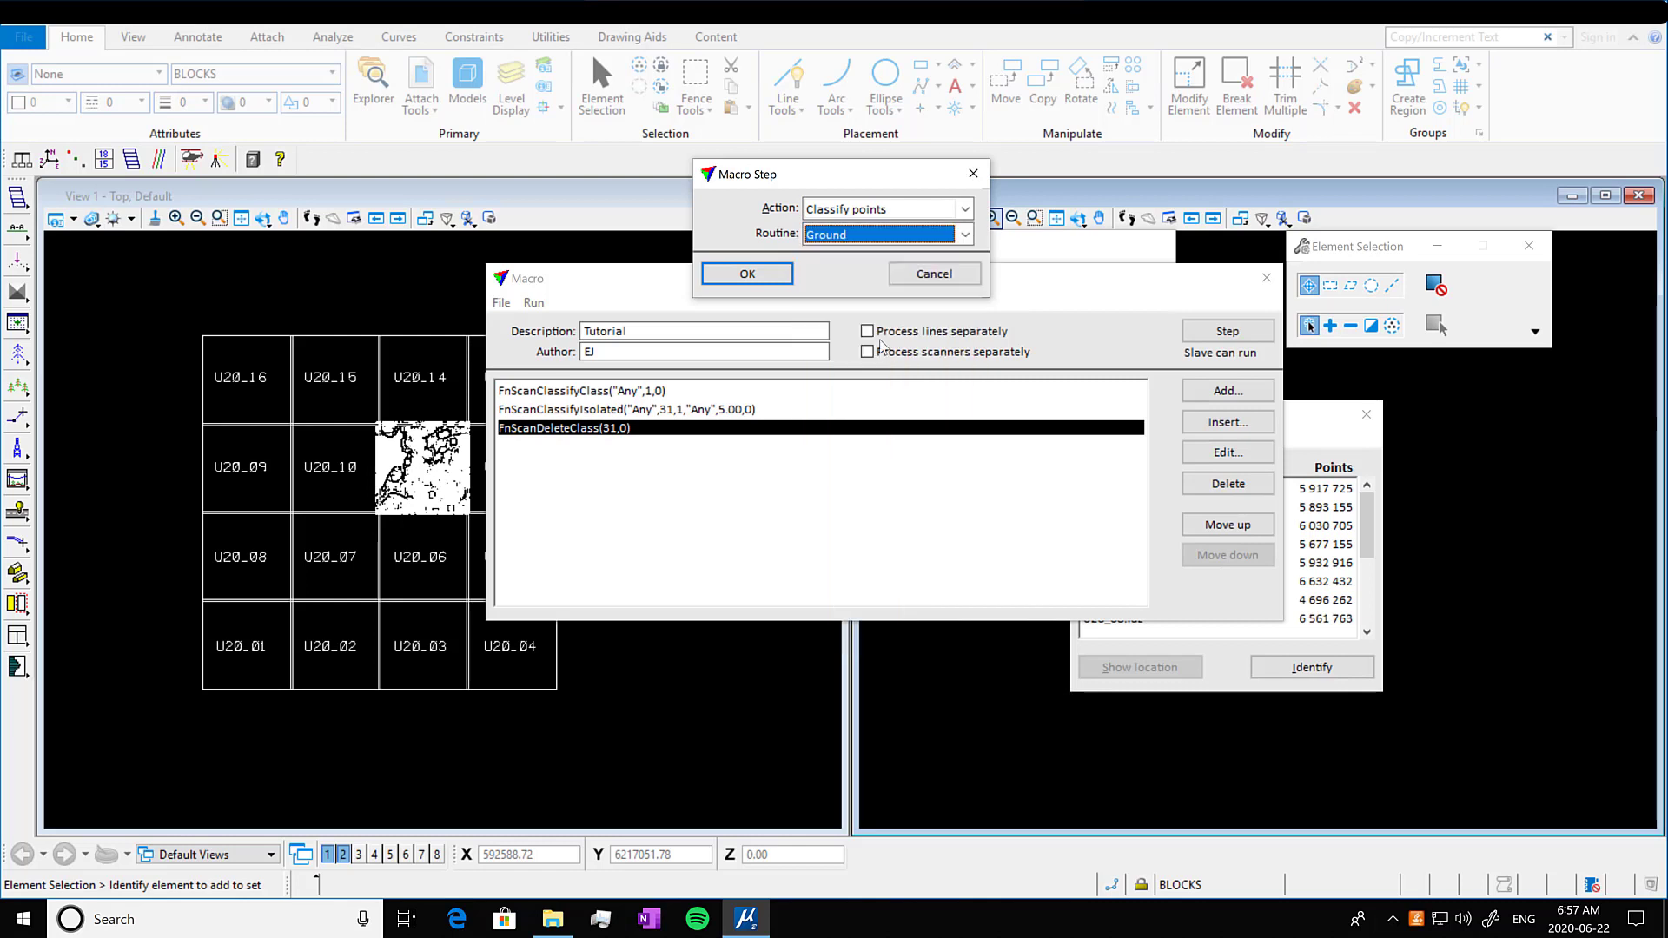
{"action": "left_click", "coordinate": [781, 283]}
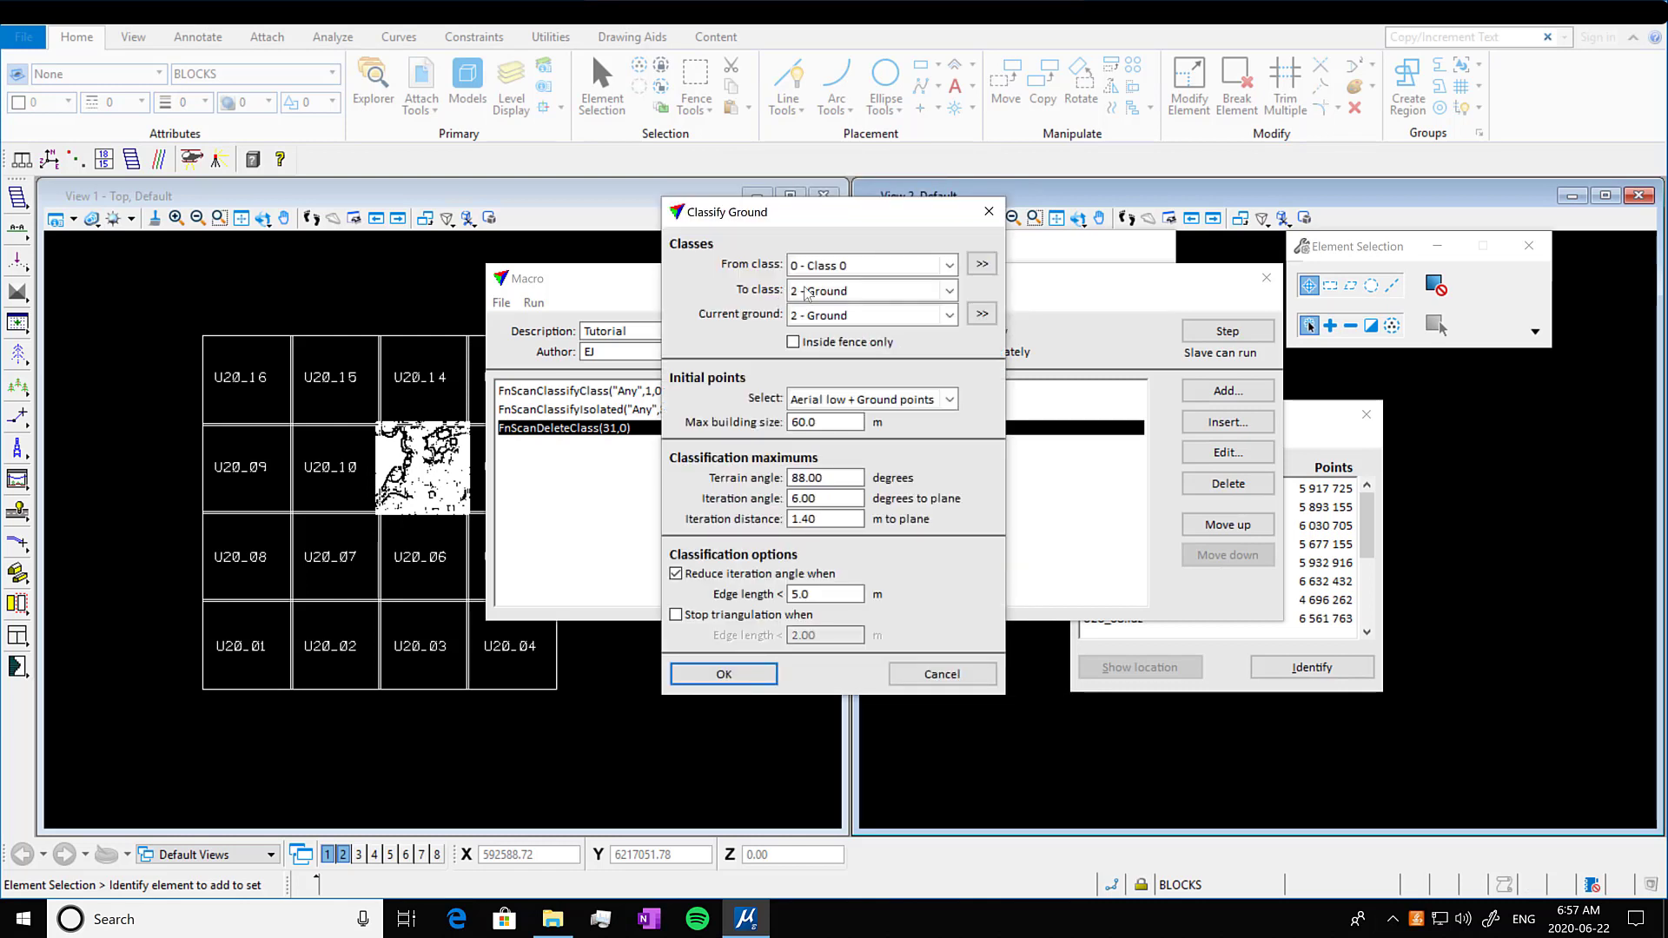
{"action": "left_click", "coordinate": [948, 268]}
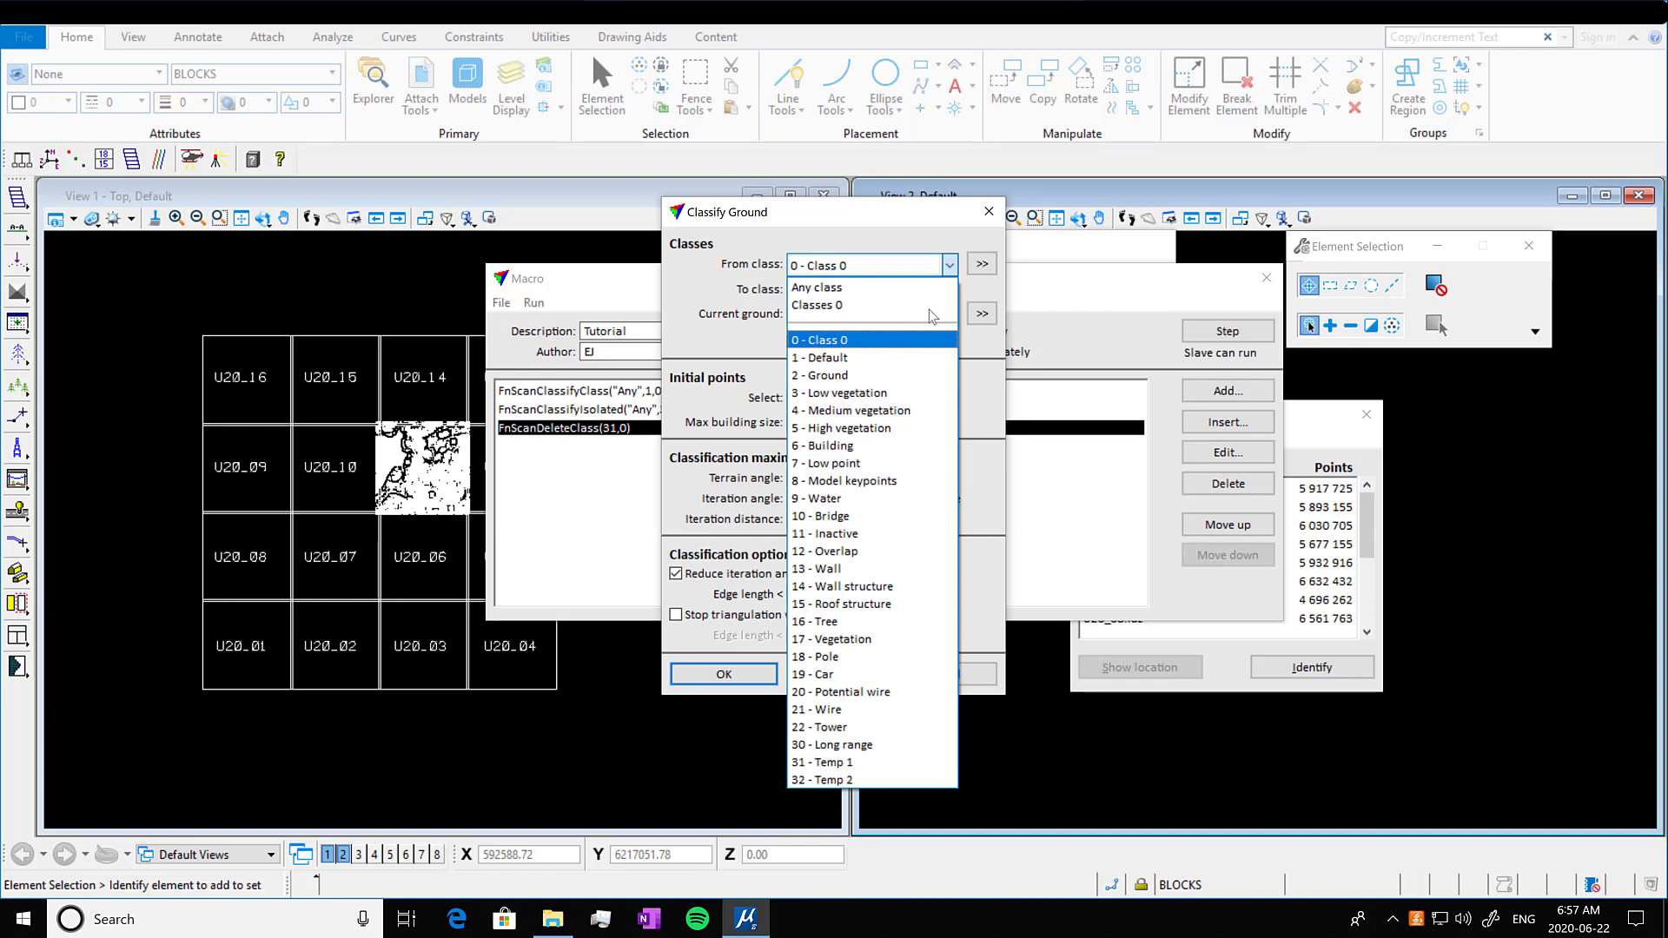
{"action": "left_click", "coordinate": [899, 366]}
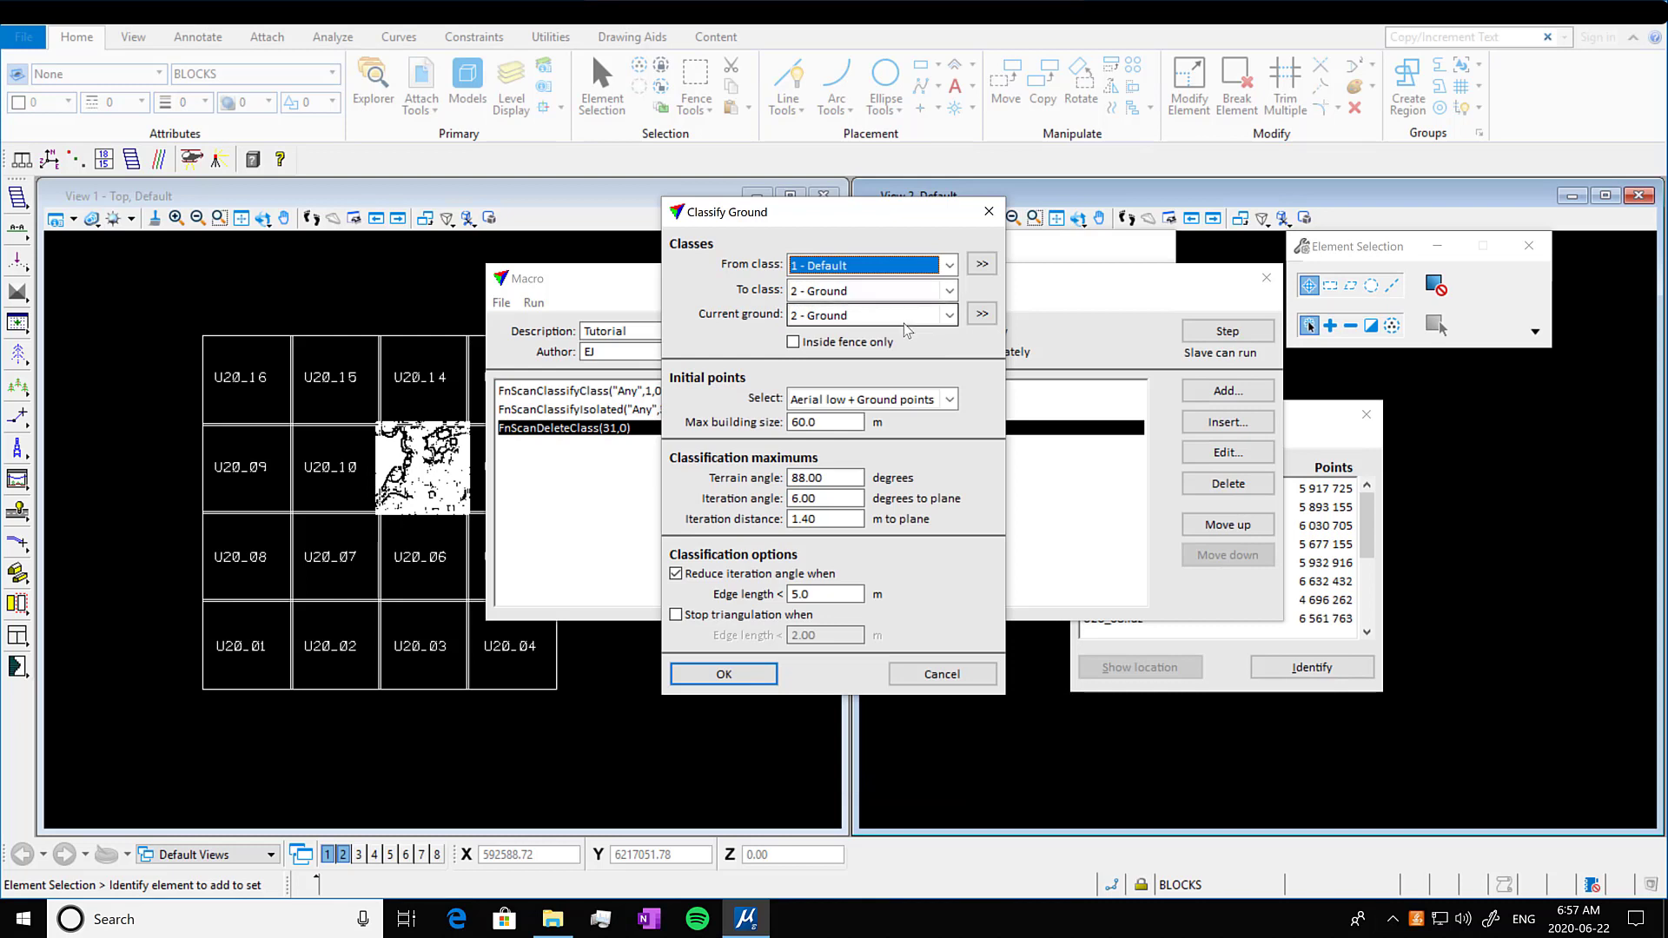
{"action": "left_click", "coordinate": [795, 343]}
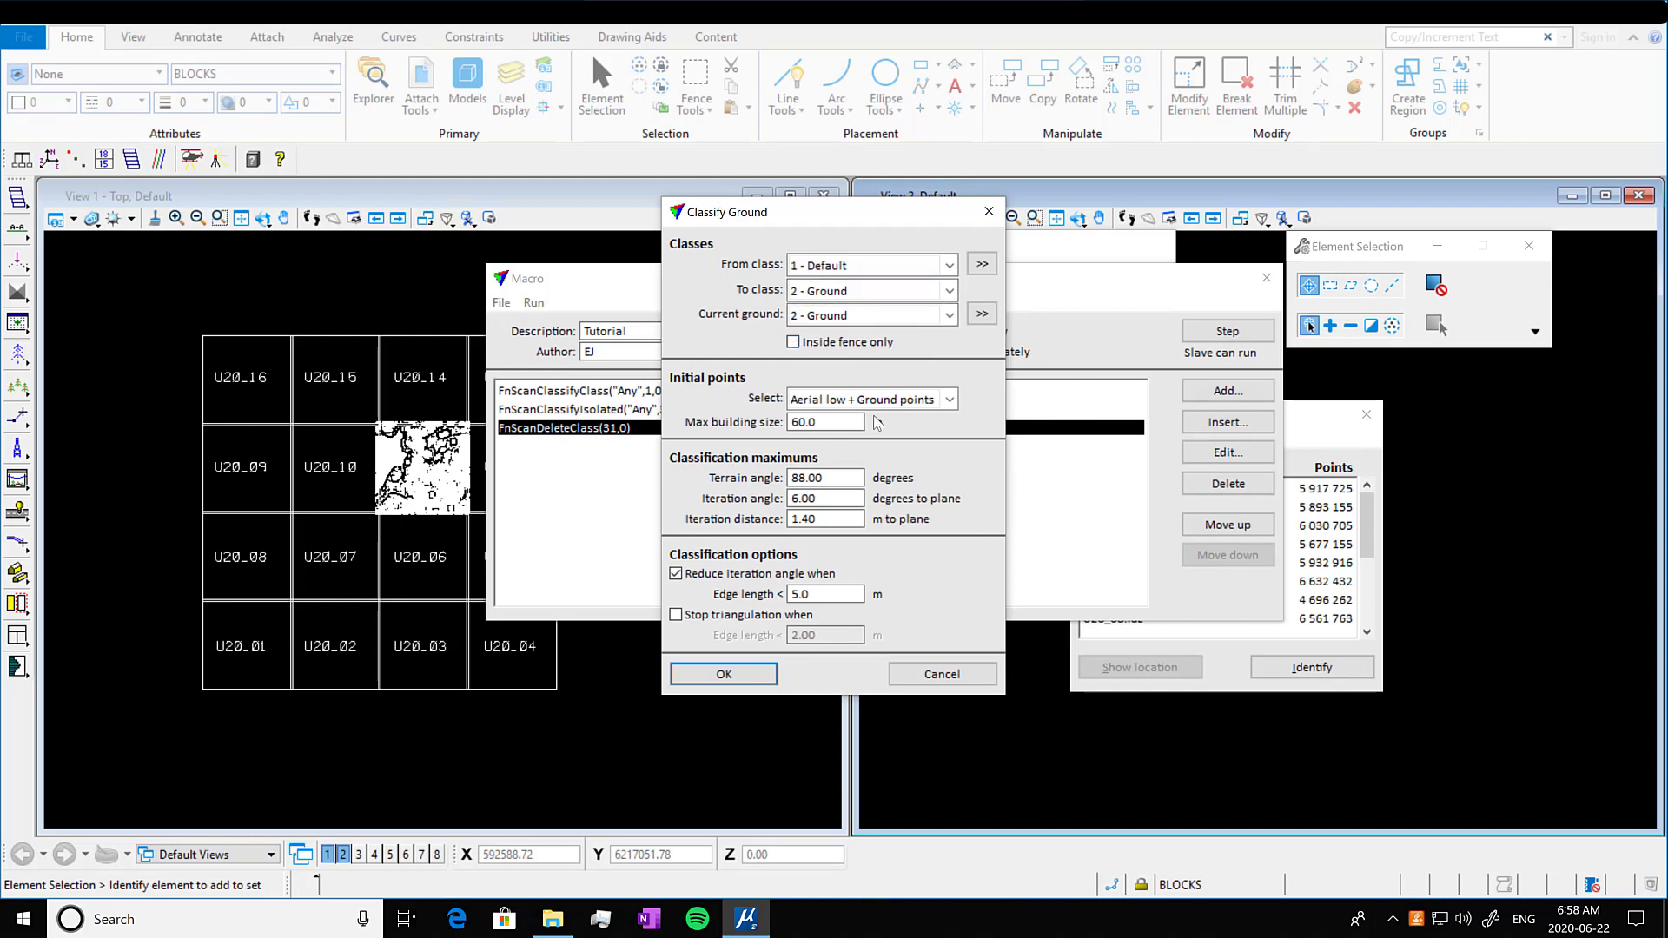
{"action": "left_click", "coordinate": [764, 676]}
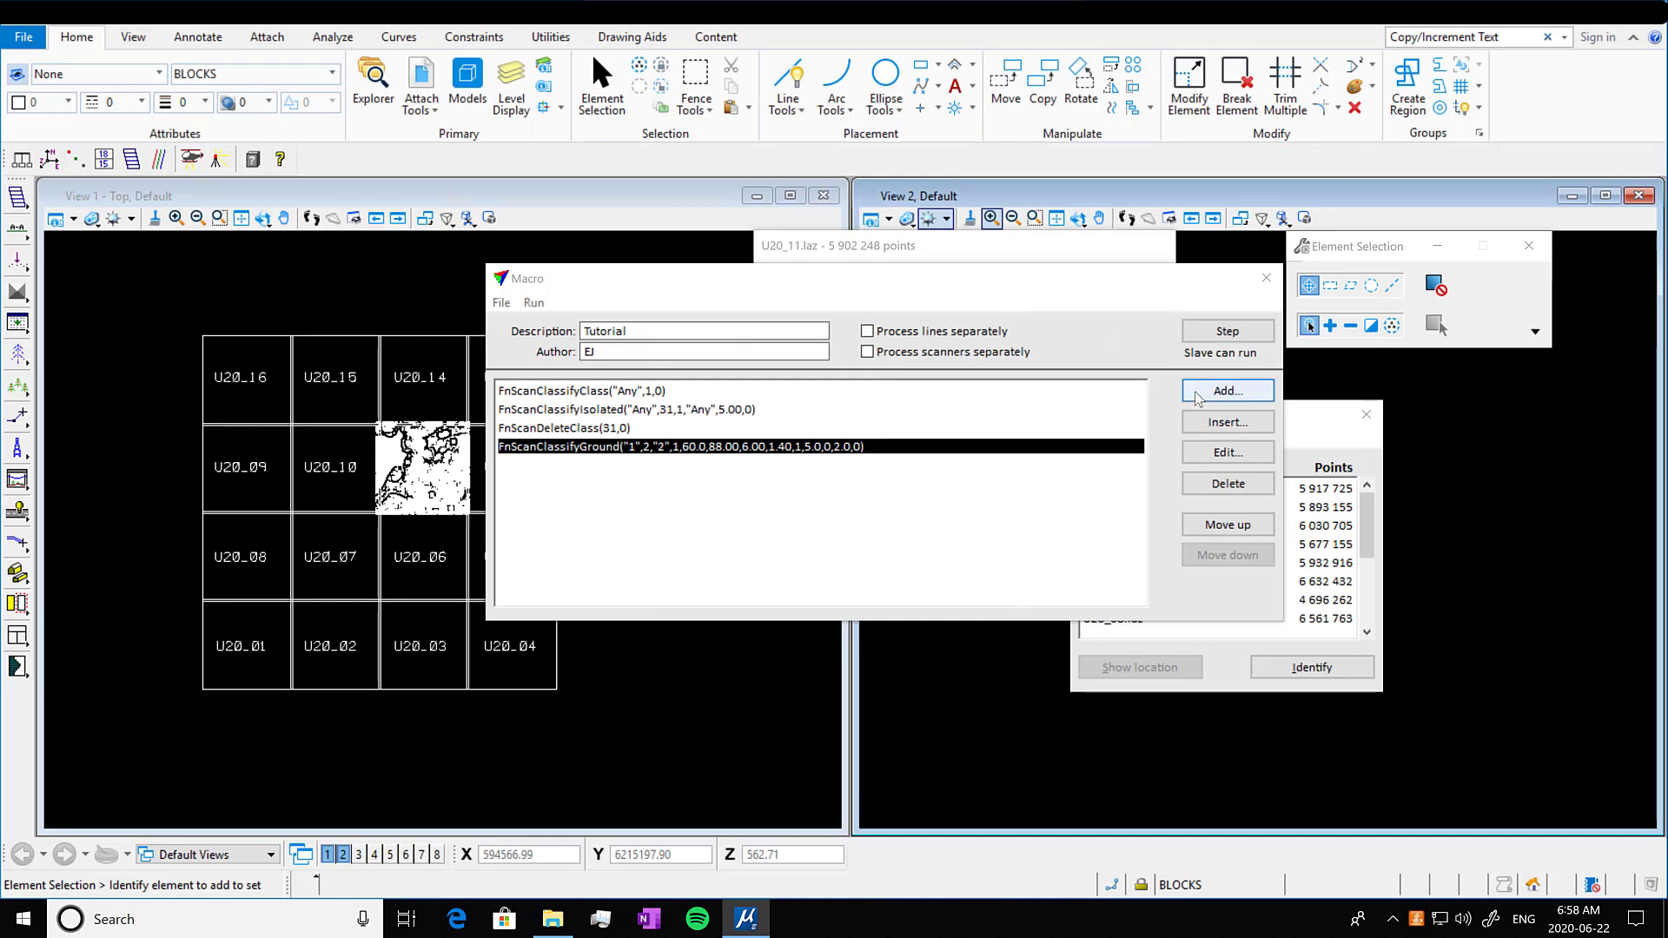
Add a Smoothen points step to the macro
{"action": "left_click", "coordinate": [1228, 391]}
{"action": "left_click", "coordinate": [965, 209]}
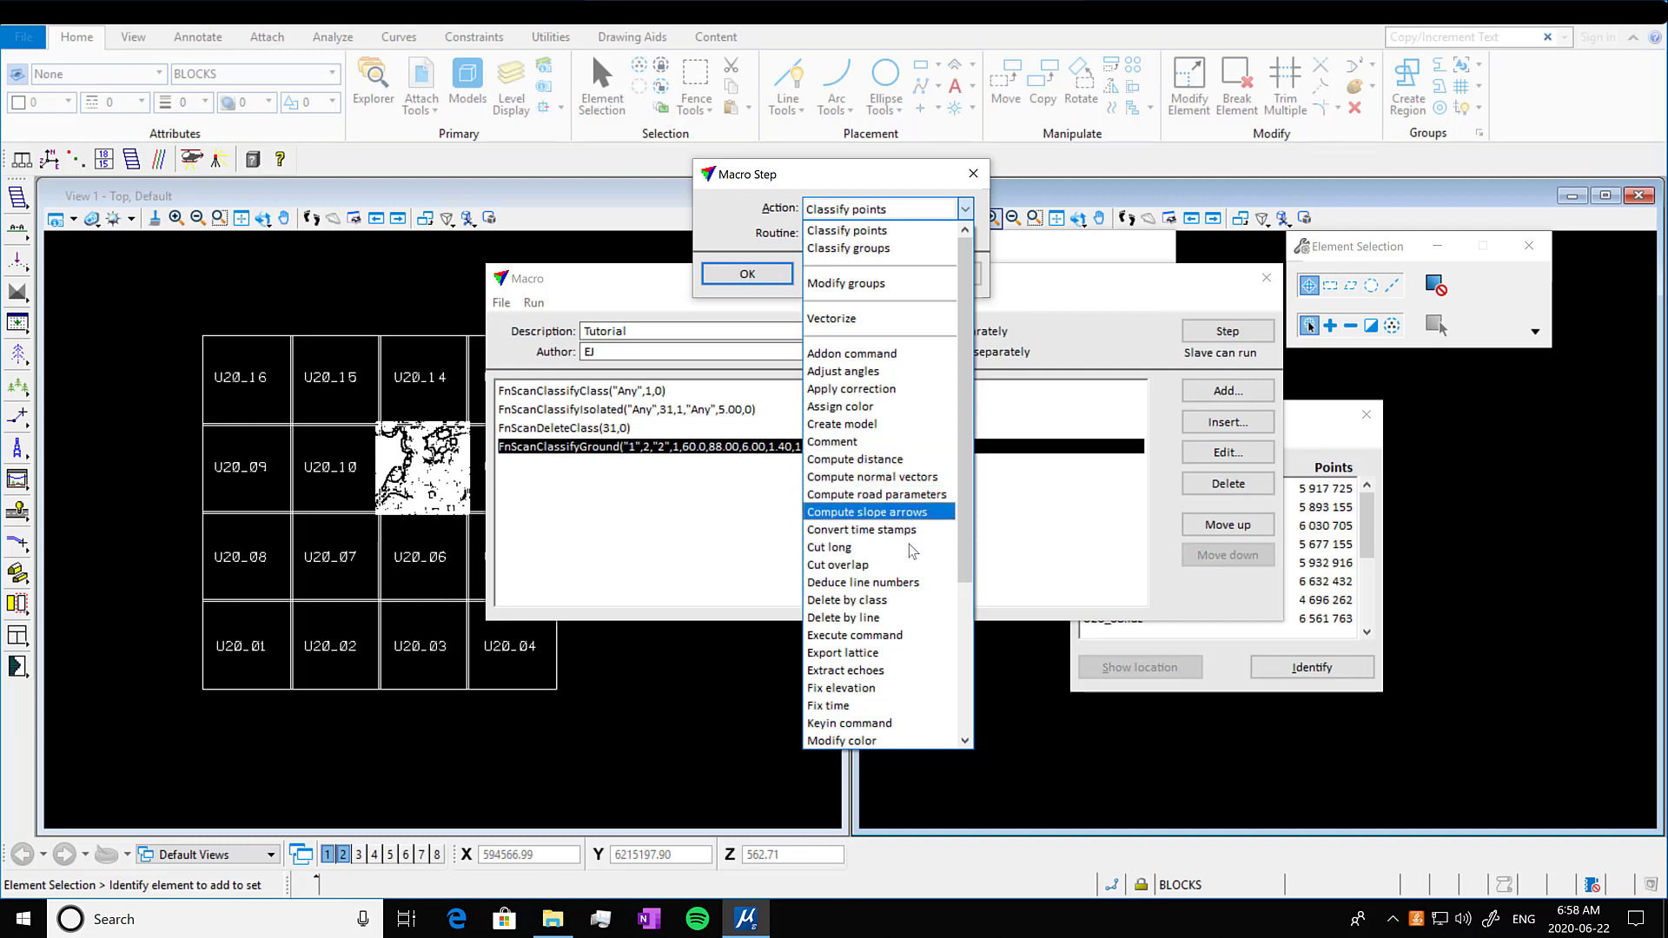
{"action": "scroll", "coordinate": [895, 608], "scroll_direction": "down", "scroll_amount": 2}
{"action": "scroll", "coordinate": [884, 639], "scroll_direction": "down", "scroll_amount": 2}
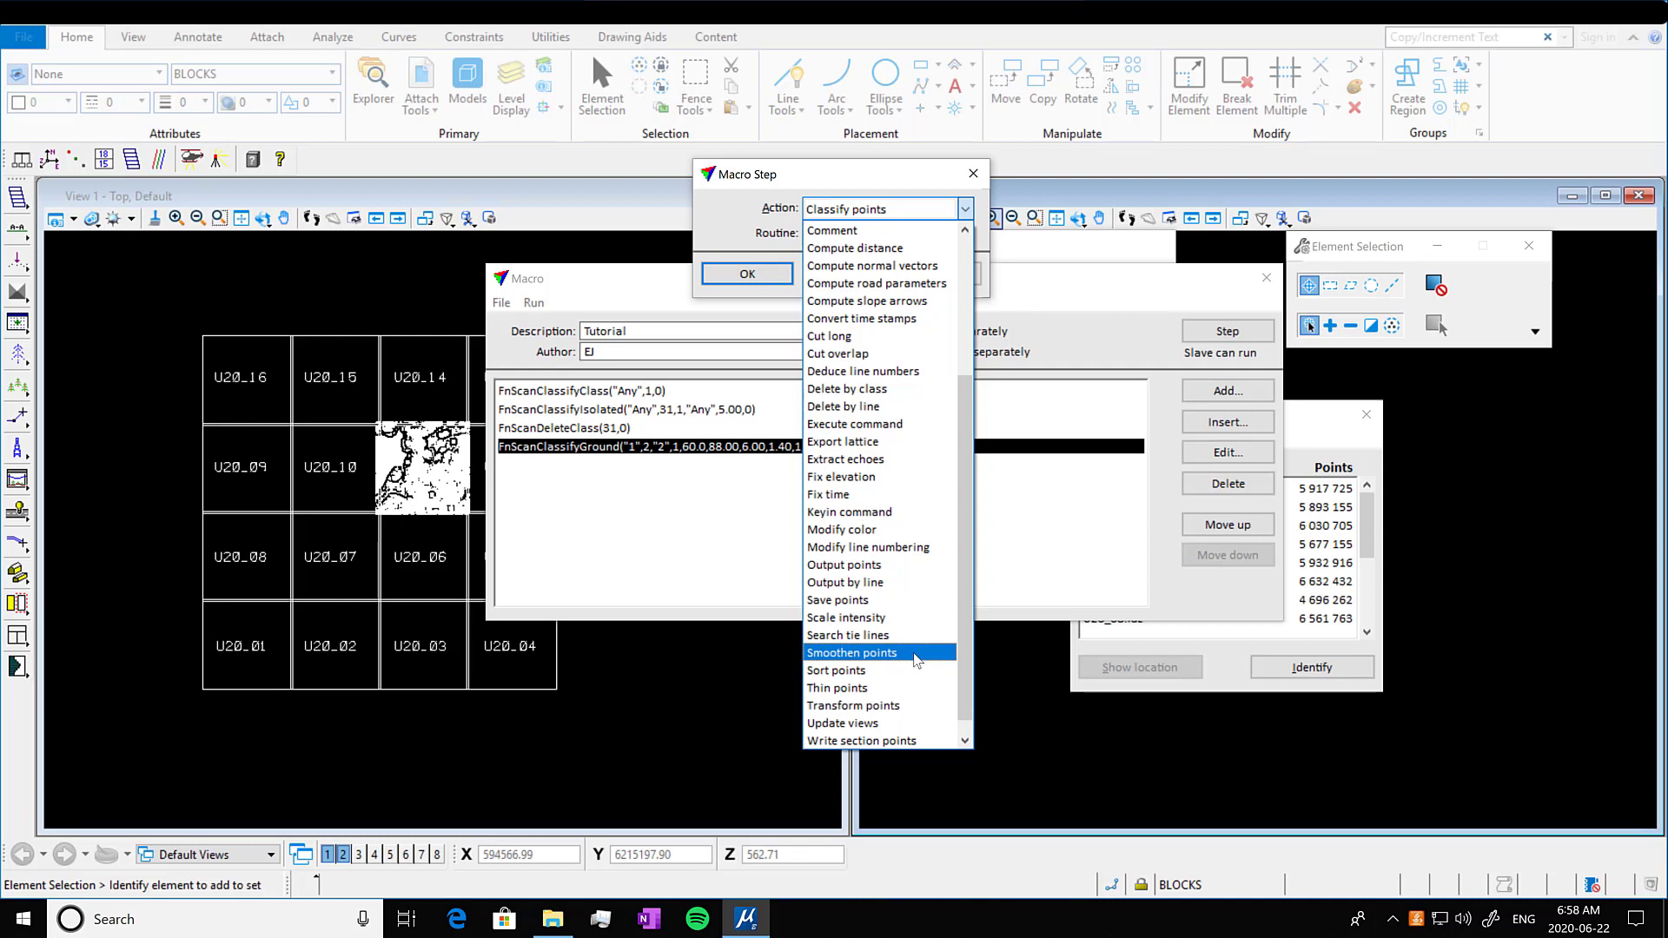
{"action": "left_click", "coordinate": [916, 660]}
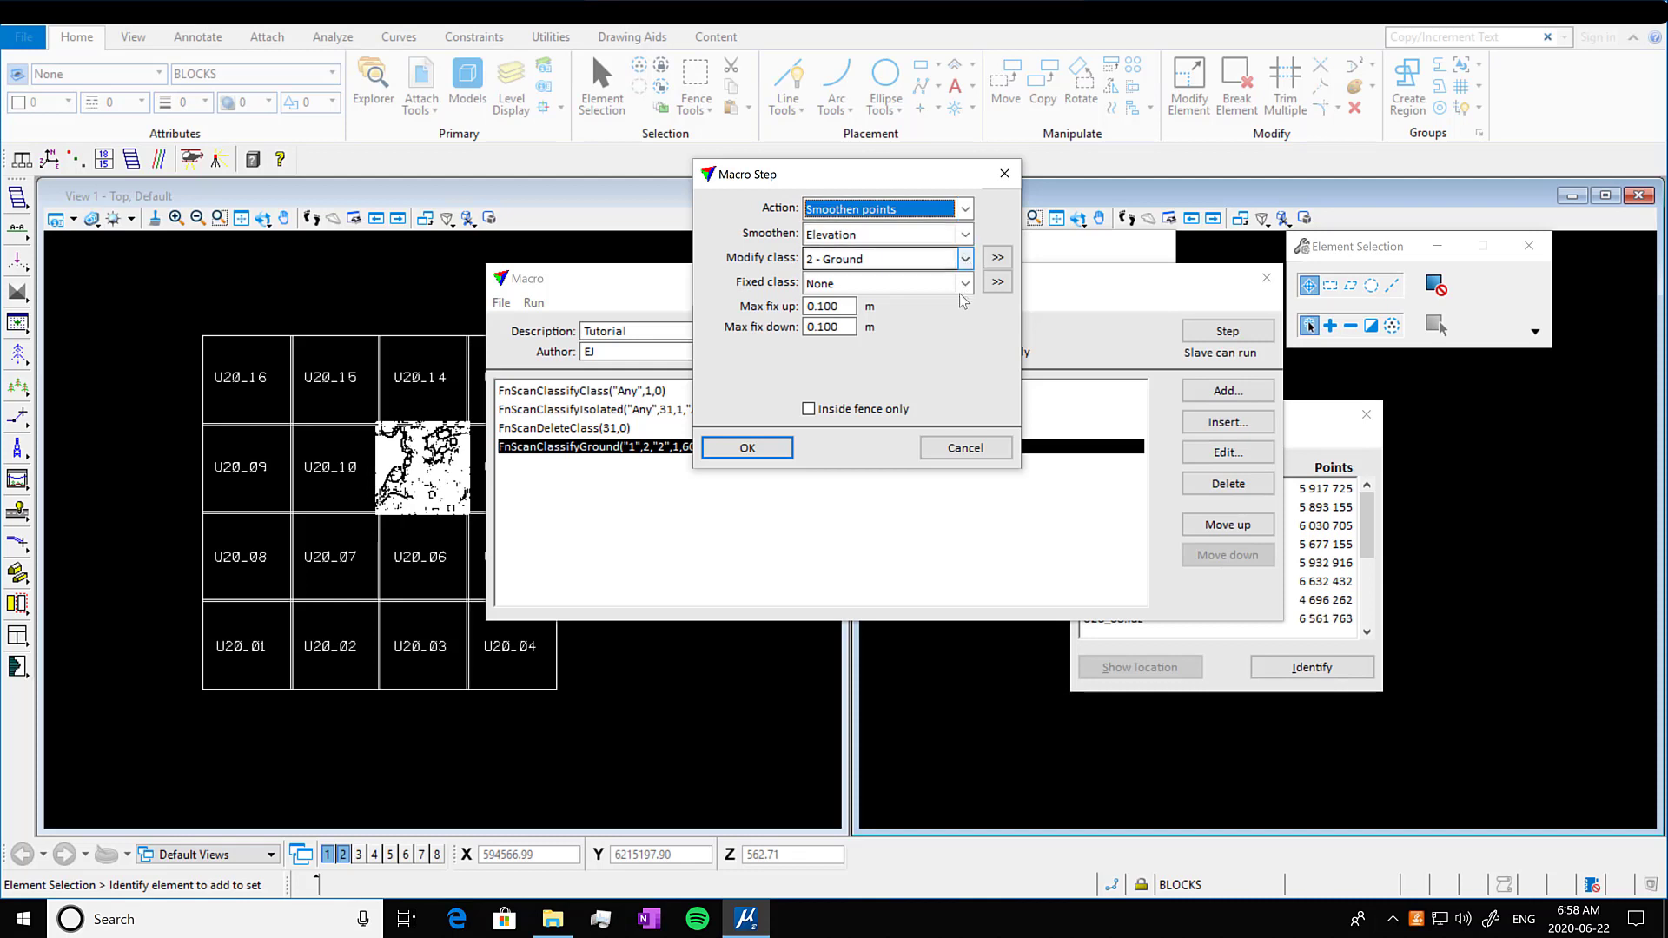
{"action": "left_click", "coordinate": [765, 453]}
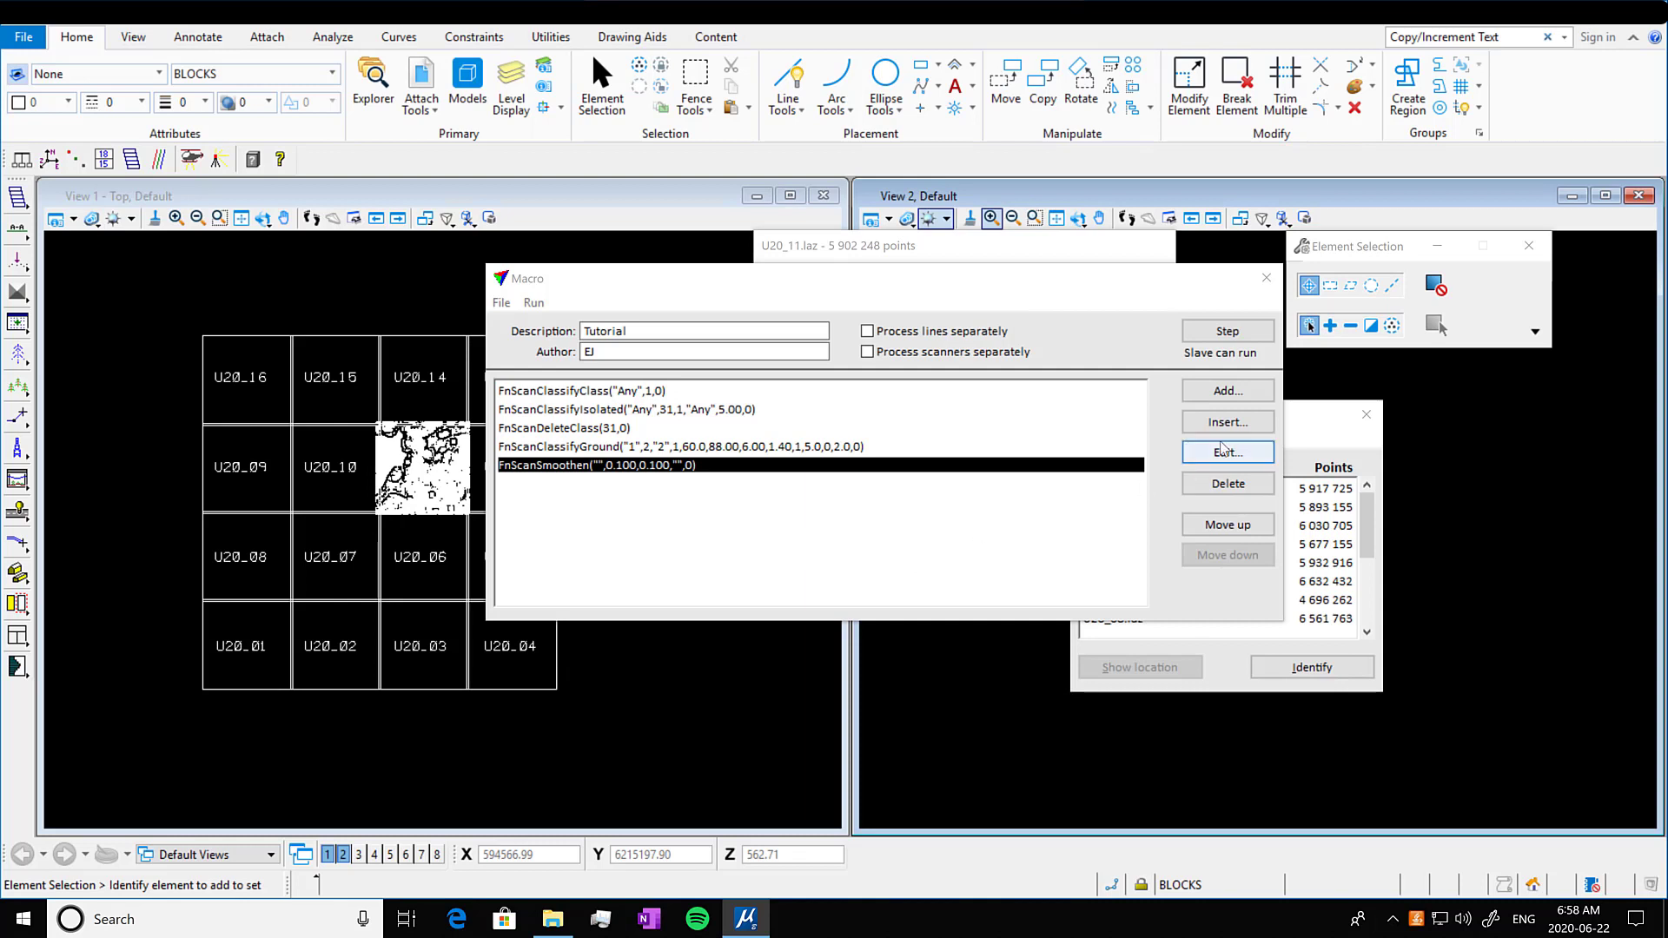
Edit the smoothing step, setting Max fix down to 0.050 m
{"action": "left_click", "coordinate": [1248, 453]}
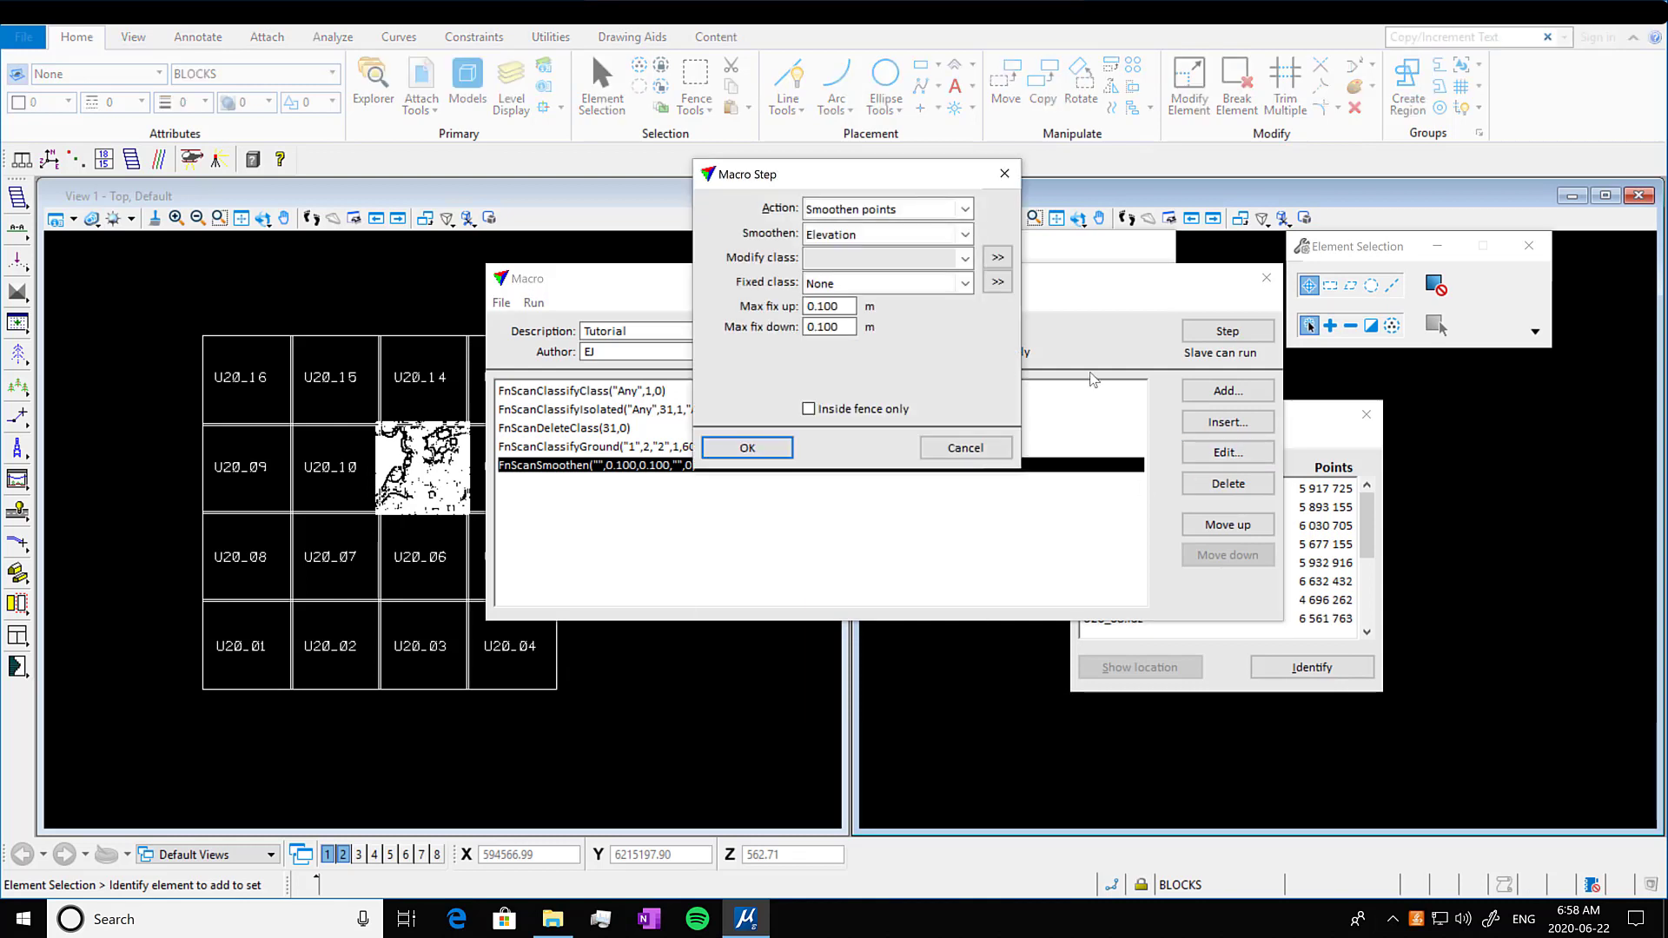
{"action": "left_click", "coordinate": [822, 327]}
{"action": "key", "text": "BackSpace"}
{"action": "type", "text": "5"}
{"action": "left_click", "coordinate": [758, 447]}
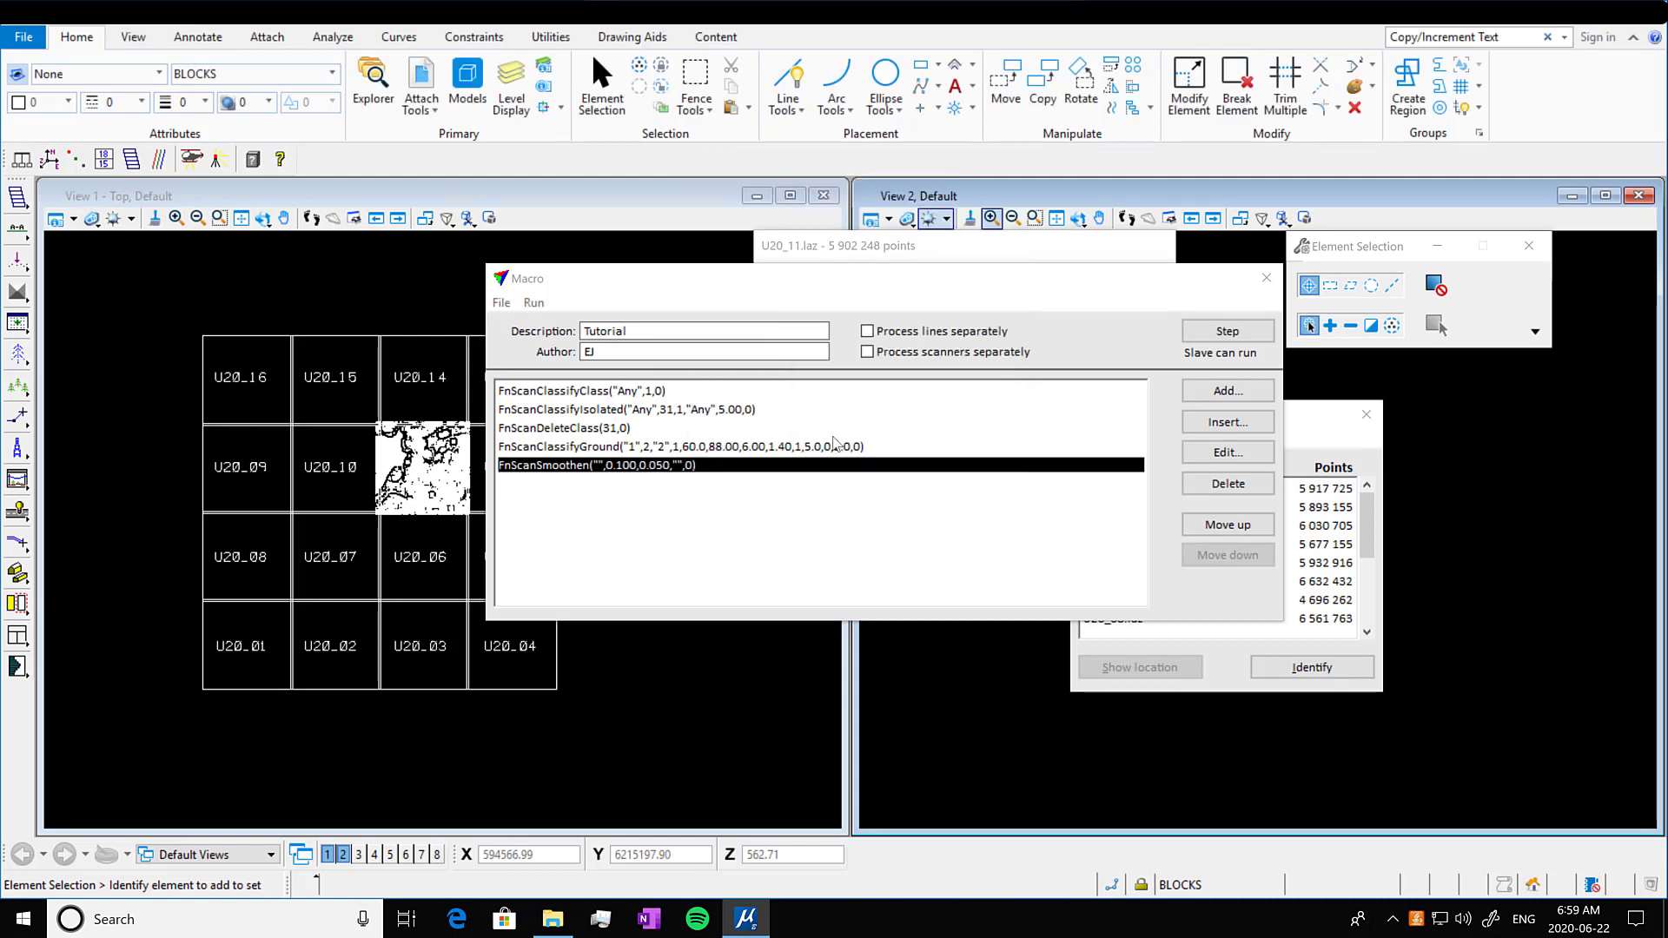
Add a macro step using the By height from ground routine
{"action": "left_click", "coordinate": [1228, 390]}
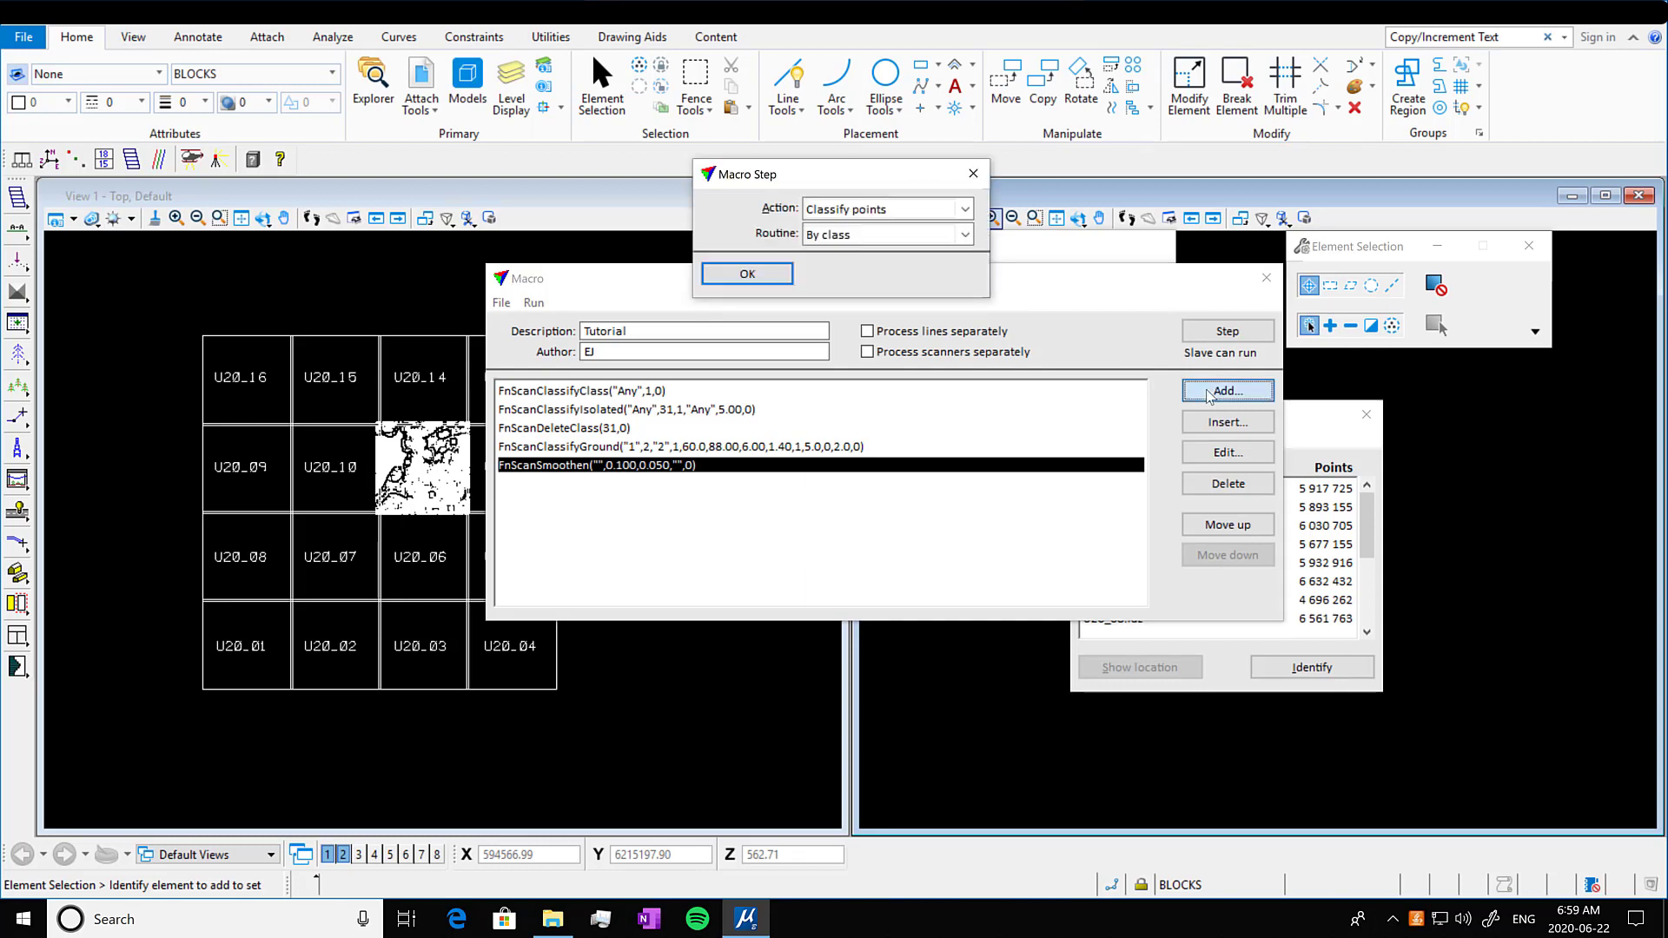
{"action": "left_click", "coordinate": [965, 234]}
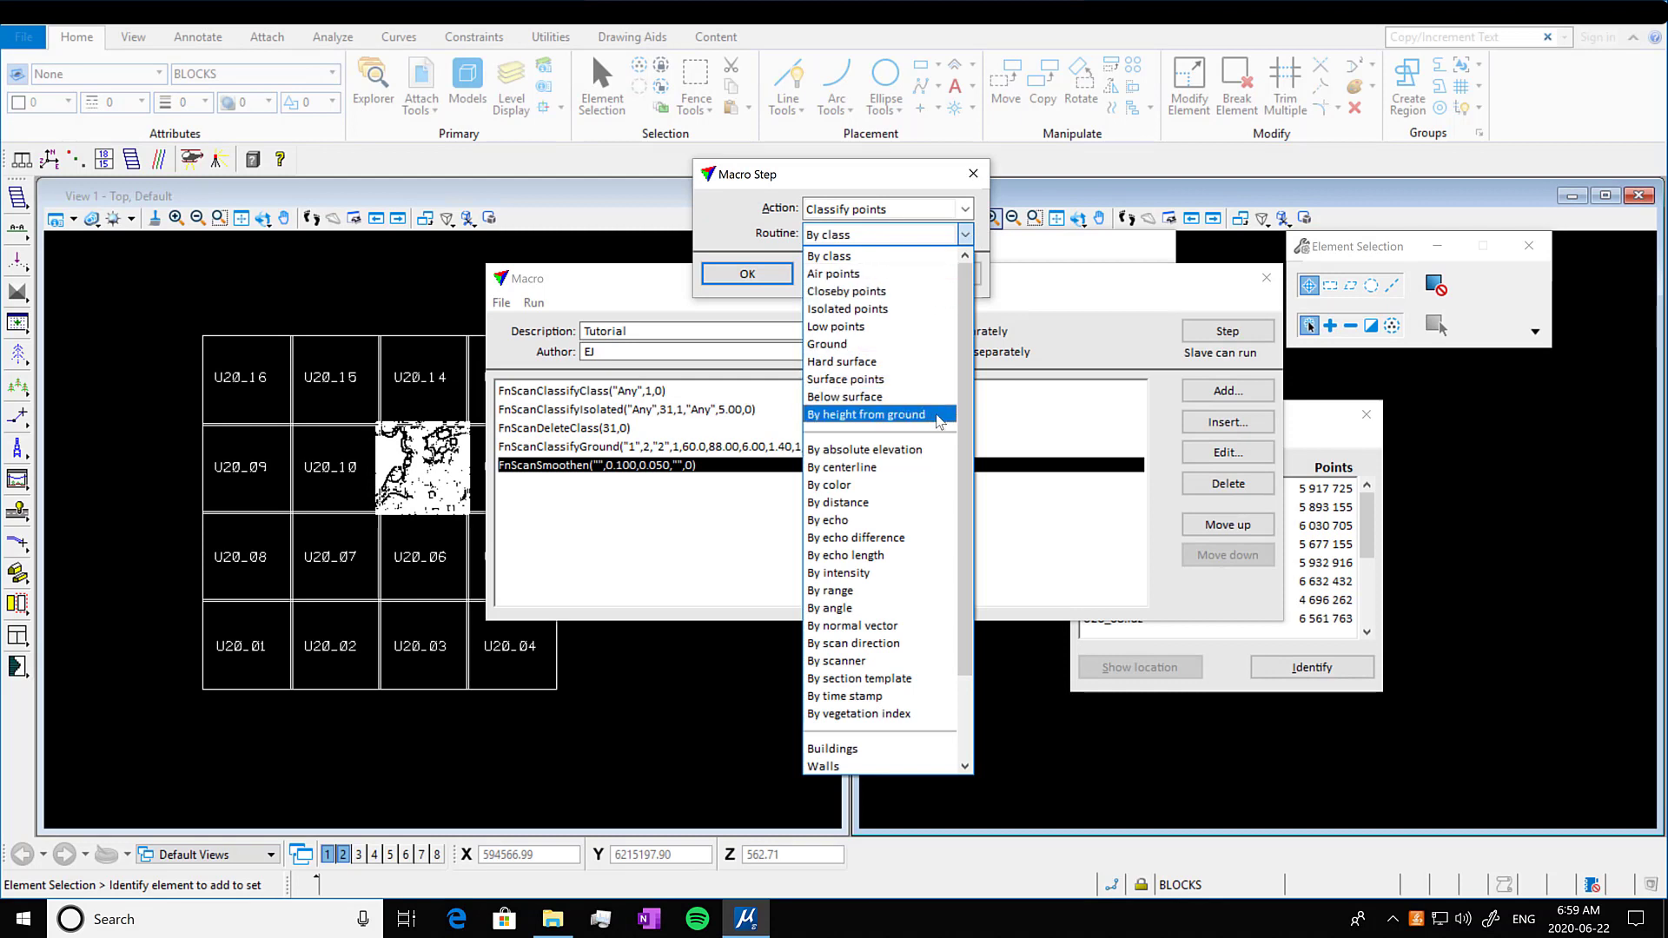
{"action": "left_click", "coordinate": [938, 420]}
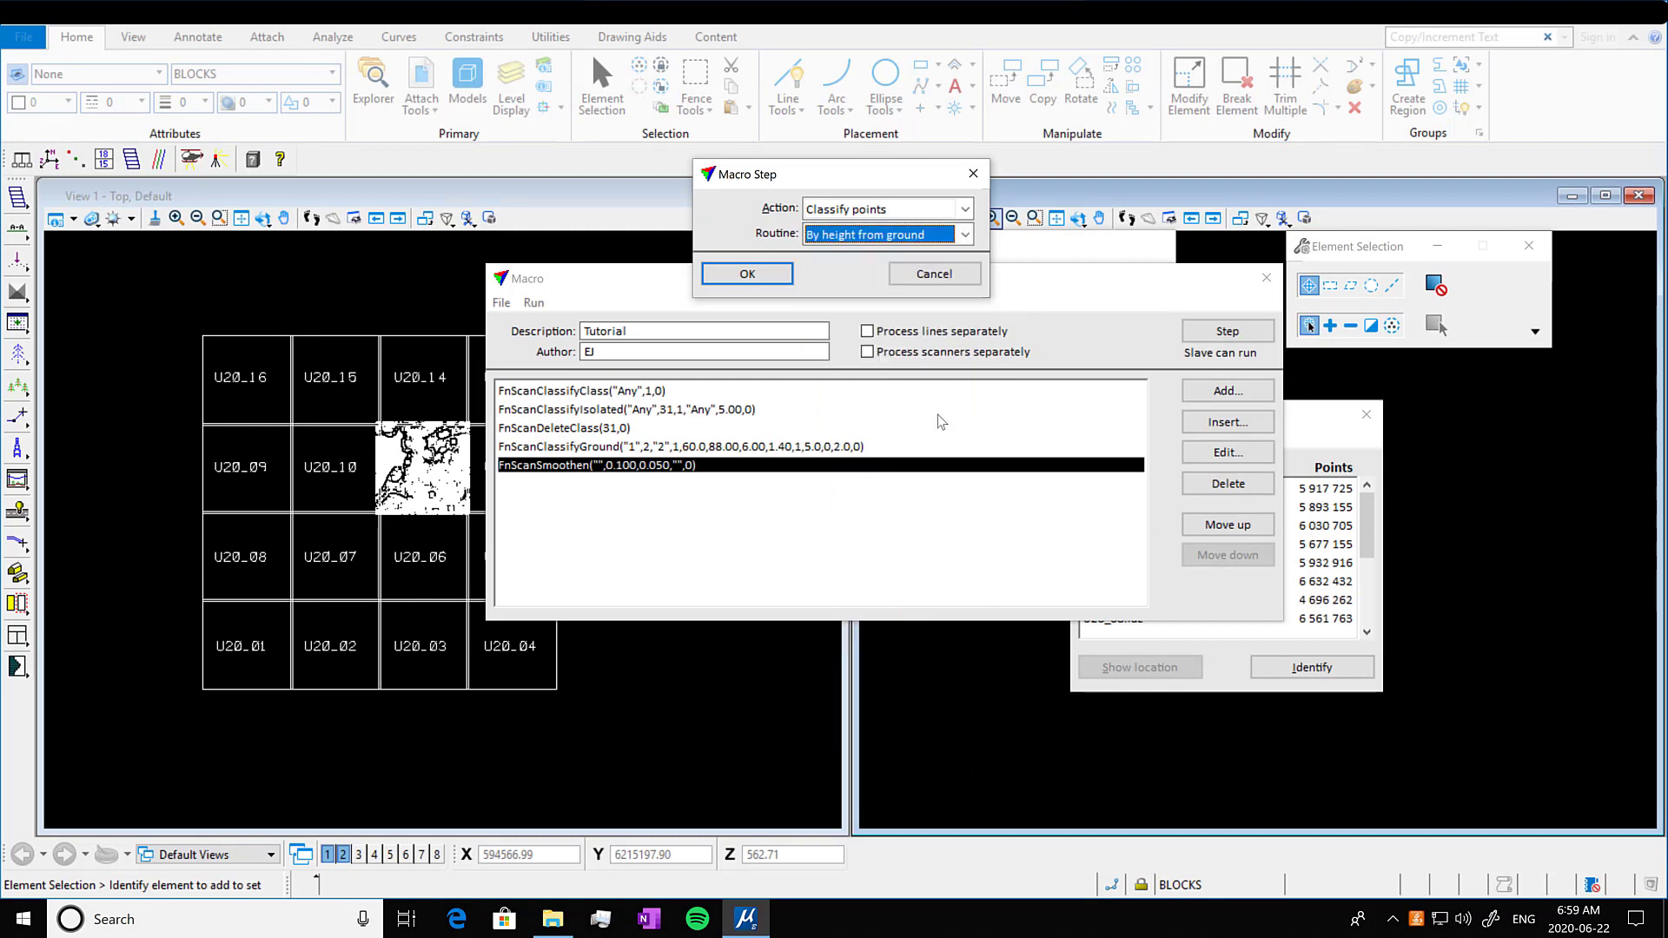
{"action": "left_click", "coordinate": [777, 275]}
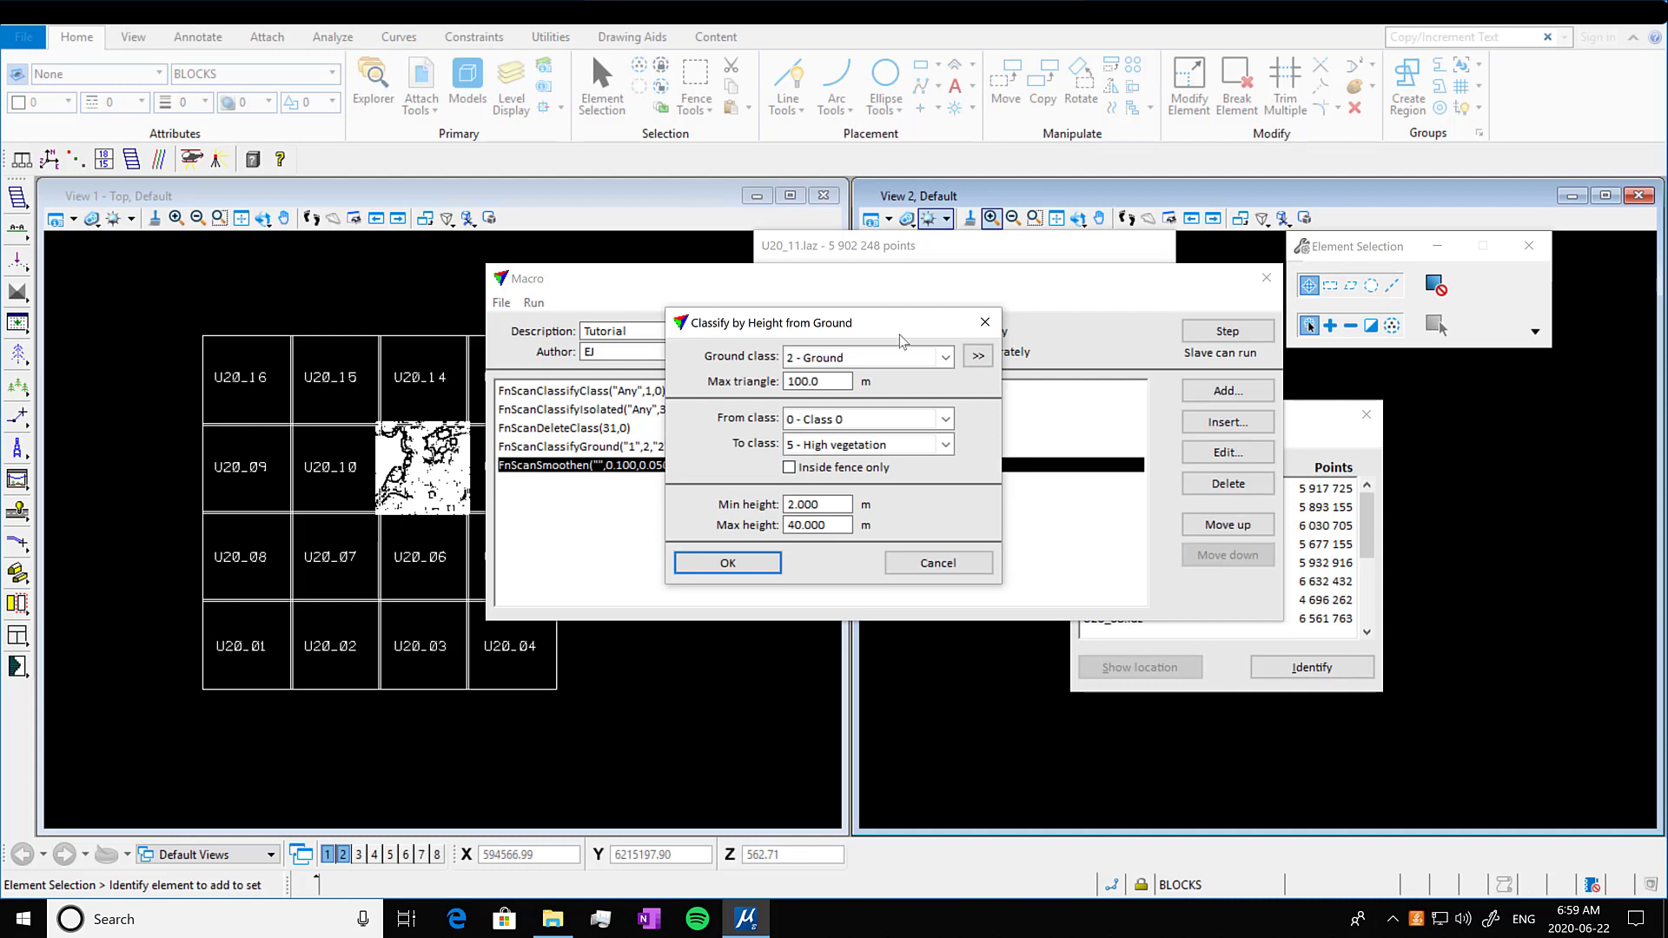
Classify 1 - Default points 2–40 m above ground into 5 - High vegetation
{"action": "left_click", "coordinate": [946, 420]}
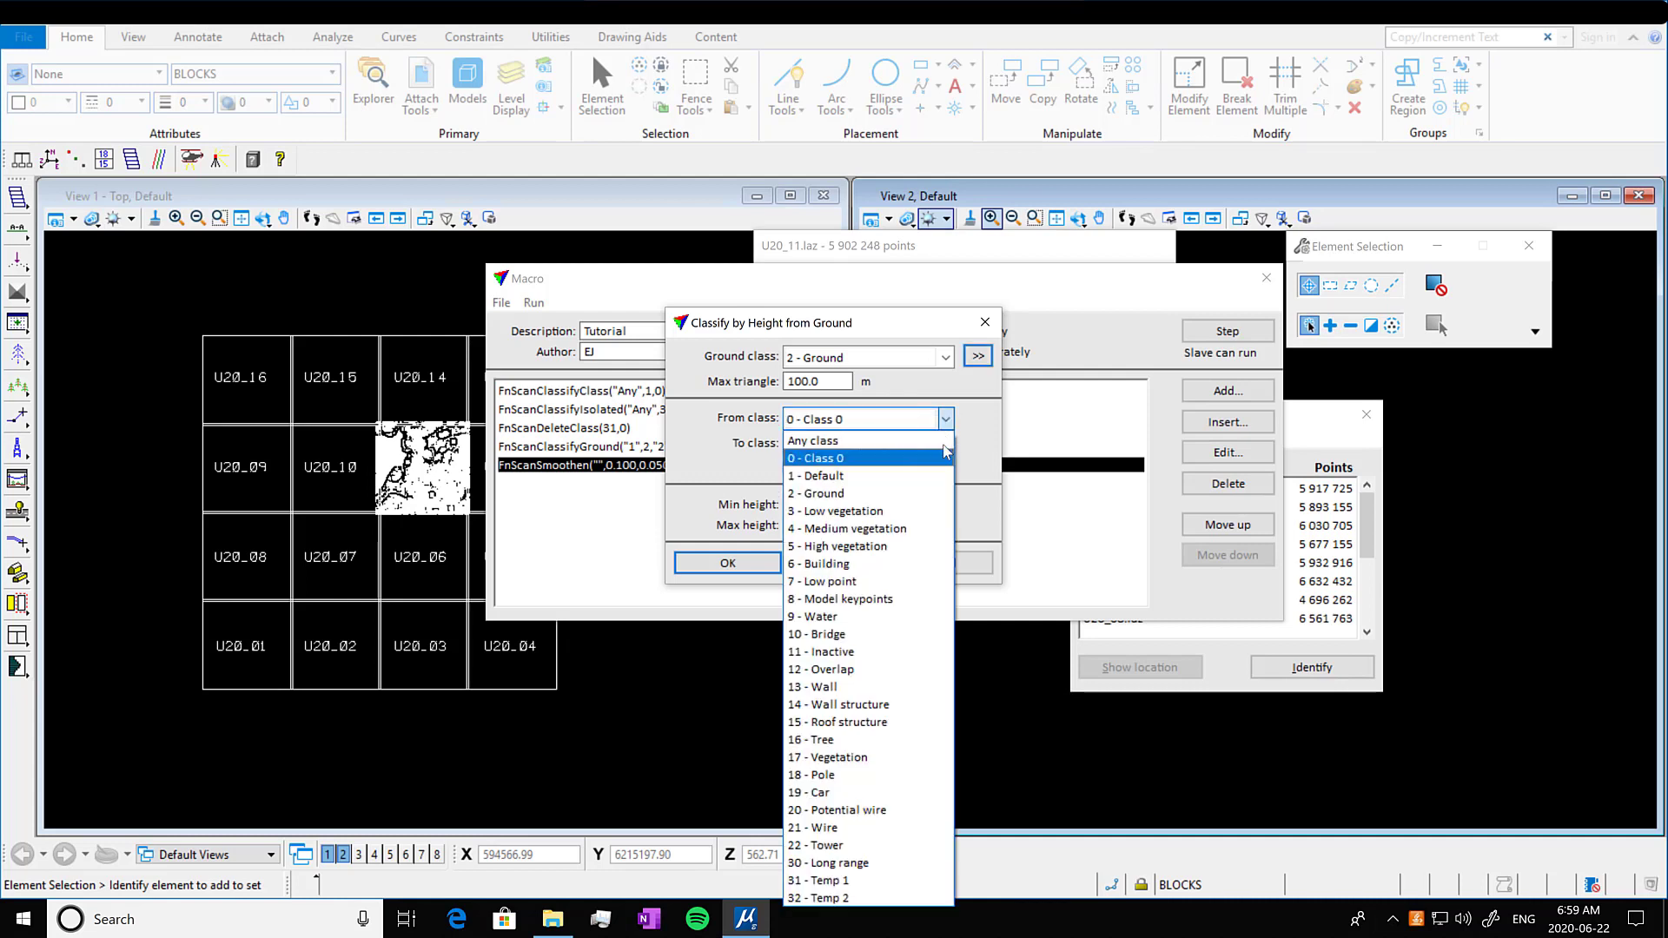
{"action": "left_click", "coordinate": [939, 476]}
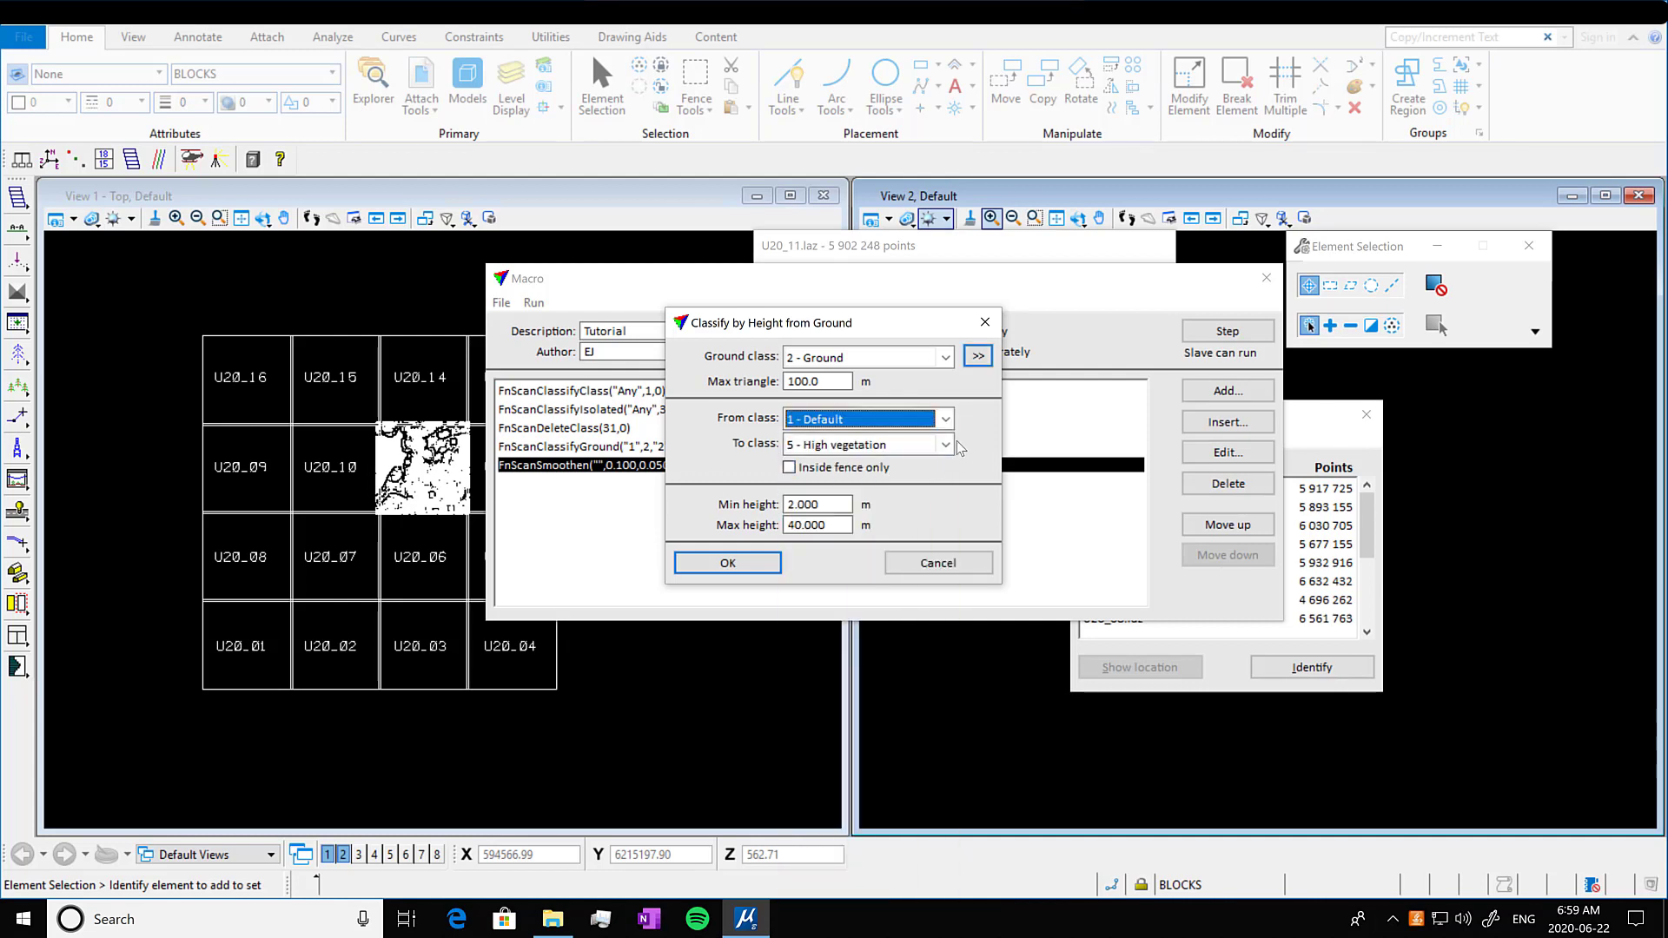
{"action": "left_click", "coordinate": [945, 444]}
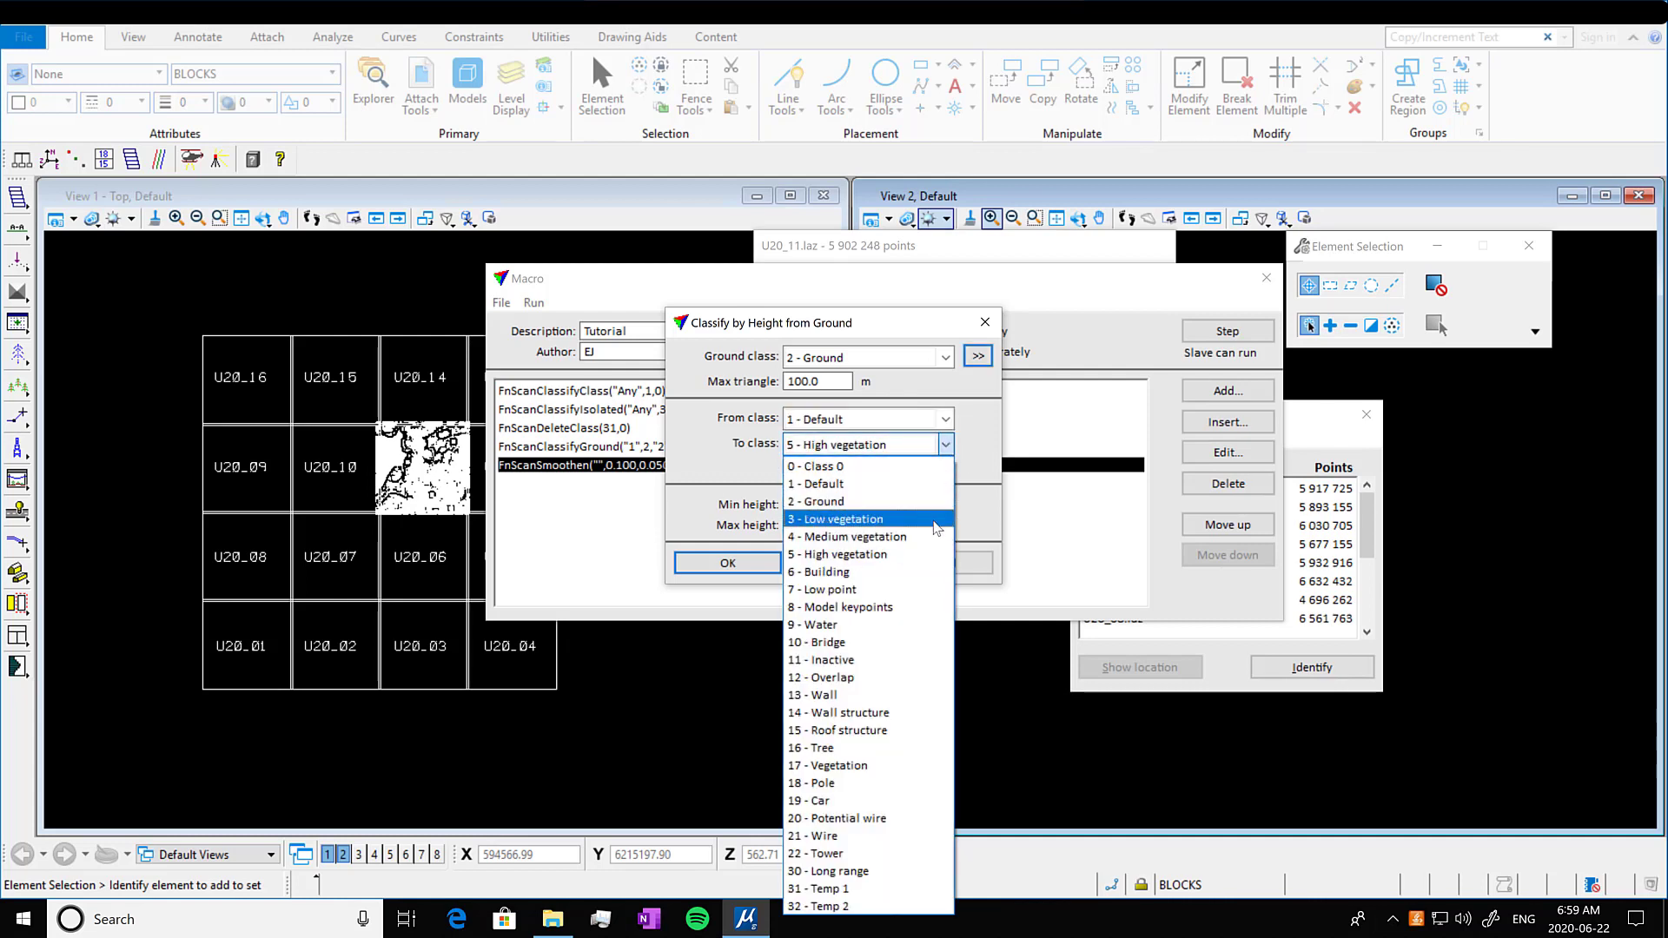
{"action": "left_click", "coordinate": [938, 555]}
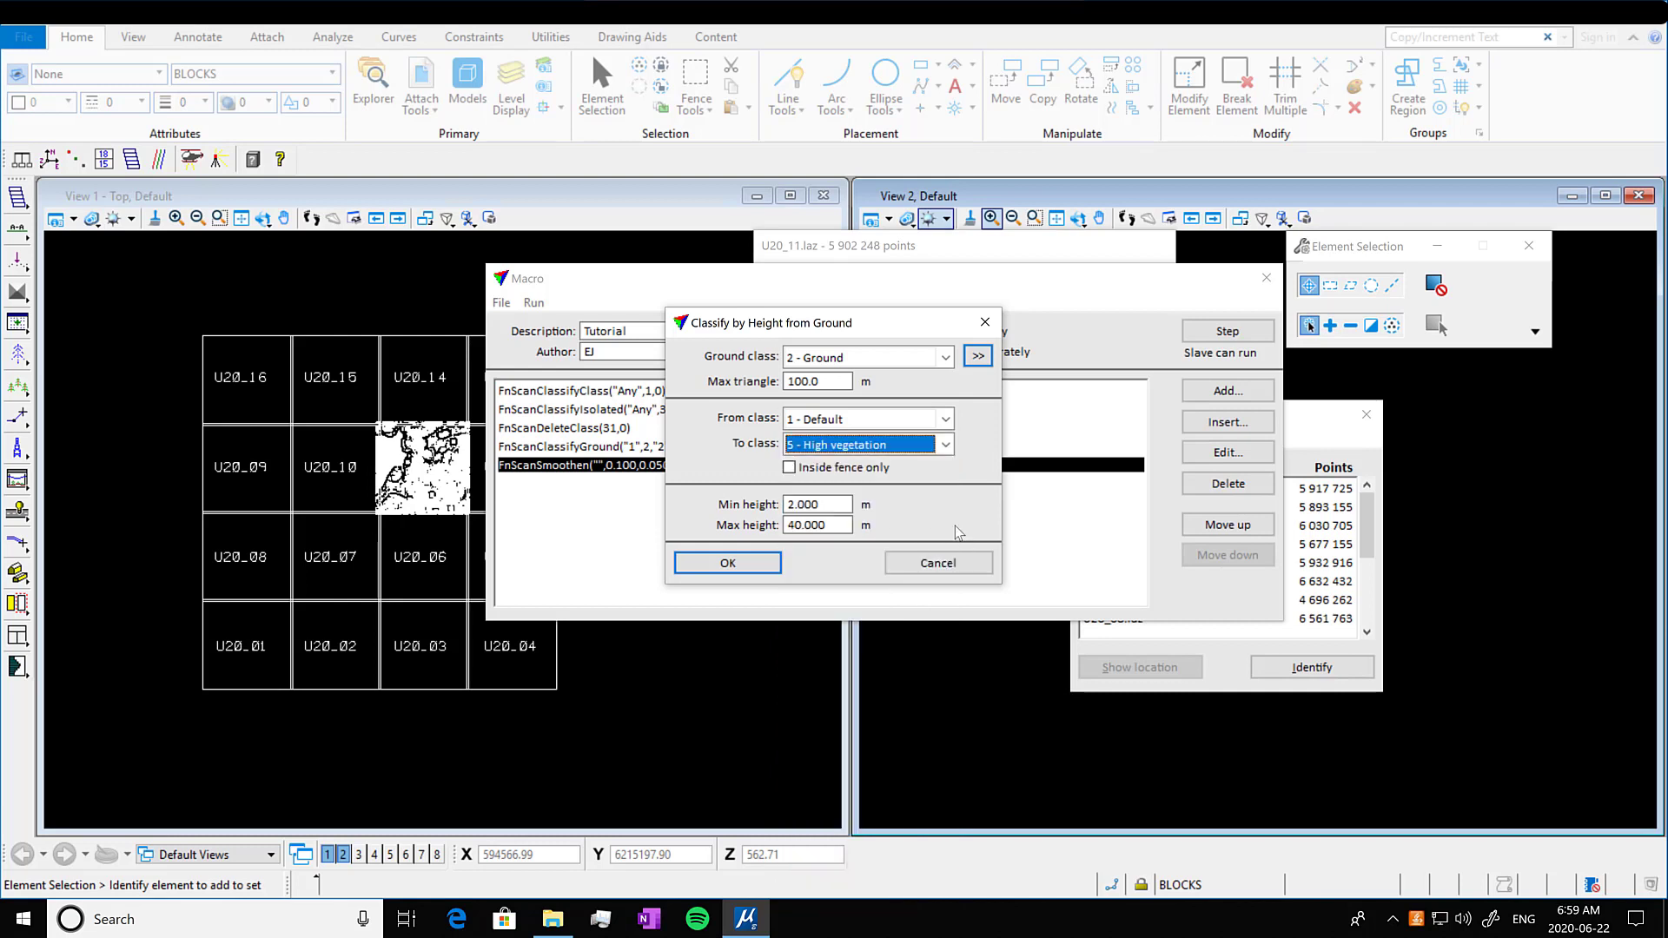
{"action": "left_click", "coordinate": [794, 504]}
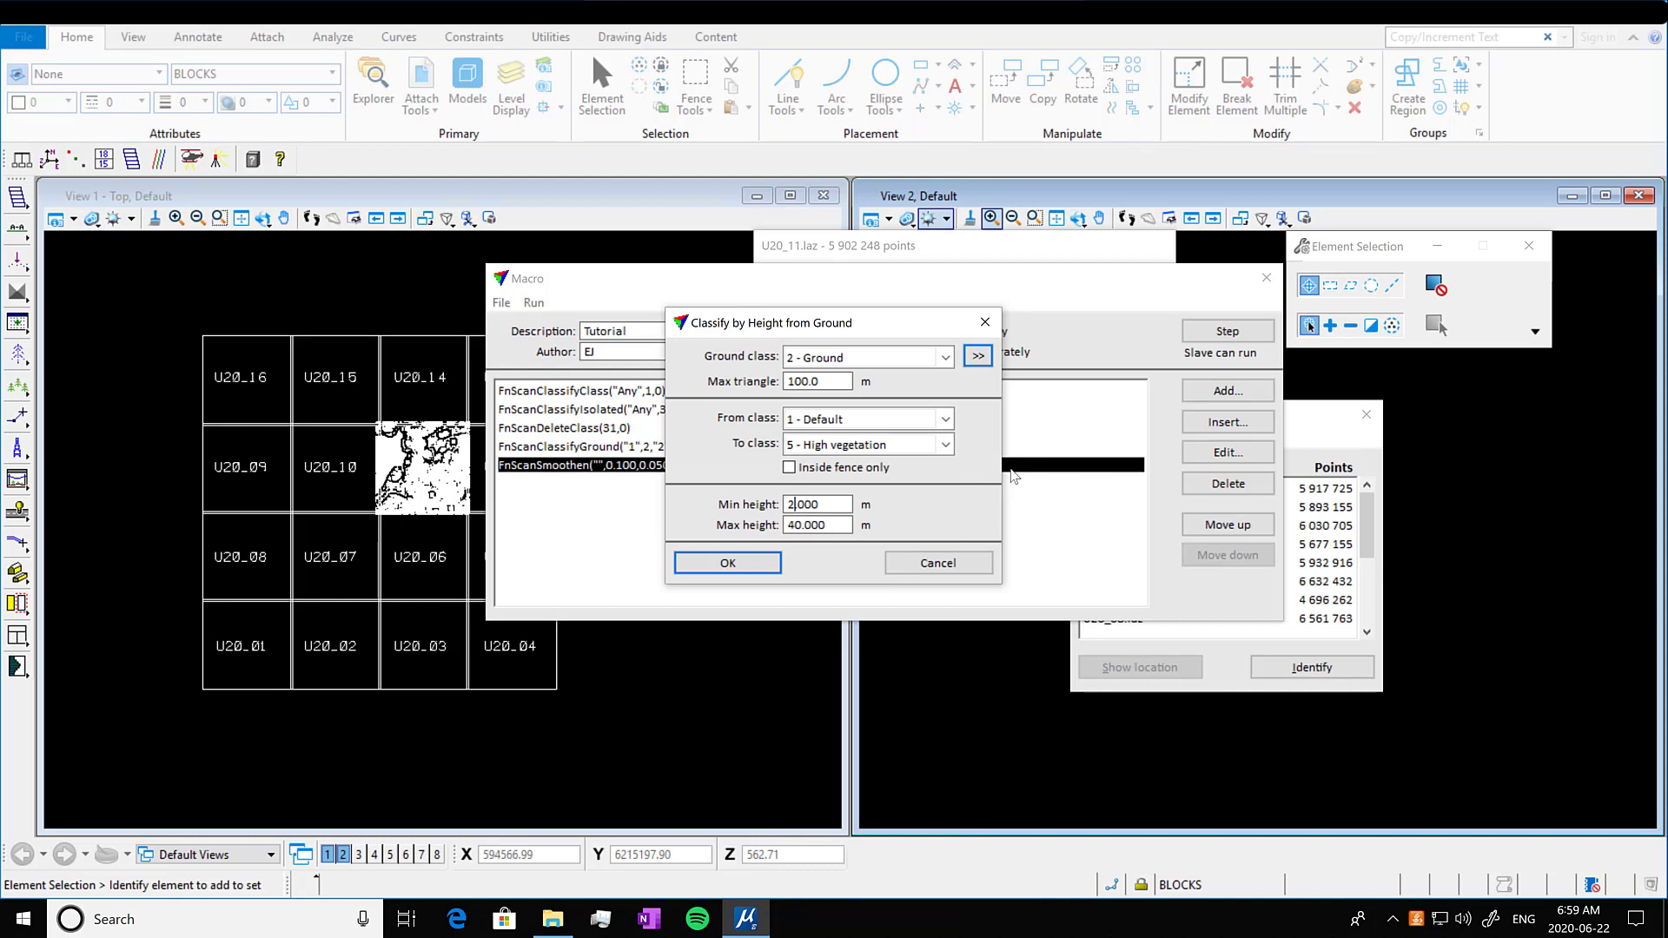
{"action": "key", "text": "BackSpace"}
{"action": "type", "text": "0.5"}
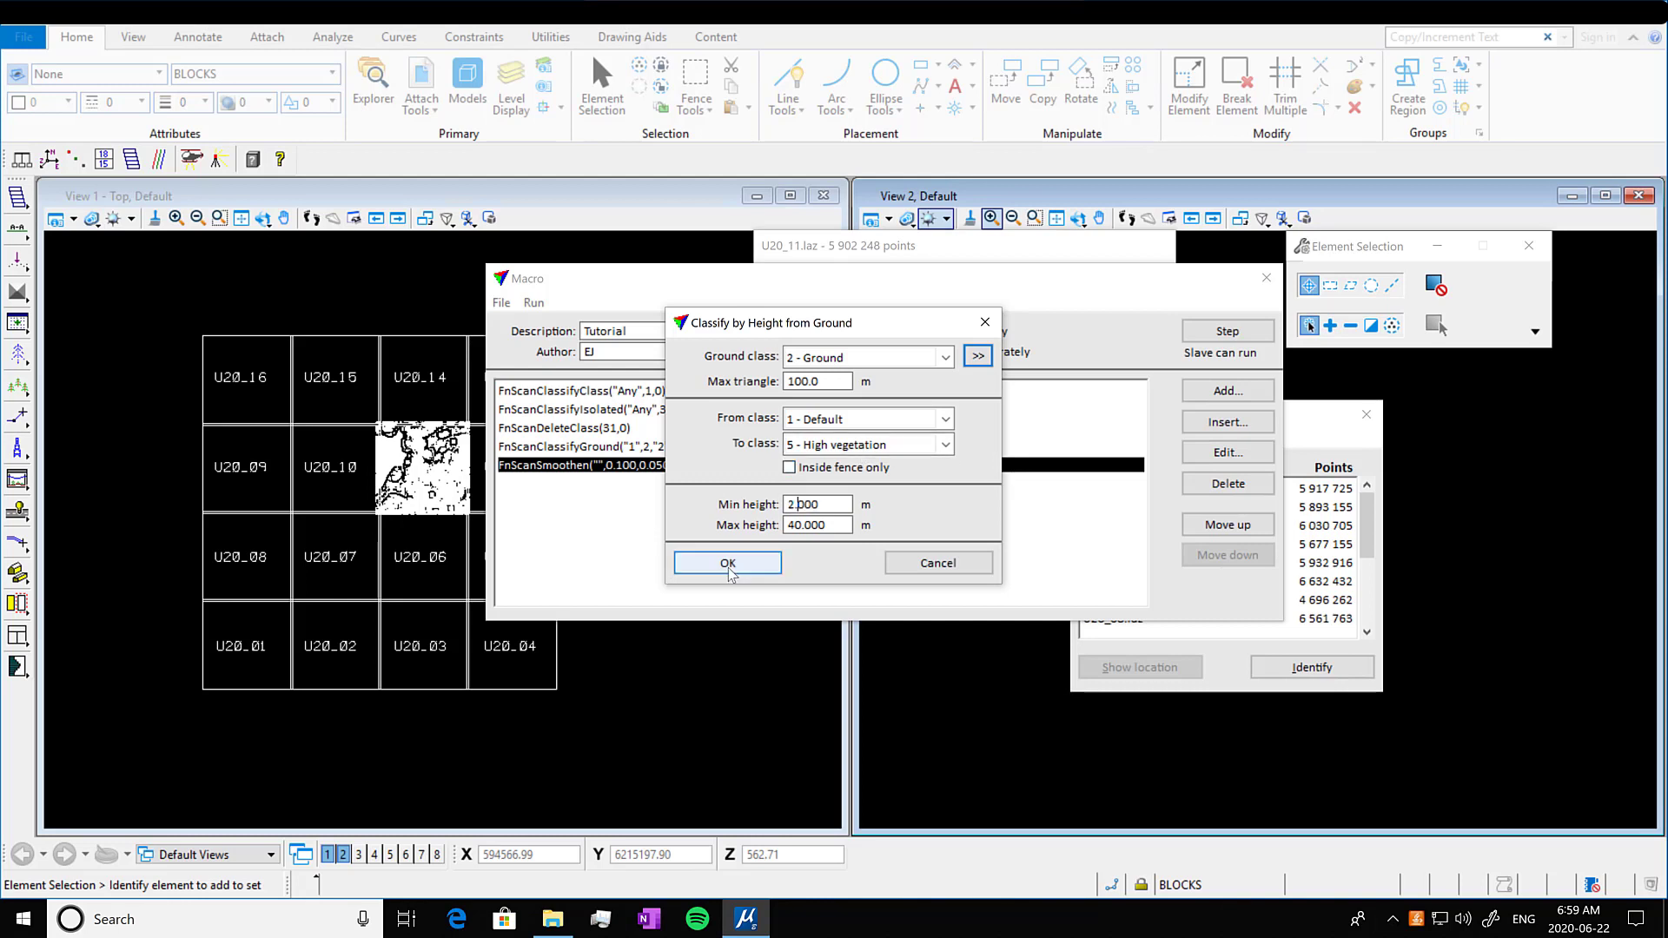
{"action": "left_click", "coordinate": [734, 564]}
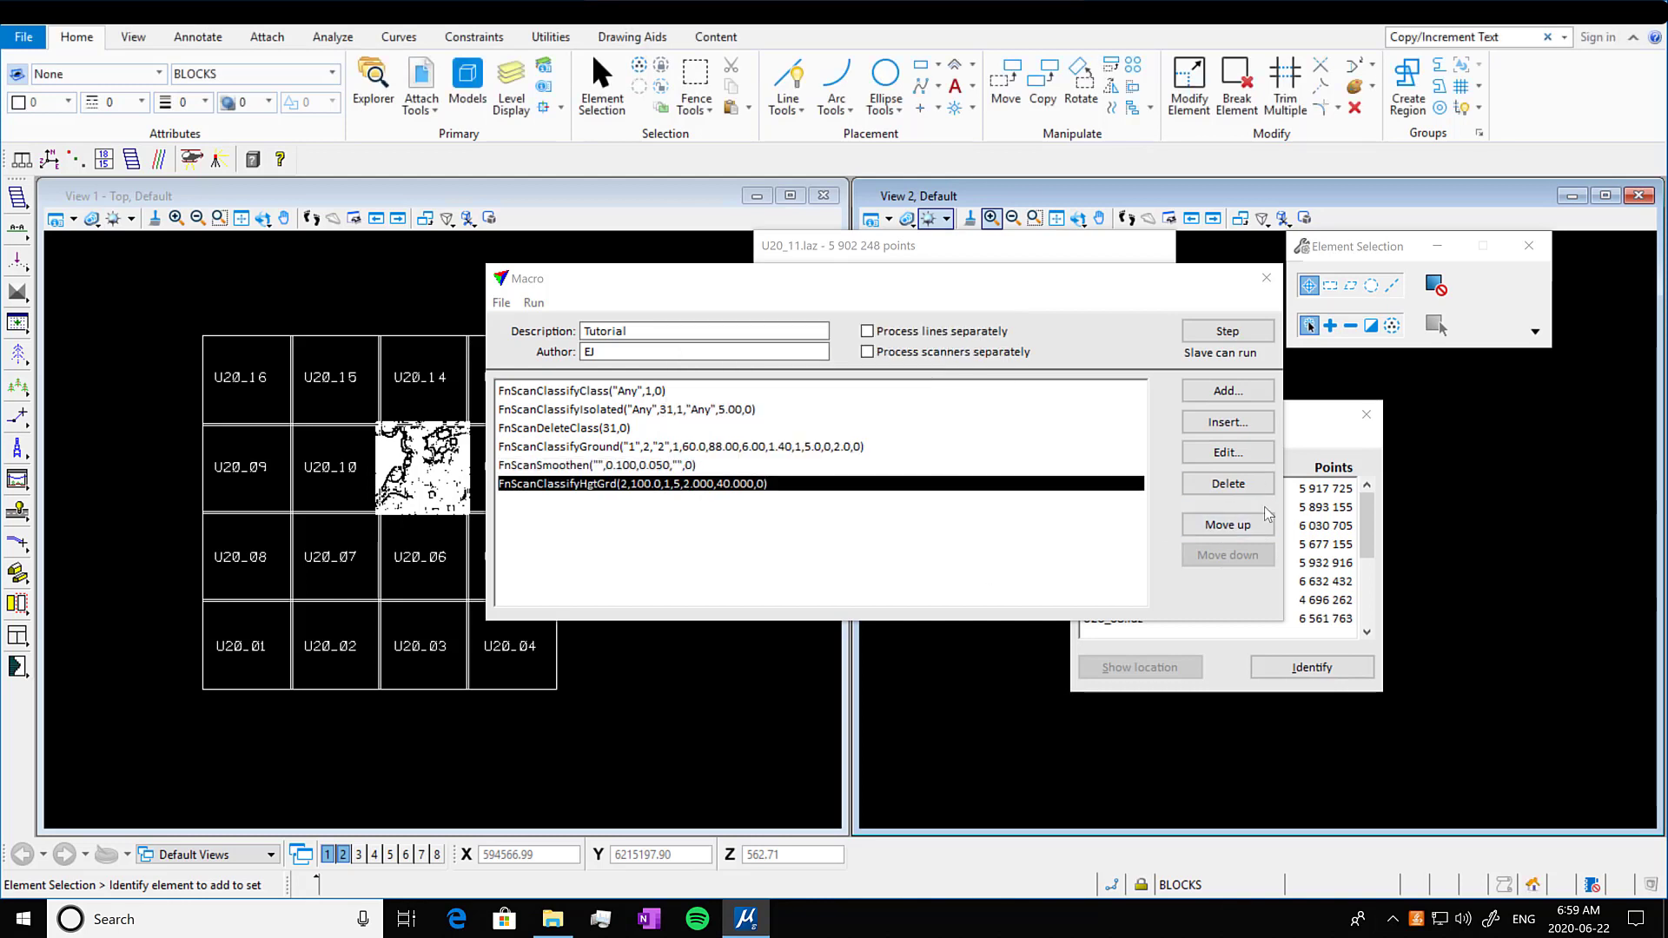
Add a By height from ground step classing Default points 0.25–40 m into class 4 Medium vegetation
{"action": "left_click", "coordinate": [1260, 399]}
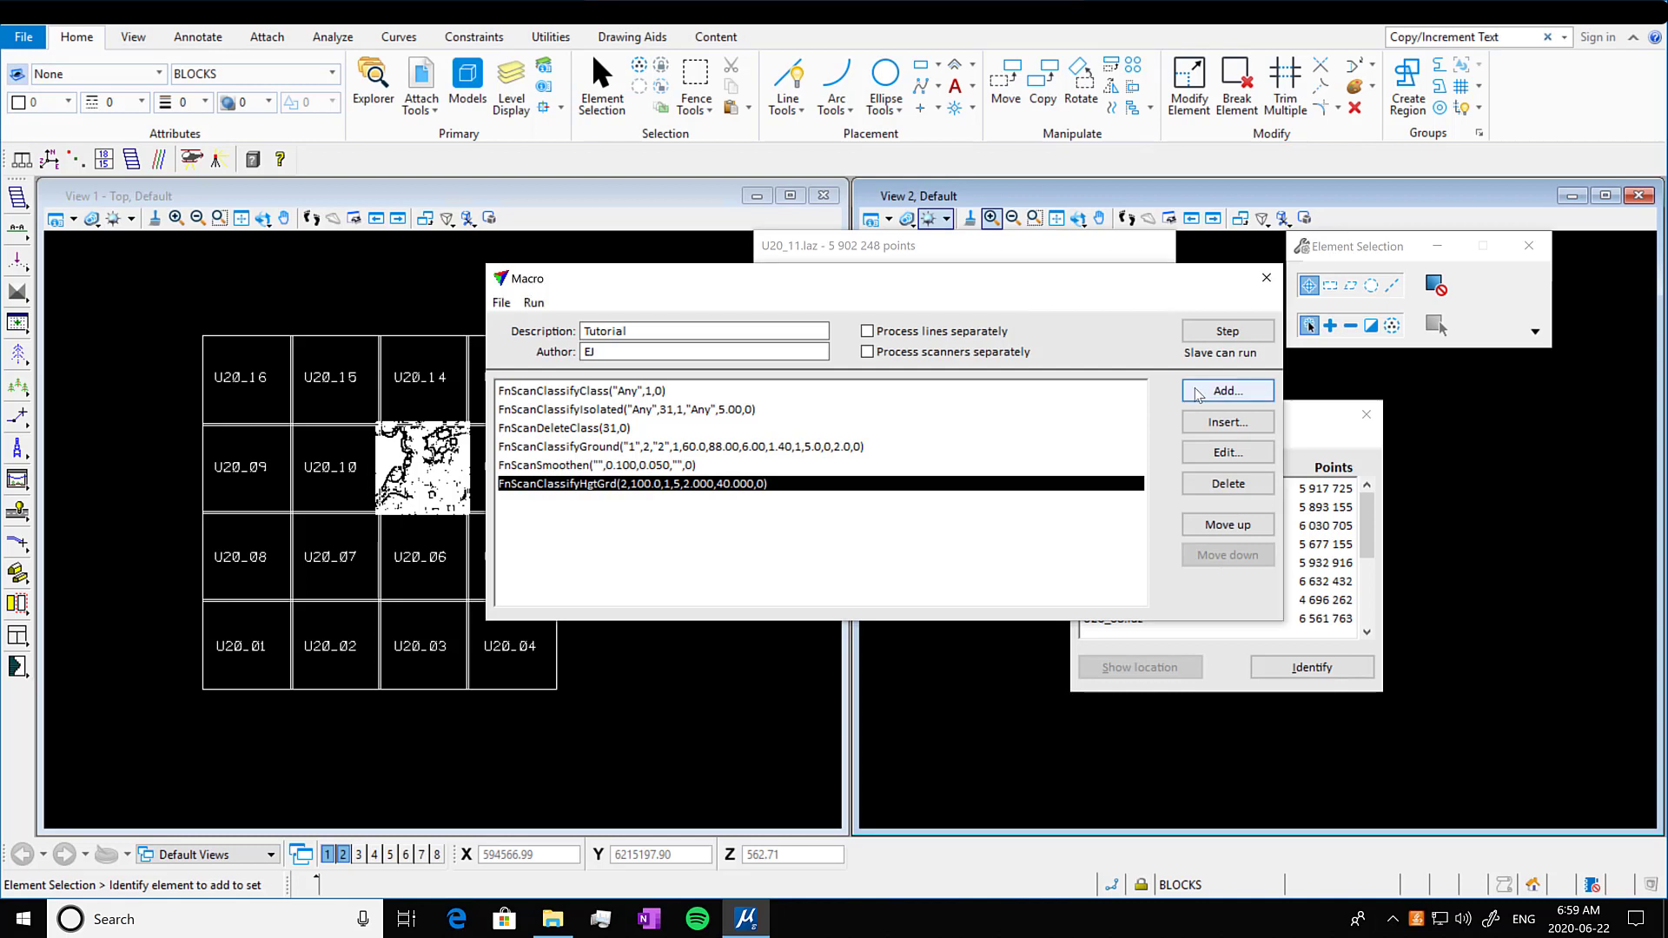
{"action": "left_click", "coordinate": [937, 241]}
{"action": "left_click", "coordinate": [856, 378]}
{"action": "left_click", "coordinate": [748, 274]}
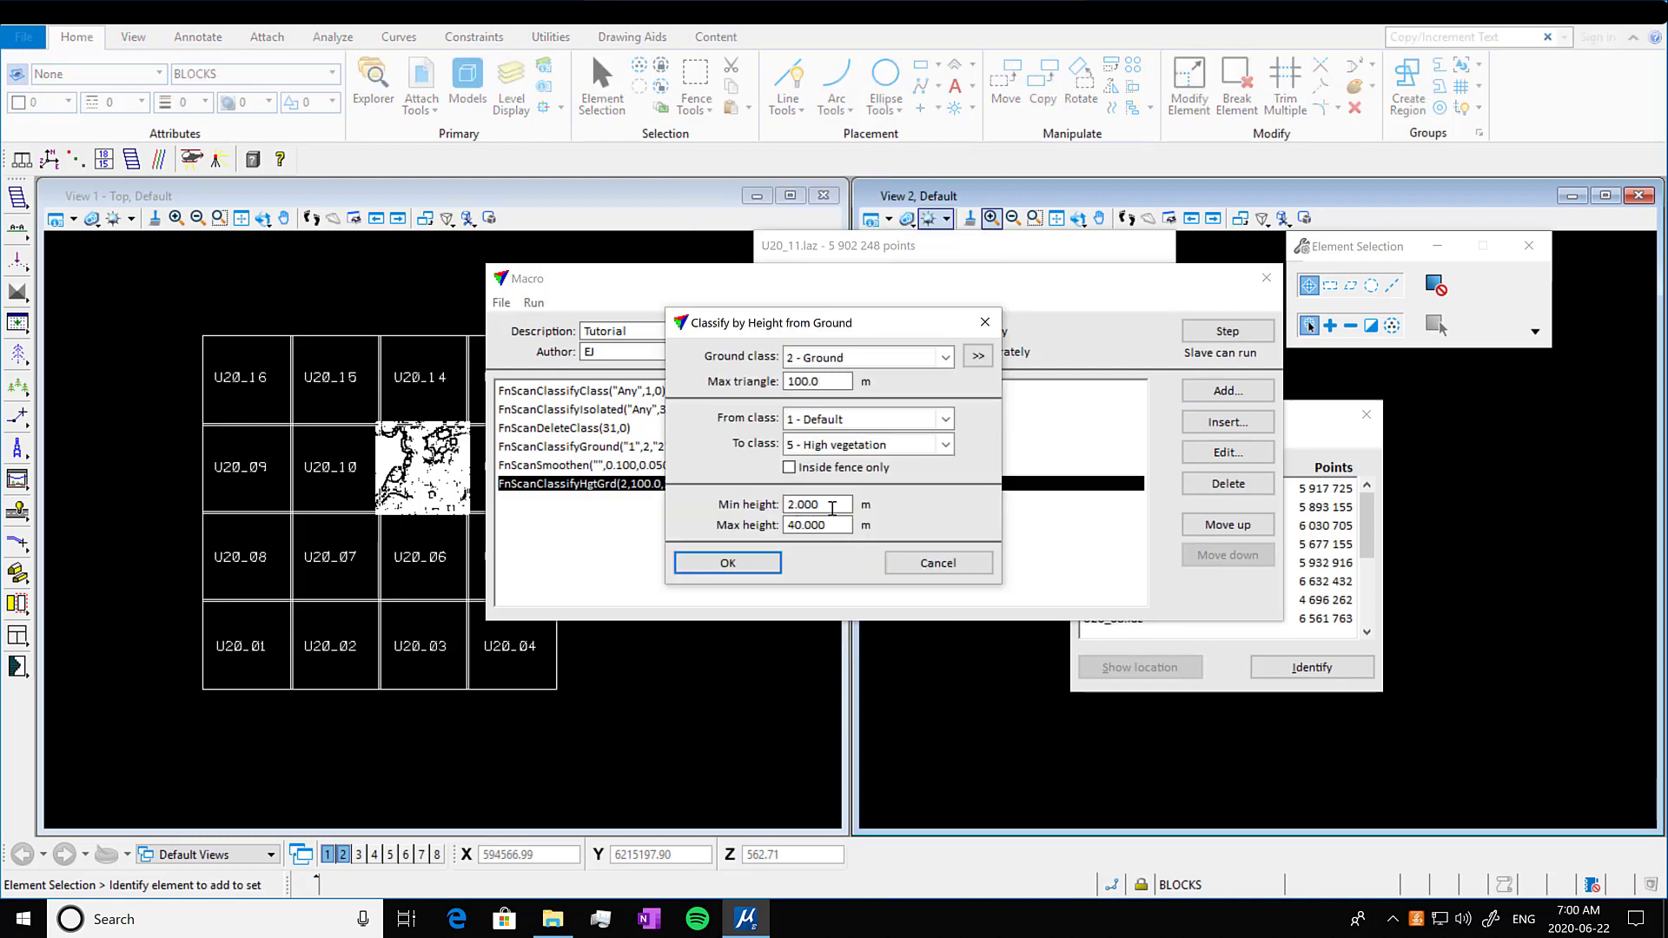
{"action": "type", "text": "0.25"}
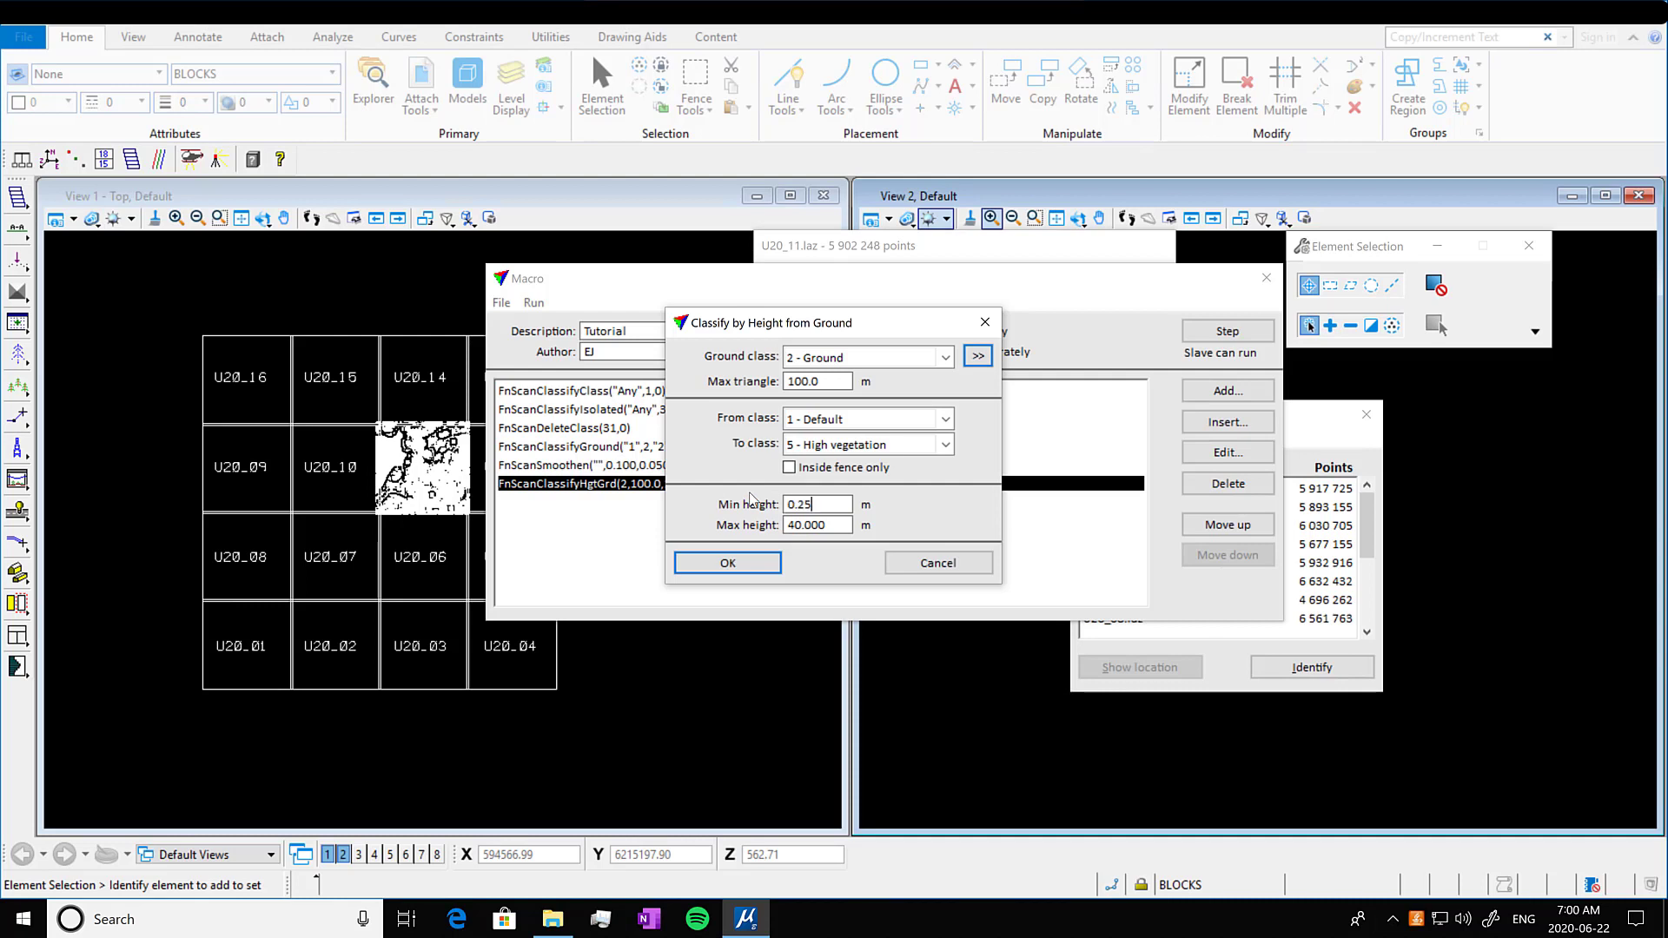
{"action": "left_click", "coordinate": [763, 567]}
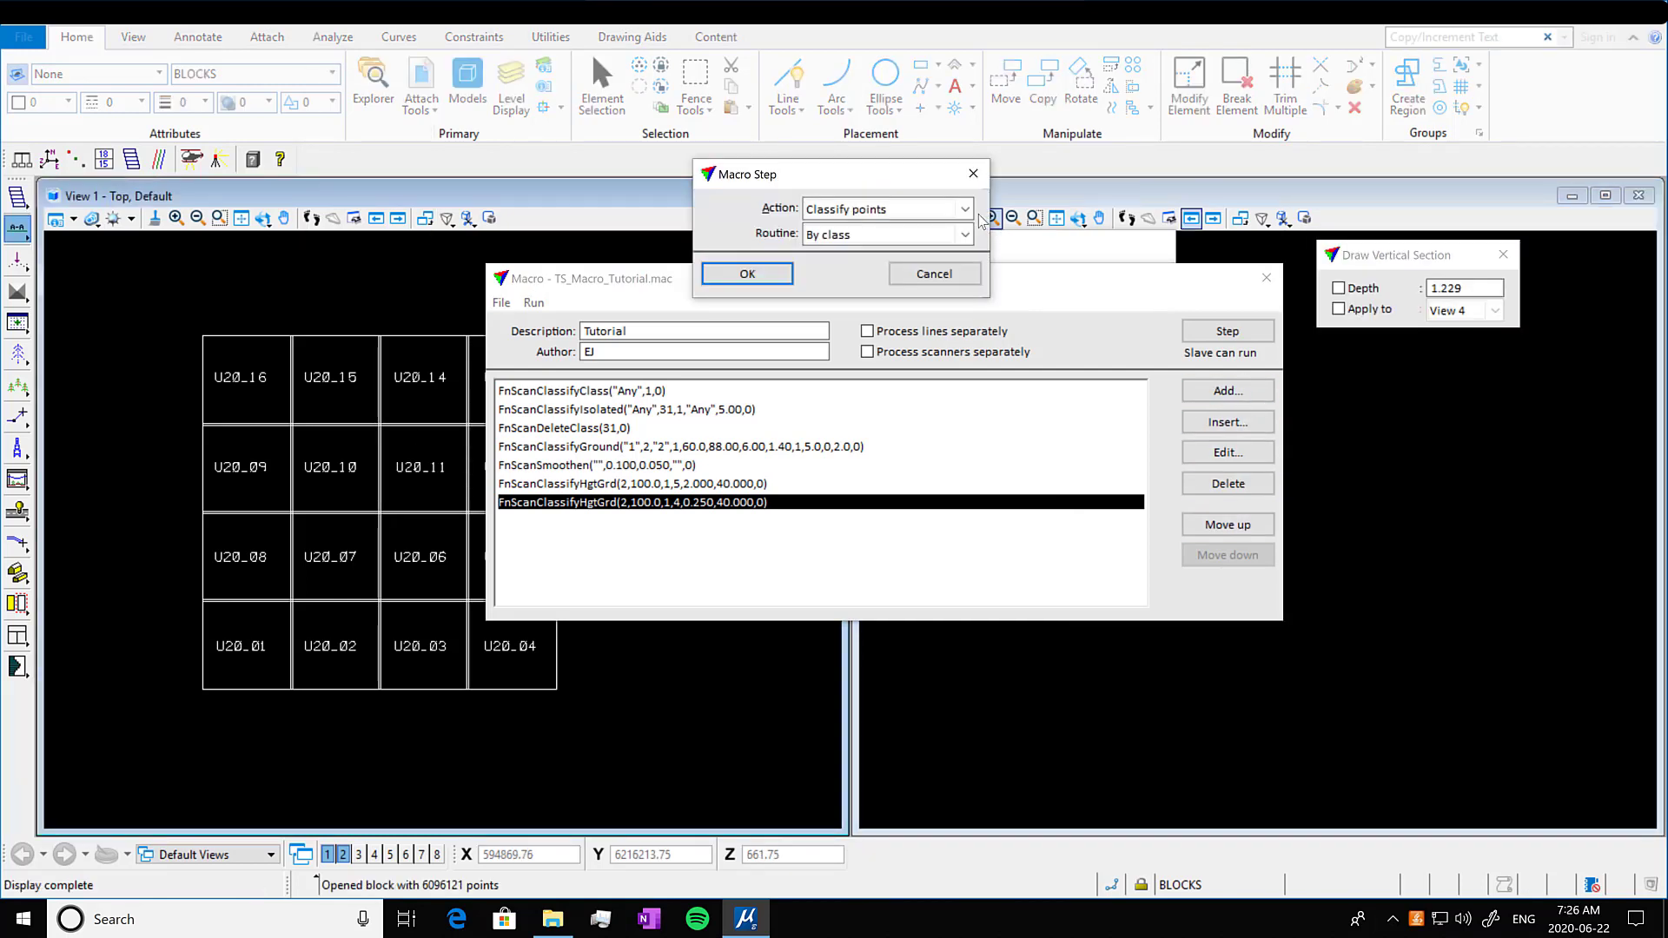
Set the new macro step to Output points for class 2 Ground
{"action": "left_click", "coordinate": [965, 210]}
{"action": "left_click_drag", "start_coordinate": [968, 261], "coordinate": [976, 415]}
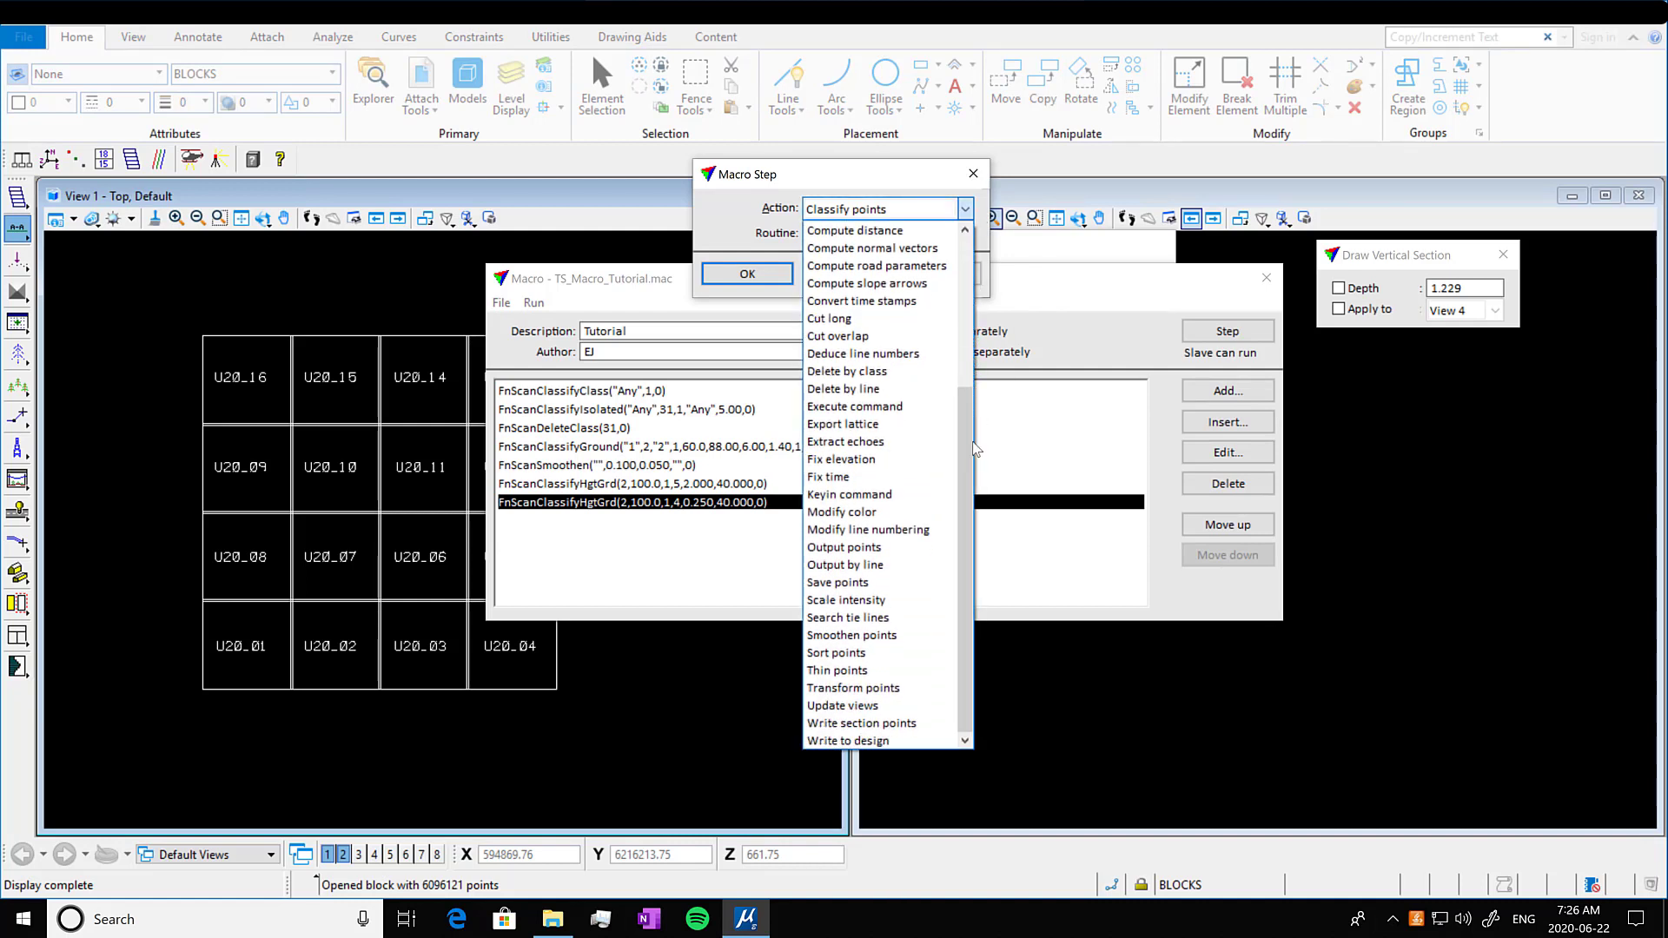
{"action": "left_click", "coordinate": [910, 547]}
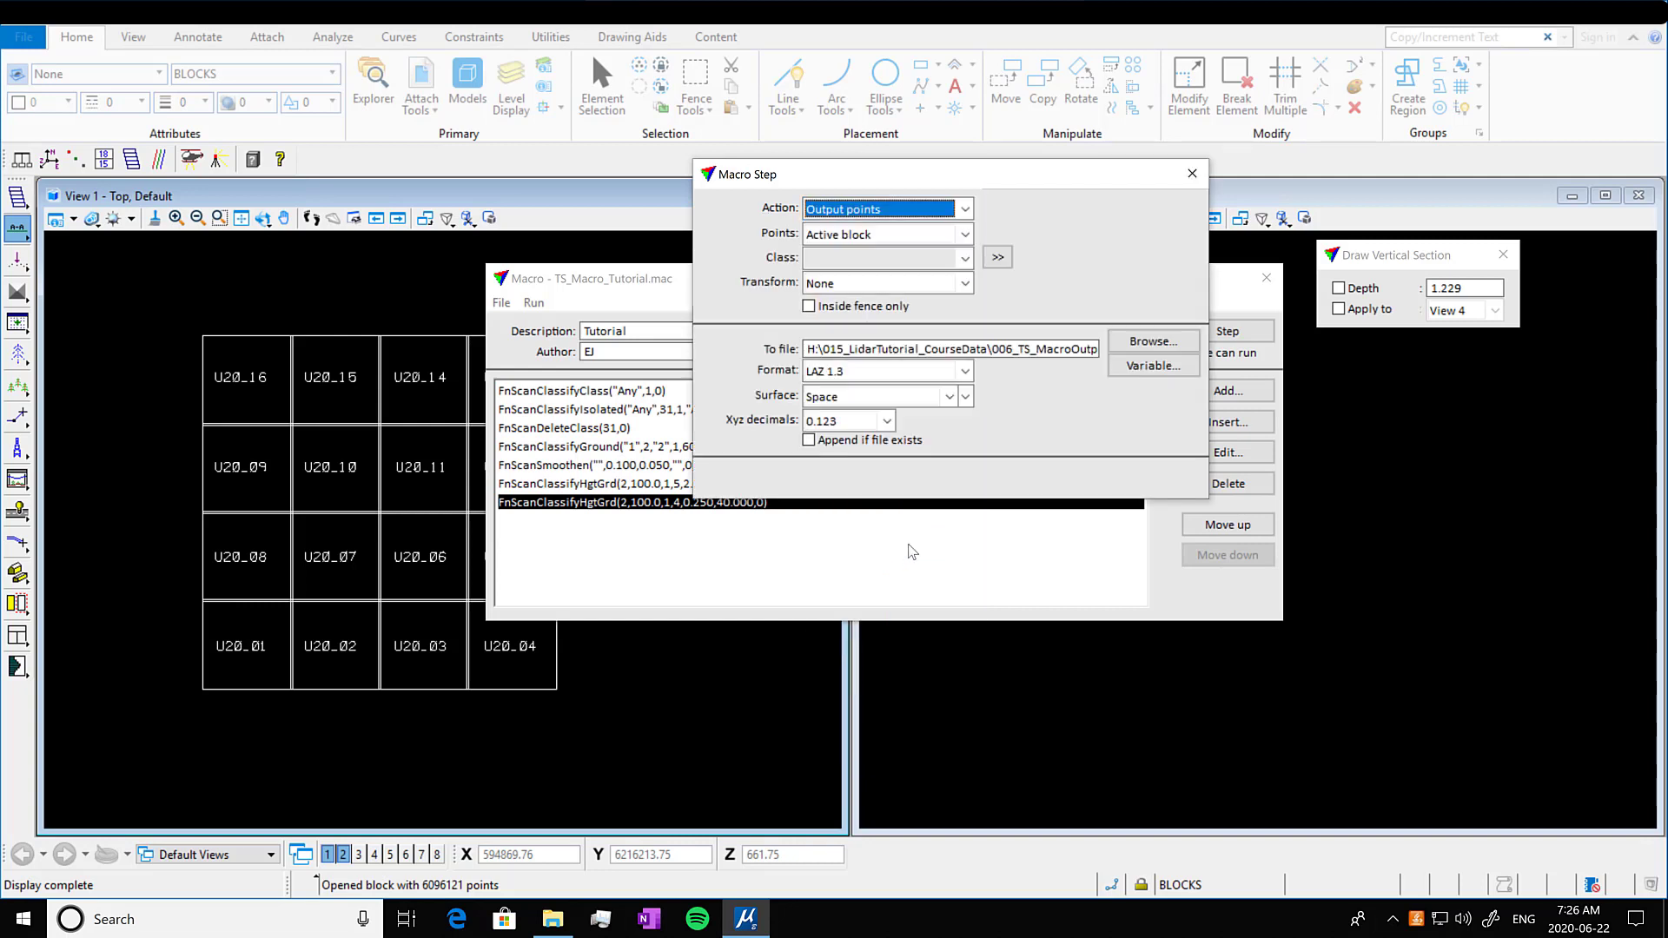
{"action": "left_click", "coordinate": [964, 258]}
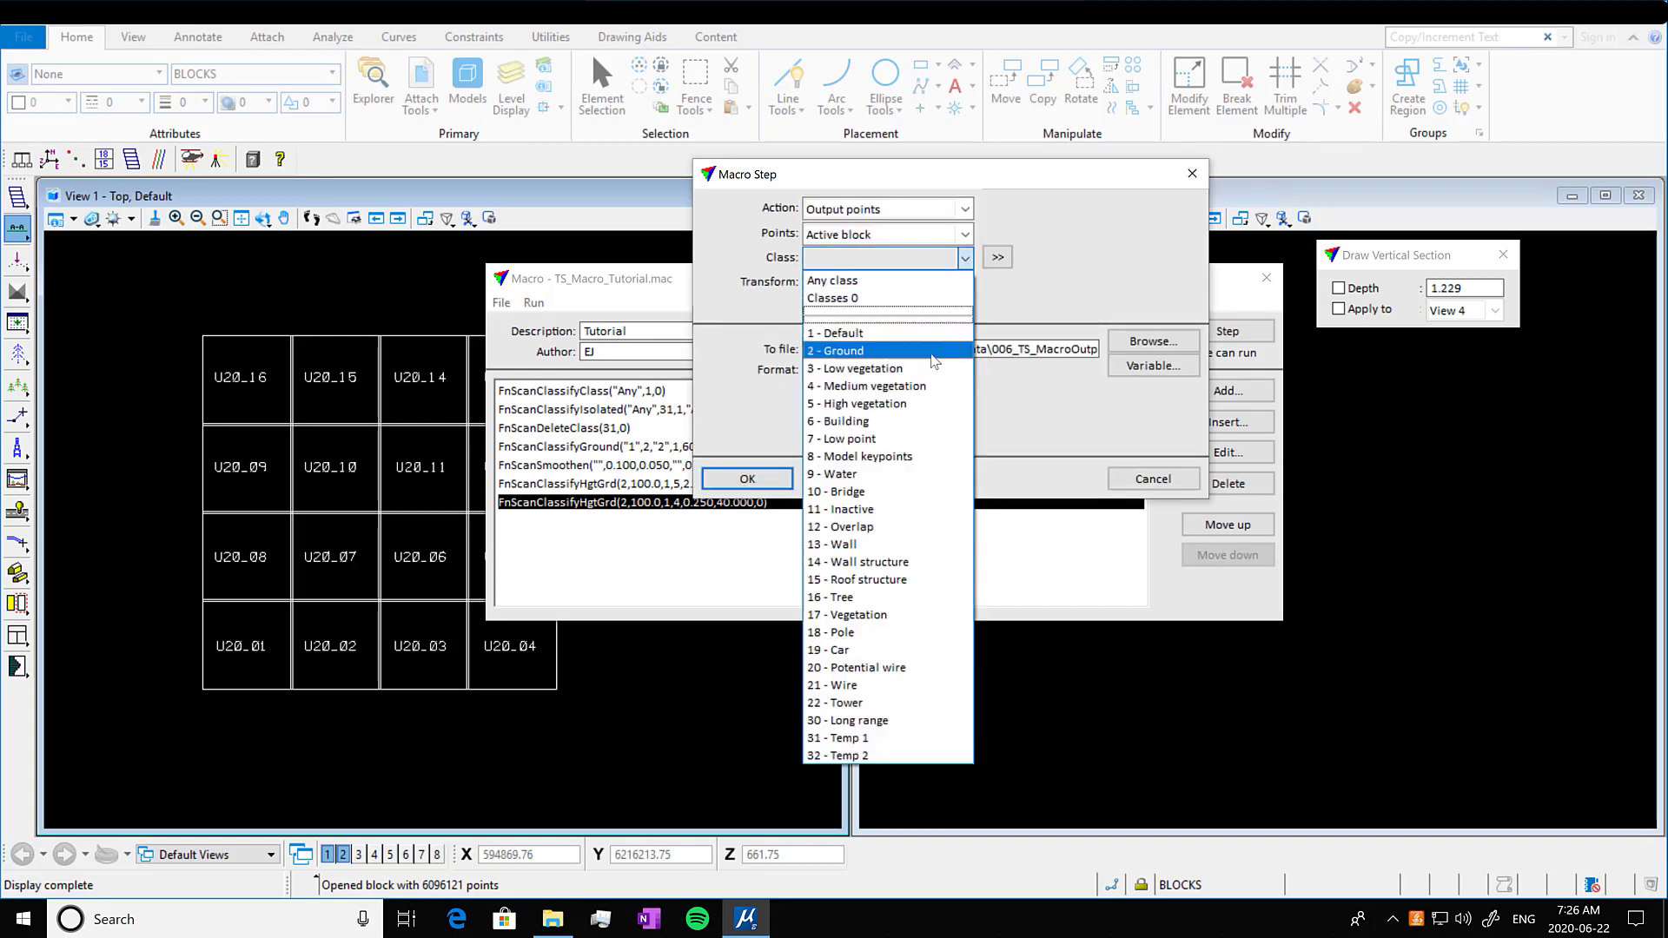
{"action": "left_click", "coordinate": [935, 352]}
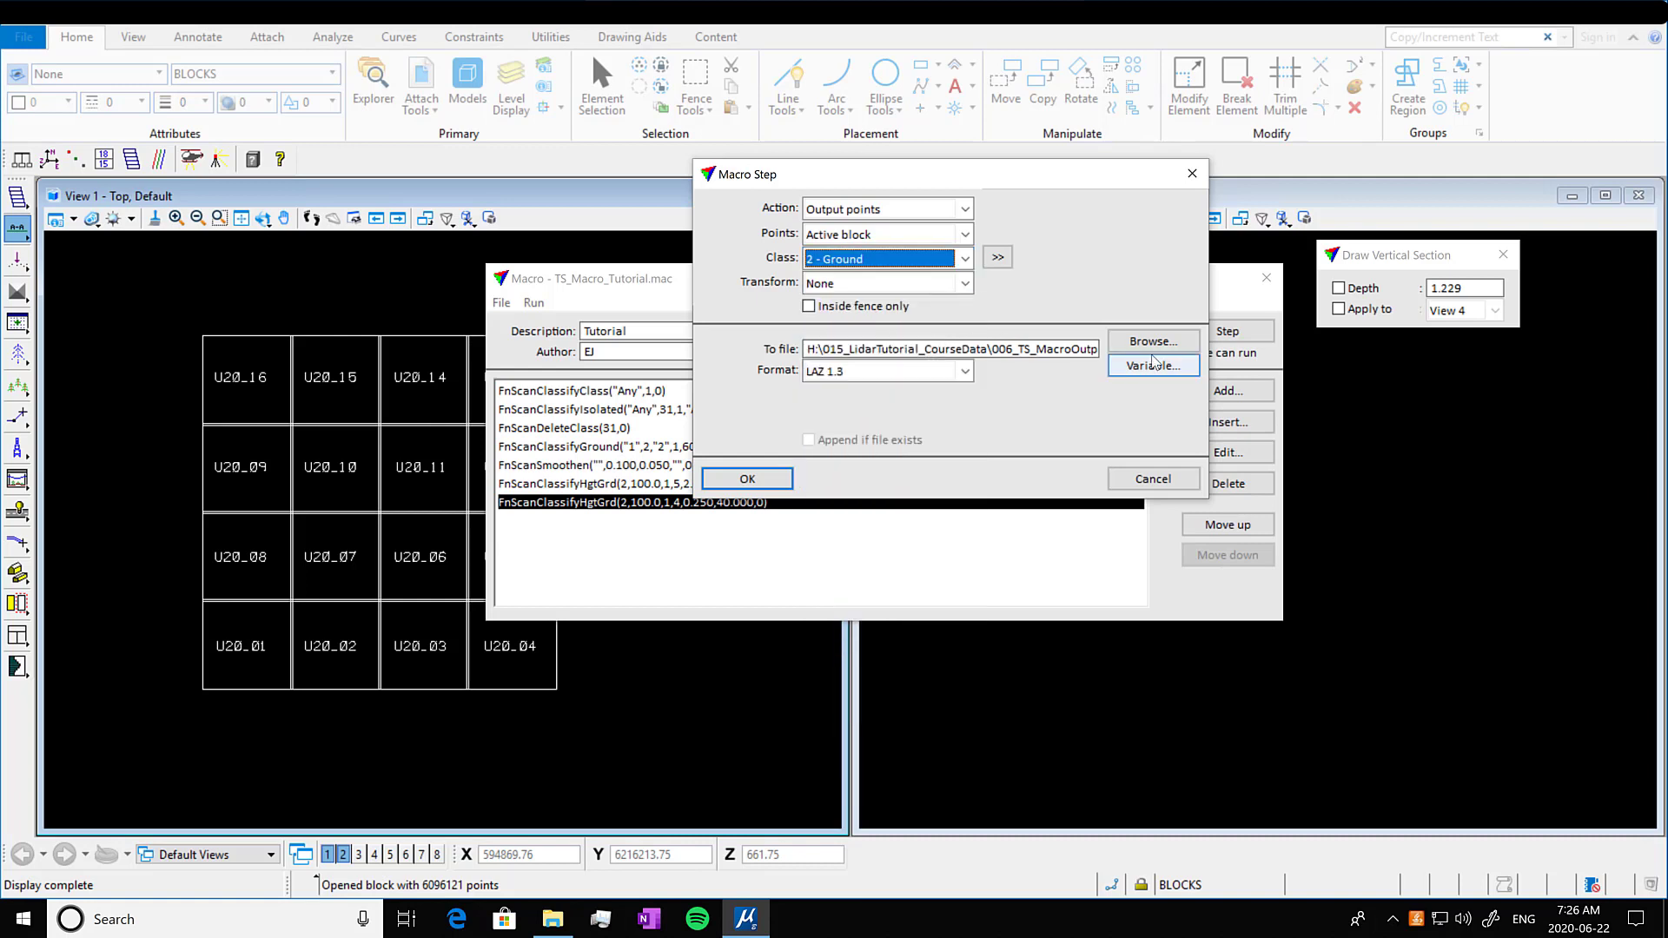
Name the output file #bnumber_gnd and add the output step to the macro
{"action": "left_click", "coordinate": [1167, 344]}
{"action": "left_click", "coordinate": [1167, 344]}
{"action": "left_click", "coordinate": [947, 346]}
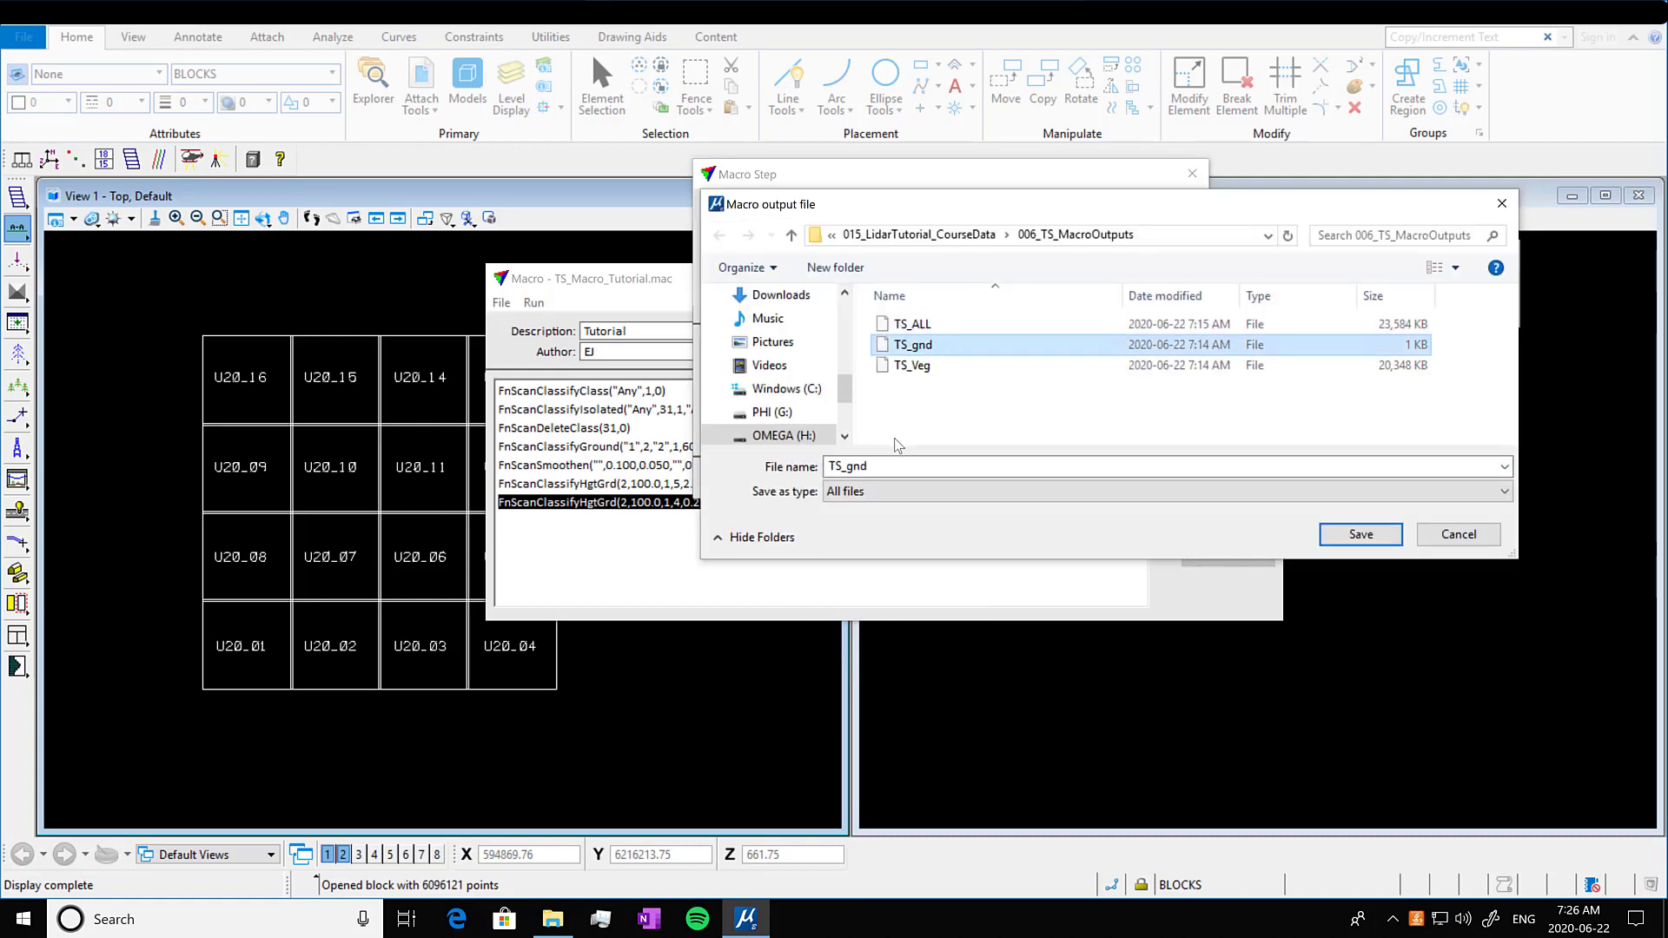
{"action": "left_click", "coordinate": [892, 466]}
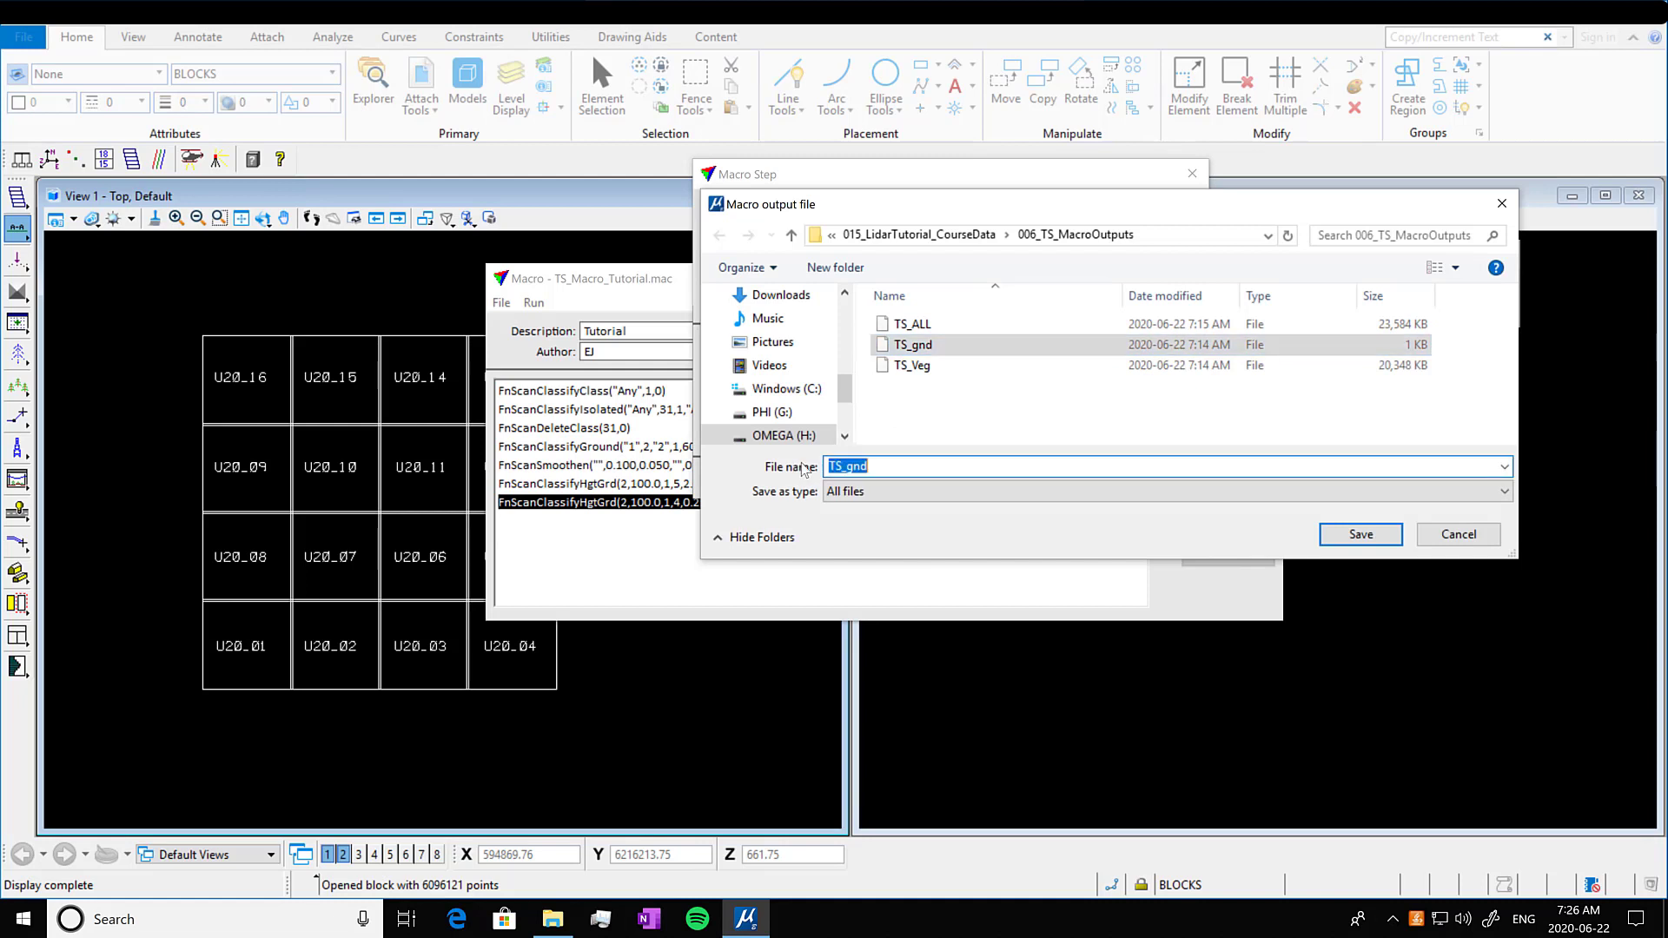
{"action": "type", "text": "bnumber"}
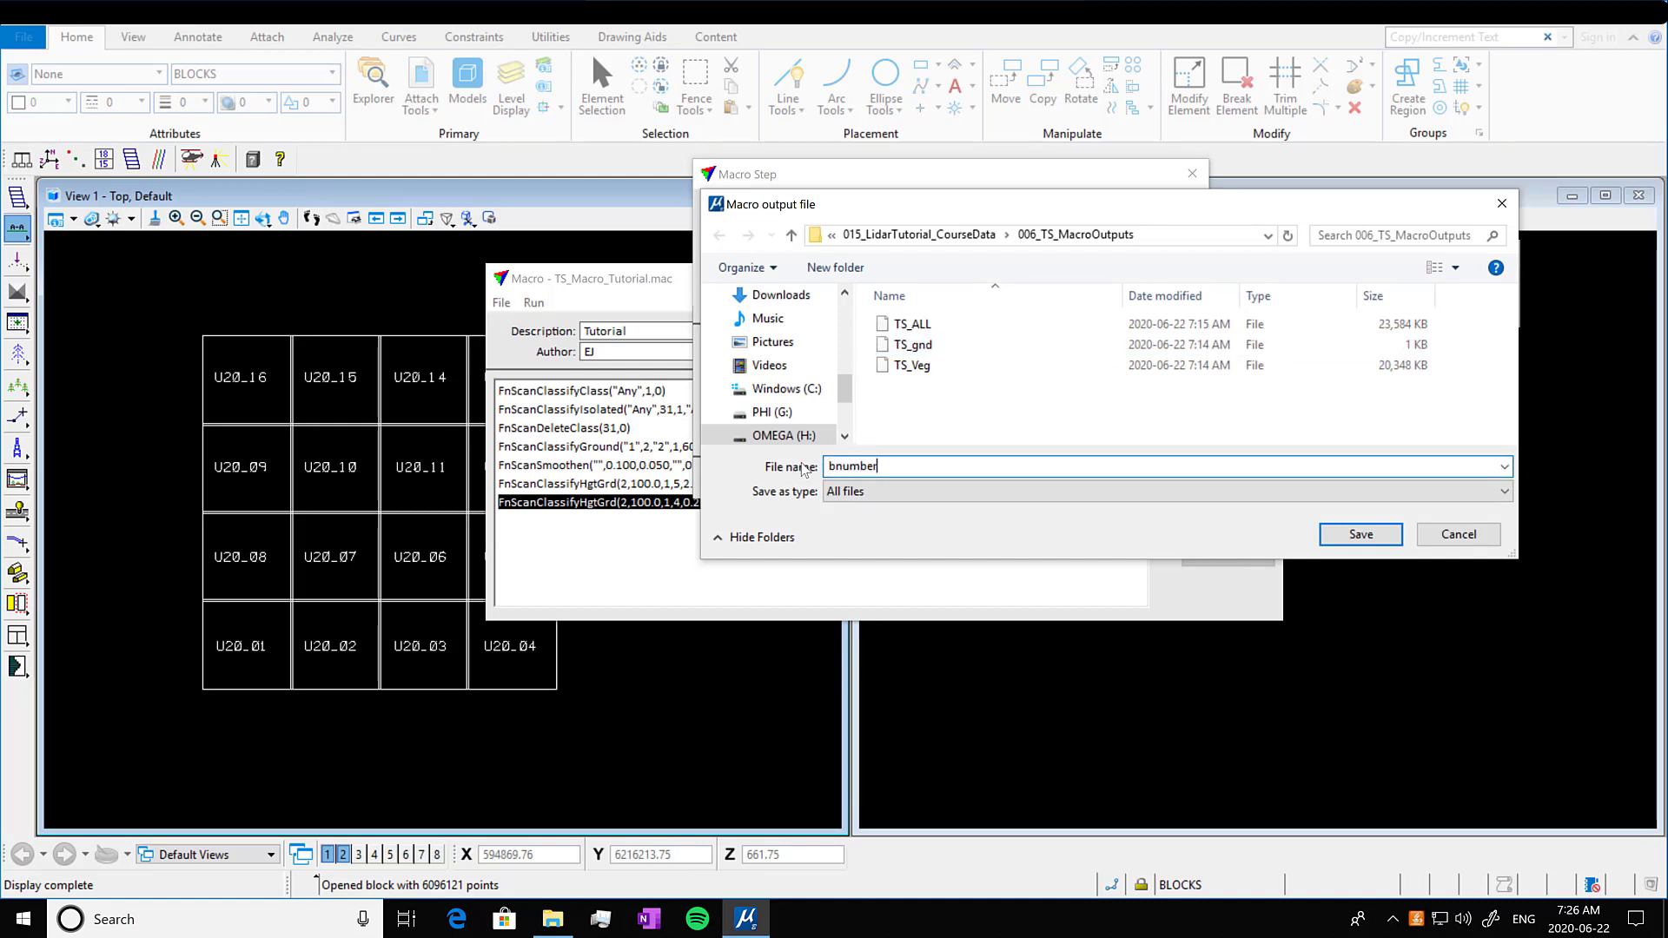
{"action": "key", "text": "BackSpace"}
{"action": "key", "text": "BackSpace"}
{"action": "key", "text": "BackSpace"}
{"action": "key", "text": "BackSpace"}
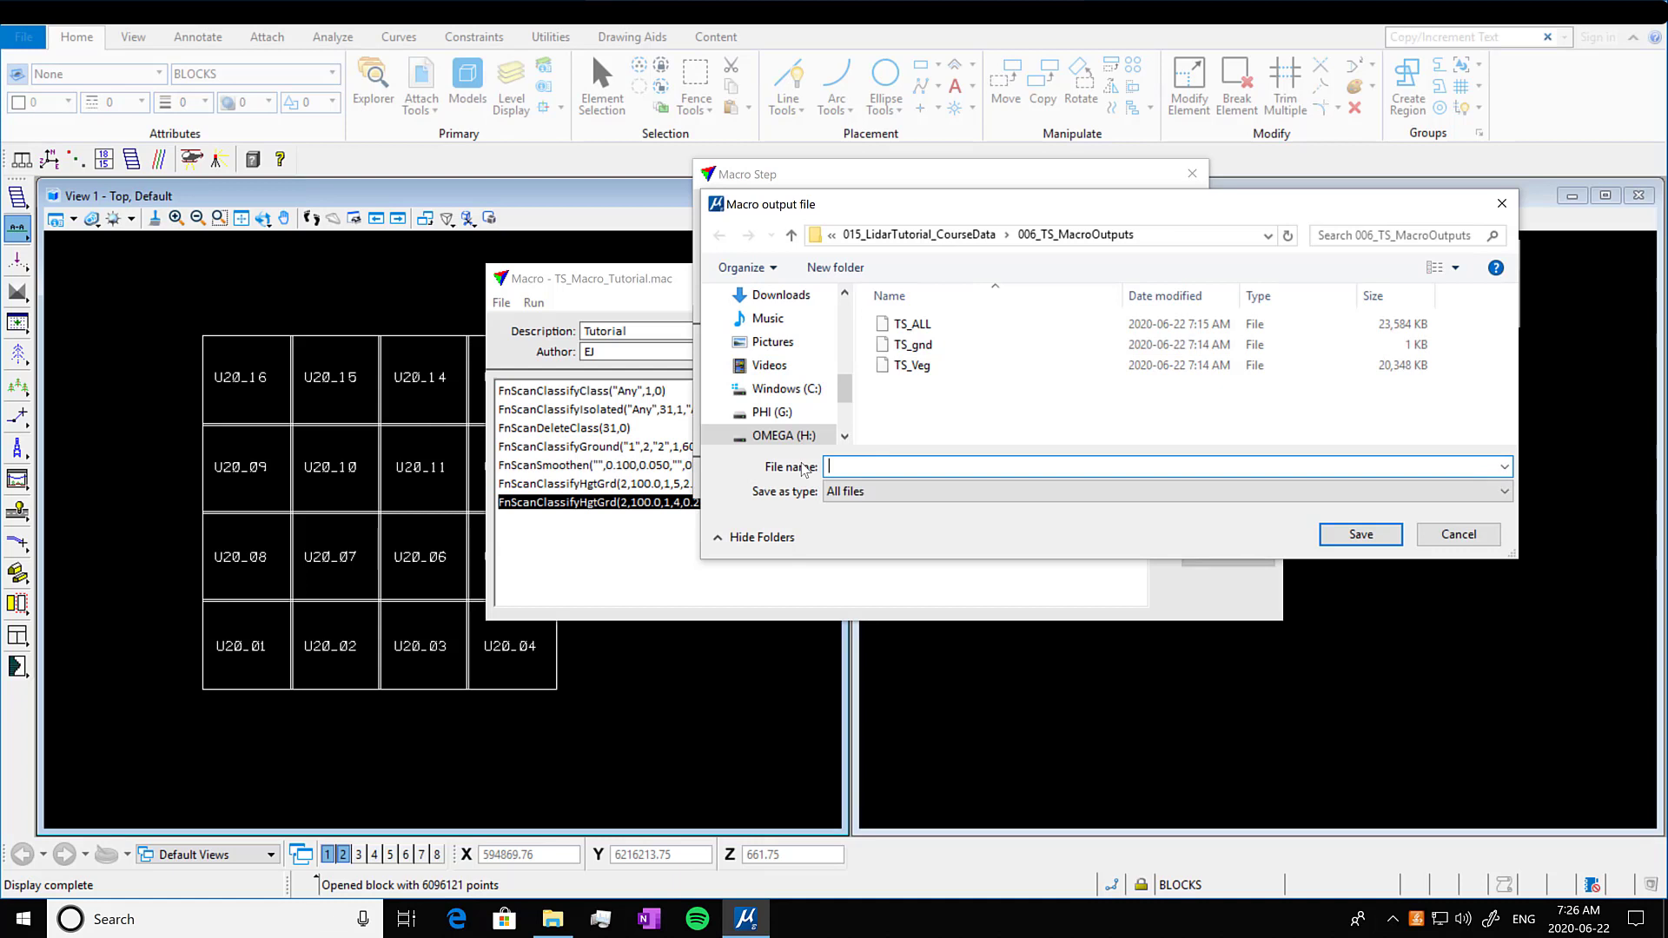
{"action": "type", "text": "#b"}
{"action": "key", "text": "BackSpace"}
{"action": "type", "text": "_gnd"}
{"action": "left_click", "coordinate": [1364, 537]}
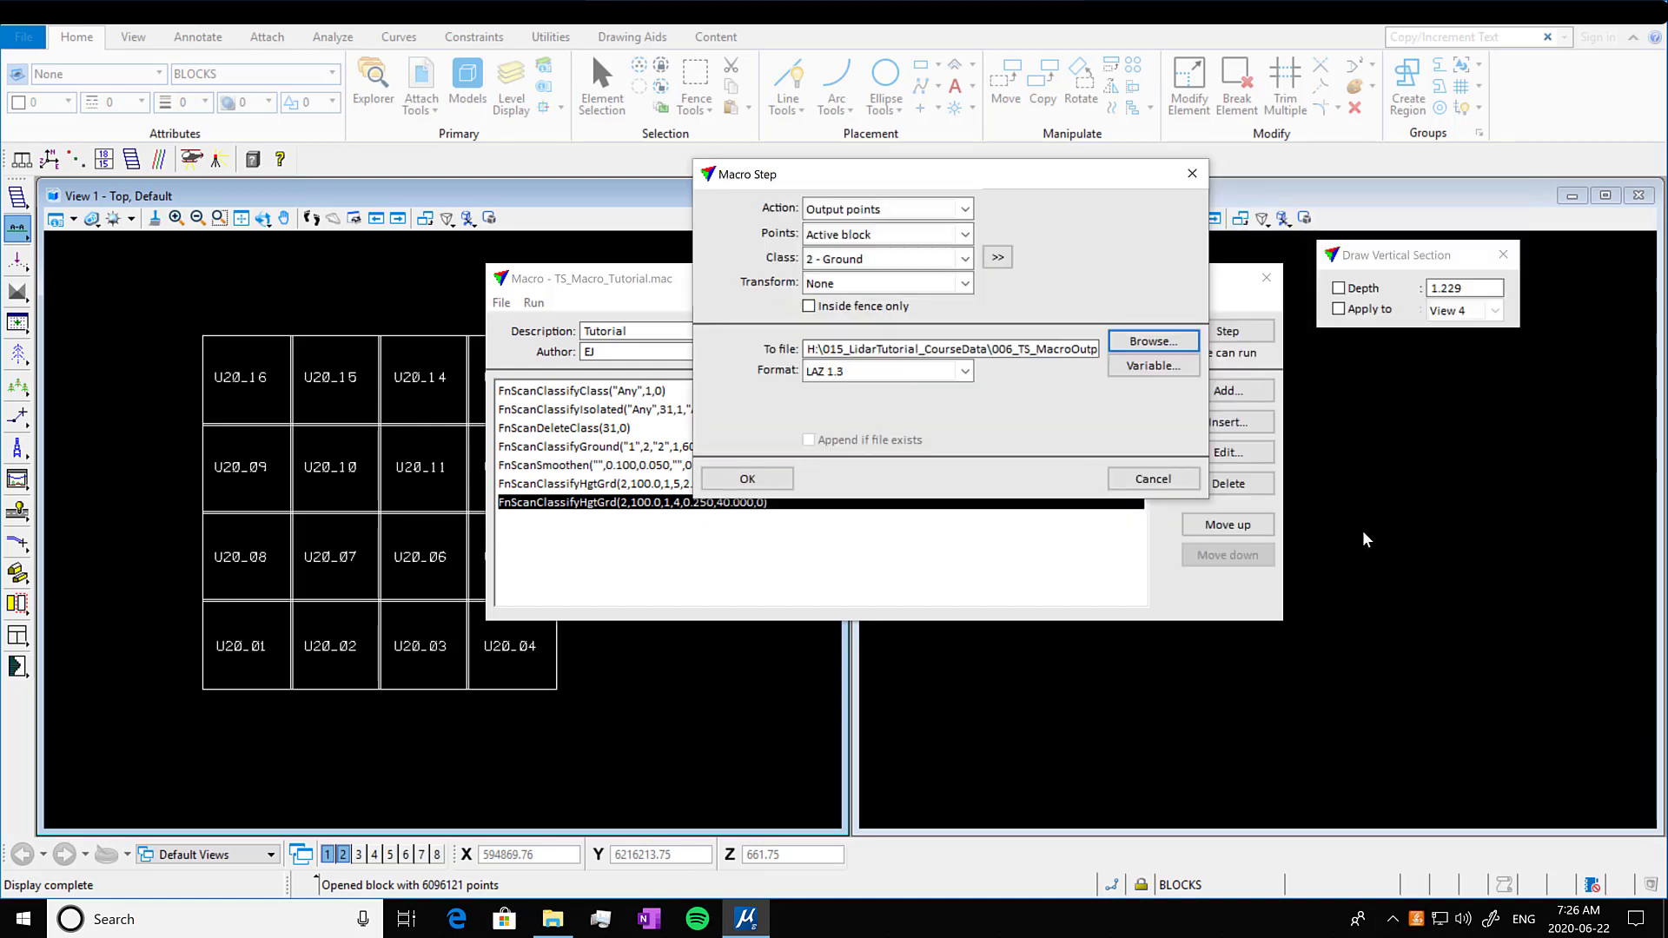
{"action": "left_click", "coordinate": [761, 483]}
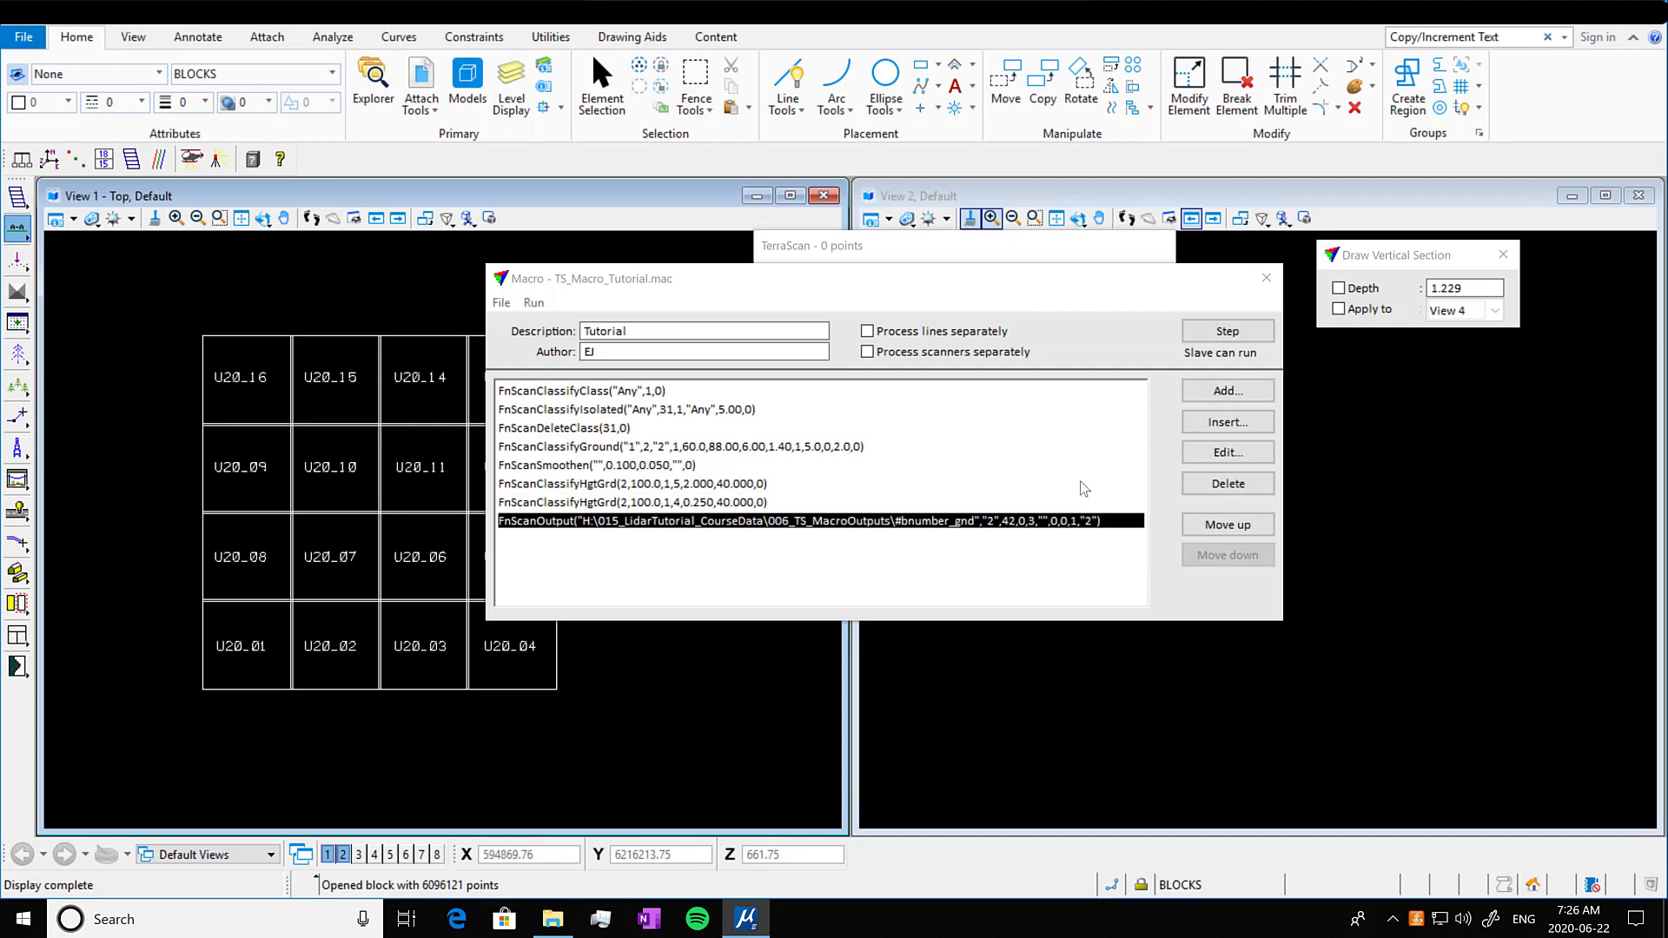
Add another Output points step for classes 4–5, Medium and High vegetation
{"action": "left_click", "coordinate": [1260, 391]}
{"action": "left_click", "coordinate": [966, 210]}
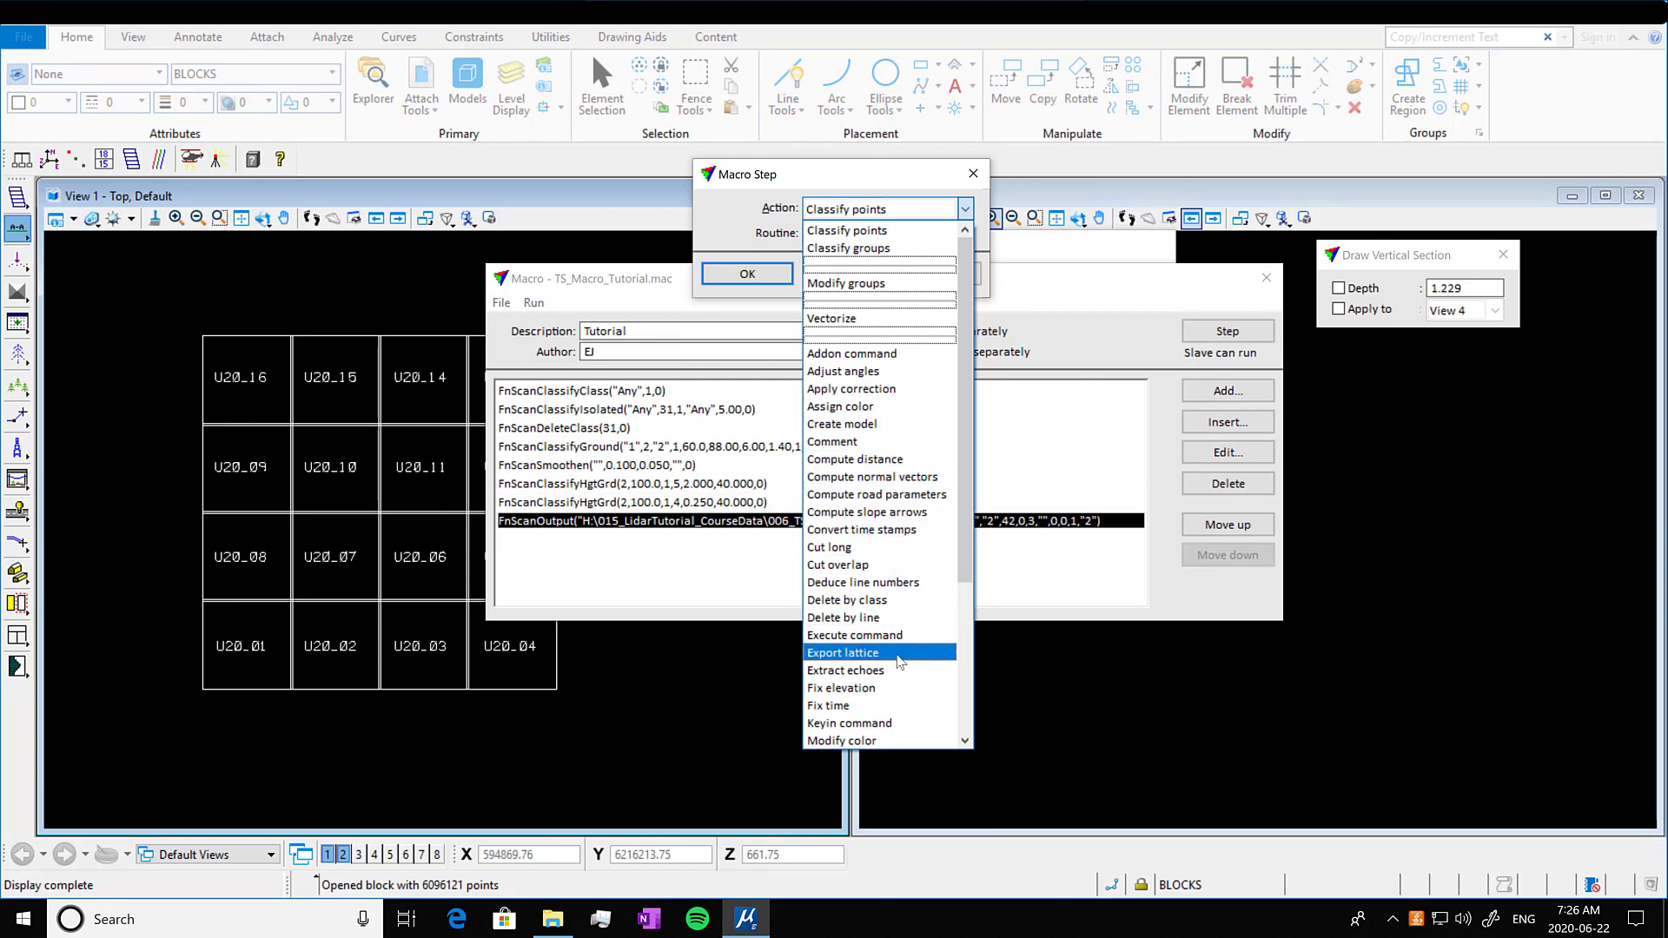
{"action": "scroll", "coordinate": [914, 699], "scroll_direction": "down", "scroll_amount": 3}
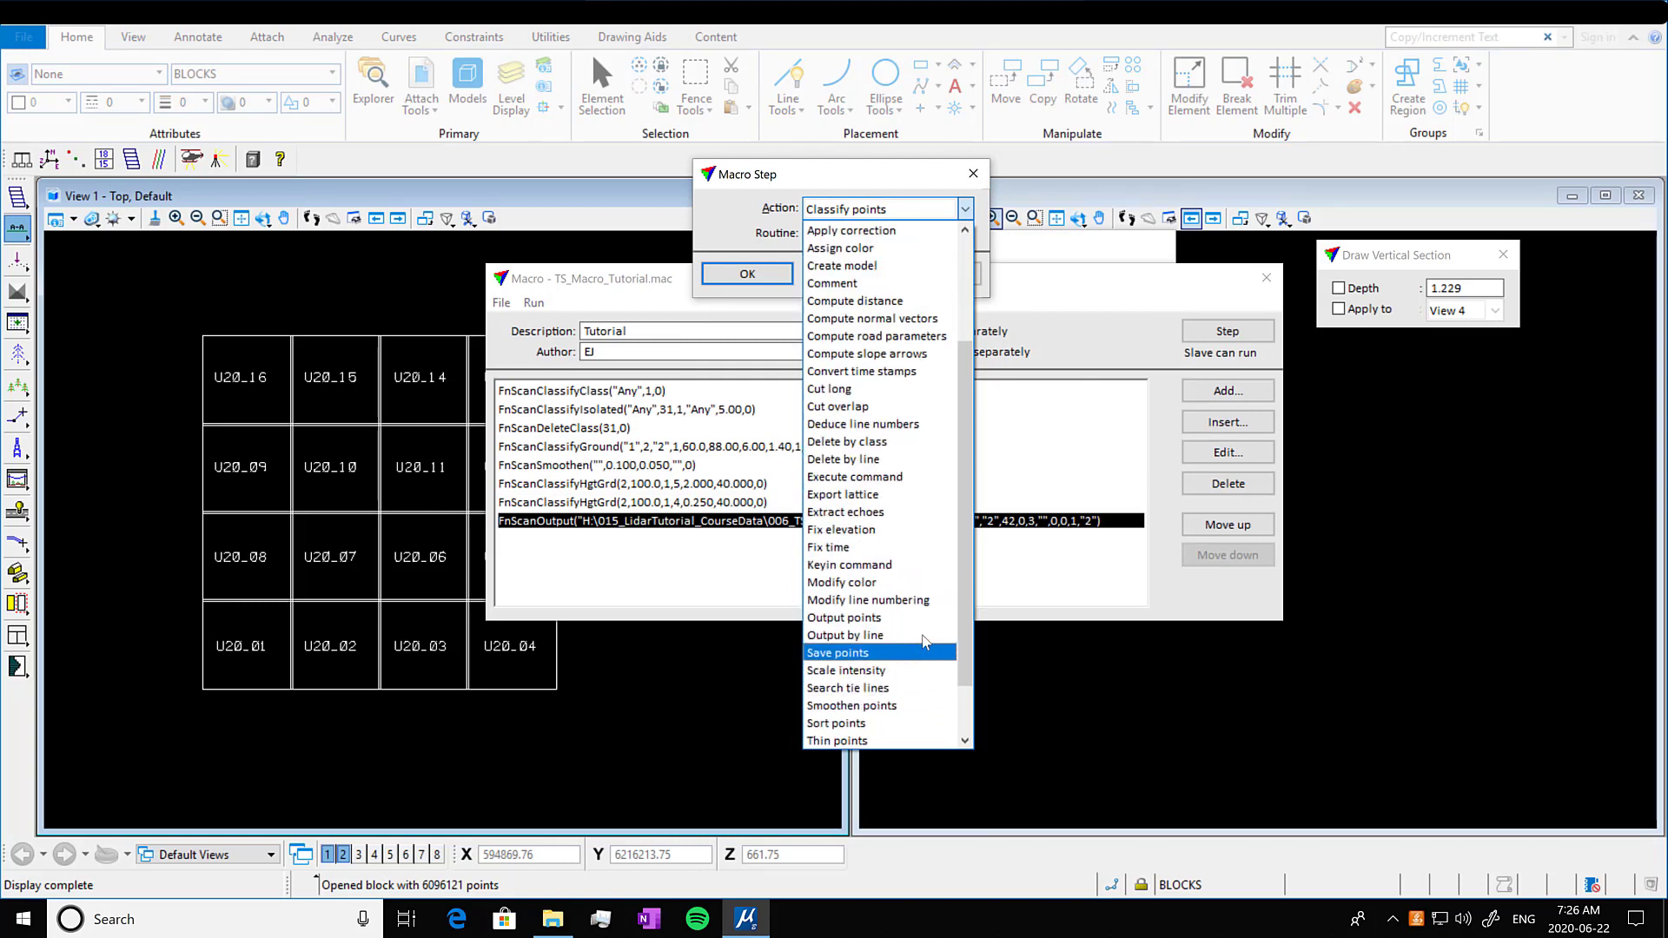
{"action": "left_click", "coordinate": [908, 618]}
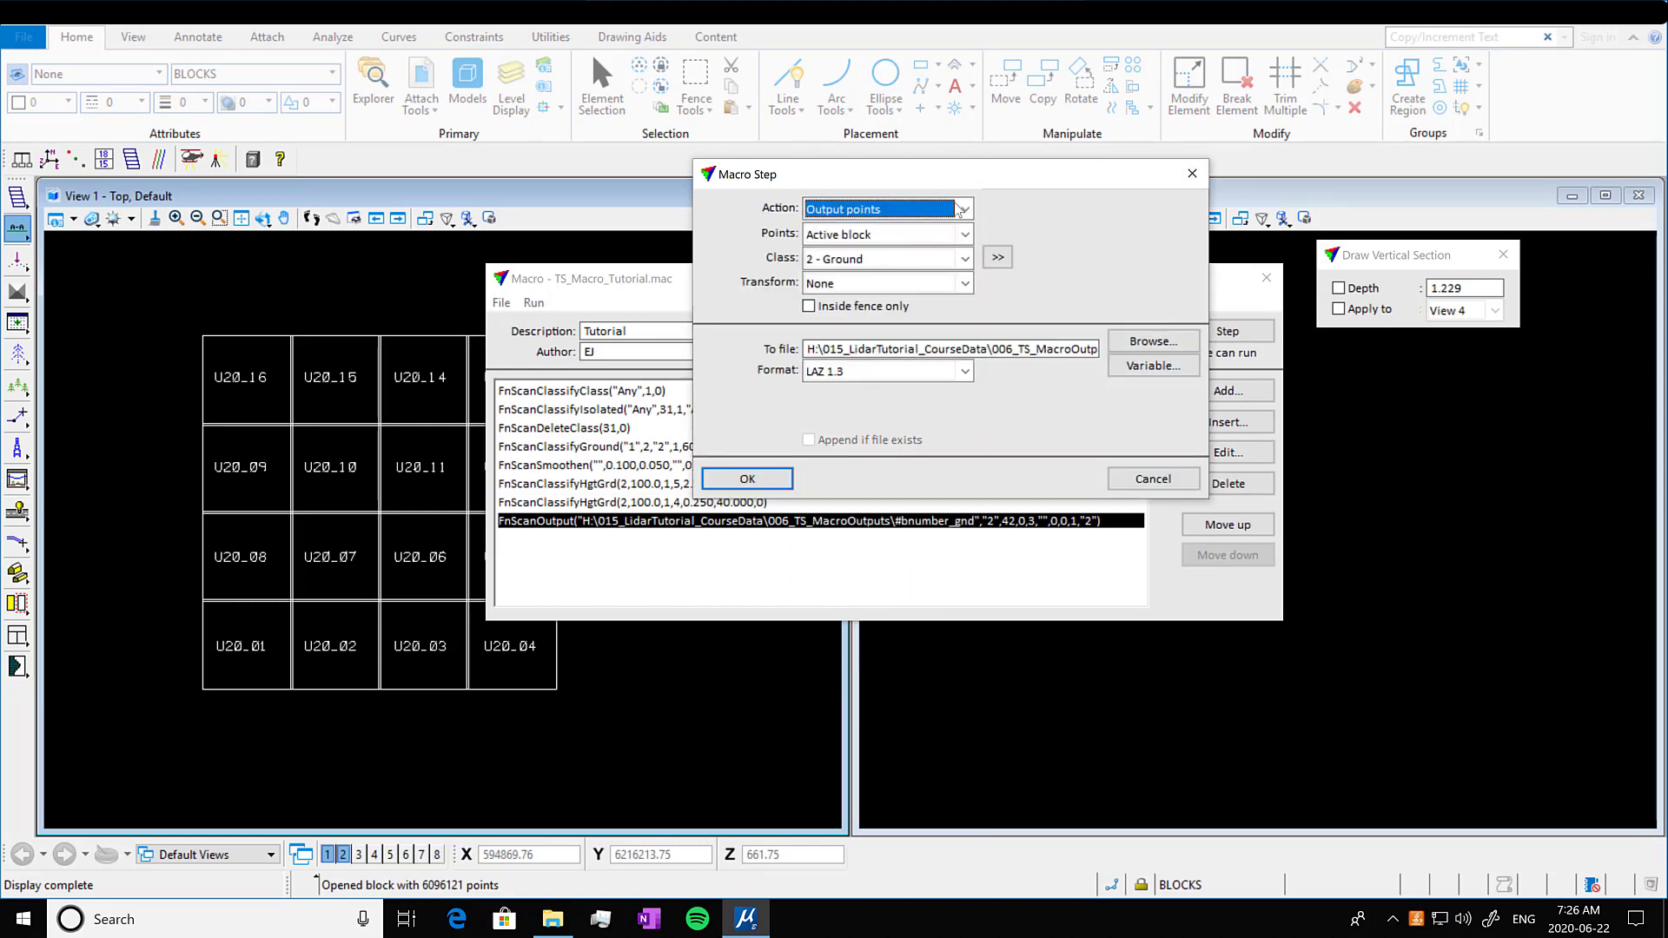
{"action": "left_click", "coordinate": [998, 258]}
{"action": "left_click", "coordinate": [998, 259]}
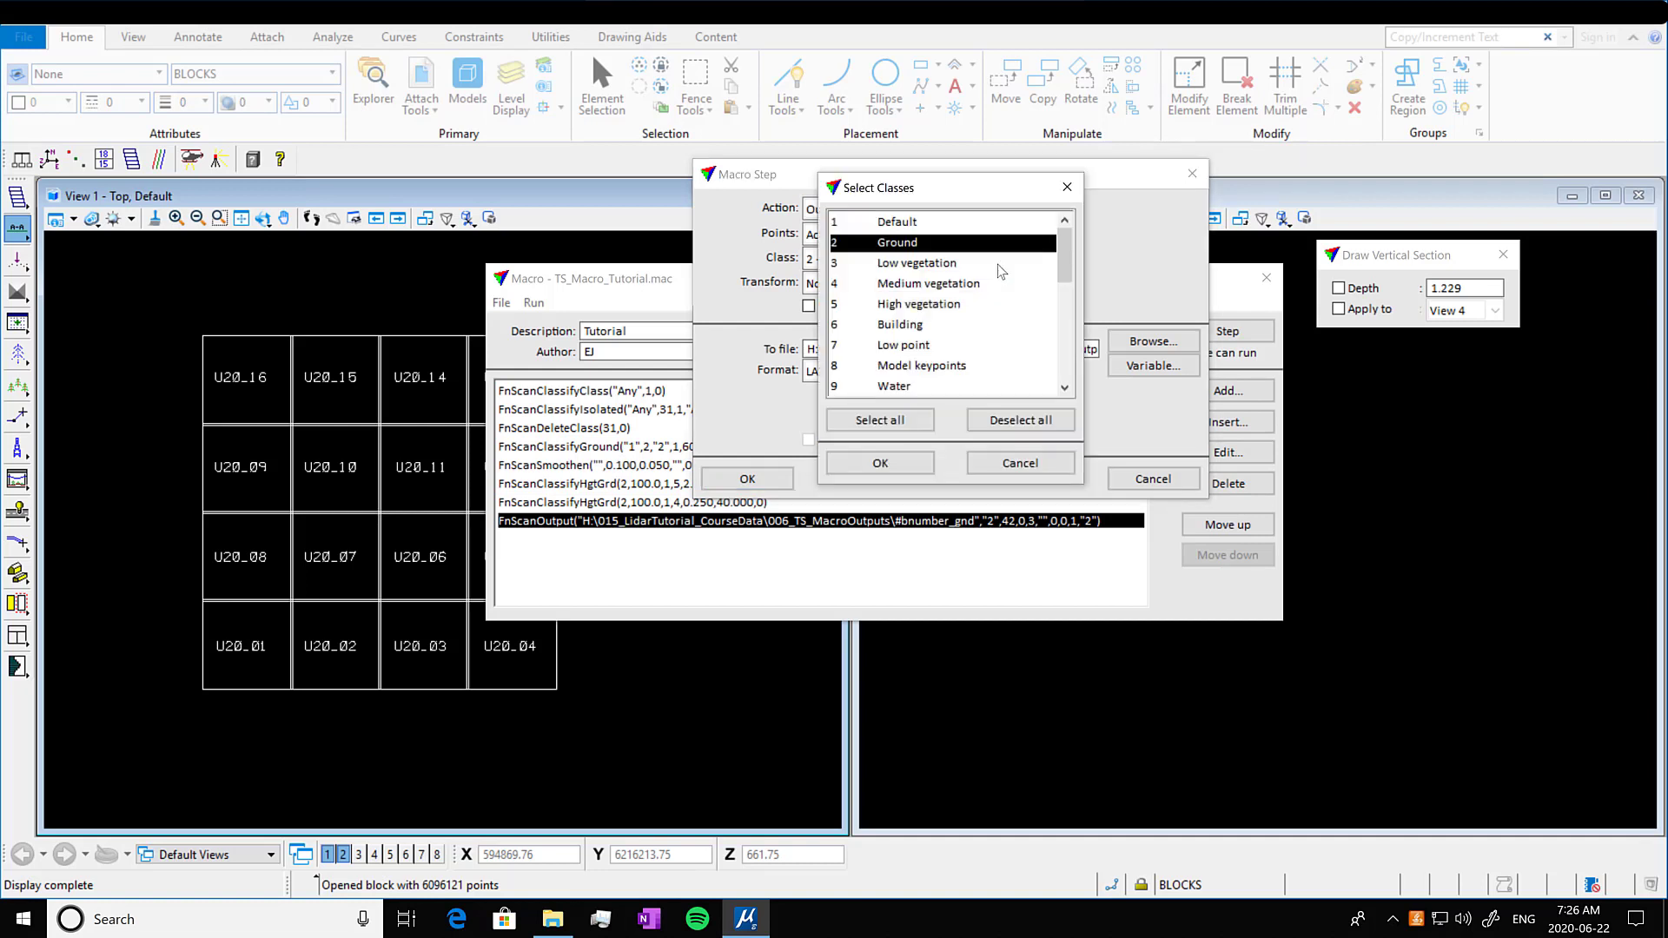
{"action": "left_click", "coordinate": [914, 286]}
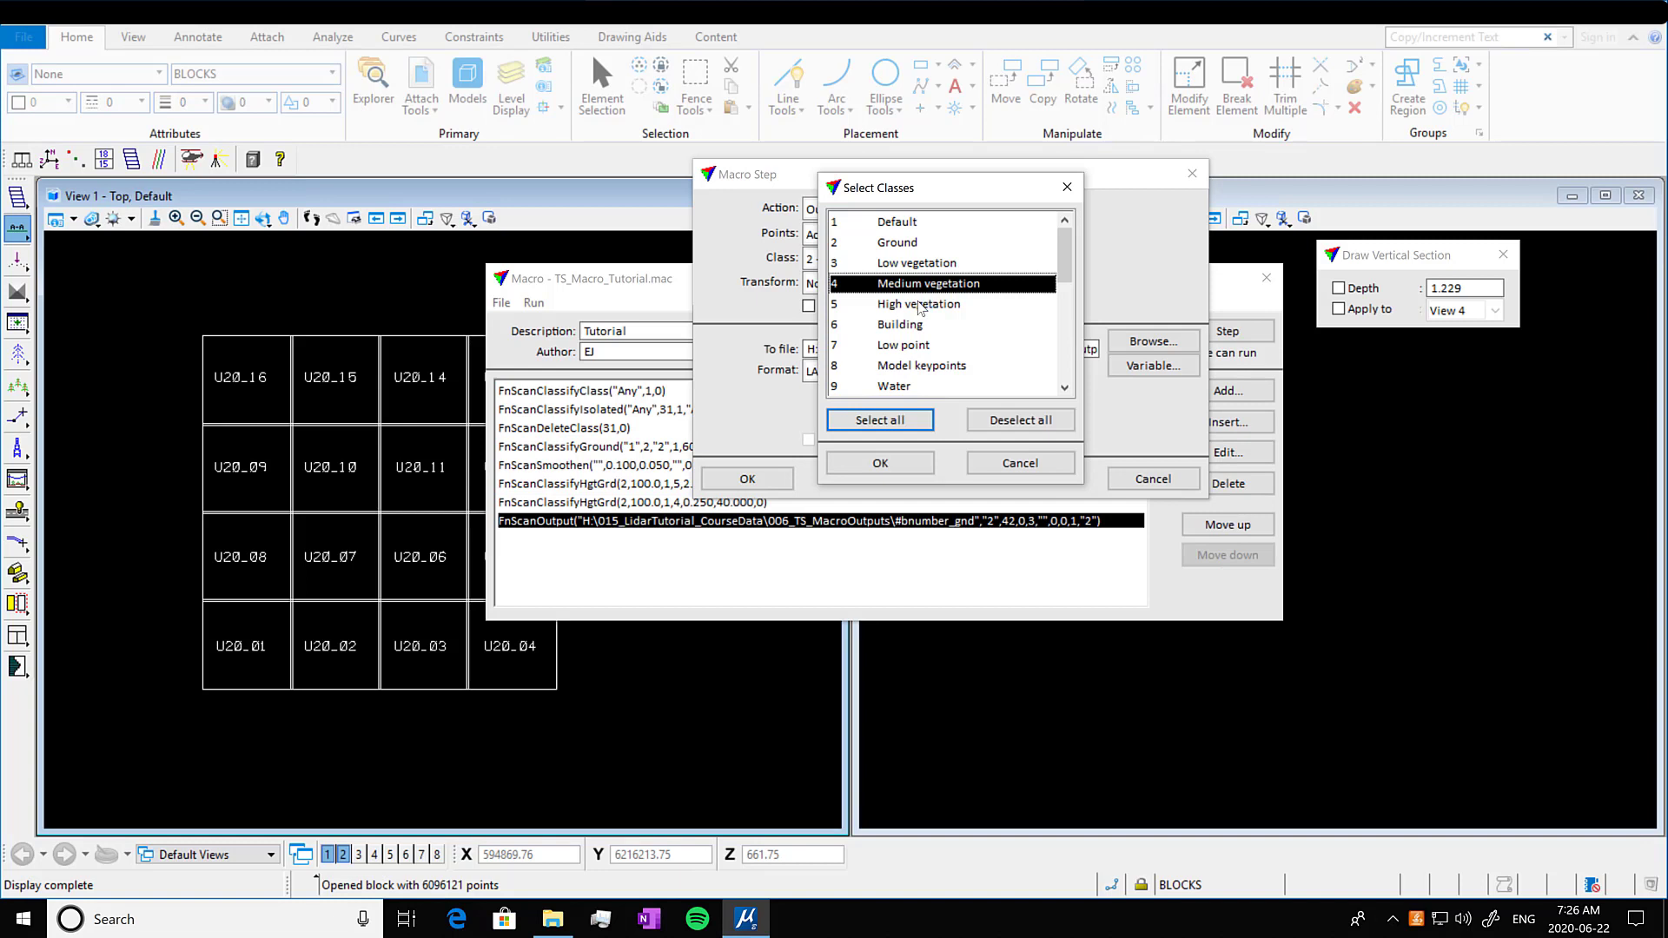
{"action": "left_click", "coordinate": [920, 306], "text": "ctrl"}
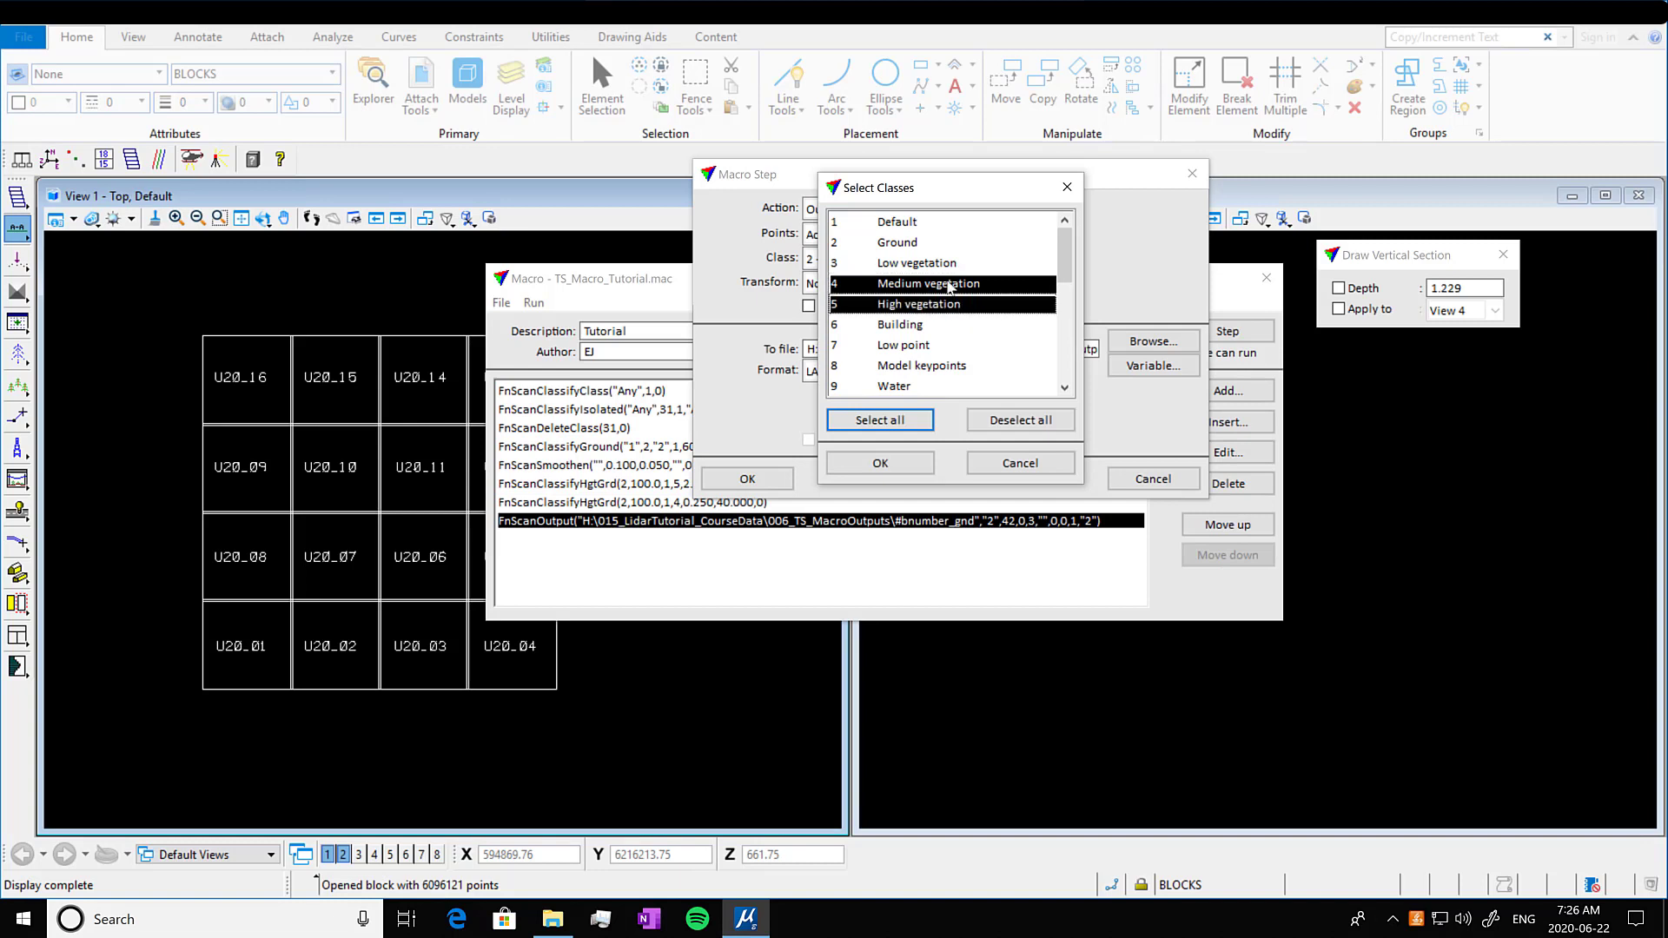
{"action": "left_click", "coordinate": [881, 463]}
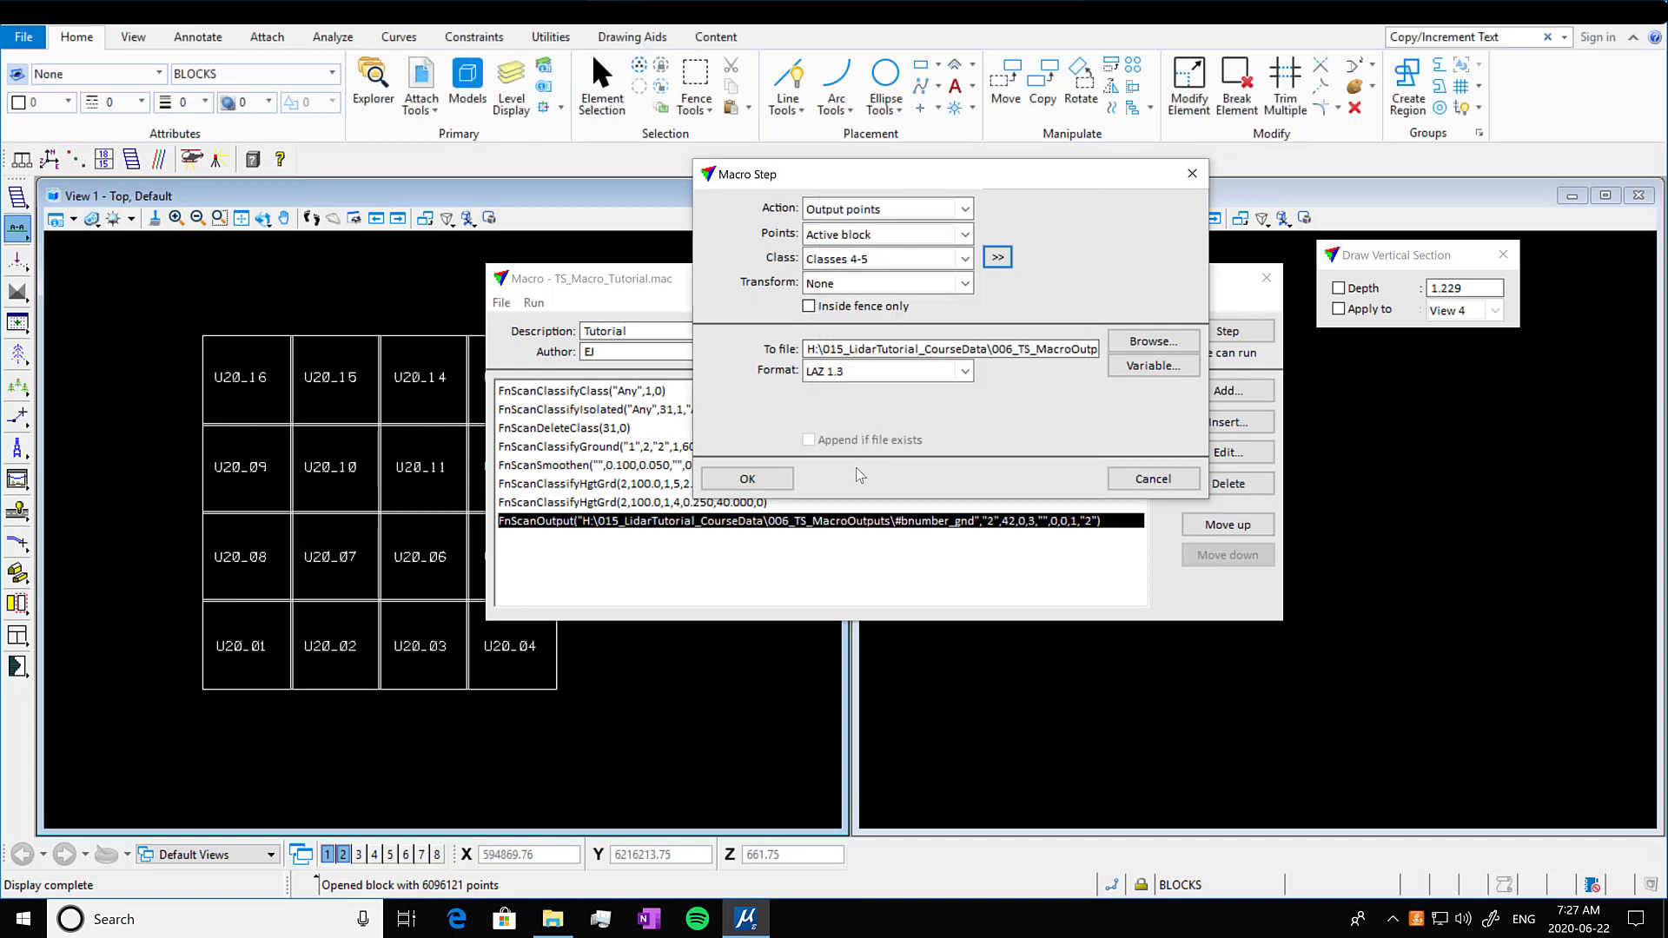
Set the vegetation output file name to #bnumber_veg
{"action": "left_click", "coordinate": [1145, 341]}
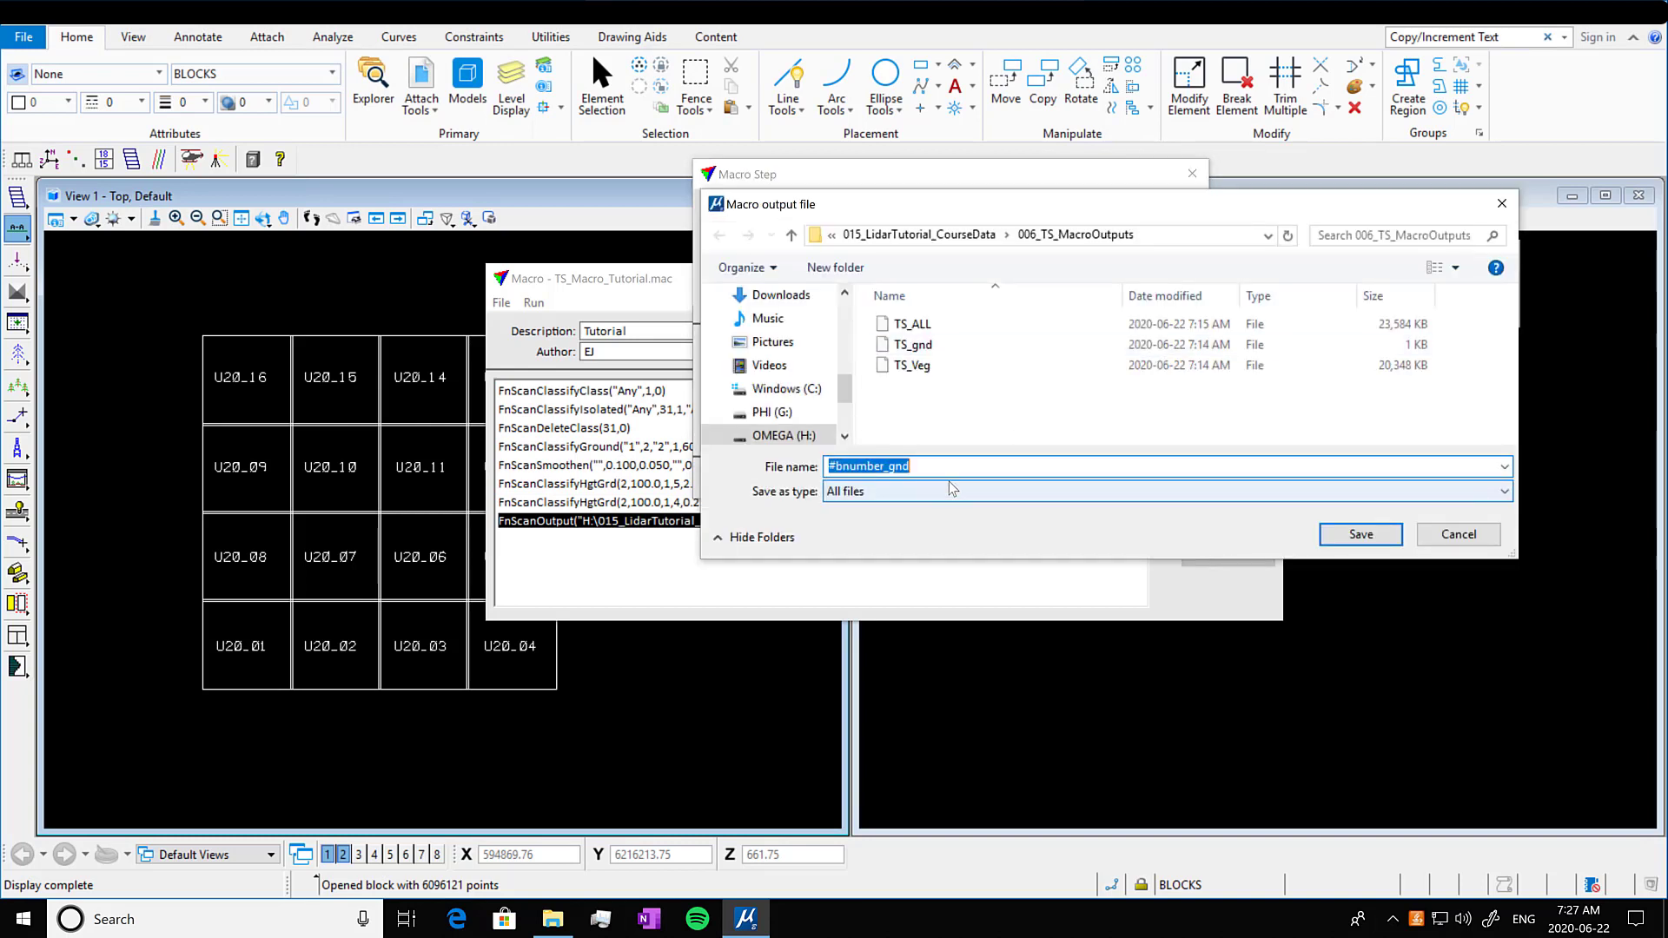
{"action": "left_click", "coordinate": [960, 467]}
{"action": "key", "text": "BackSpace"}
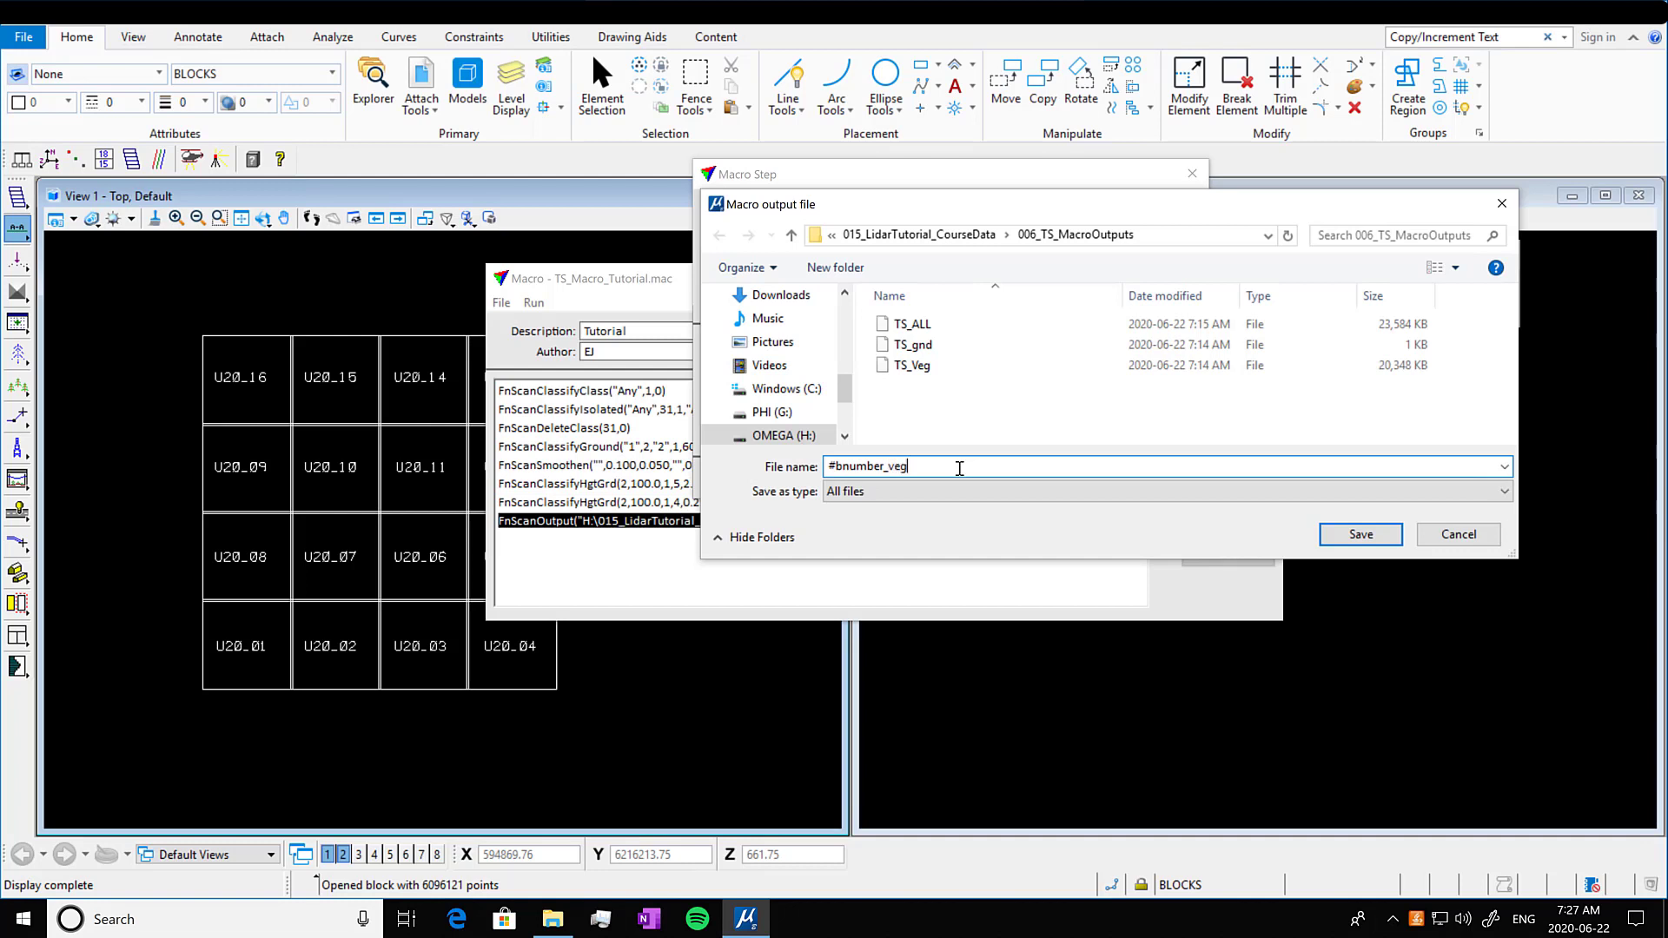
{"action": "left_click", "coordinate": [1360, 534]}
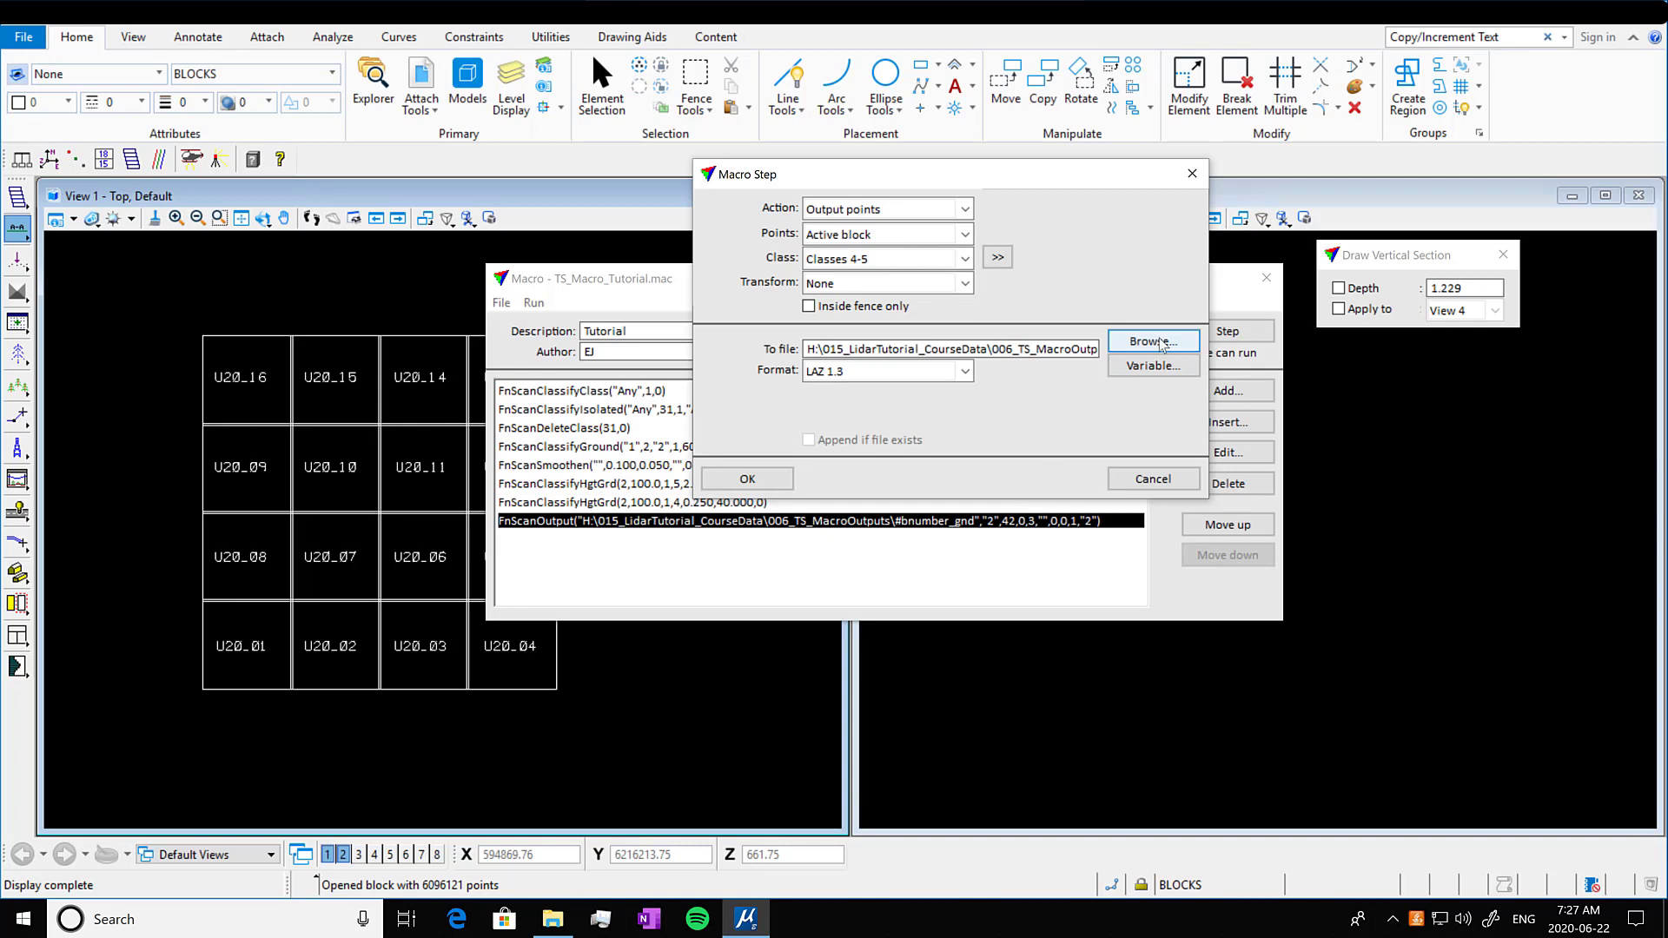
Add the vegetation output step, then another Output points step for classes 2,4-5
{"action": "left_click", "coordinate": [747, 478]}
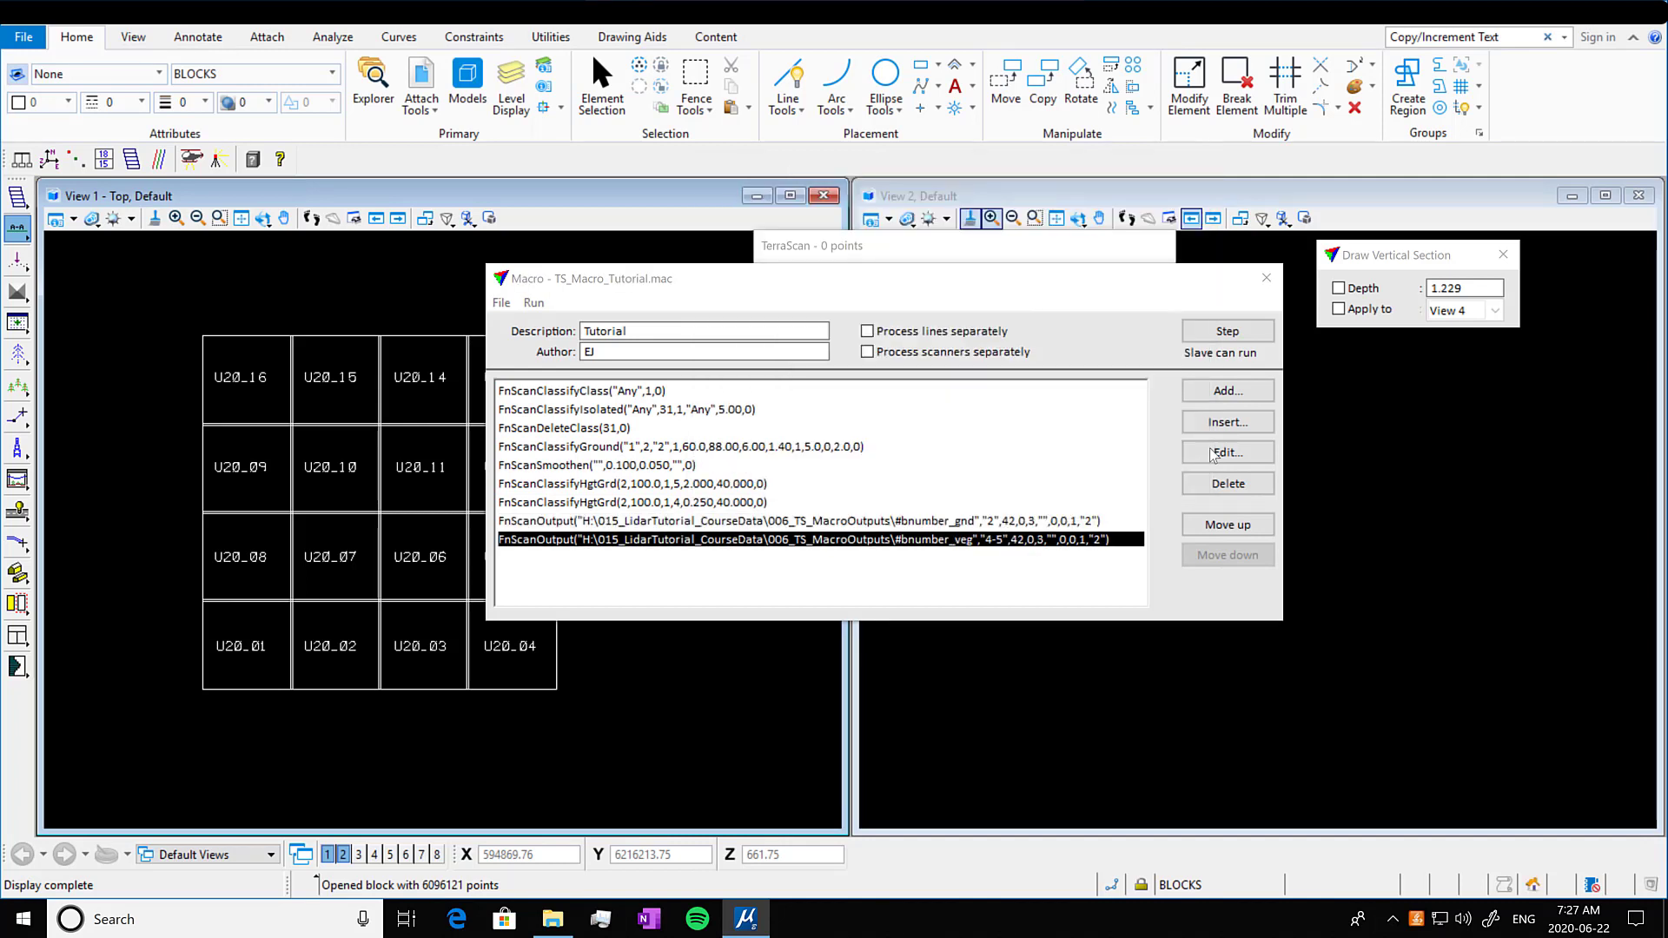
{"action": "left_click", "coordinate": [1244, 392]}
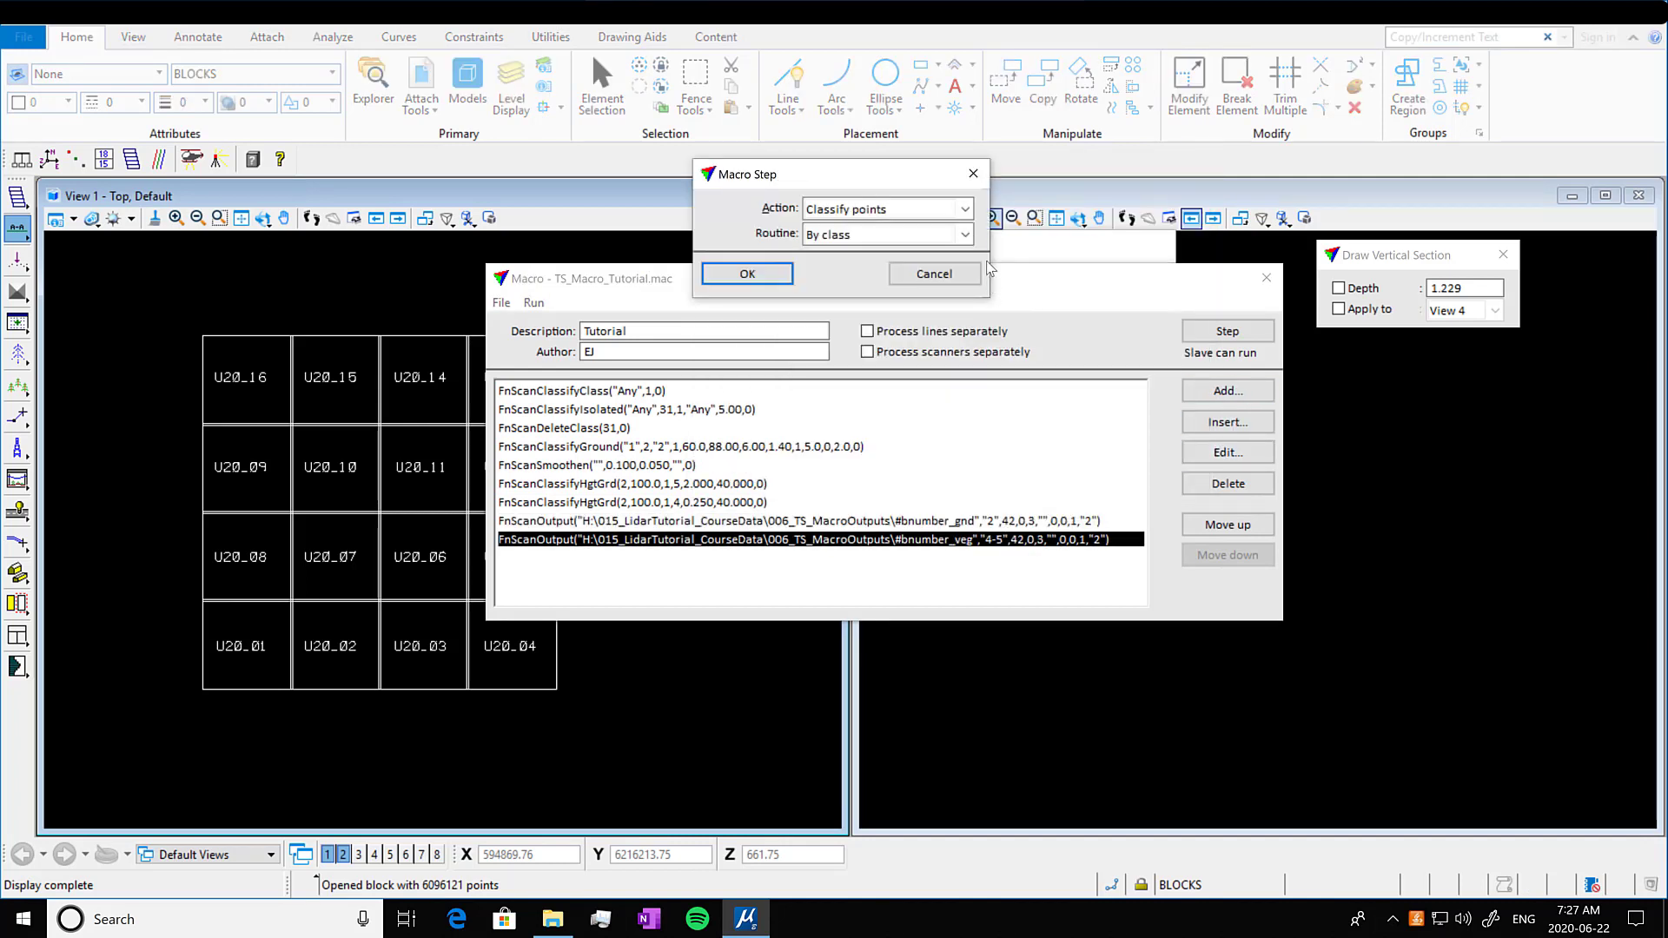
{"action": "left_click", "coordinate": [964, 209]}
{"action": "left_click", "coordinate": [878, 616]}
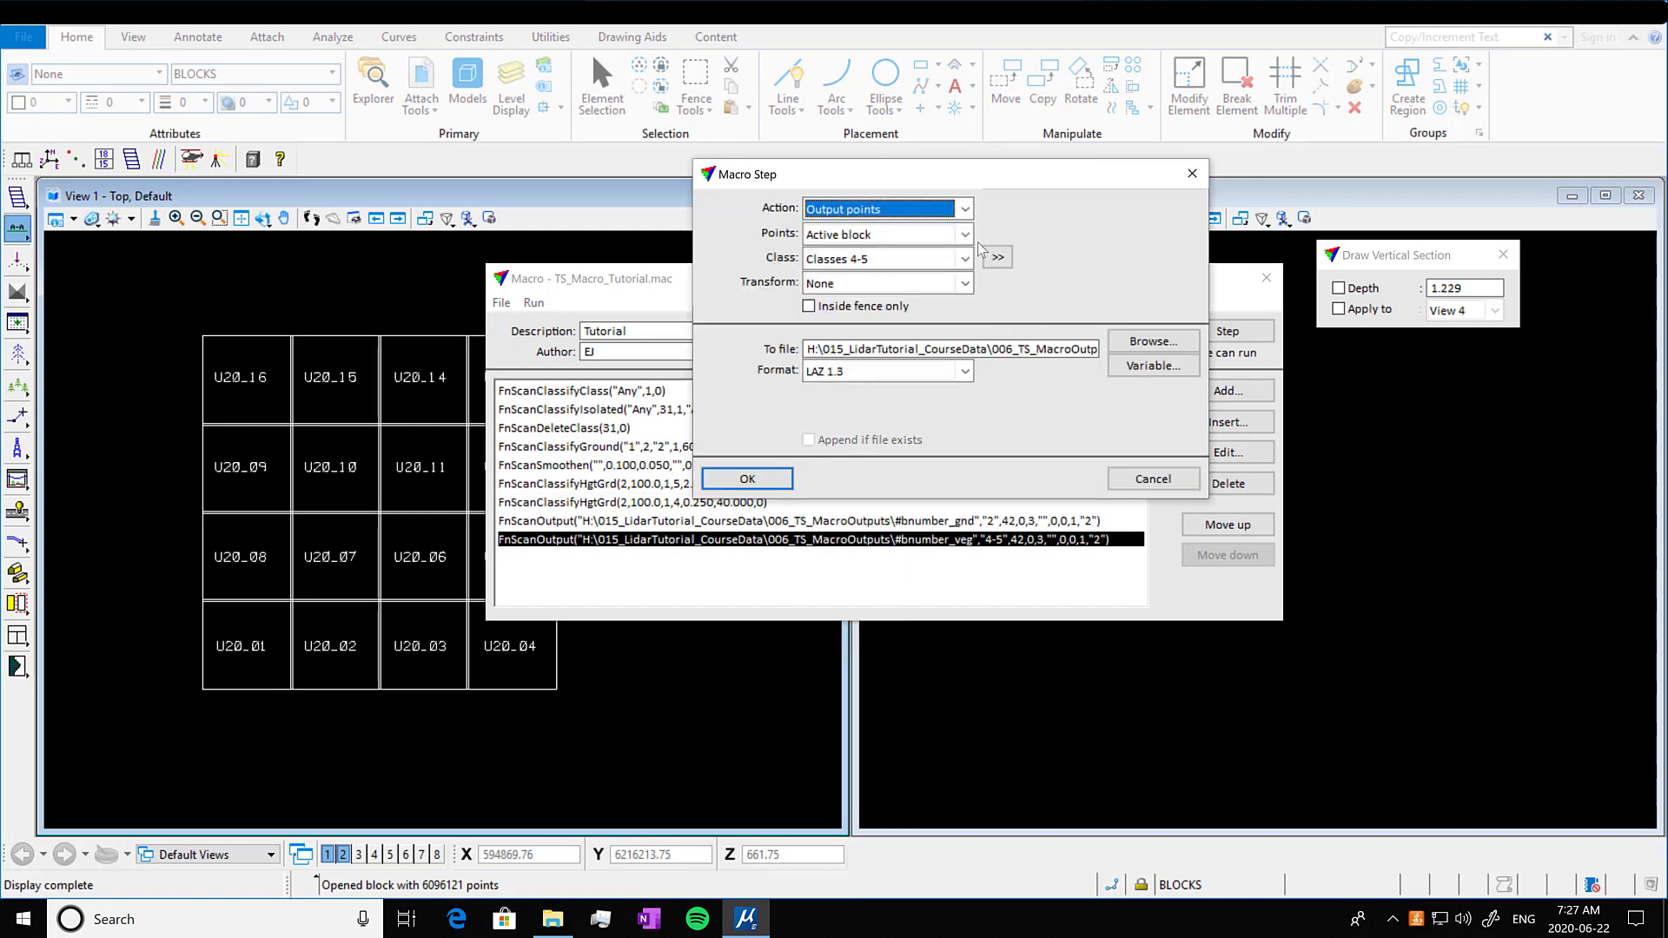
{"action": "left_click", "coordinate": [963, 259]}
{"action": "left_click", "coordinate": [999, 263]}
{"action": "left_click", "coordinate": [928, 244], "text": "ctrl"}
{"action": "left_click", "coordinate": [880, 463]}
{"action": "left_click", "coordinate": [747, 479]}
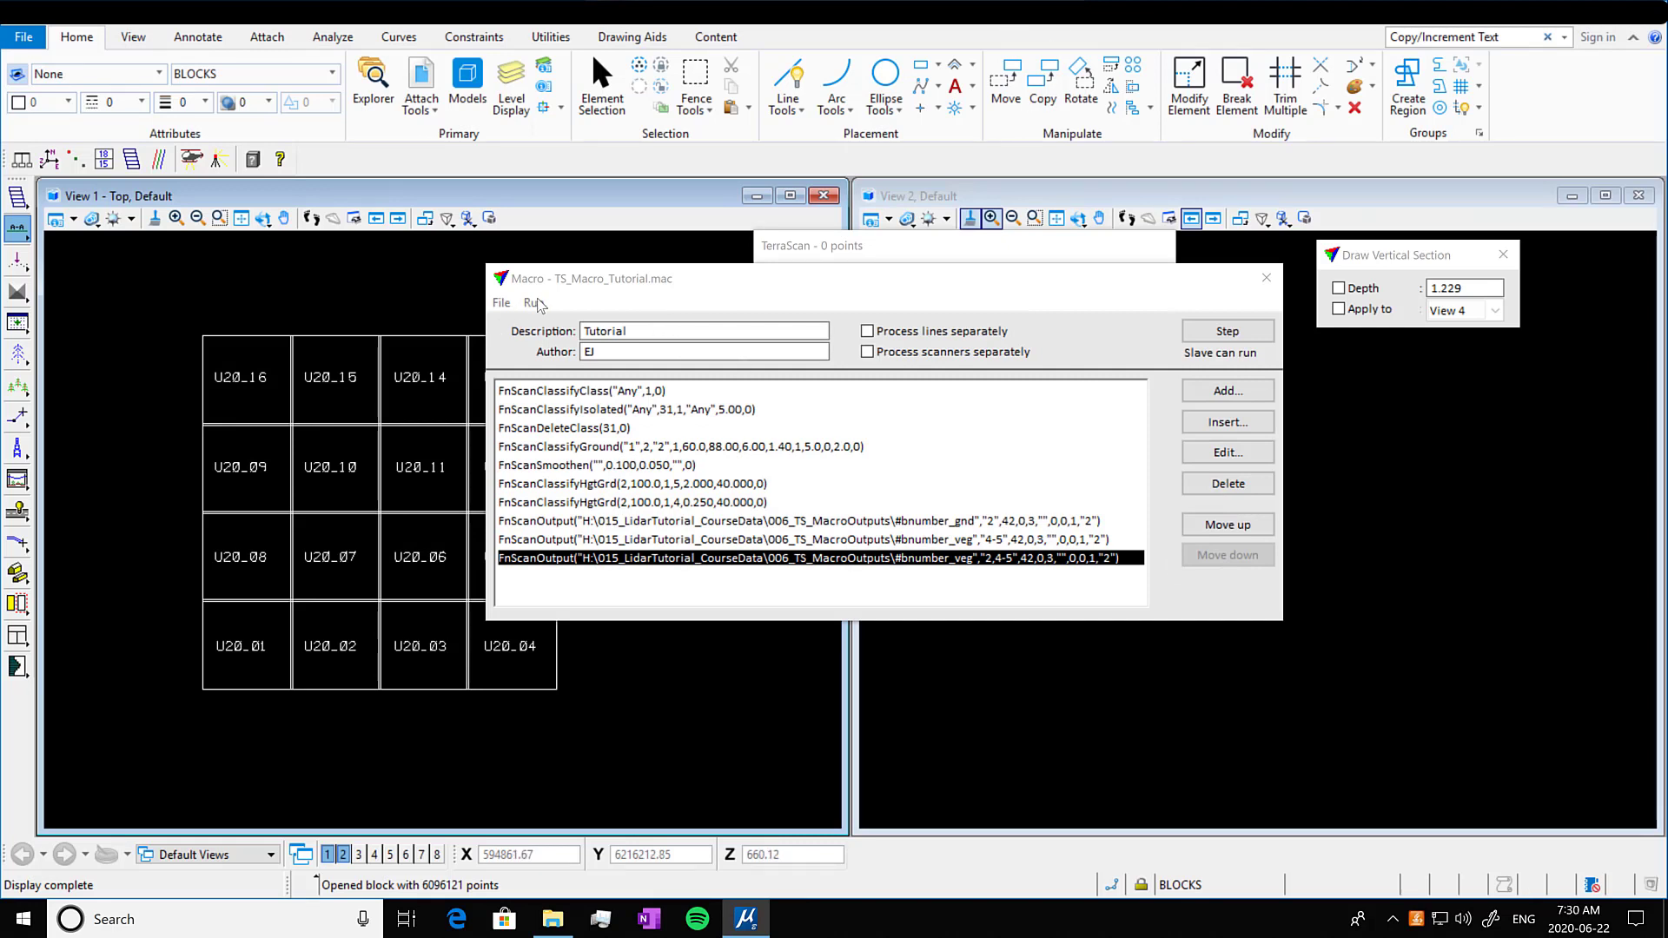
Set up a macro run on files U20_01–U20_16.laz from the 003_Project_TS folder
{"action": "left_click", "coordinate": [533, 303]}
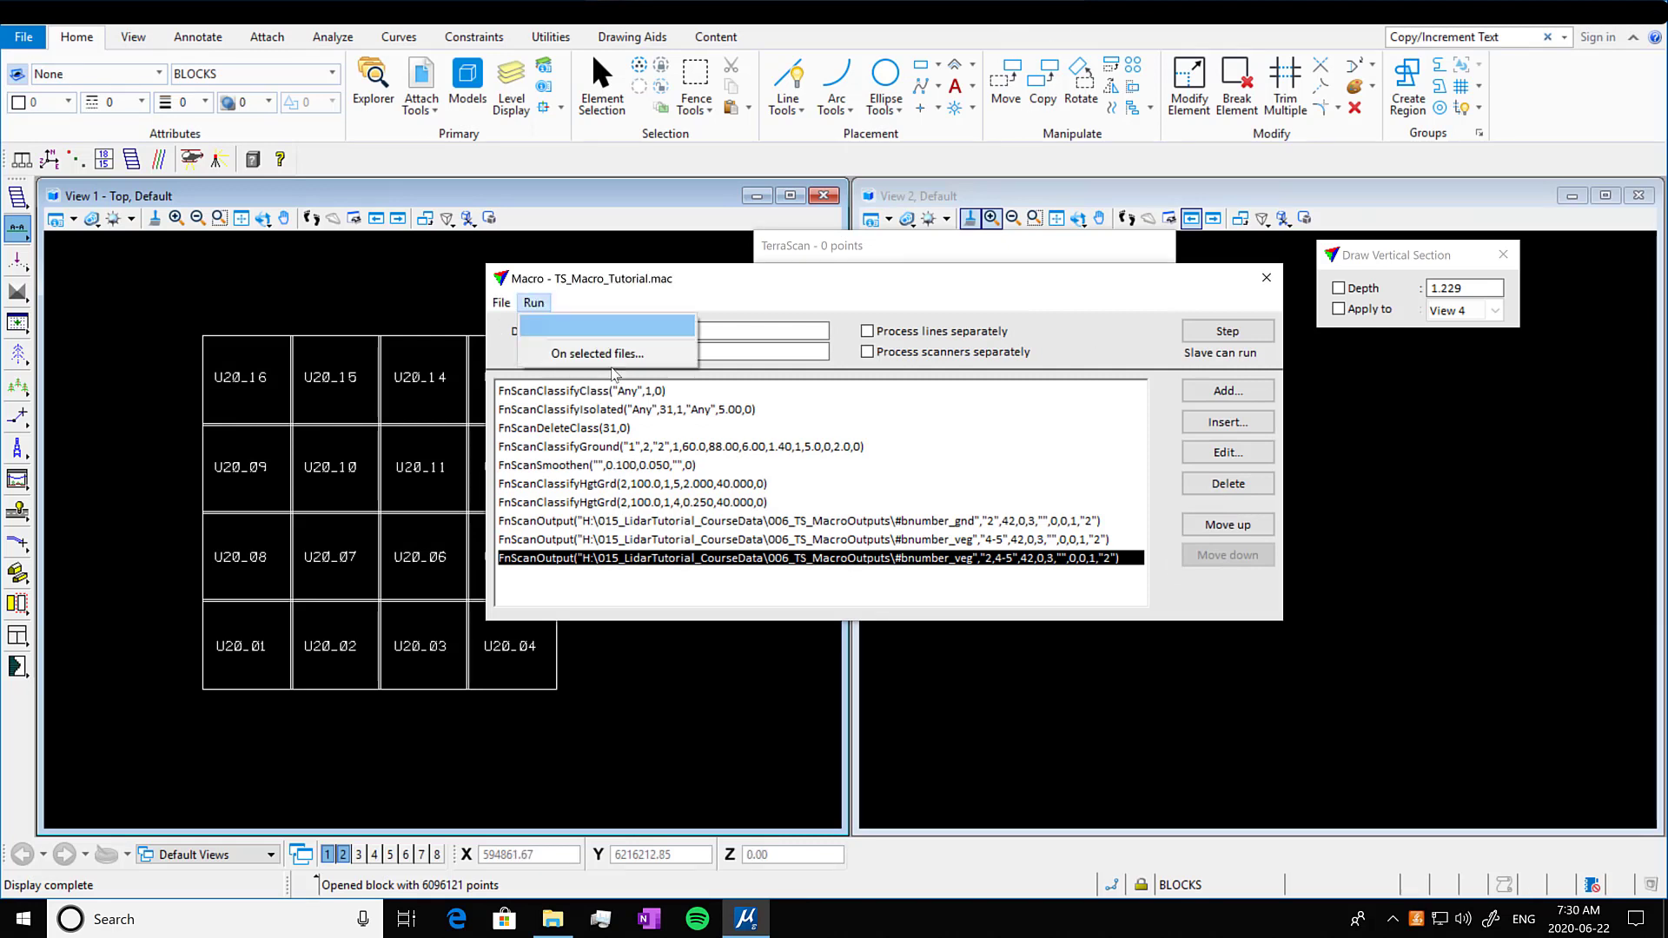
{"action": "left_click", "coordinate": [565, 360]}
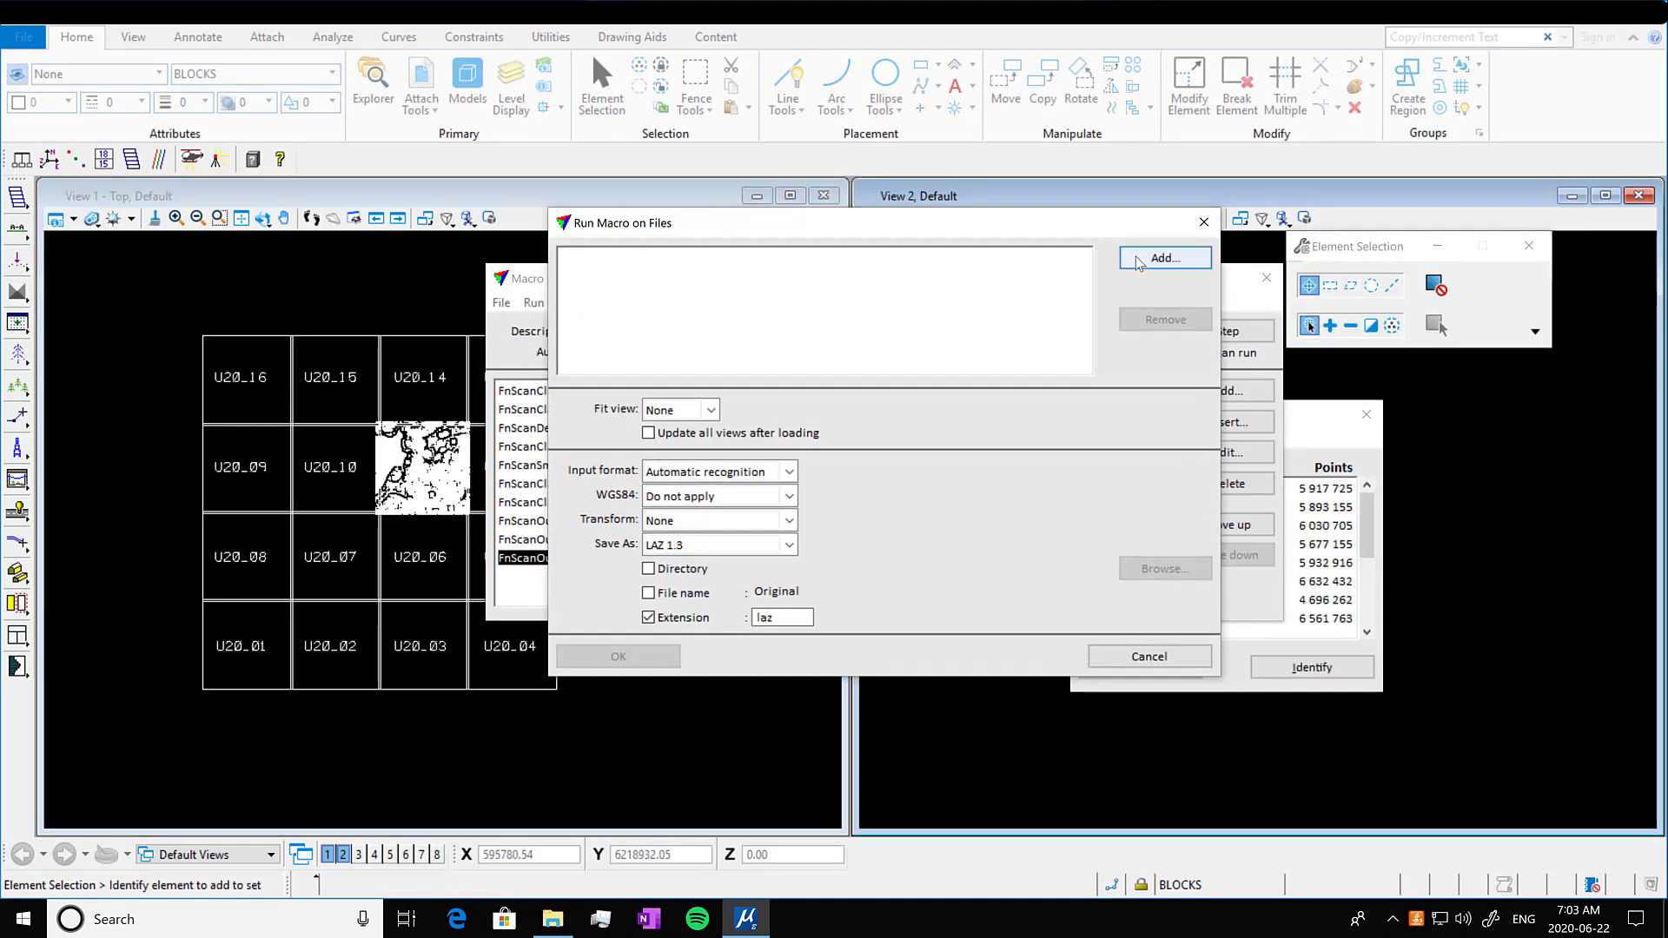
{"action": "left_click", "coordinate": [1138, 259]}
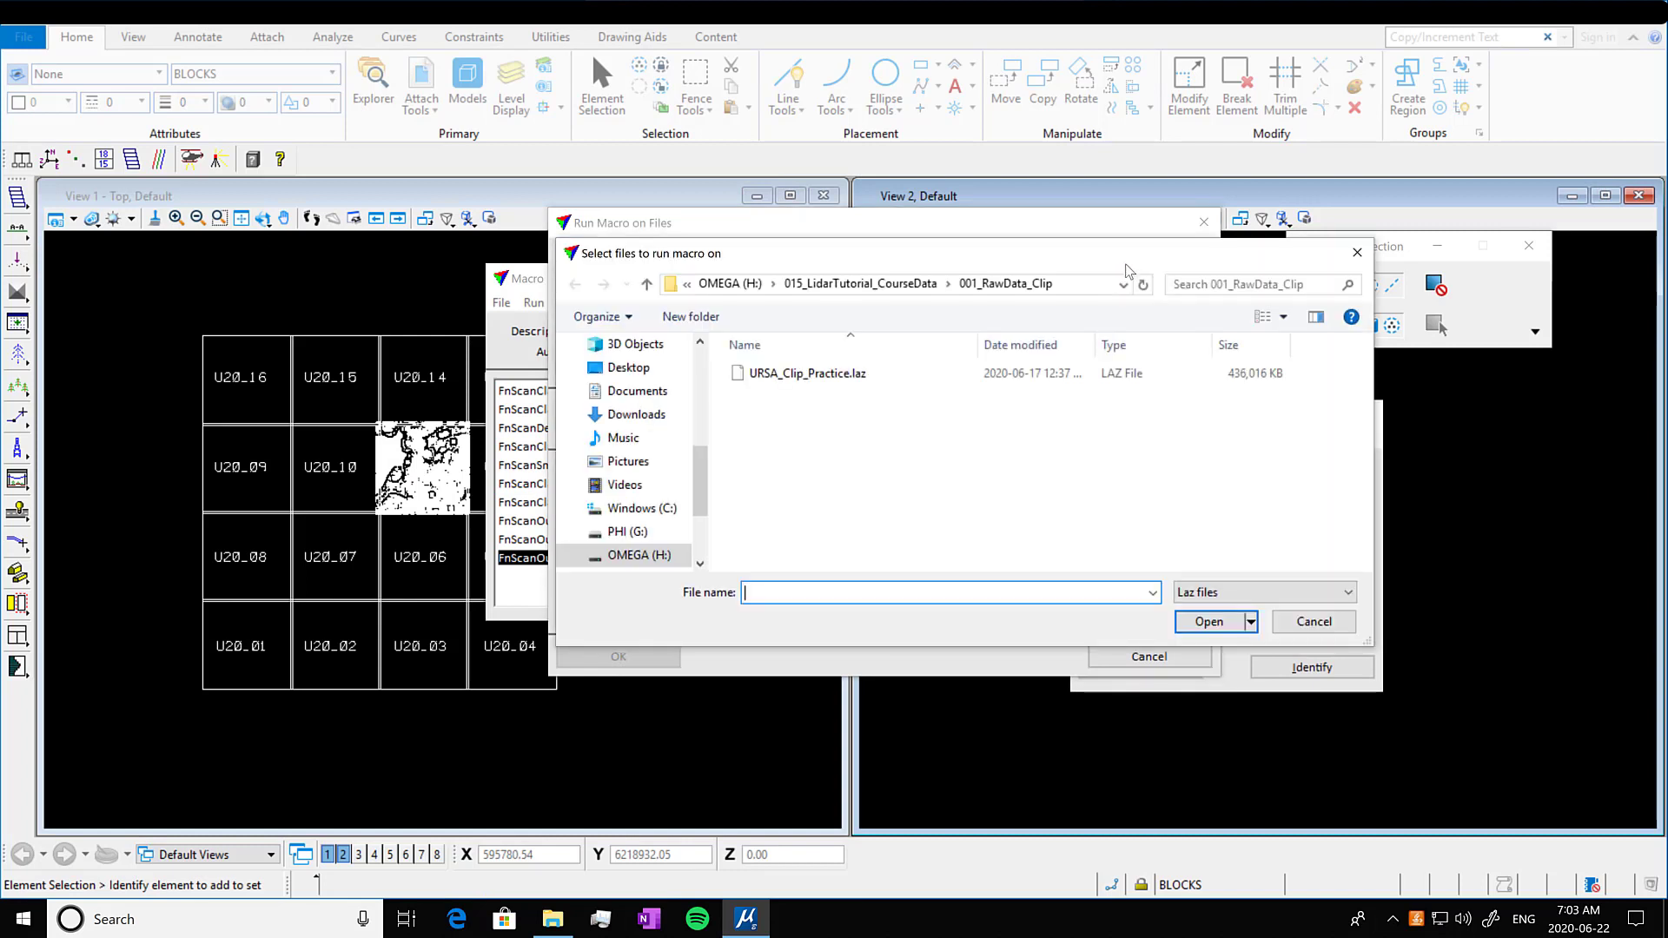
{"action": "left_click", "coordinate": [861, 284]}
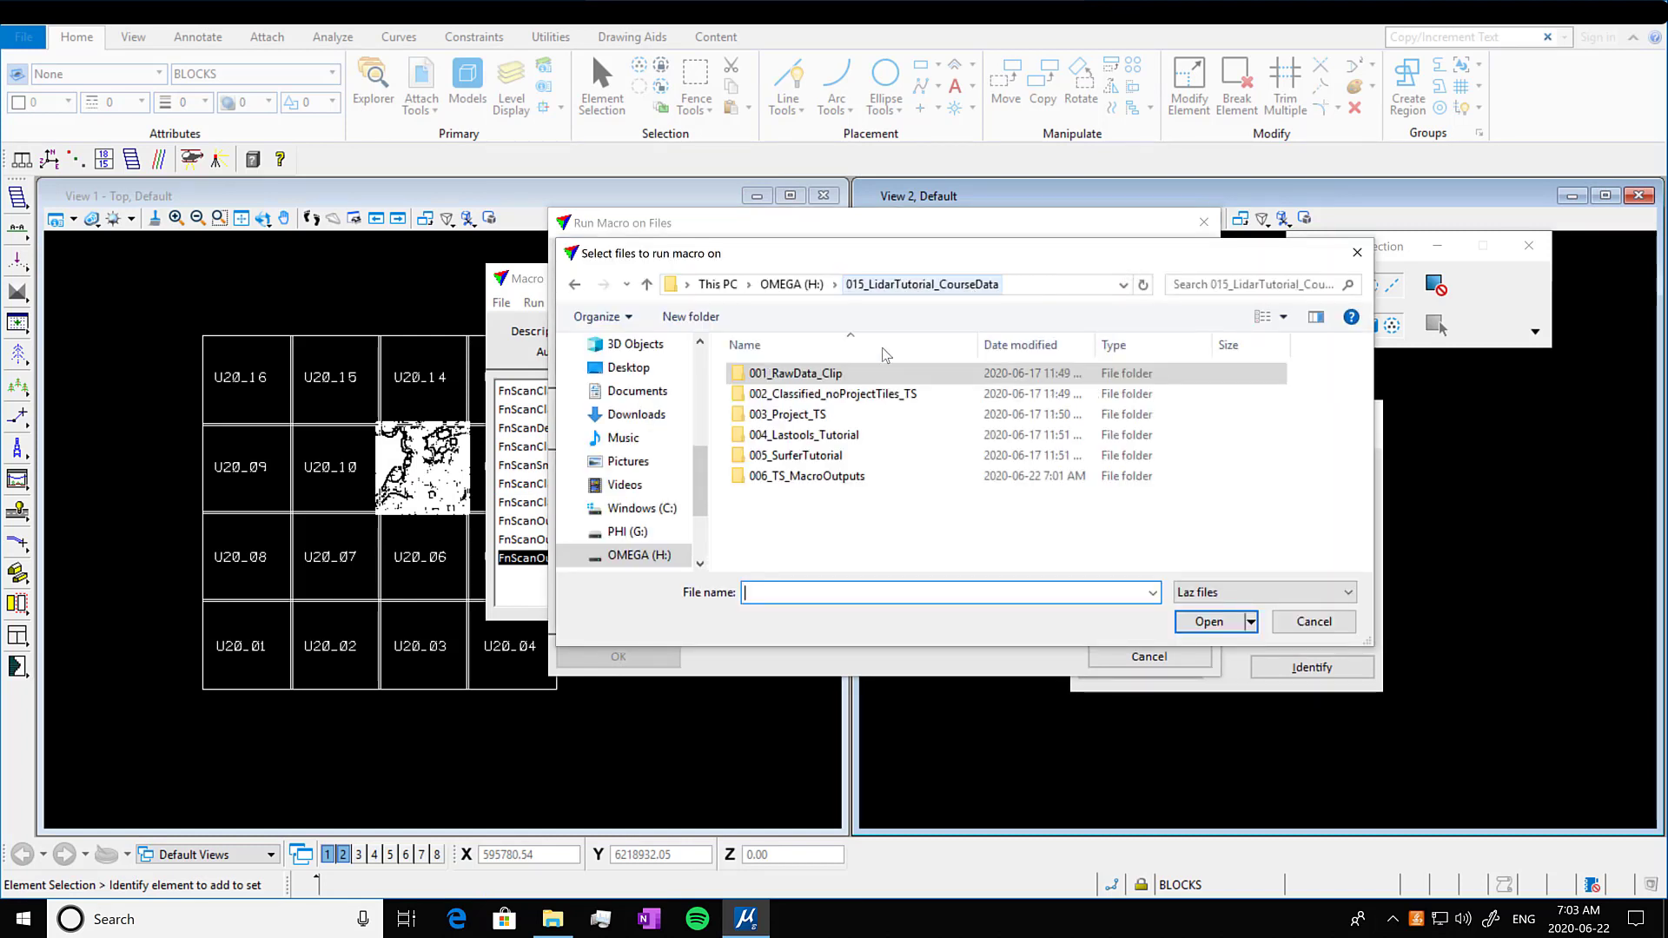
{"action": "double_click", "coordinate": [859, 416]}
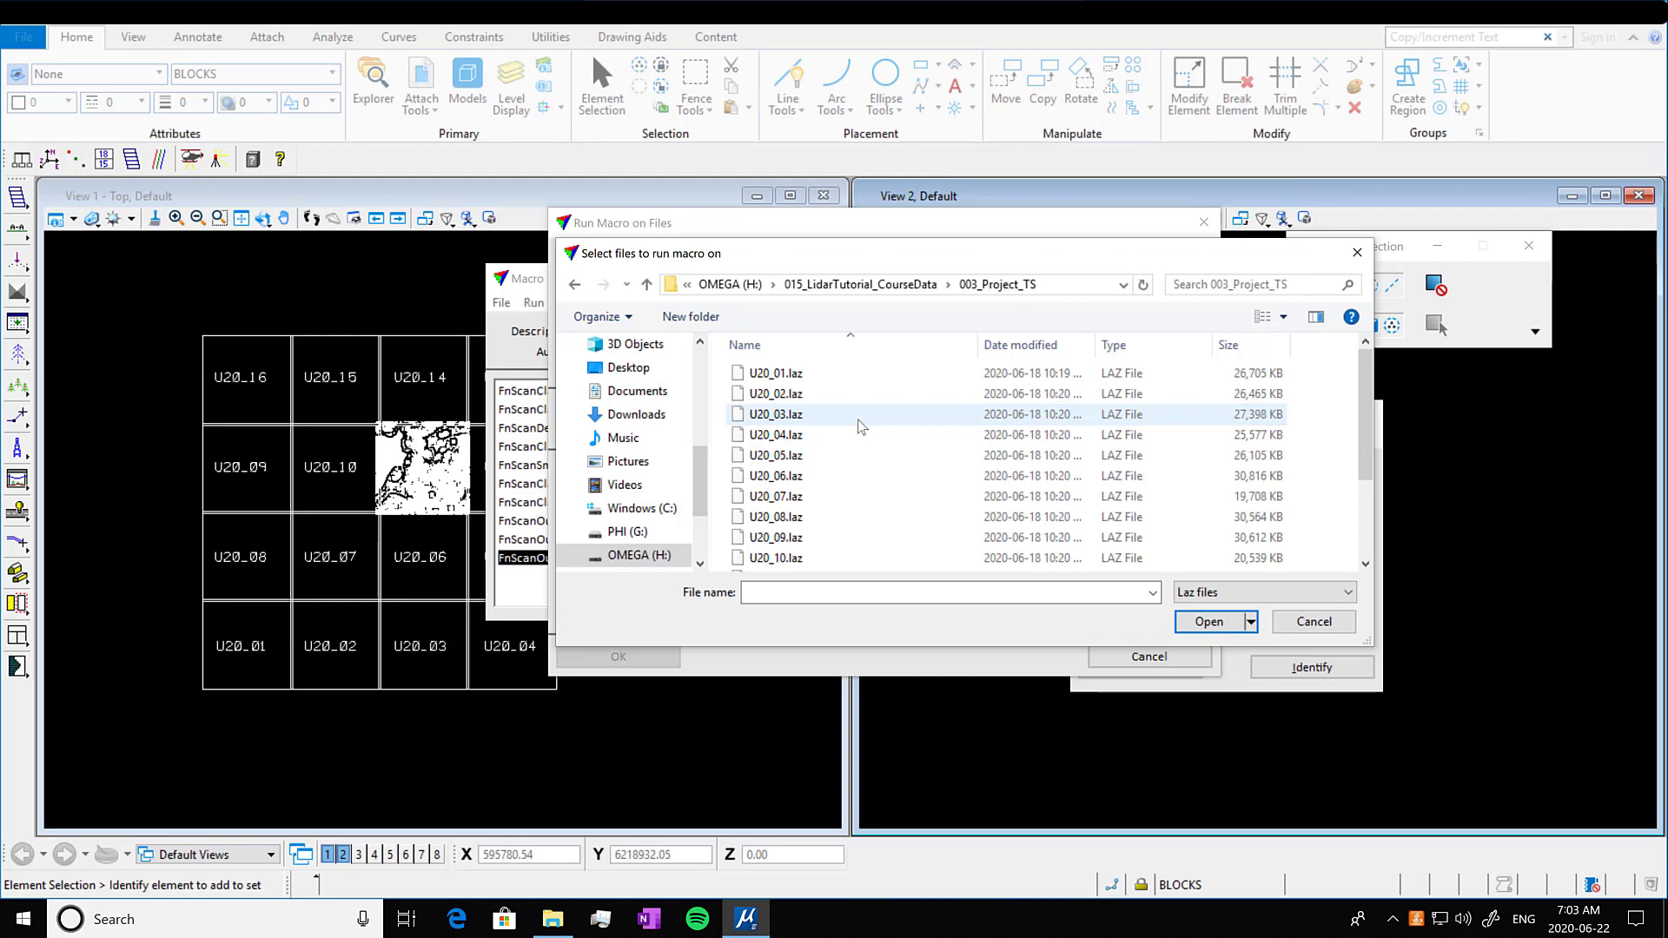
{"action": "left_click", "coordinate": [858, 374]}
{"action": "scroll", "coordinate": [956, 522], "scroll_direction": "down", "scroll_amount": 2}
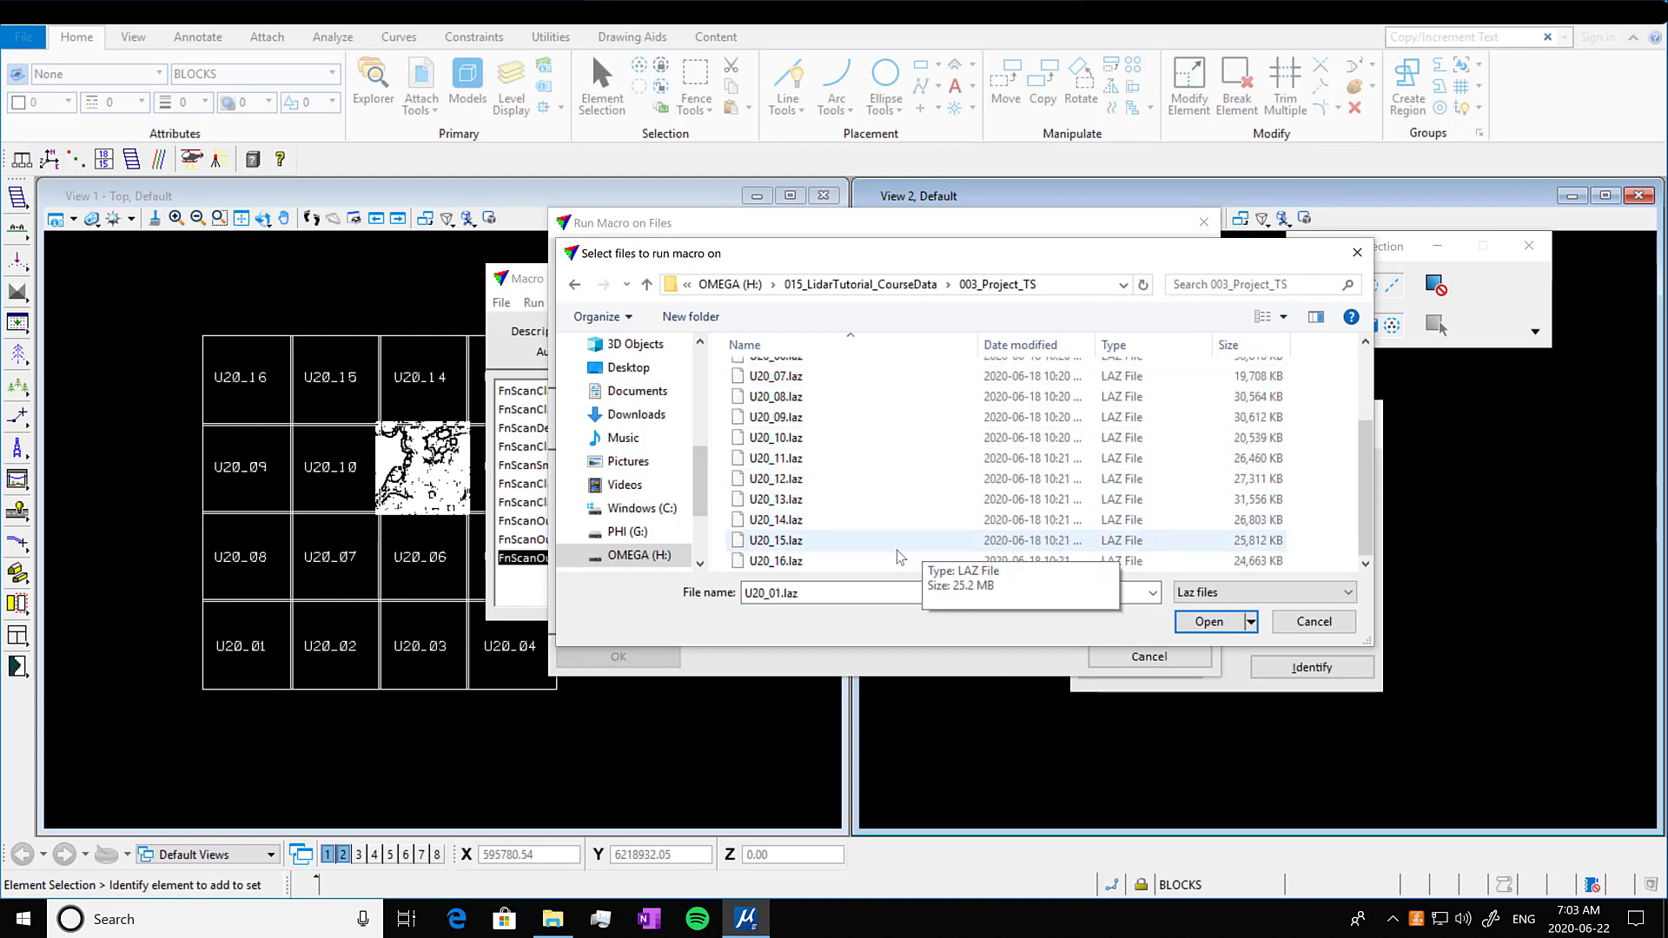
{"action": "left_click", "coordinate": [797, 562], "text": "shift"}
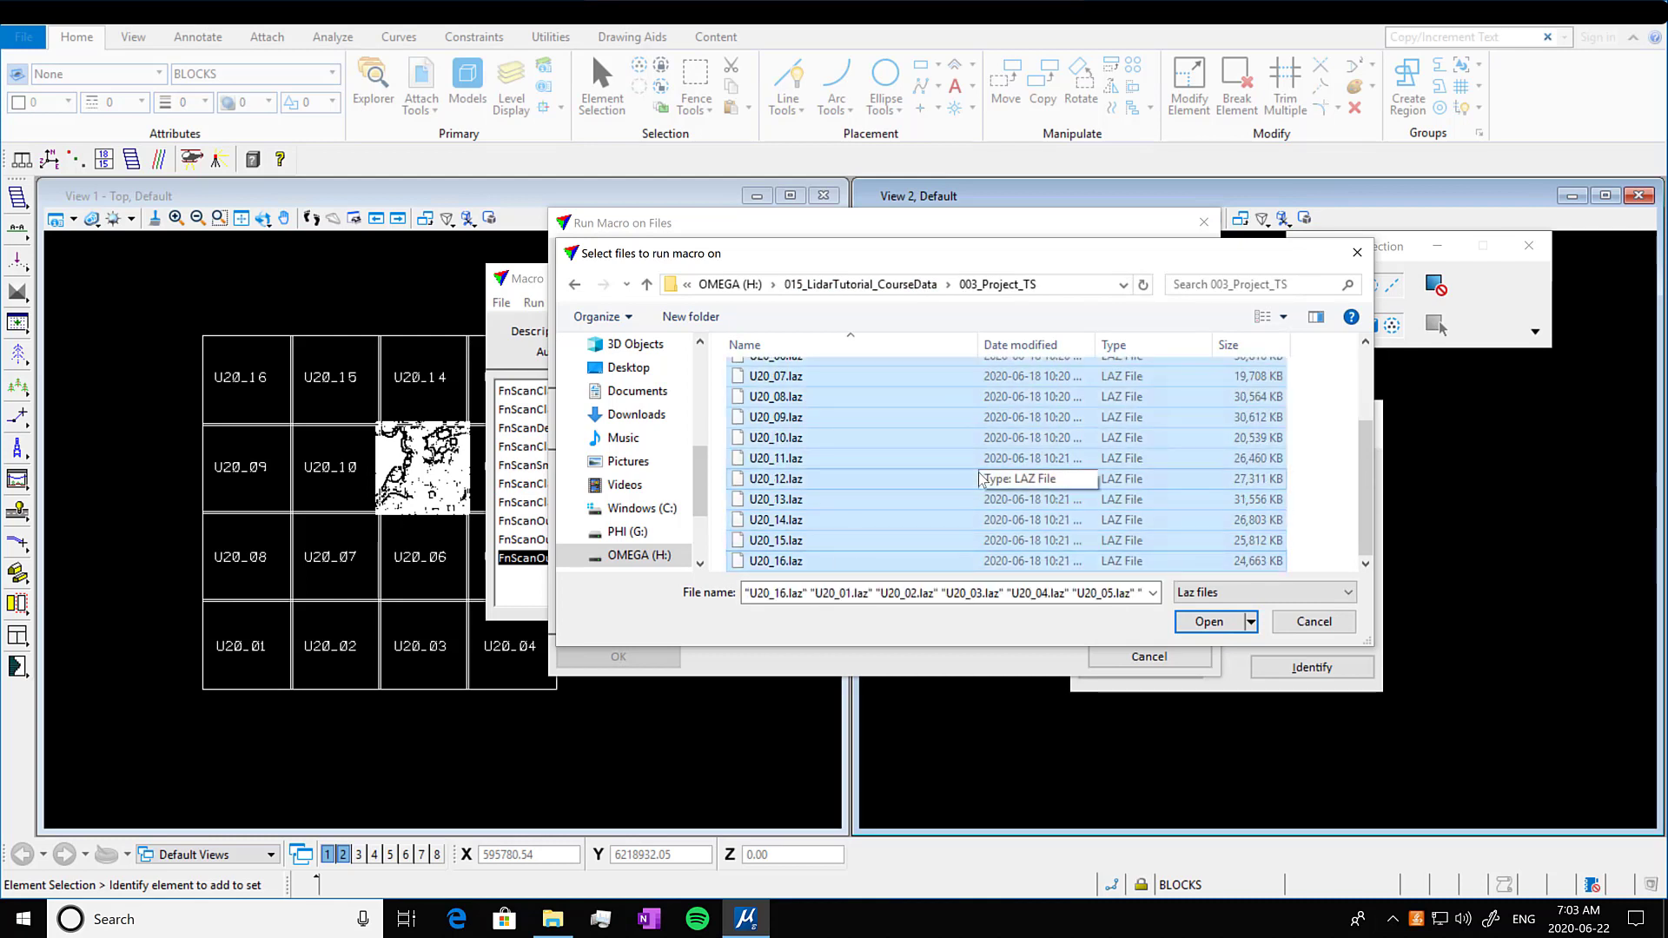
{"action": "scroll", "coordinate": [999, 486], "scroll_direction": "up", "scroll_amount": 2}
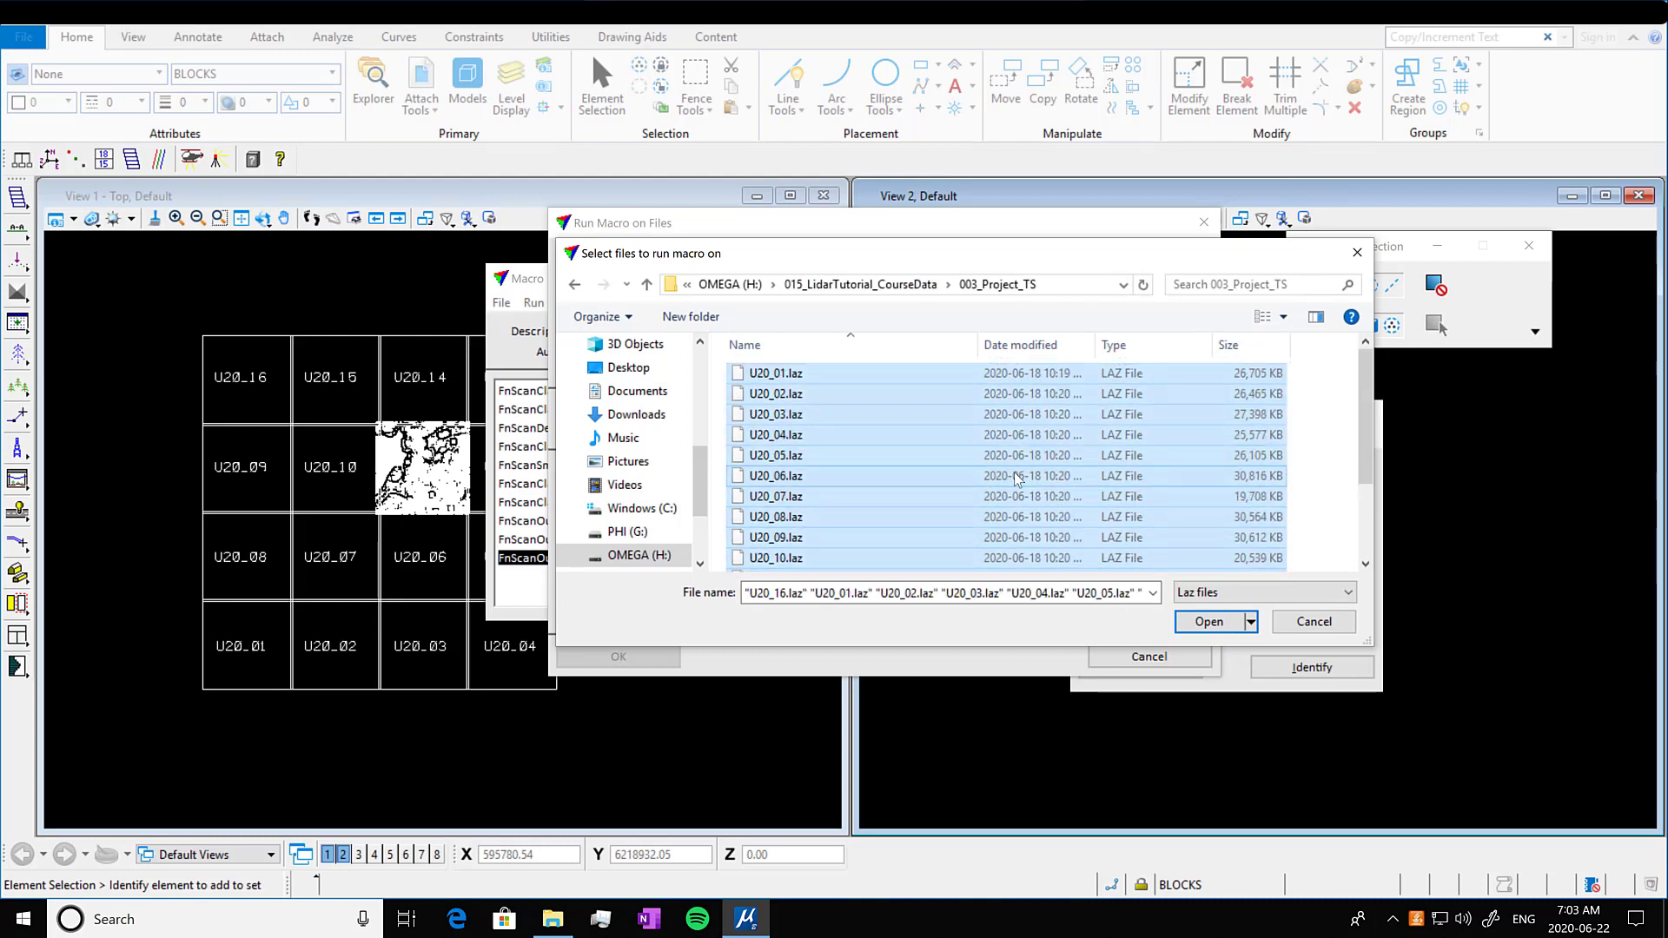
{"action": "left_click", "coordinate": [1208, 622]}
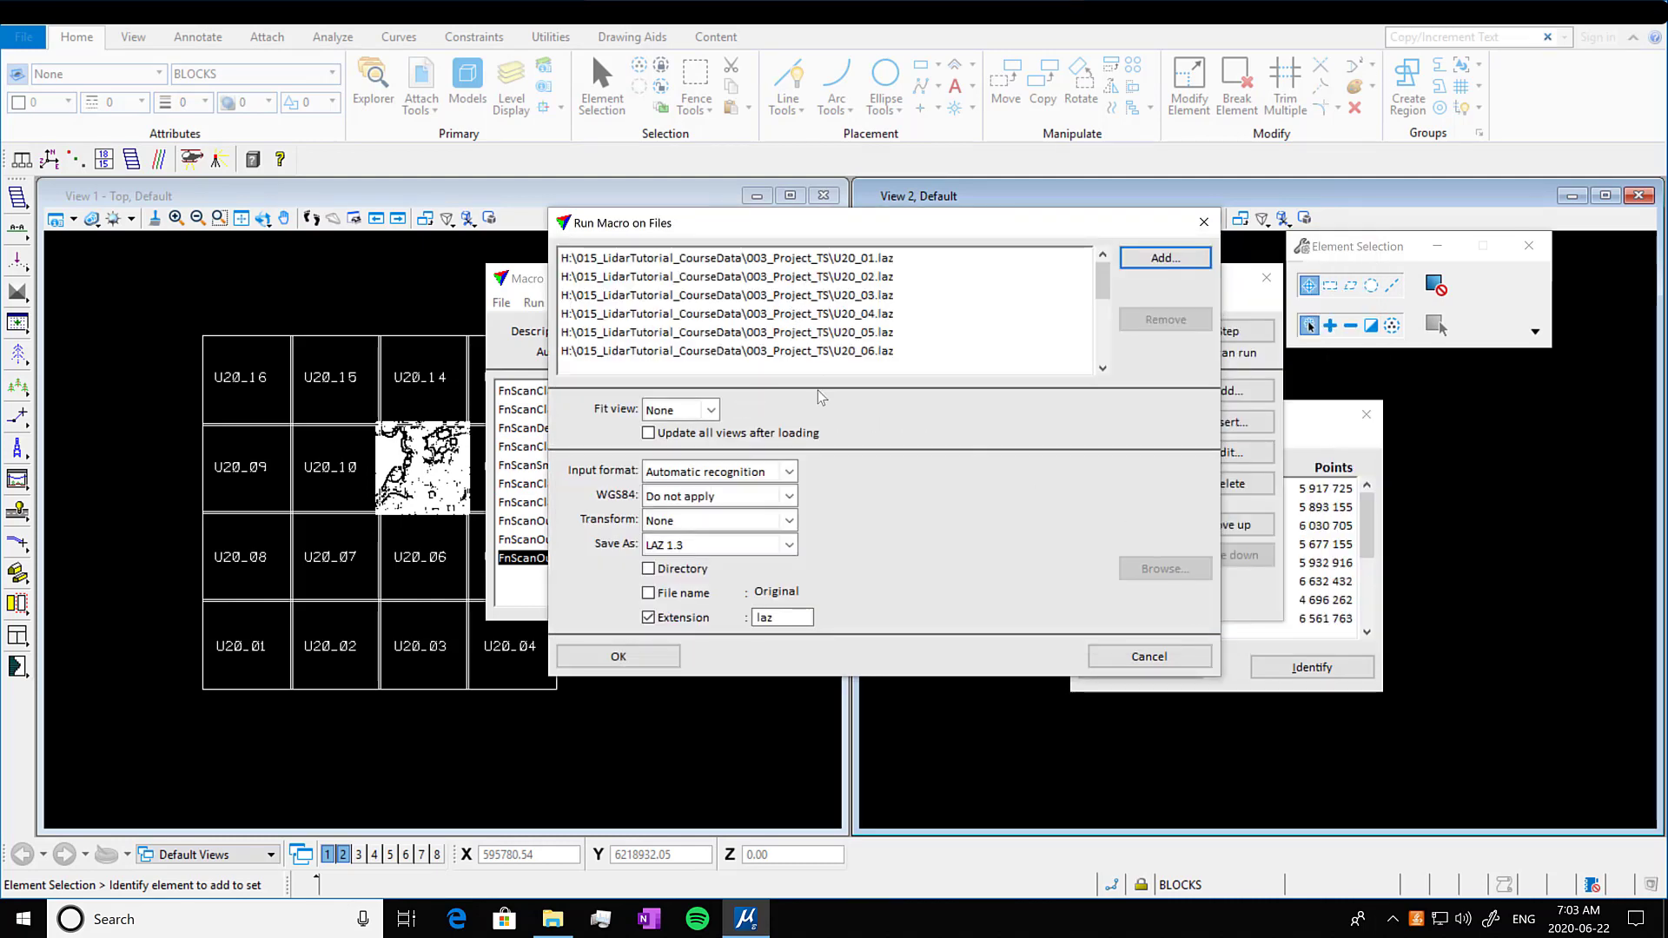
Check the run's format settings, keeping Automatic recognition as the input format
{"action": "left_click", "coordinate": [791, 497]}
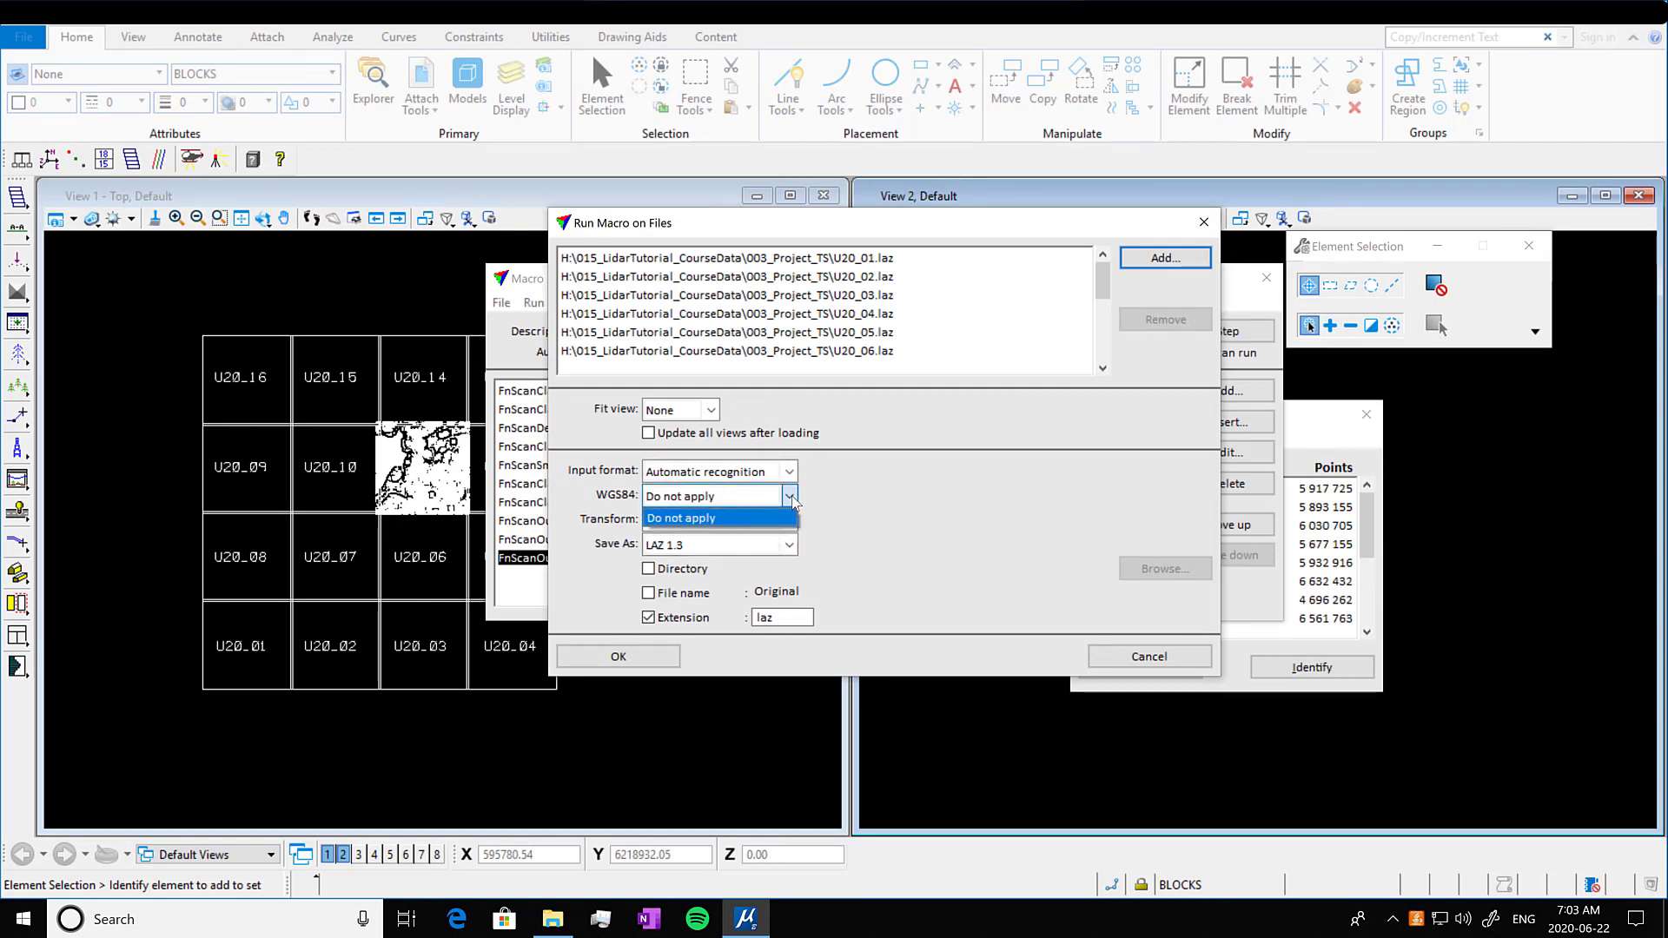
{"action": "left_click", "coordinate": [792, 499]}
{"action": "key", "text": "shift+Tab"}
{"action": "key", "text": "alt+Down"}
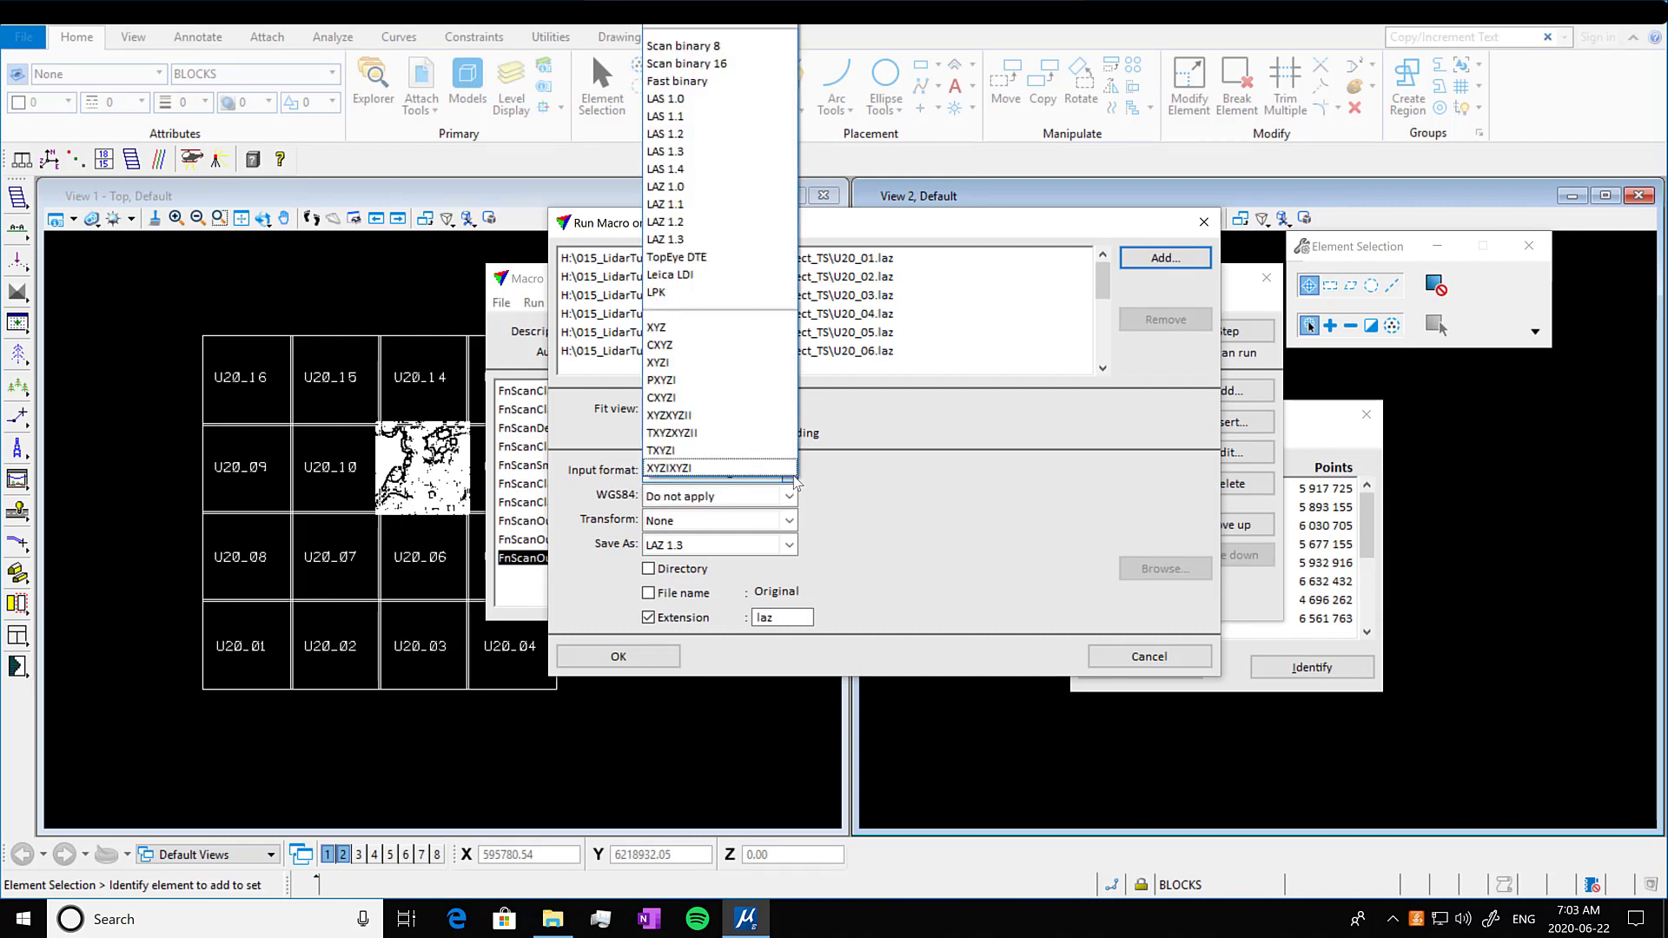
{"action": "key", "text": "Escape"}
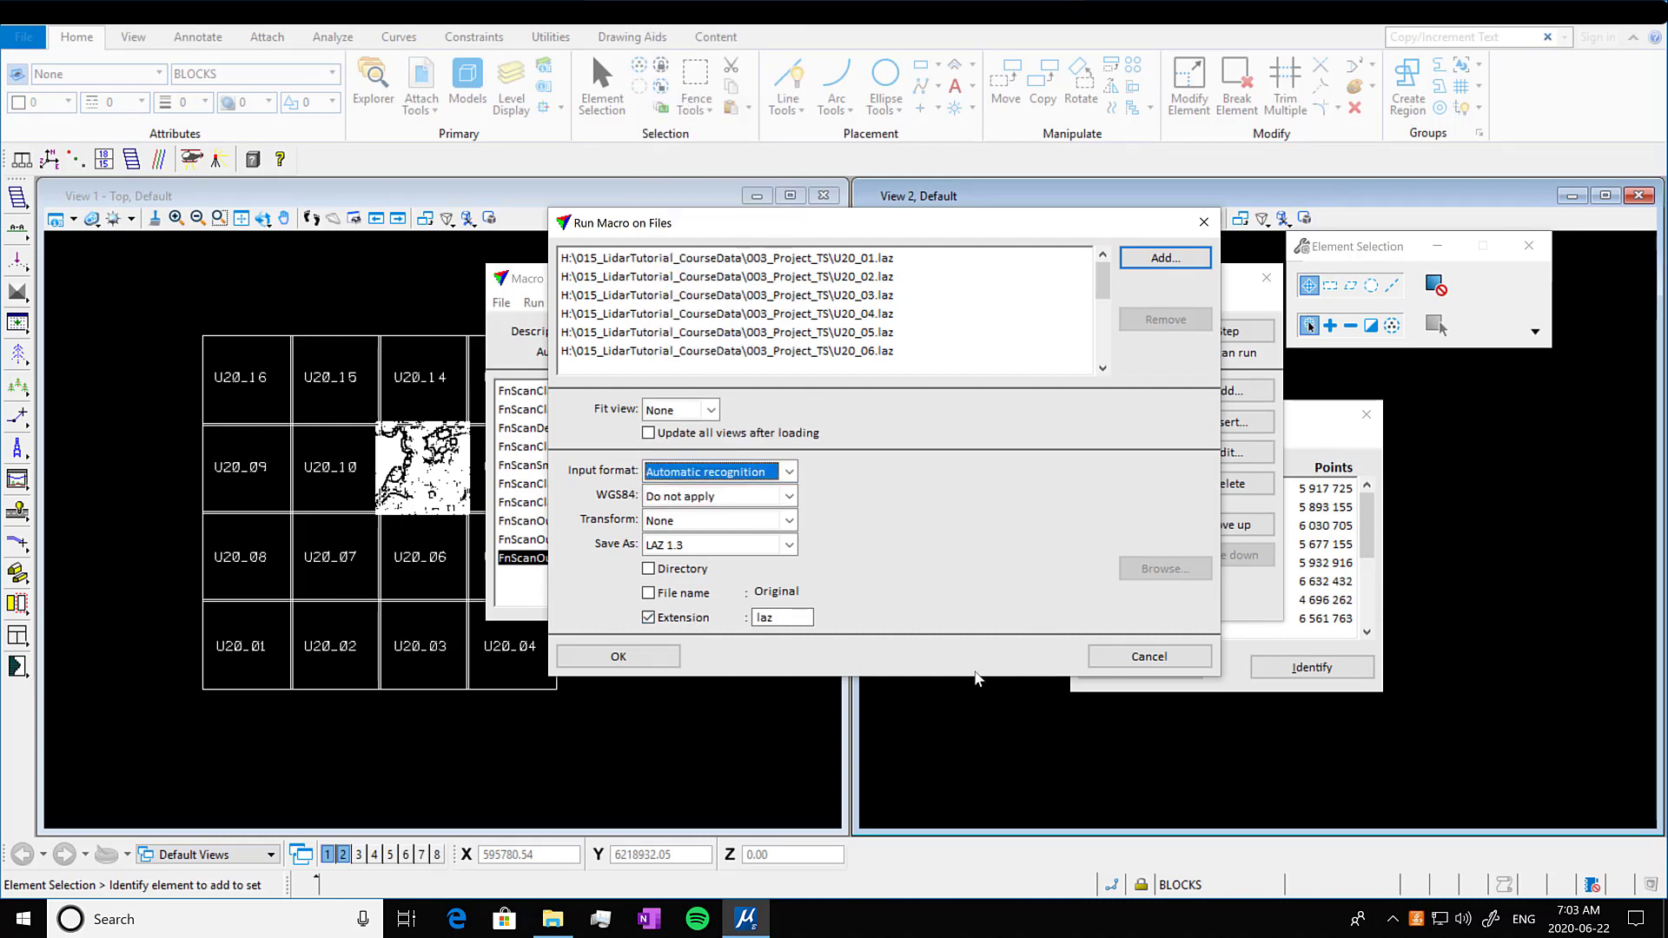
Run the macro on all sixteen tiles, review the log through U20_16.laz, and close it
{"action": "left_click", "coordinate": [668, 663]}
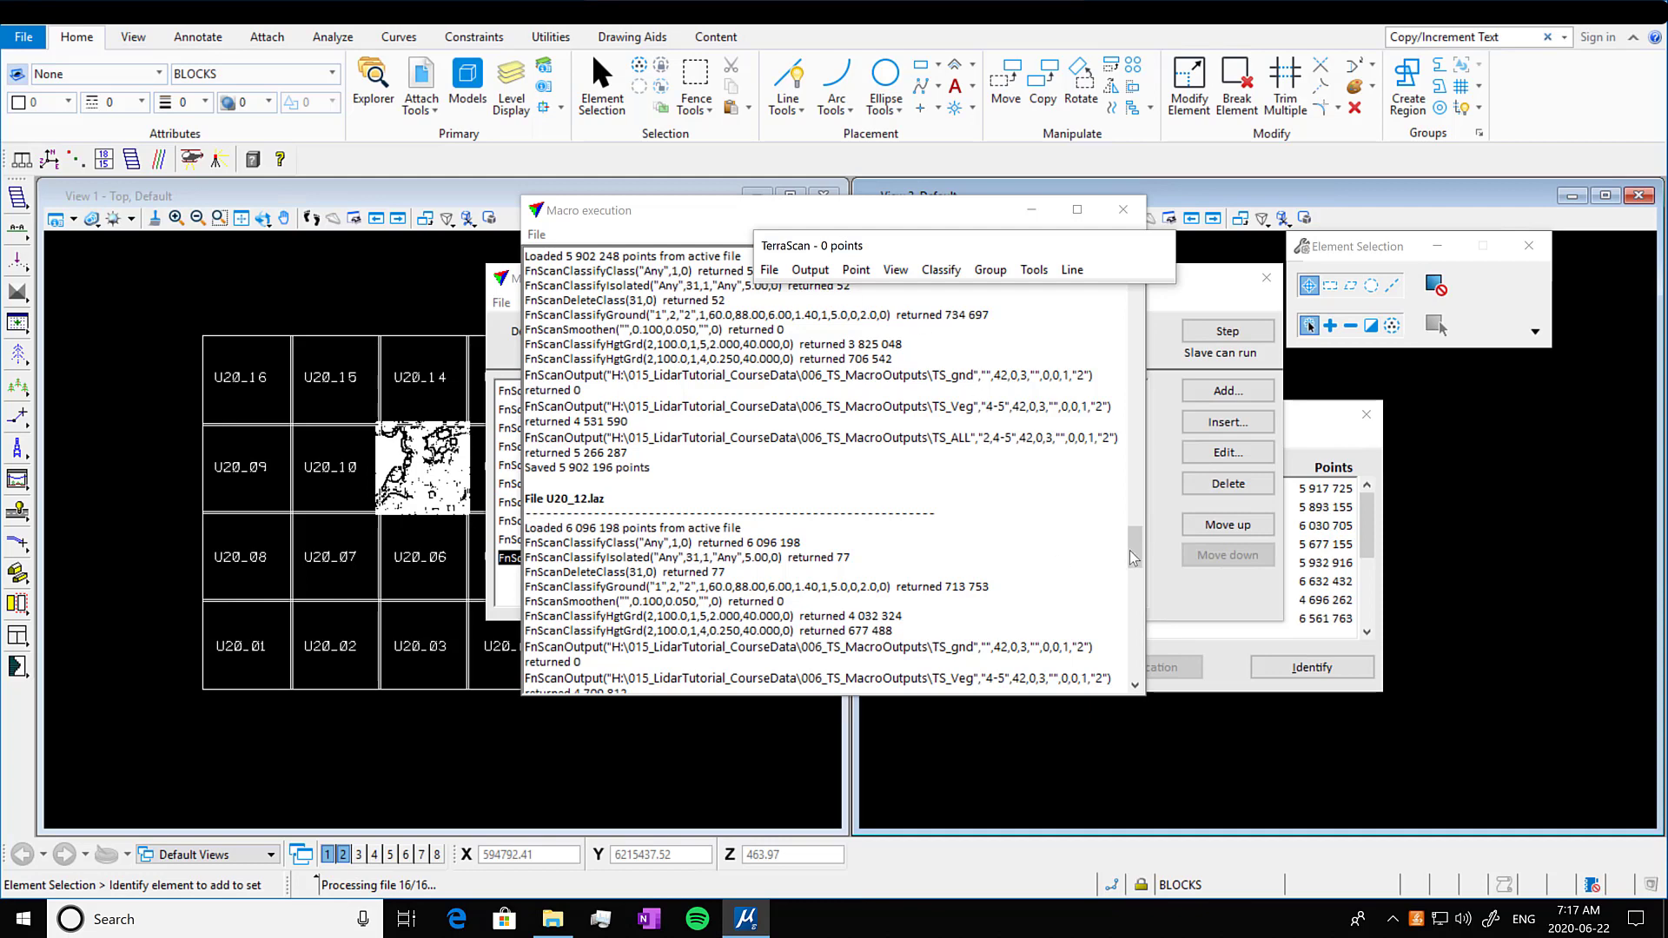
{"action": "left_click", "coordinate": [1140, 589]}
{"action": "left_click_drag", "start_coordinate": [1128, 556], "coordinate": [1133, 617]}
{"action": "scroll", "coordinate": [907, 429], "scroll_direction": "down", "scroll_amount": 8}
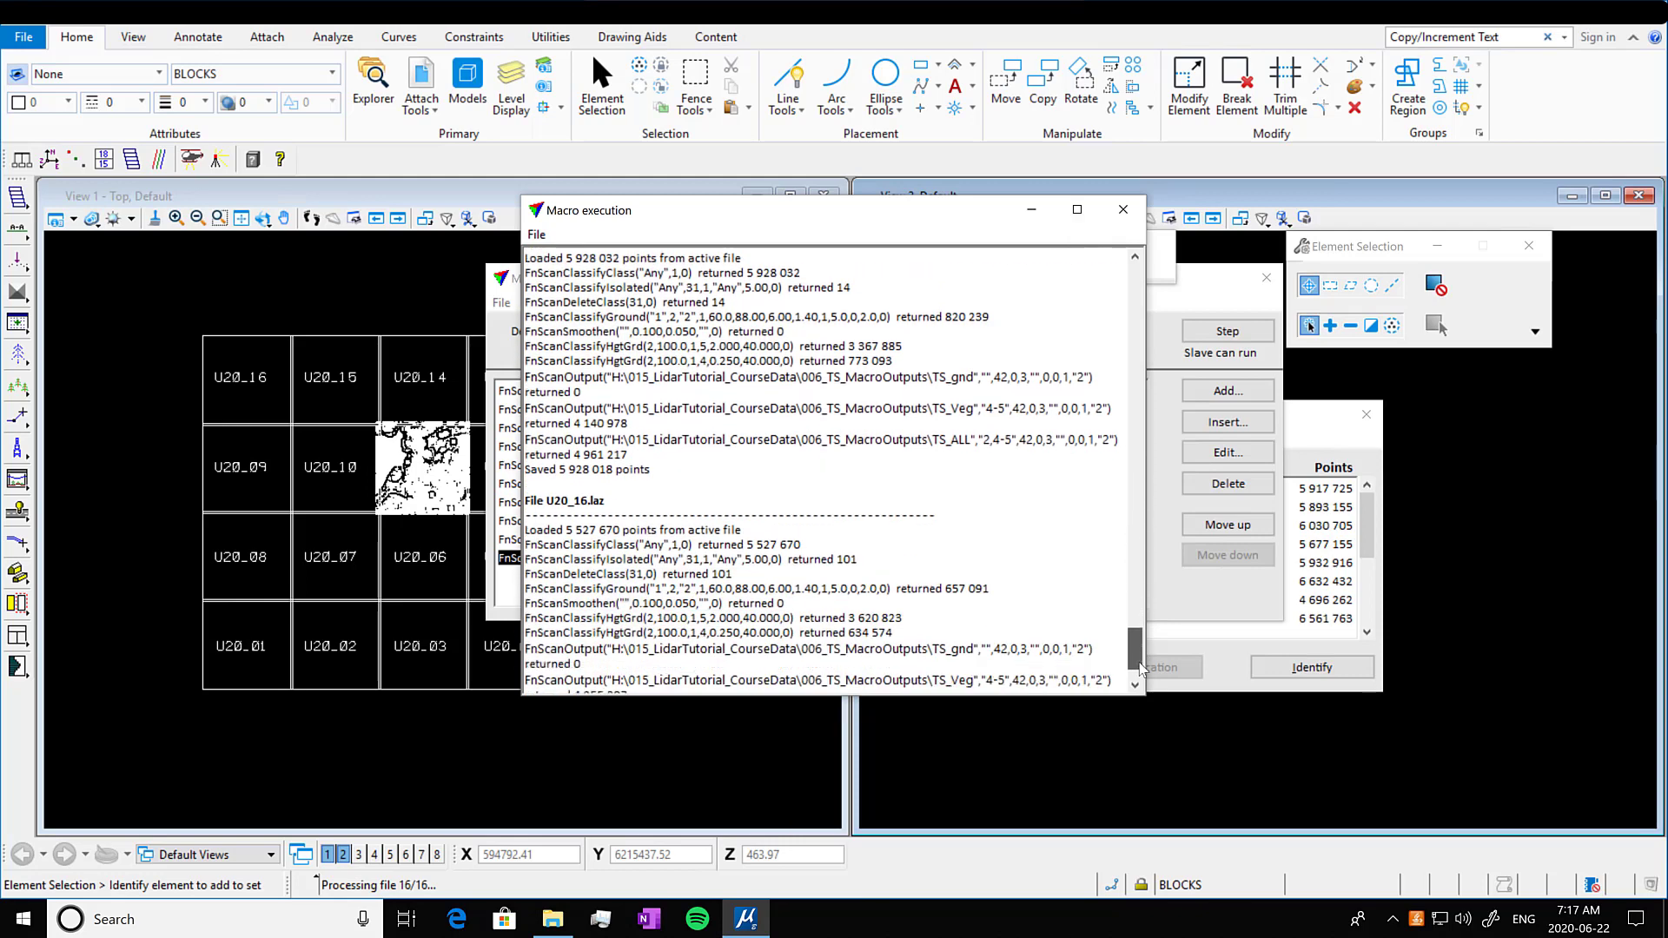
{"action": "left_click", "coordinate": [1124, 211]}
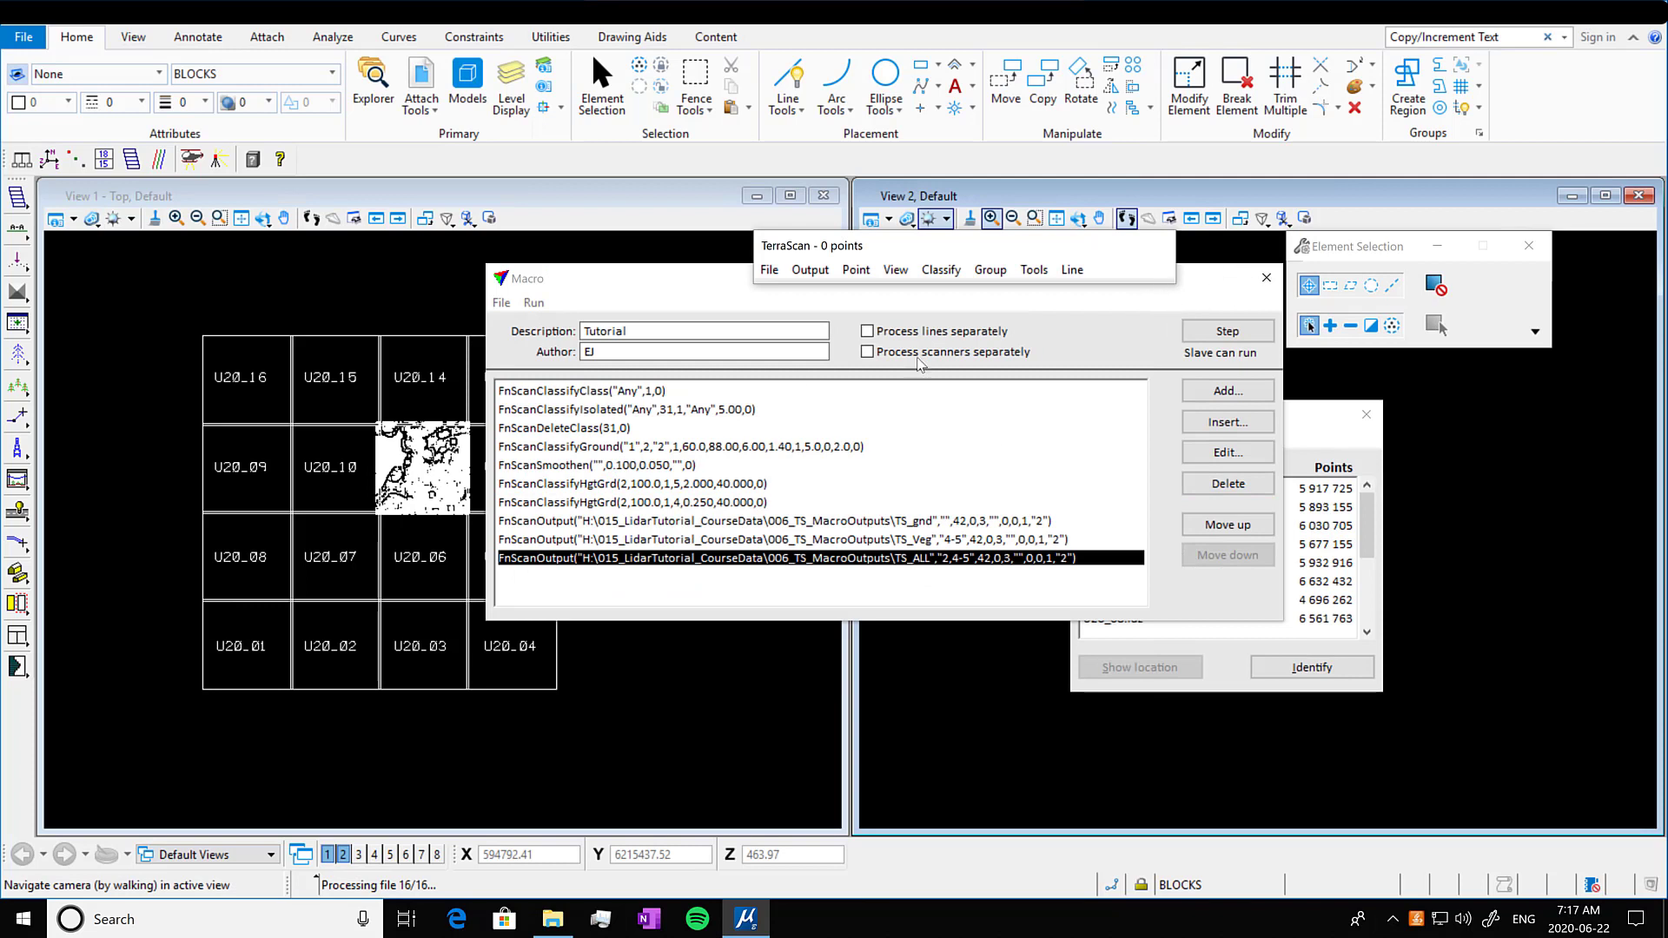
Save the macro as TS_Macro_Tutorial in H:\015_LidarTutorial_CourseData
{"action": "left_click", "coordinate": [501, 302]}
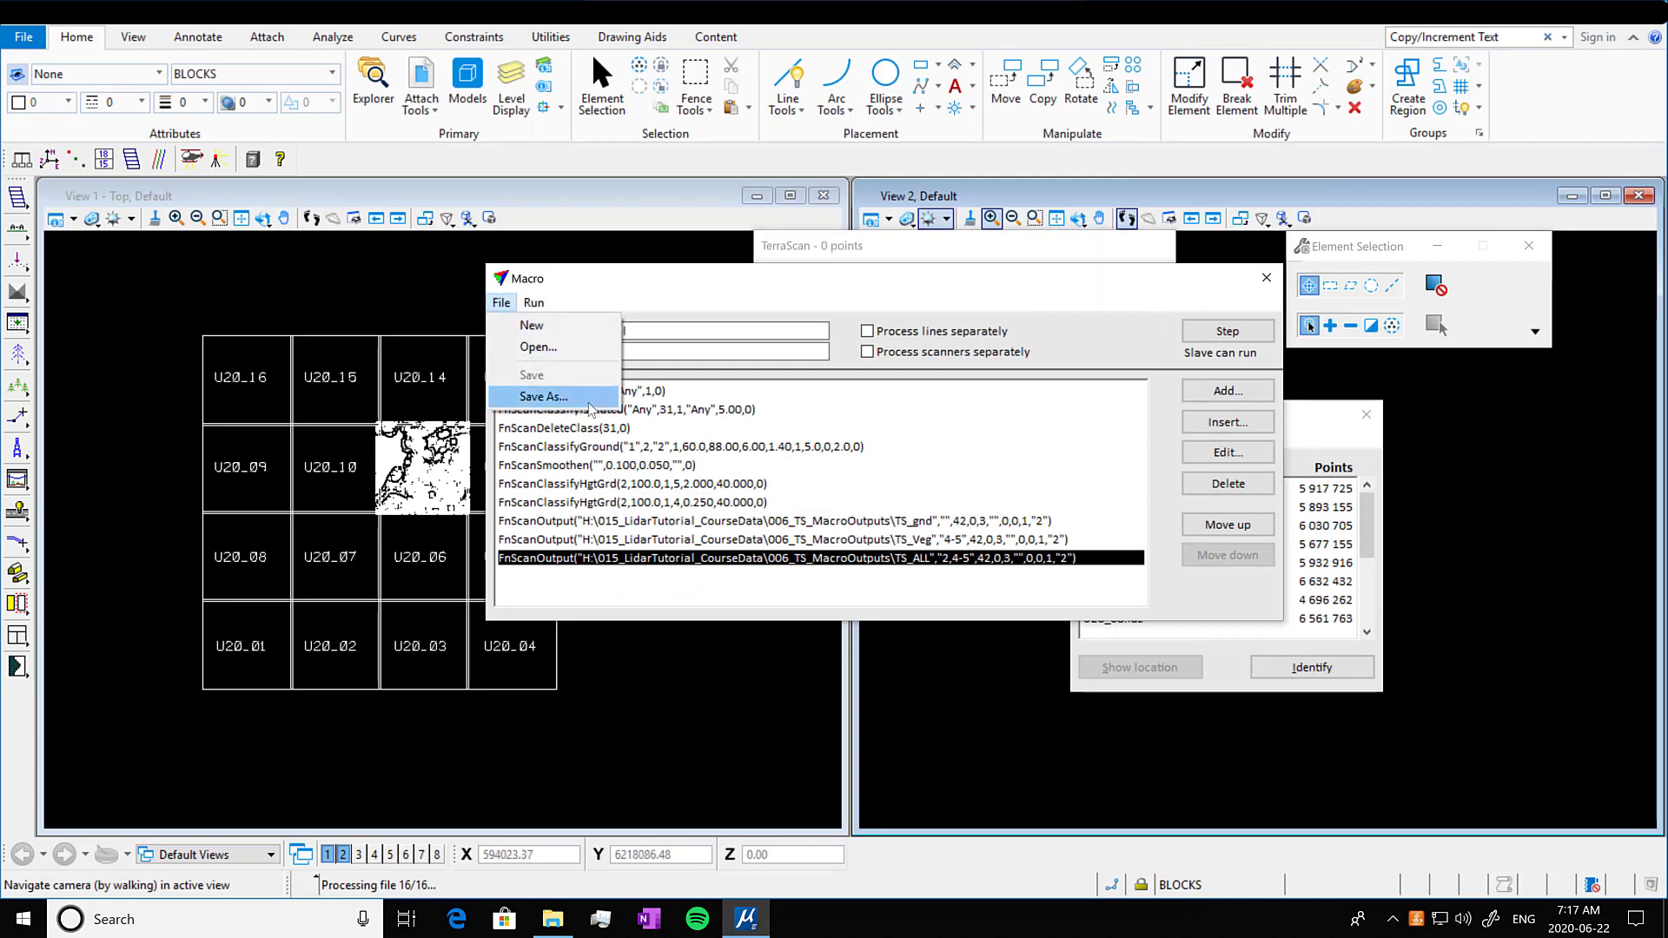
{"action": "left_click", "coordinate": [544, 396]}
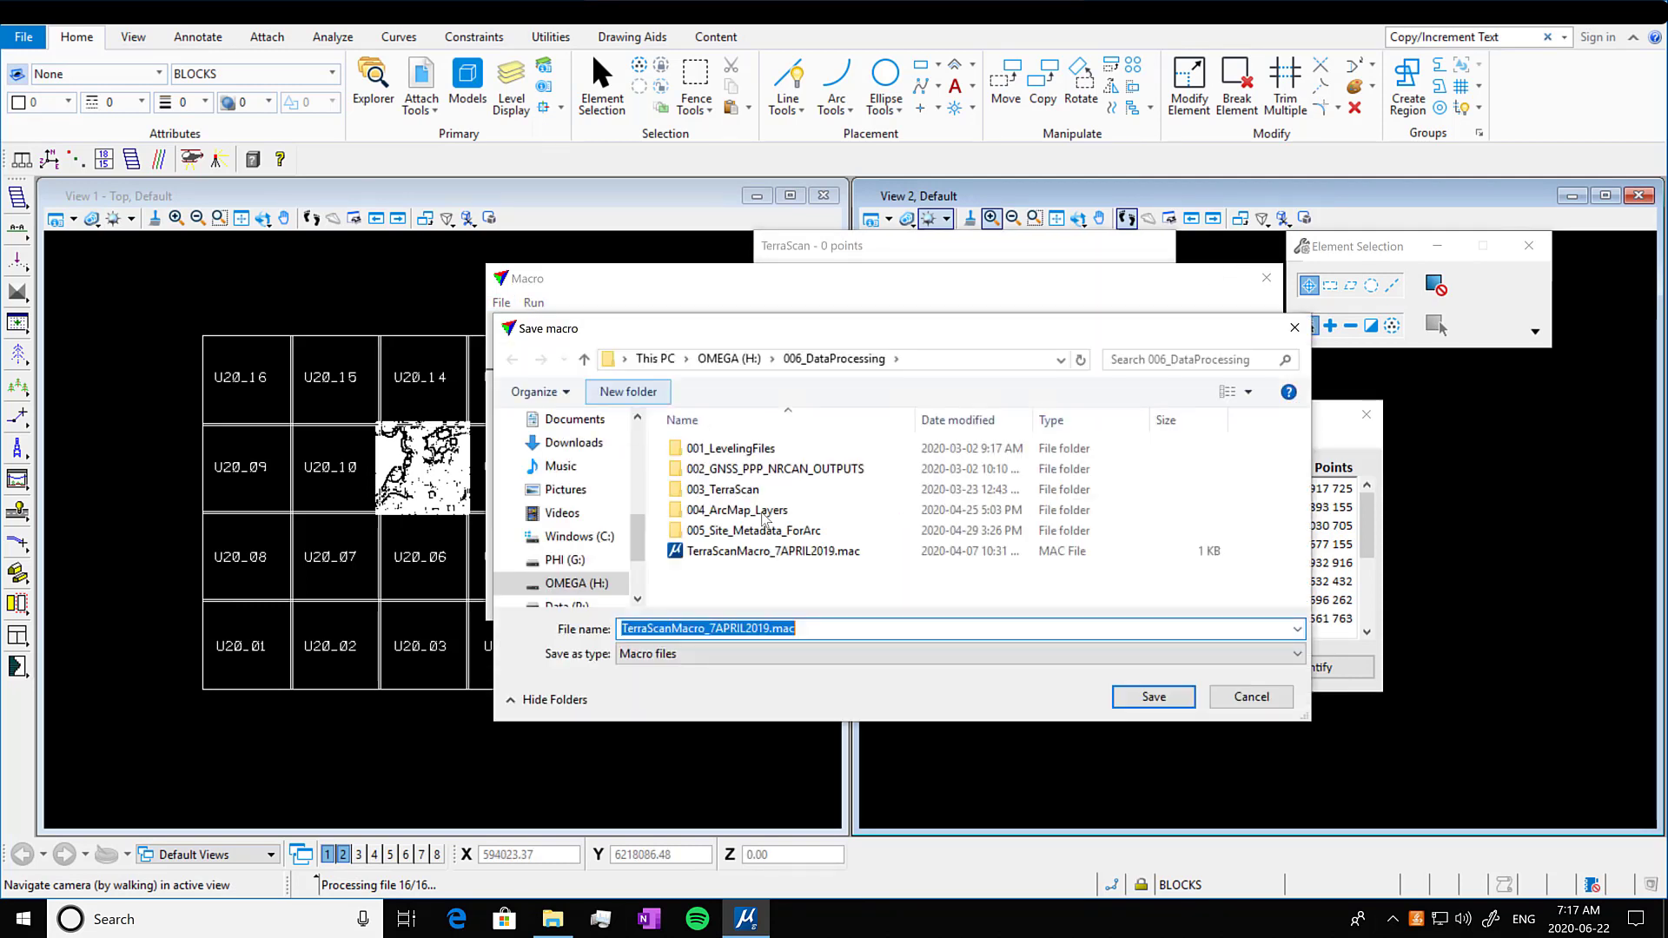
{"action": "left_click", "coordinate": [729, 359]}
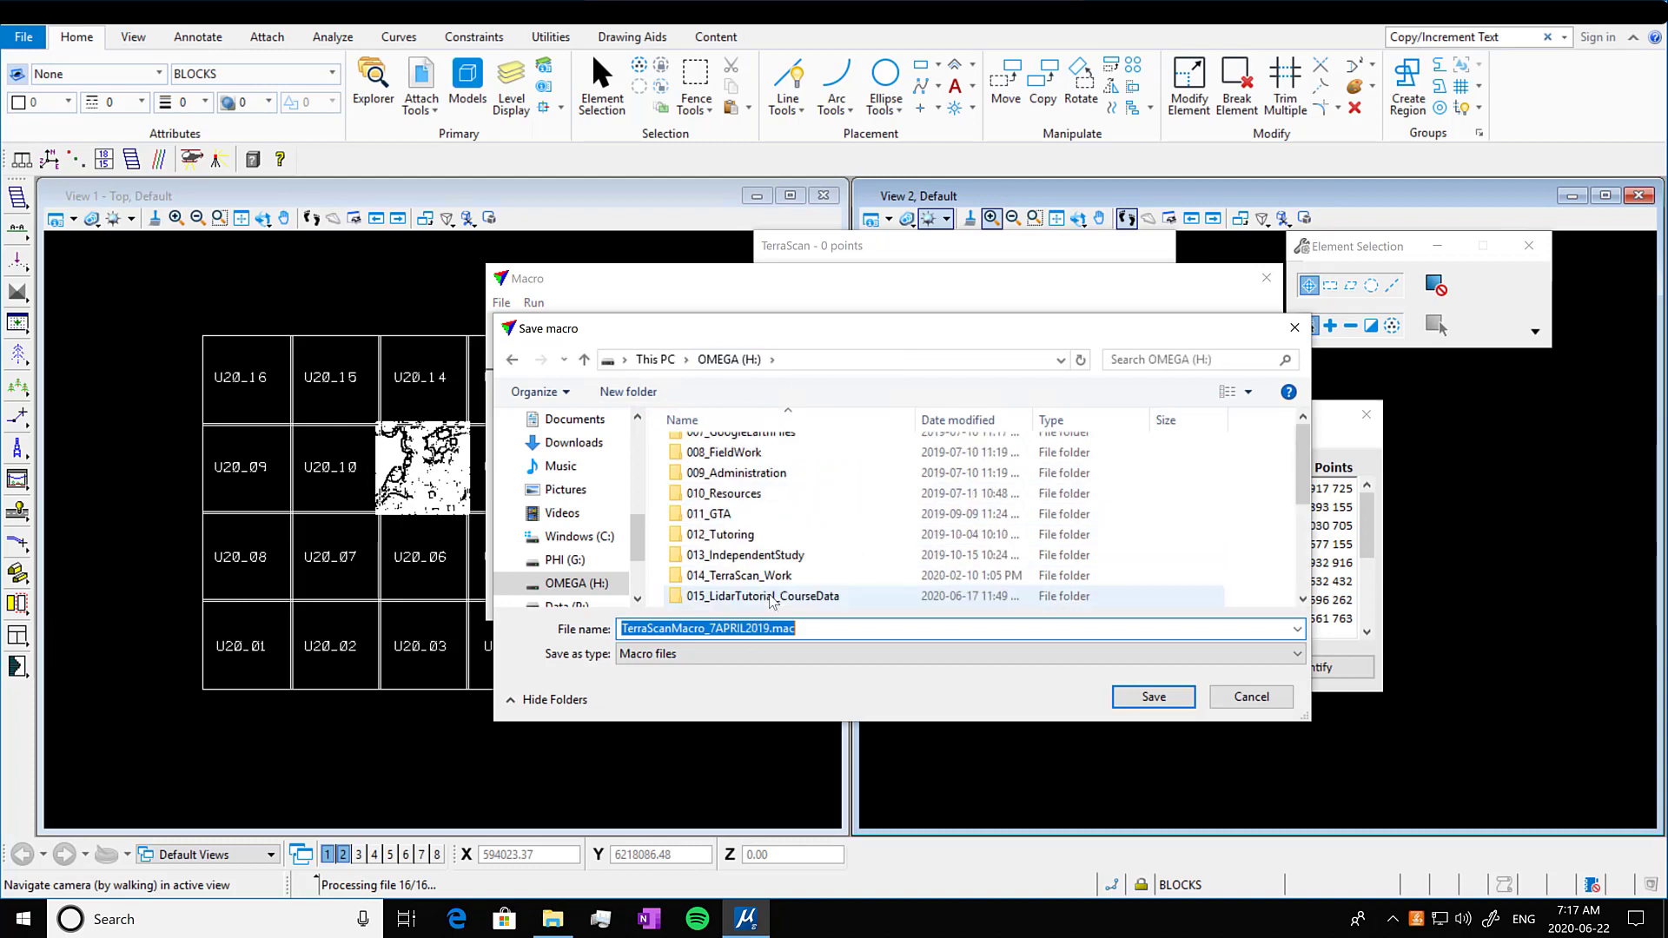
{"action": "scroll", "coordinate": [775, 569], "scroll_direction": "down", "scroll_amount": 3}
{"action": "left_click", "coordinate": [787, 535]}
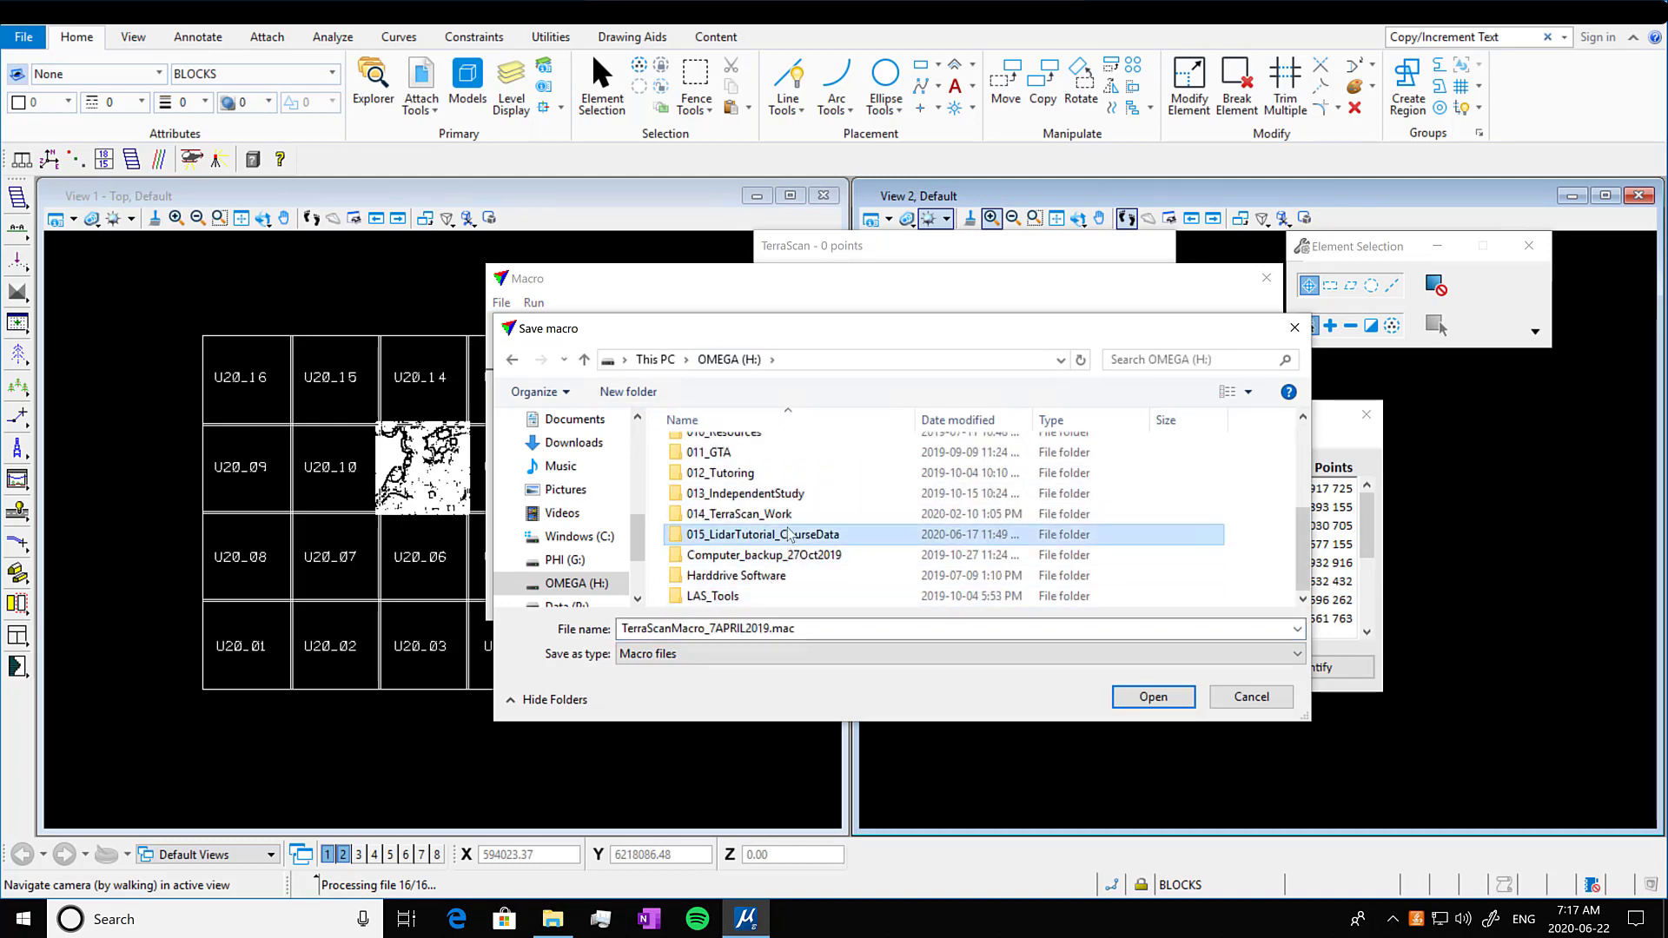
{"action": "double_click", "coordinate": [790, 536]}
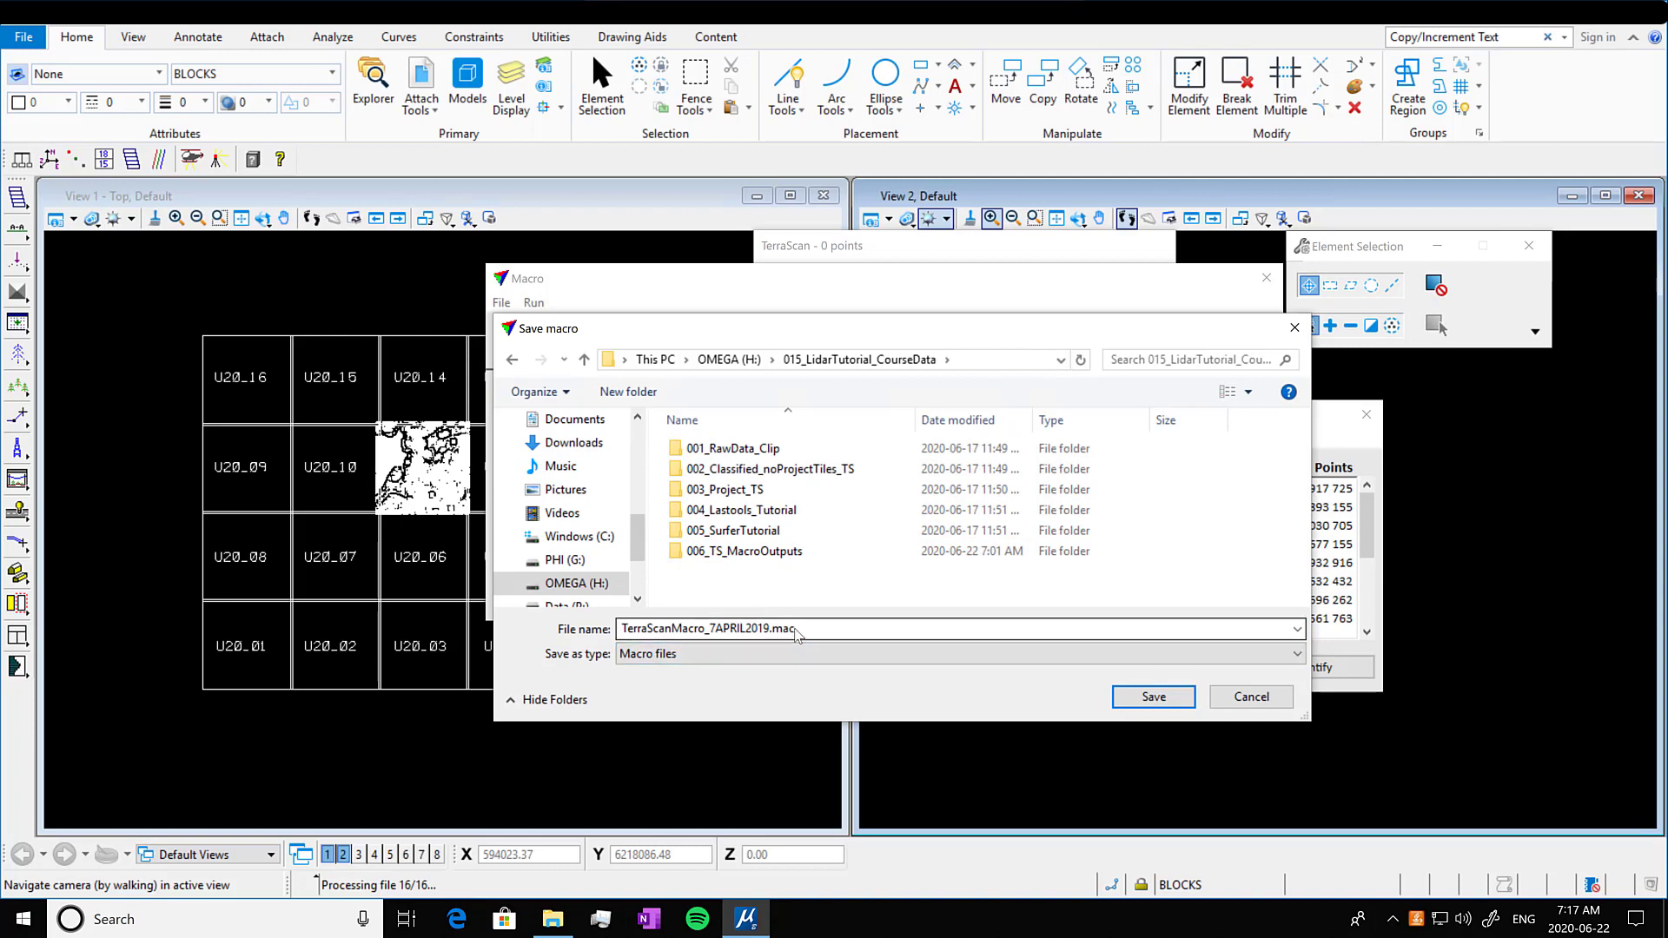
{"action": "double_click", "coordinate": [799, 628]}
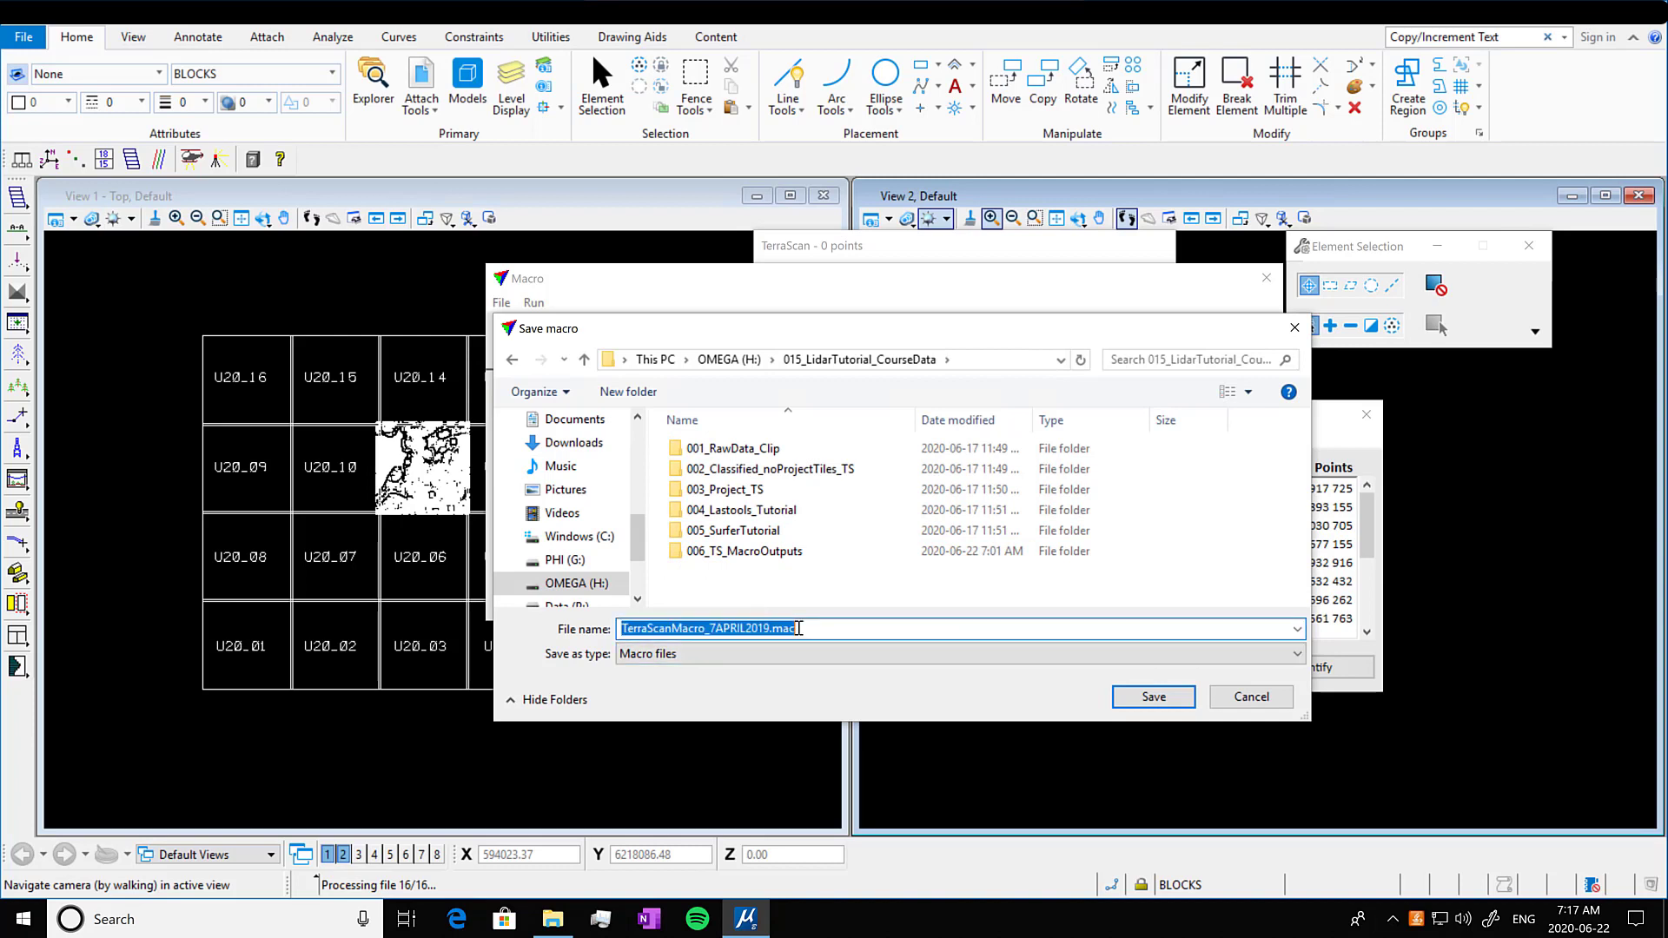
{"action": "type", "text": "TS_Macro_Tuto"}
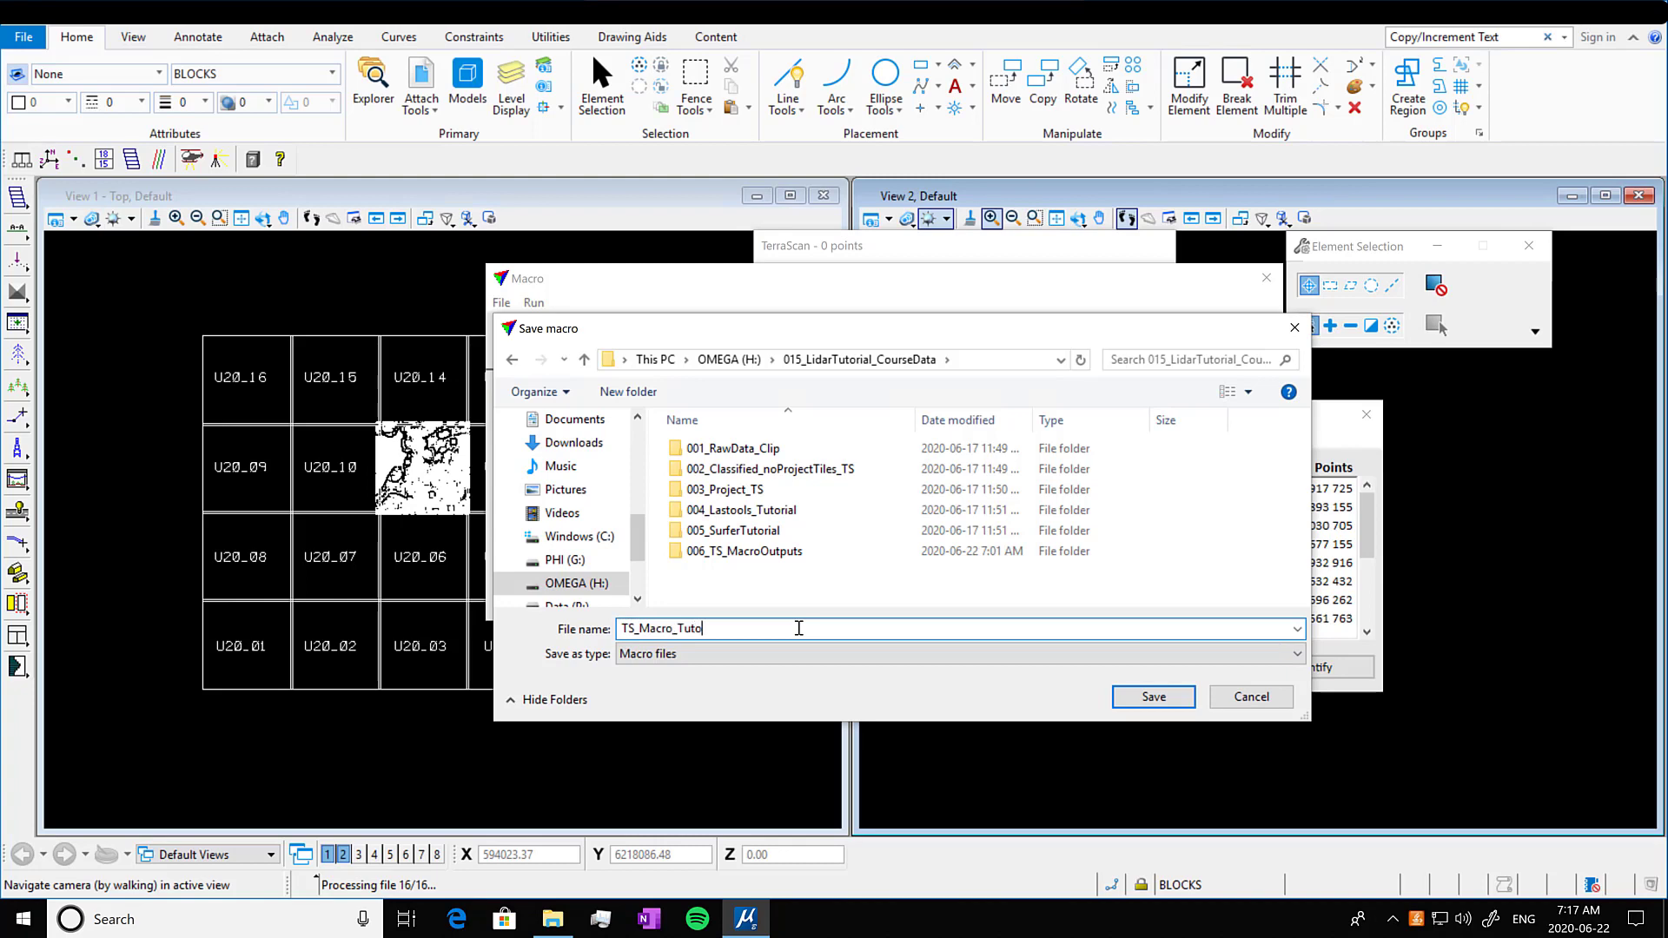
{"action": "type", "text": "rial"}
{"action": "key", "text": "Return"}
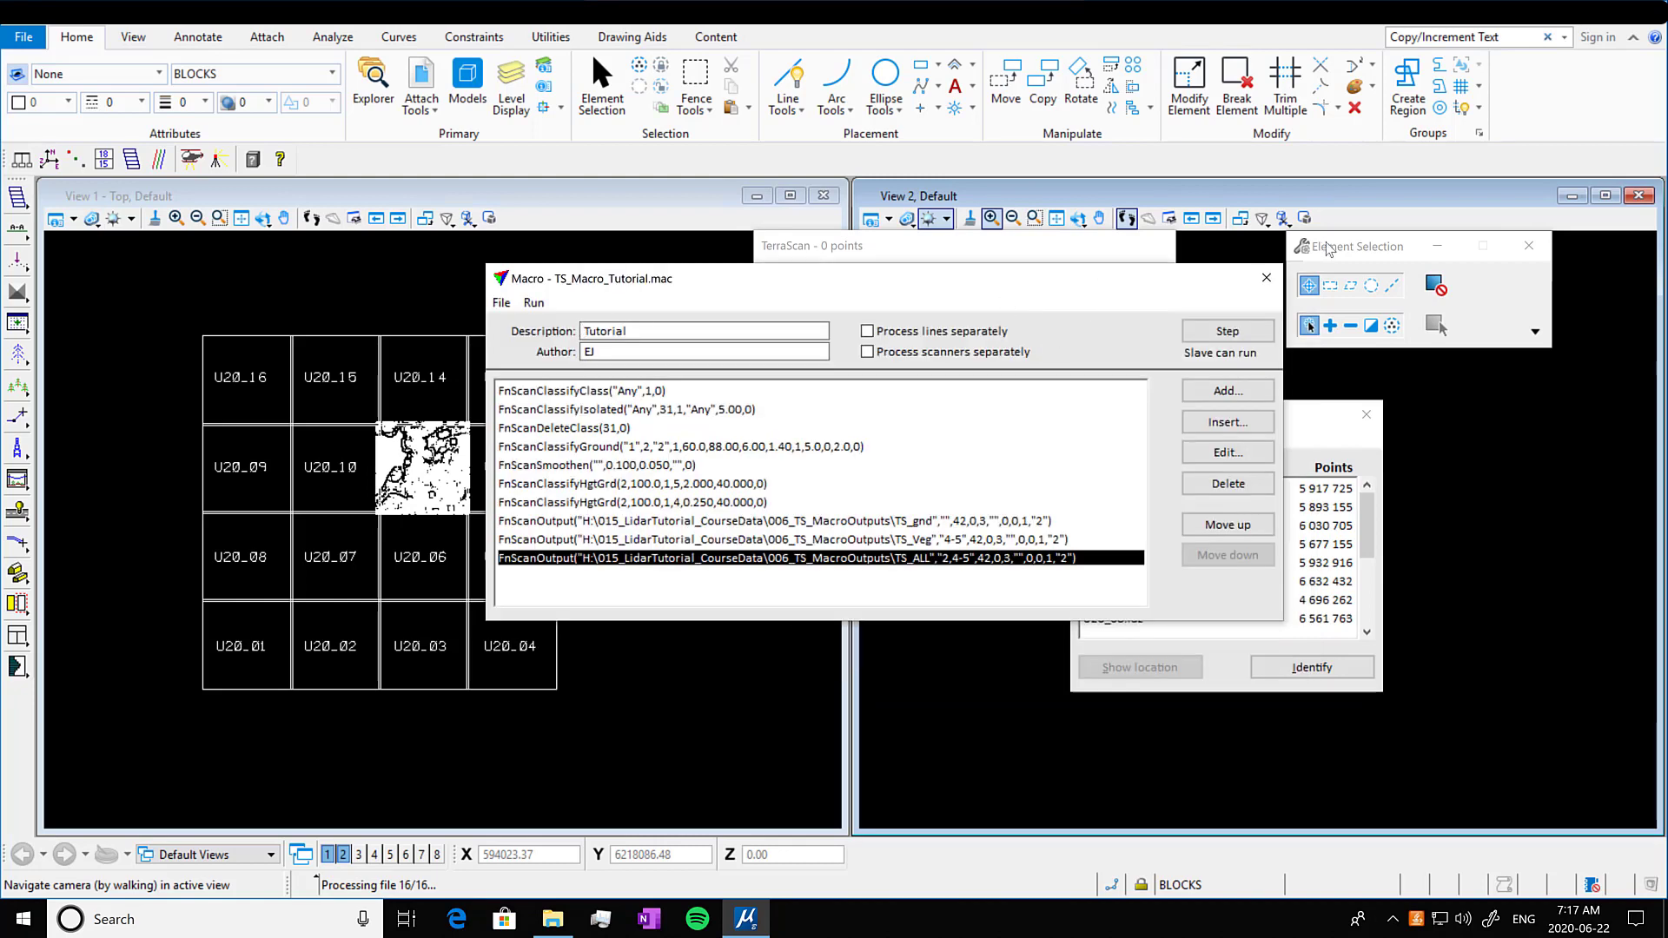
Close the macro editor and open the project block U20_14
{"action": "left_click", "coordinate": [1267, 278]}
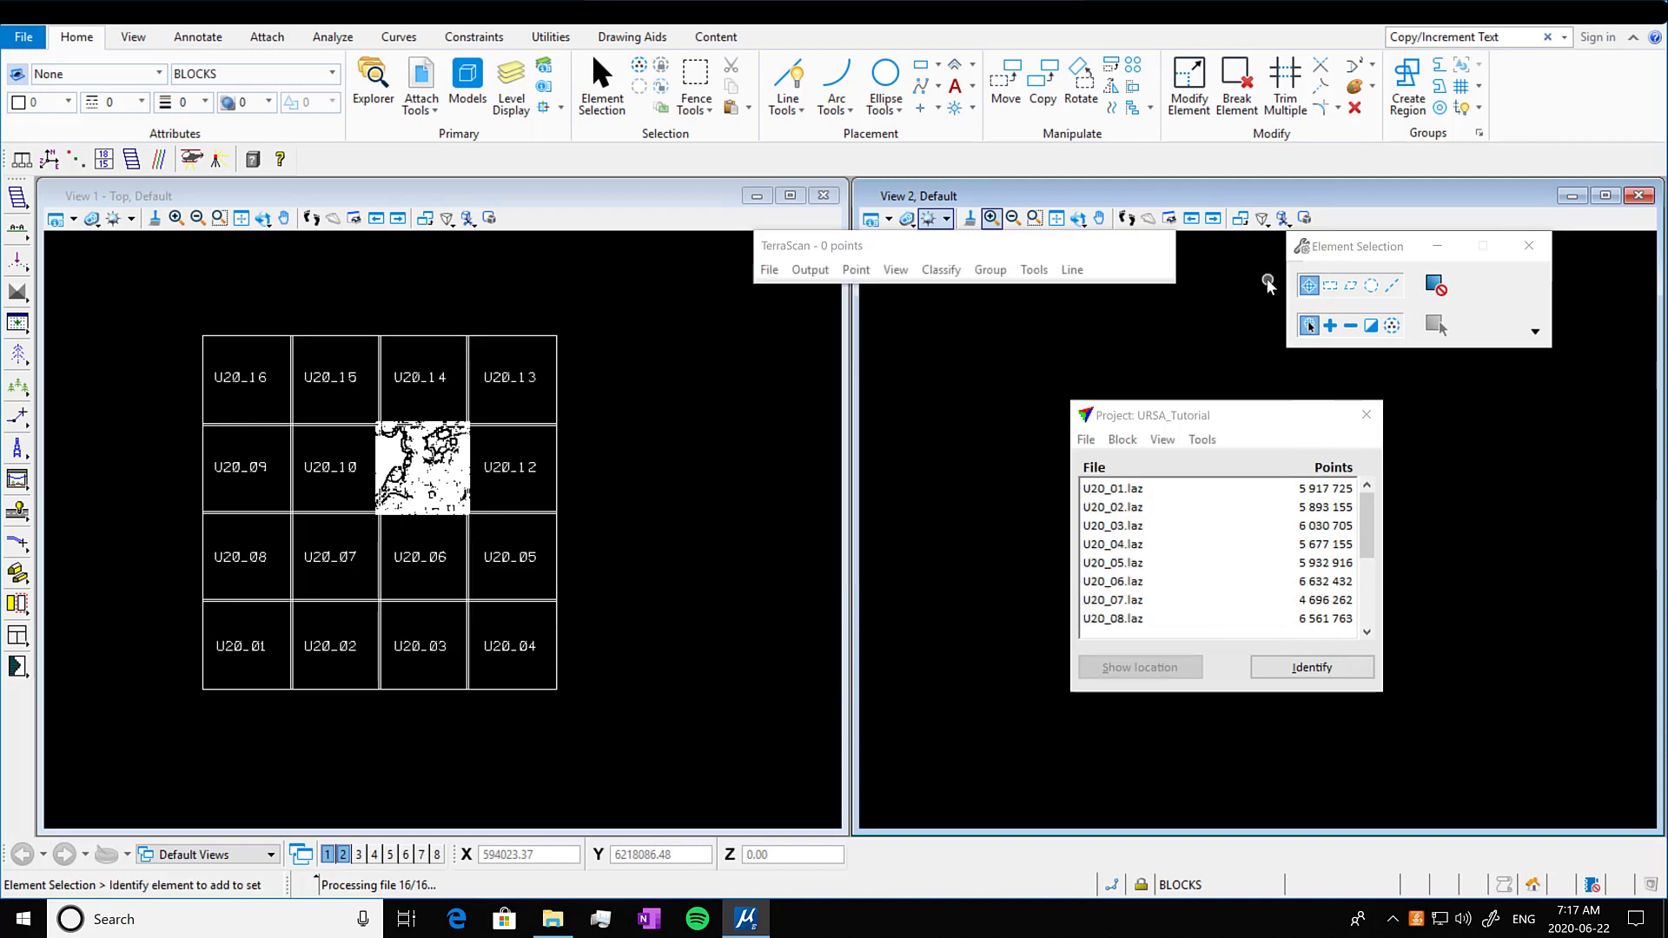
{"action": "left_click", "coordinate": [770, 271]}
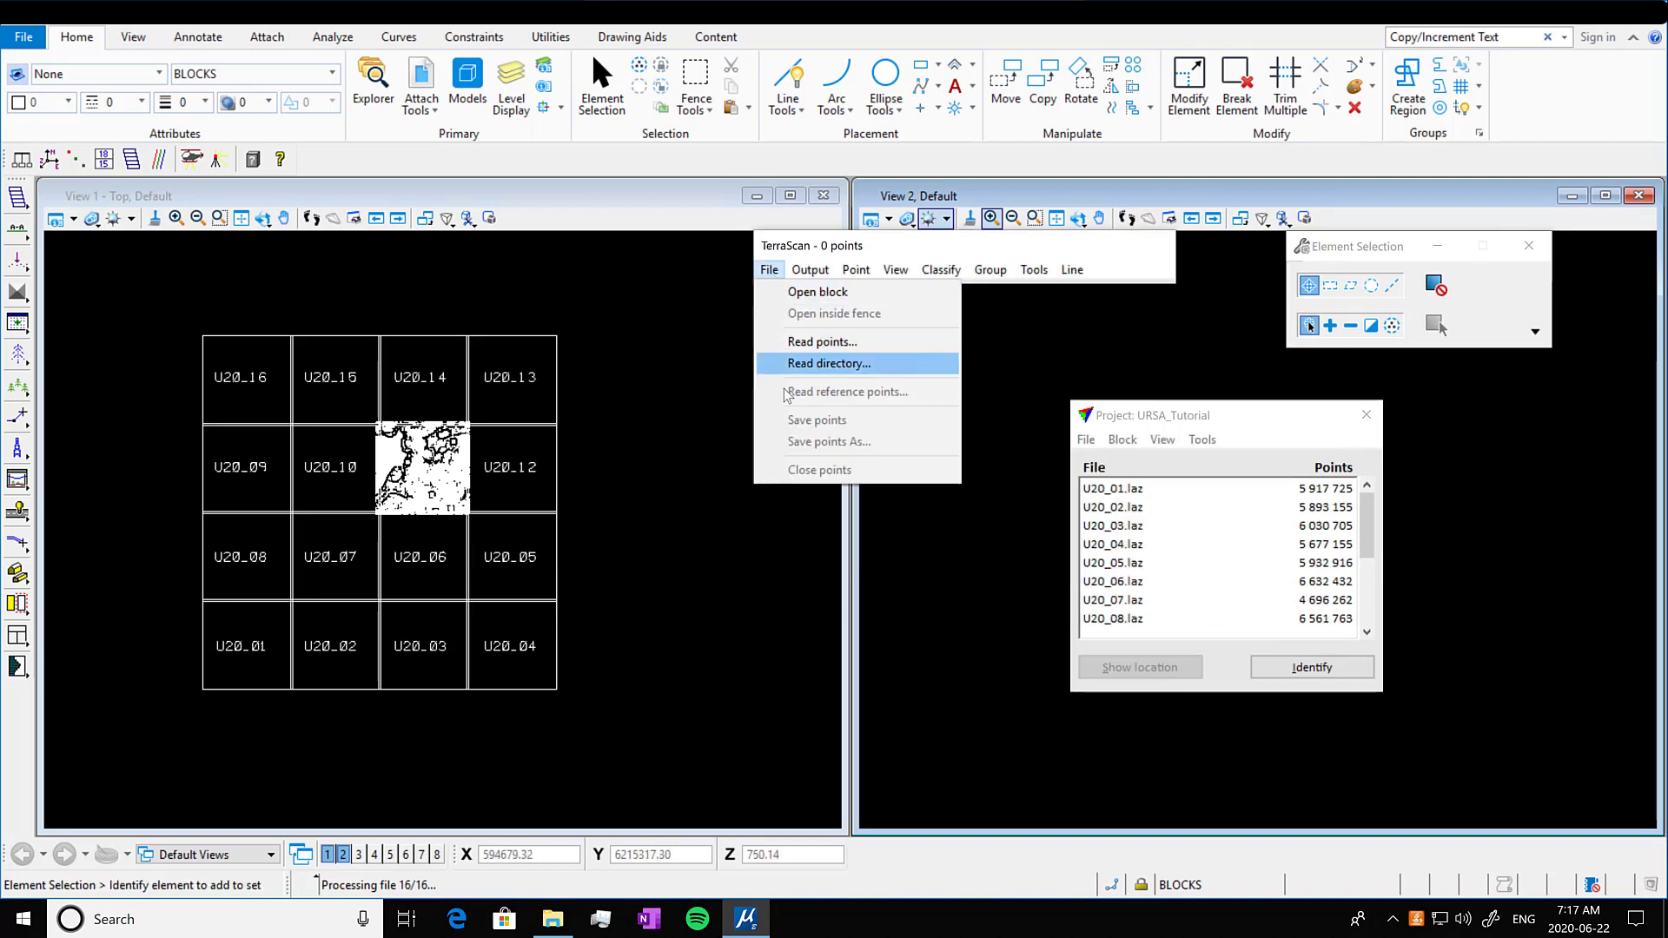
{"action": "left_click", "coordinate": [706, 357]}
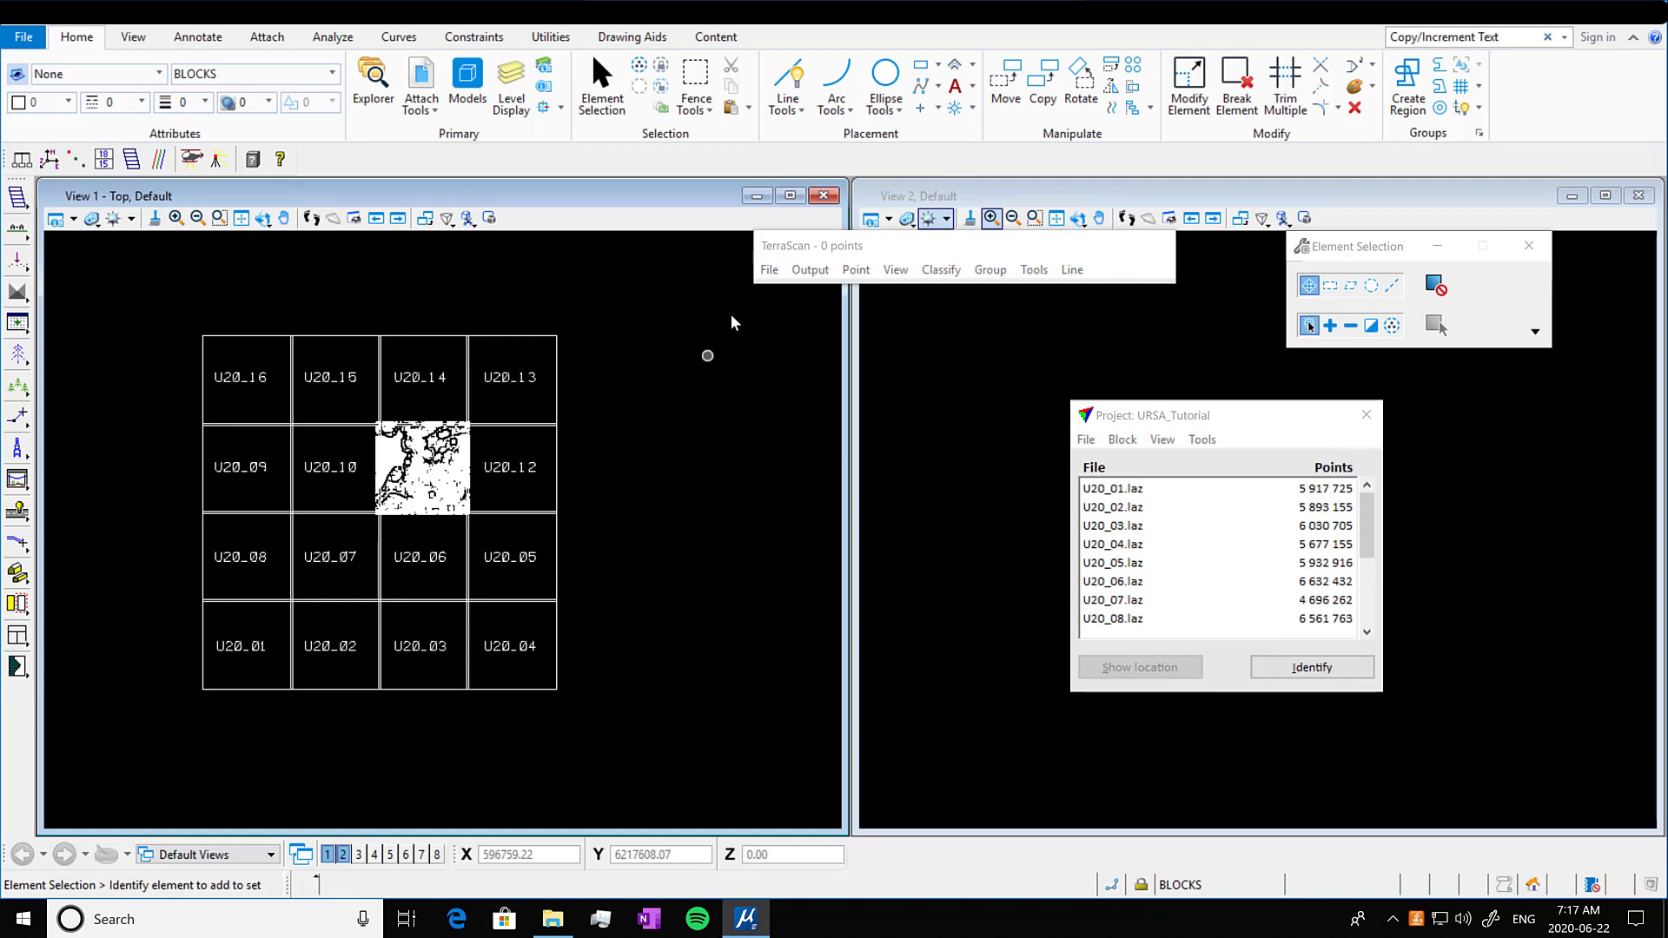
{"action": "left_click", "coordinate": [770, 271]}
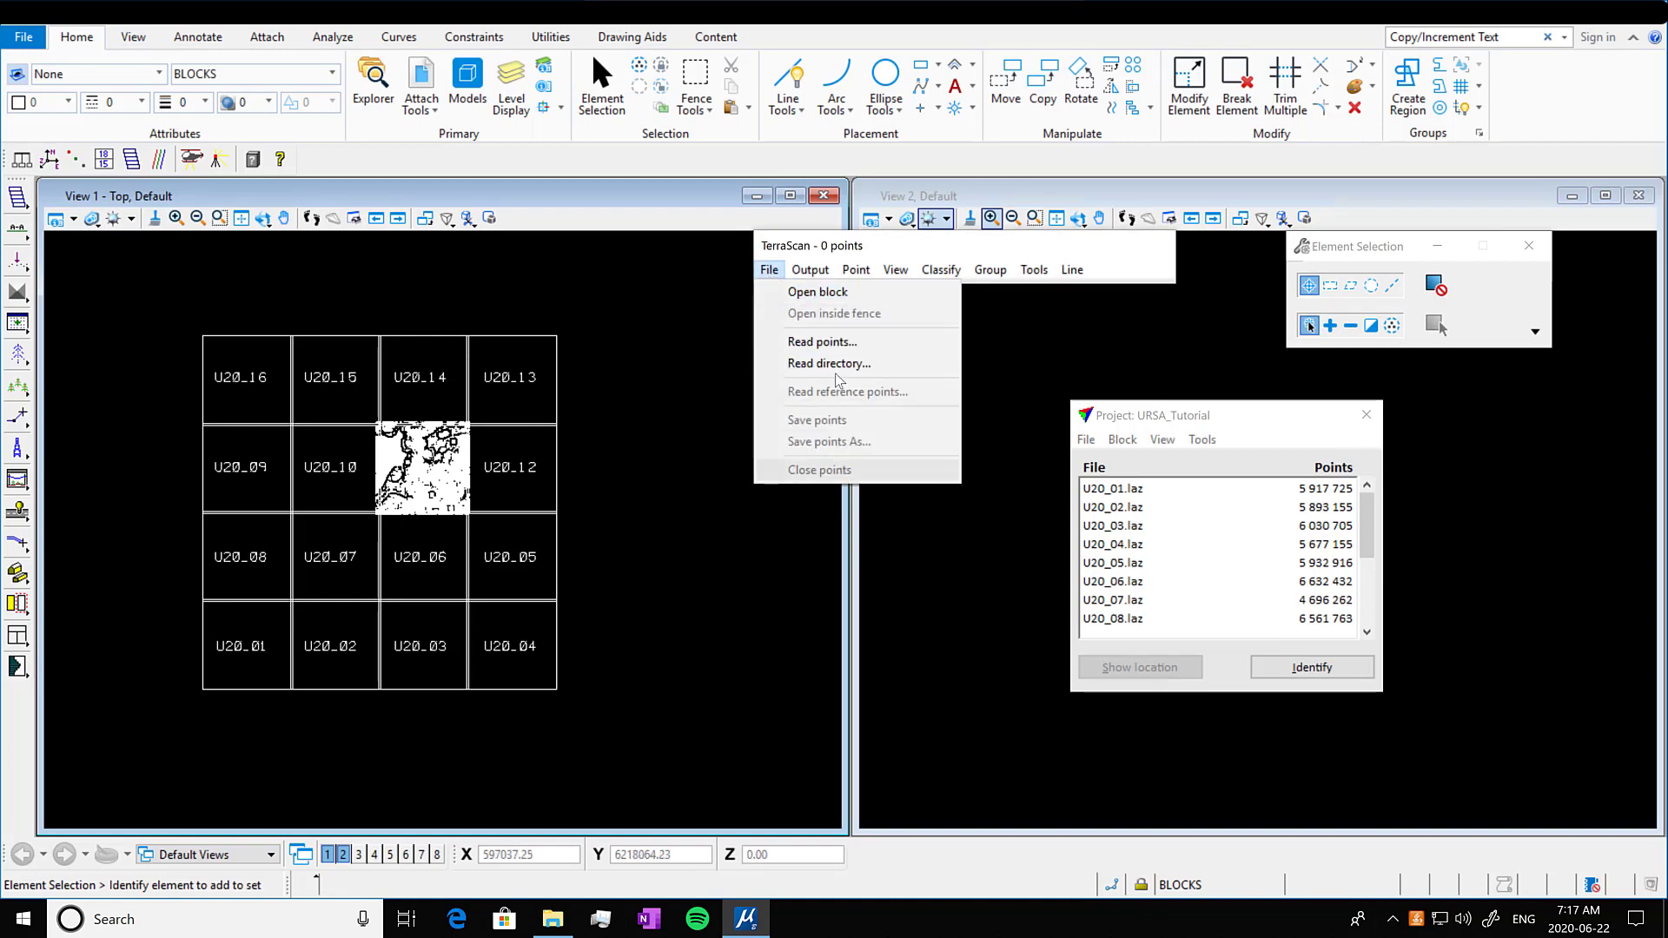
{"action": "left_click", "coordinate": [817, 292]}
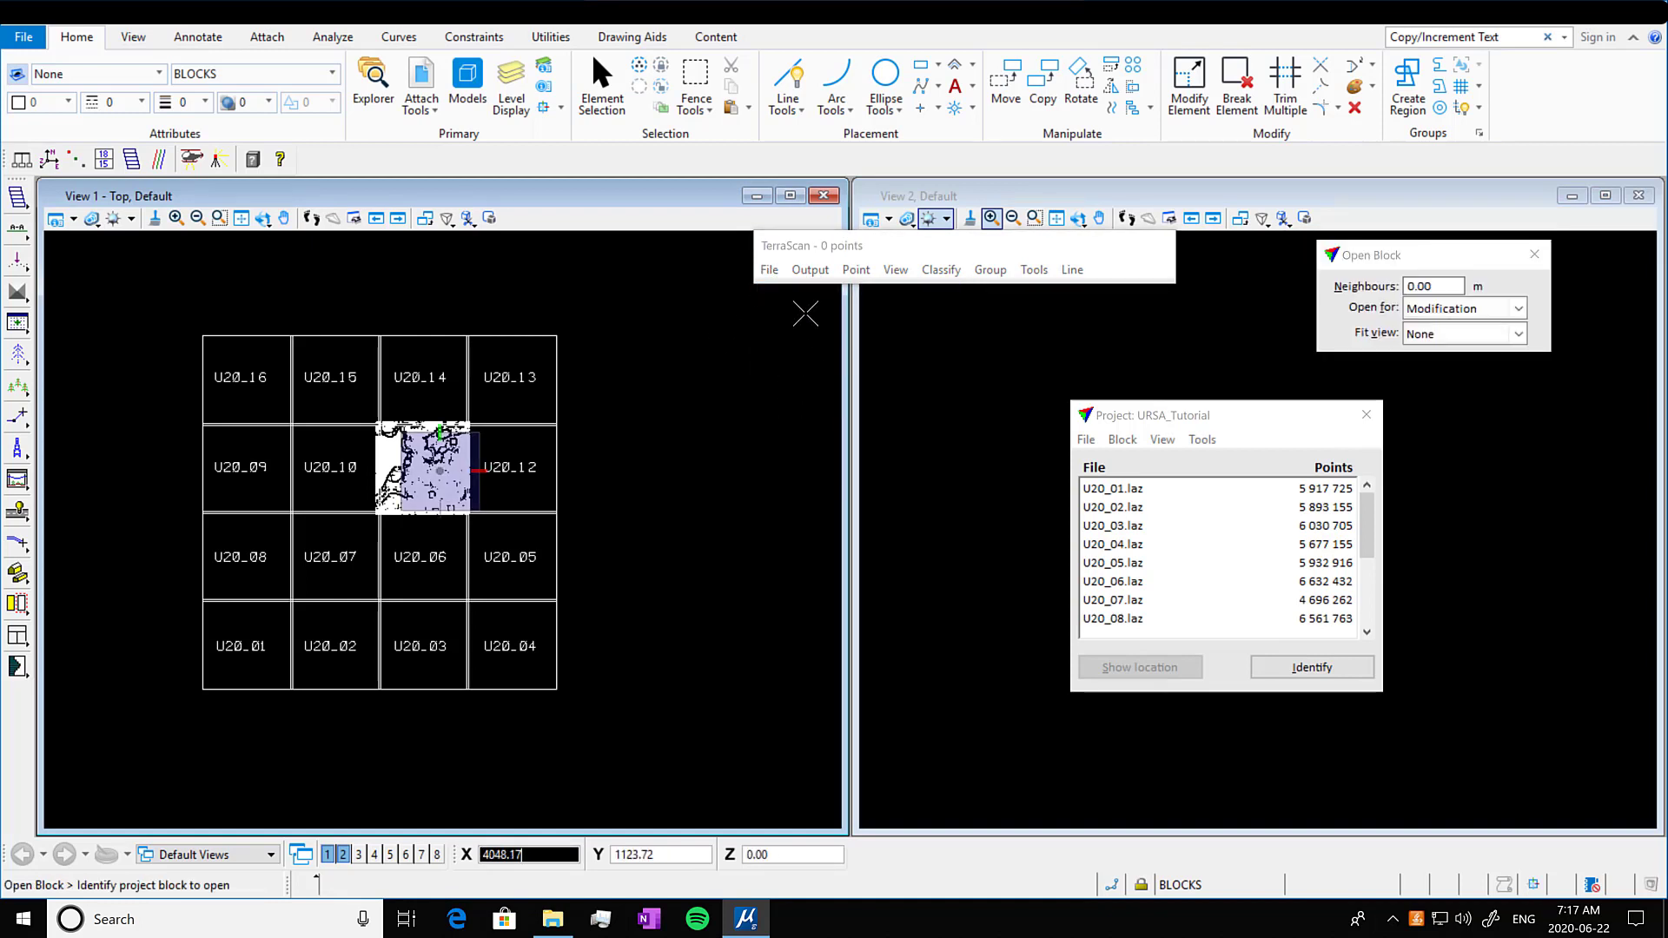
{"action": "left_click", "coordinate": [538, 474]}
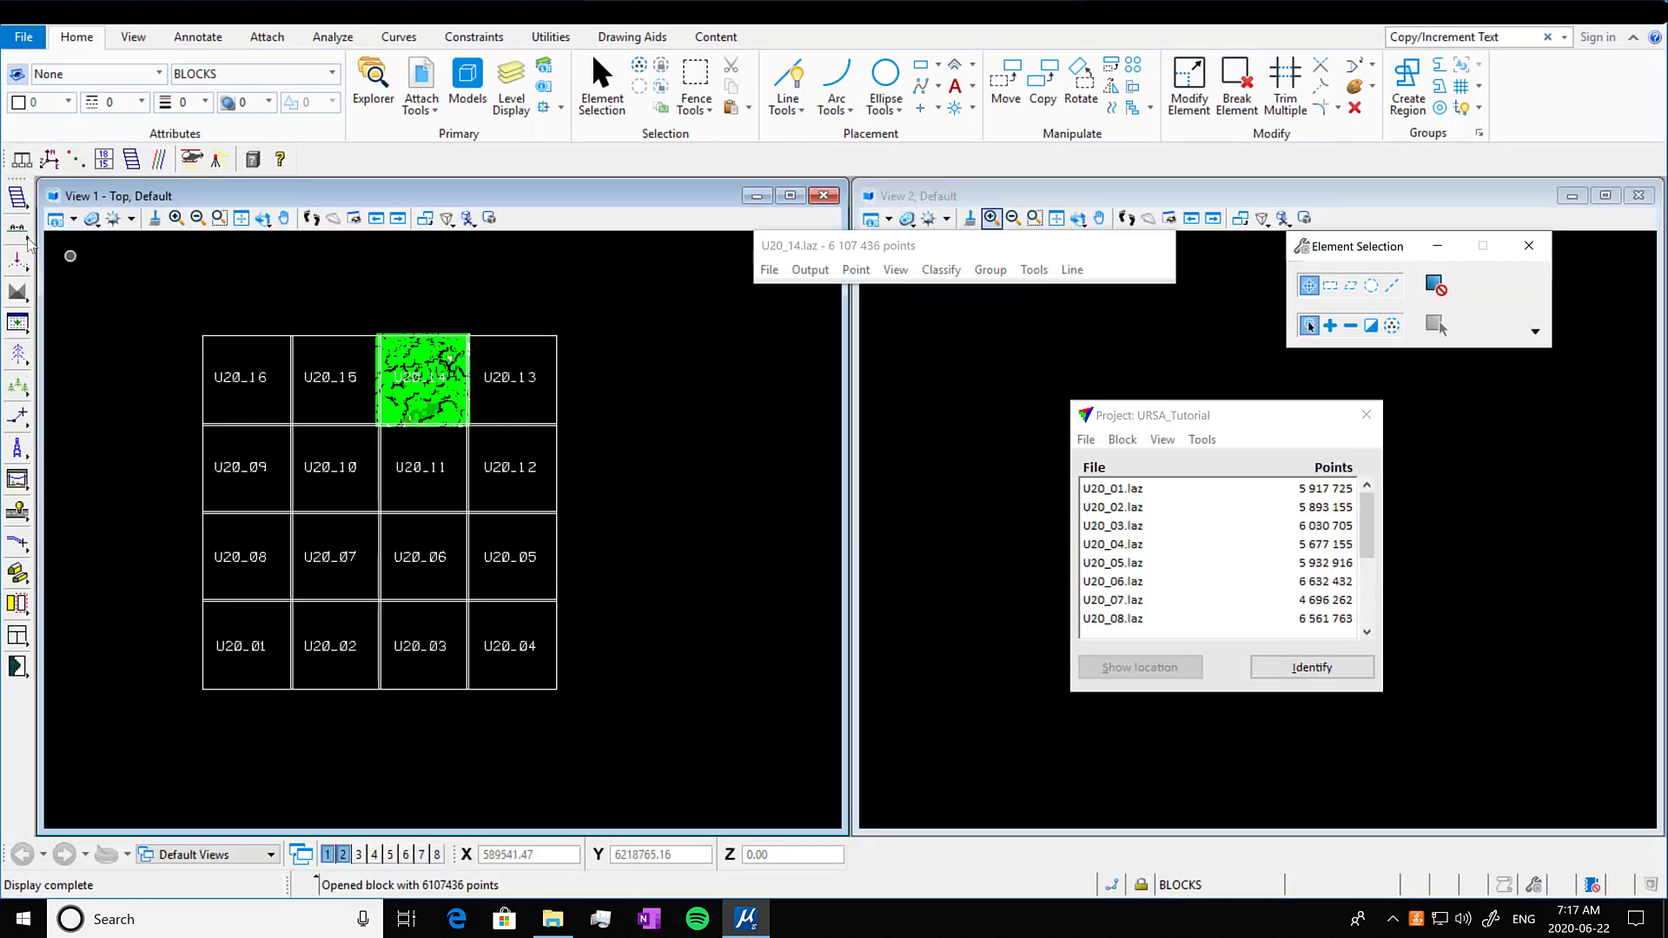
Draw a vertical section across U20_14 and display it in View 2
{"action": "left_click", "coordinate": [18, 228]}
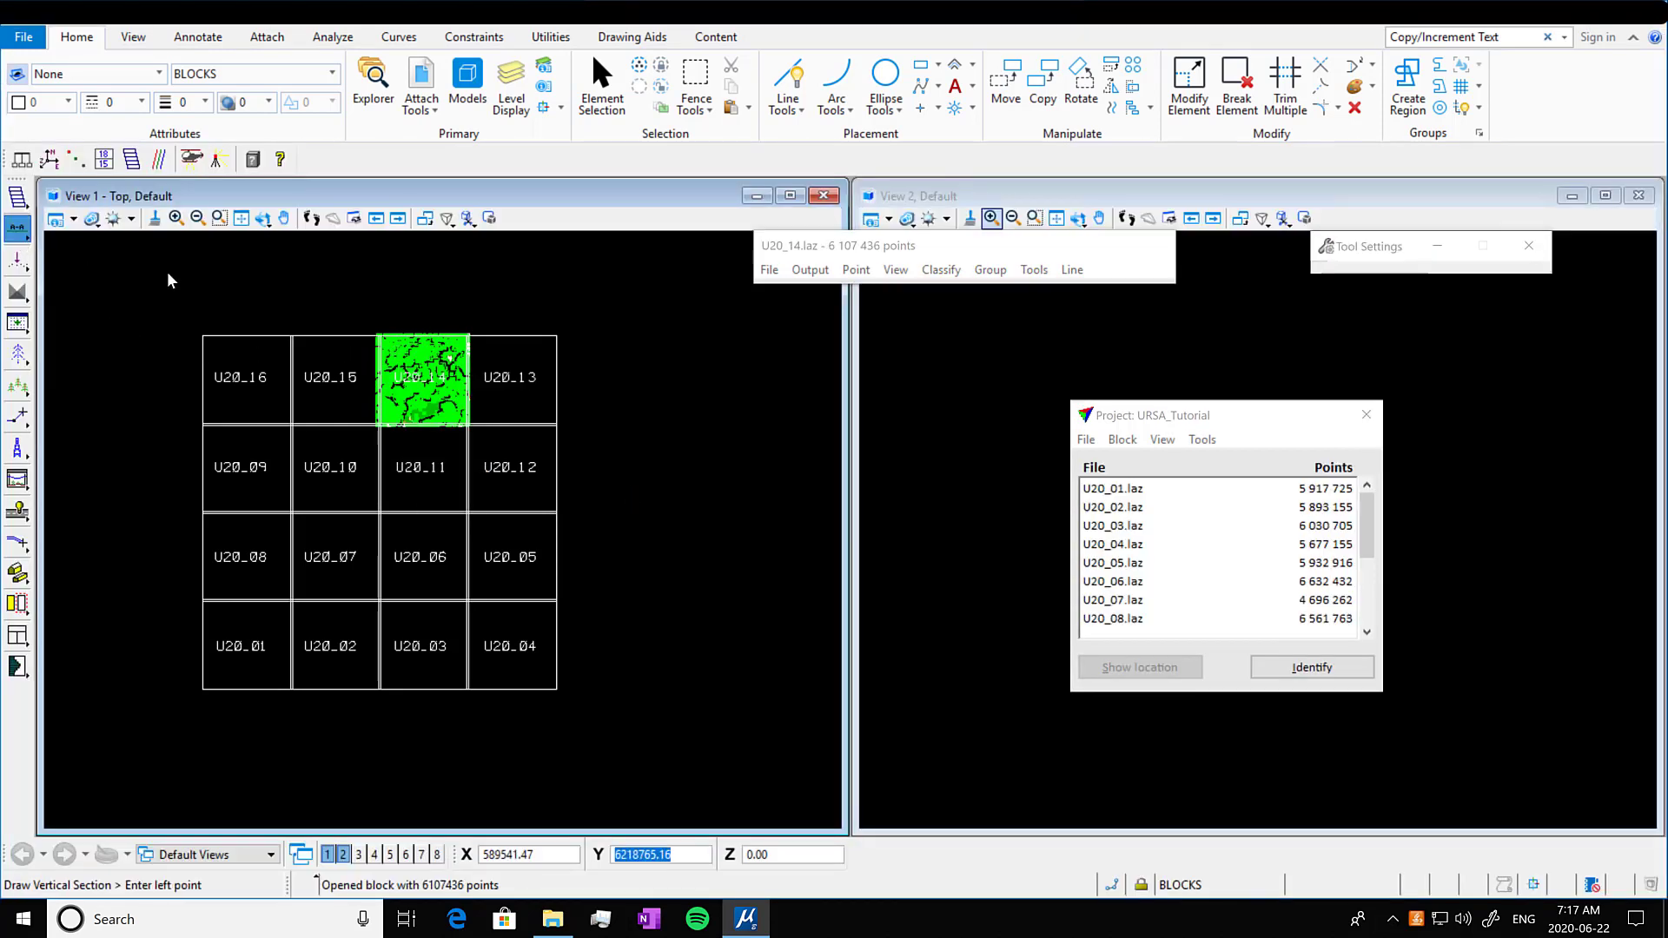
{"action": "left_click", "coordinate": [393, 395]}
{"action": "left_click", "coordinate": [424, 369]}
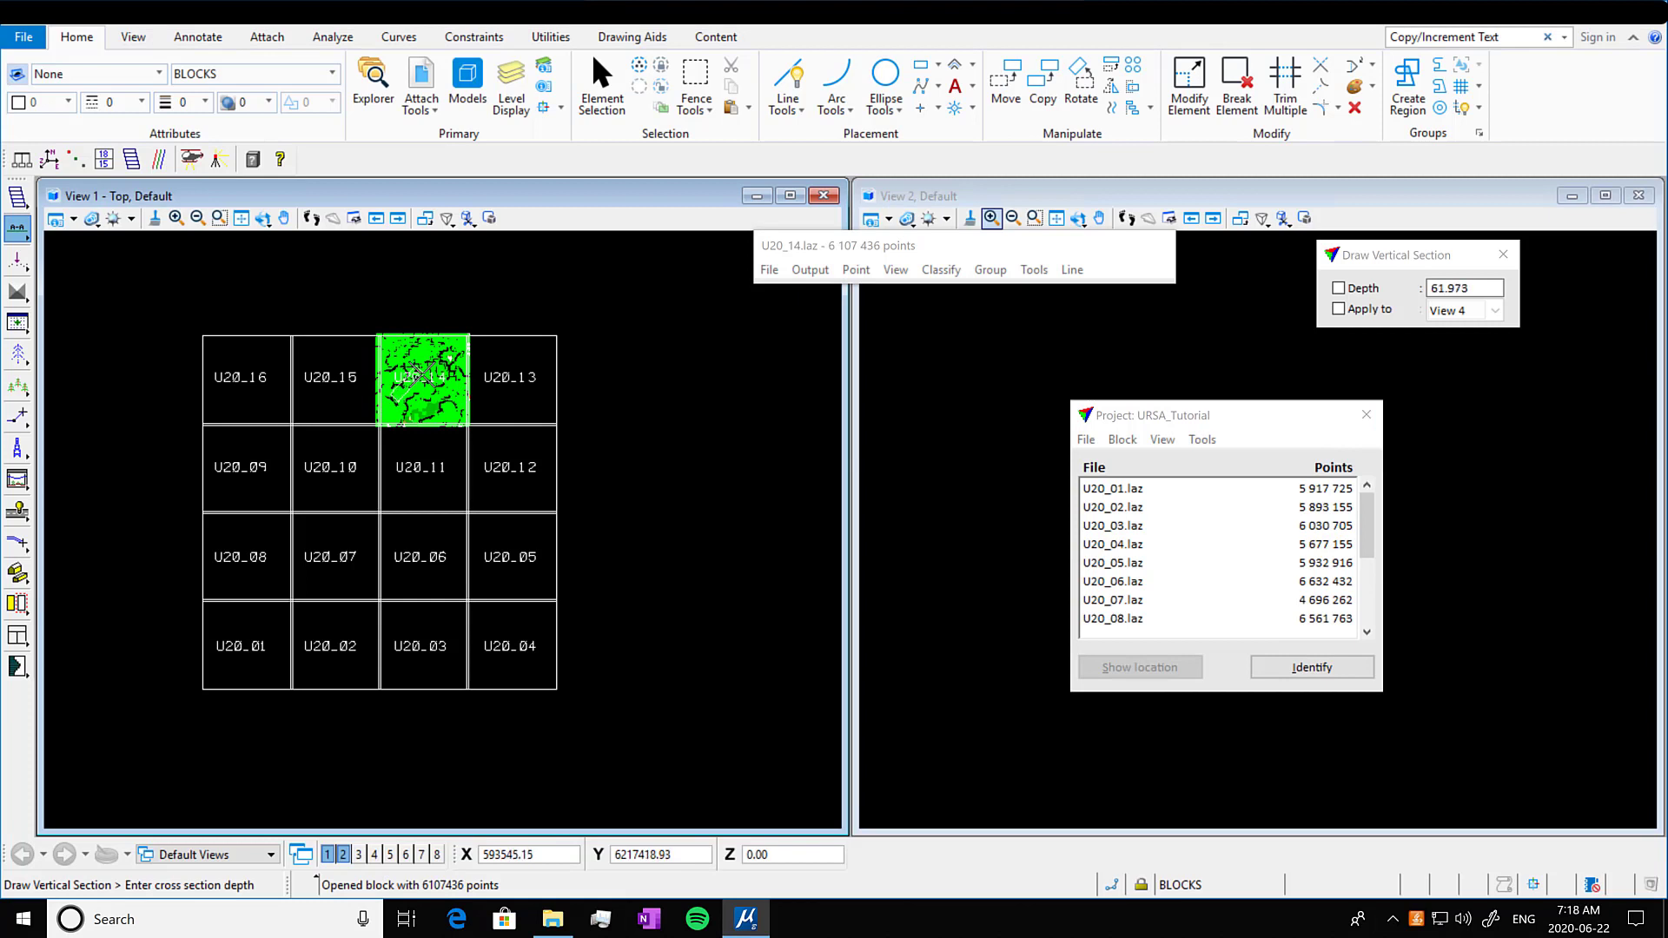
{"action": "left_click", "coordinate": [422, 372]}
{"action": "left_click", "coordinate": [980, 450]}
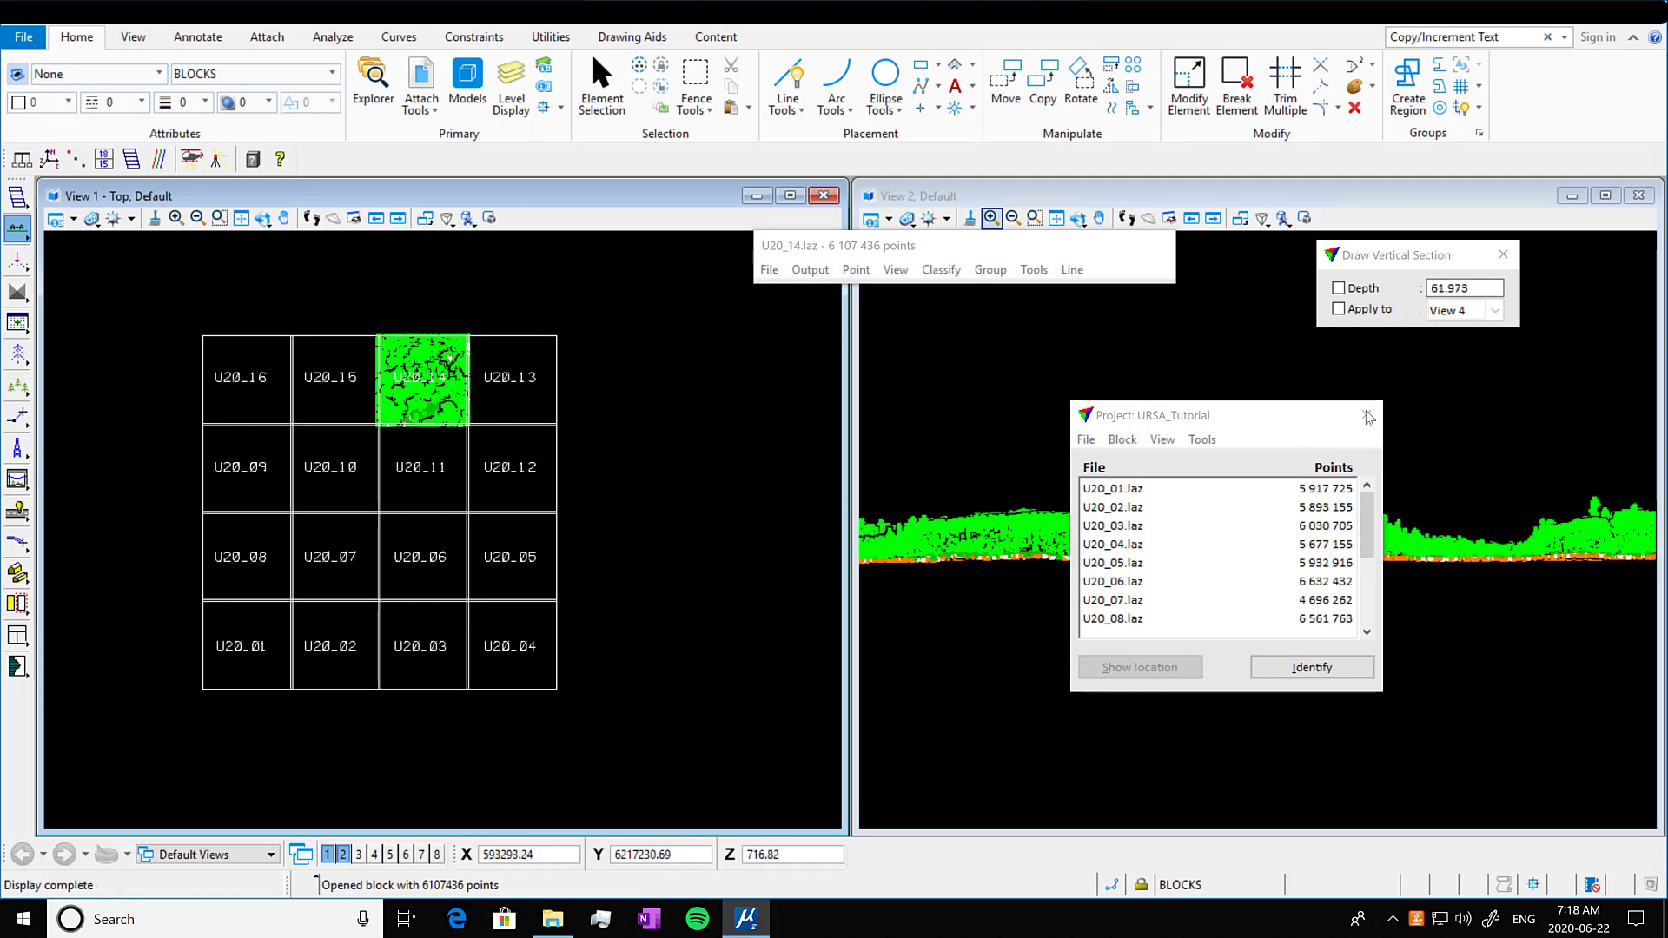
{"action": "left_click_drag", "start_coordinate": [1266, 421], "coordinate": [717, 341]}
{"action": "scroll", "coordinate": [1104, 516], "scroll_direction": "up", "scroll_amount": 4}
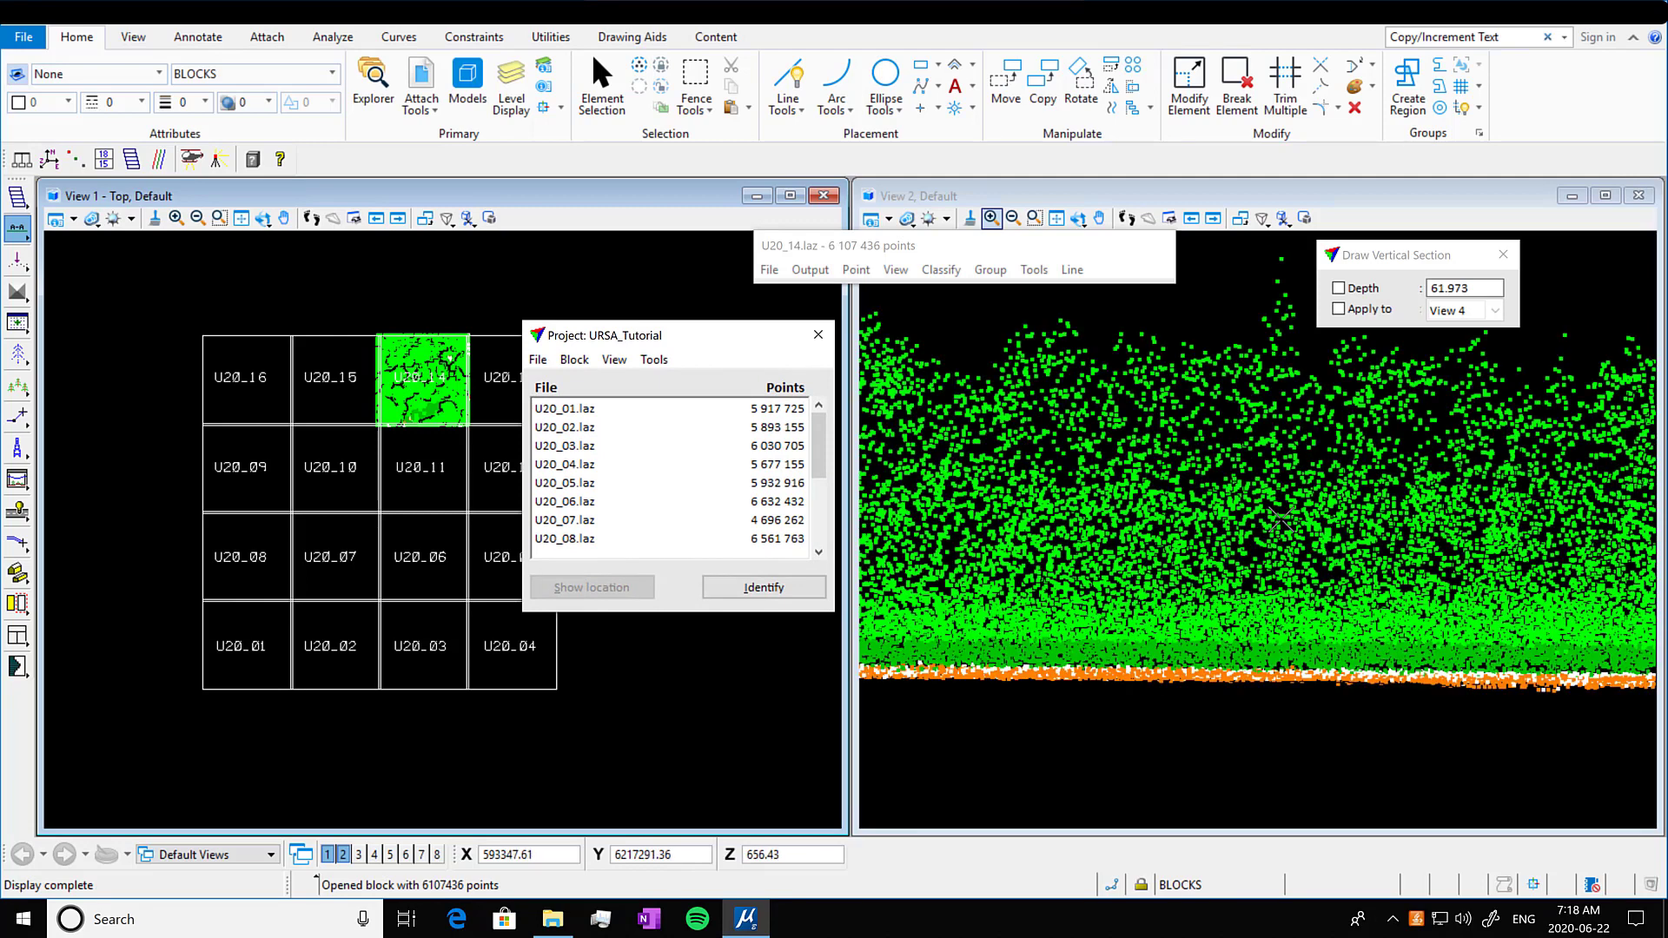
{"action": "scroll", "coordinate": [1282, 519], "scroll_direction": "down", "scroll_amount": 1}
{"action": "scroll", "coordinate": [1480, 503], "scroll_direction": "down", "scroll_amount": 1}
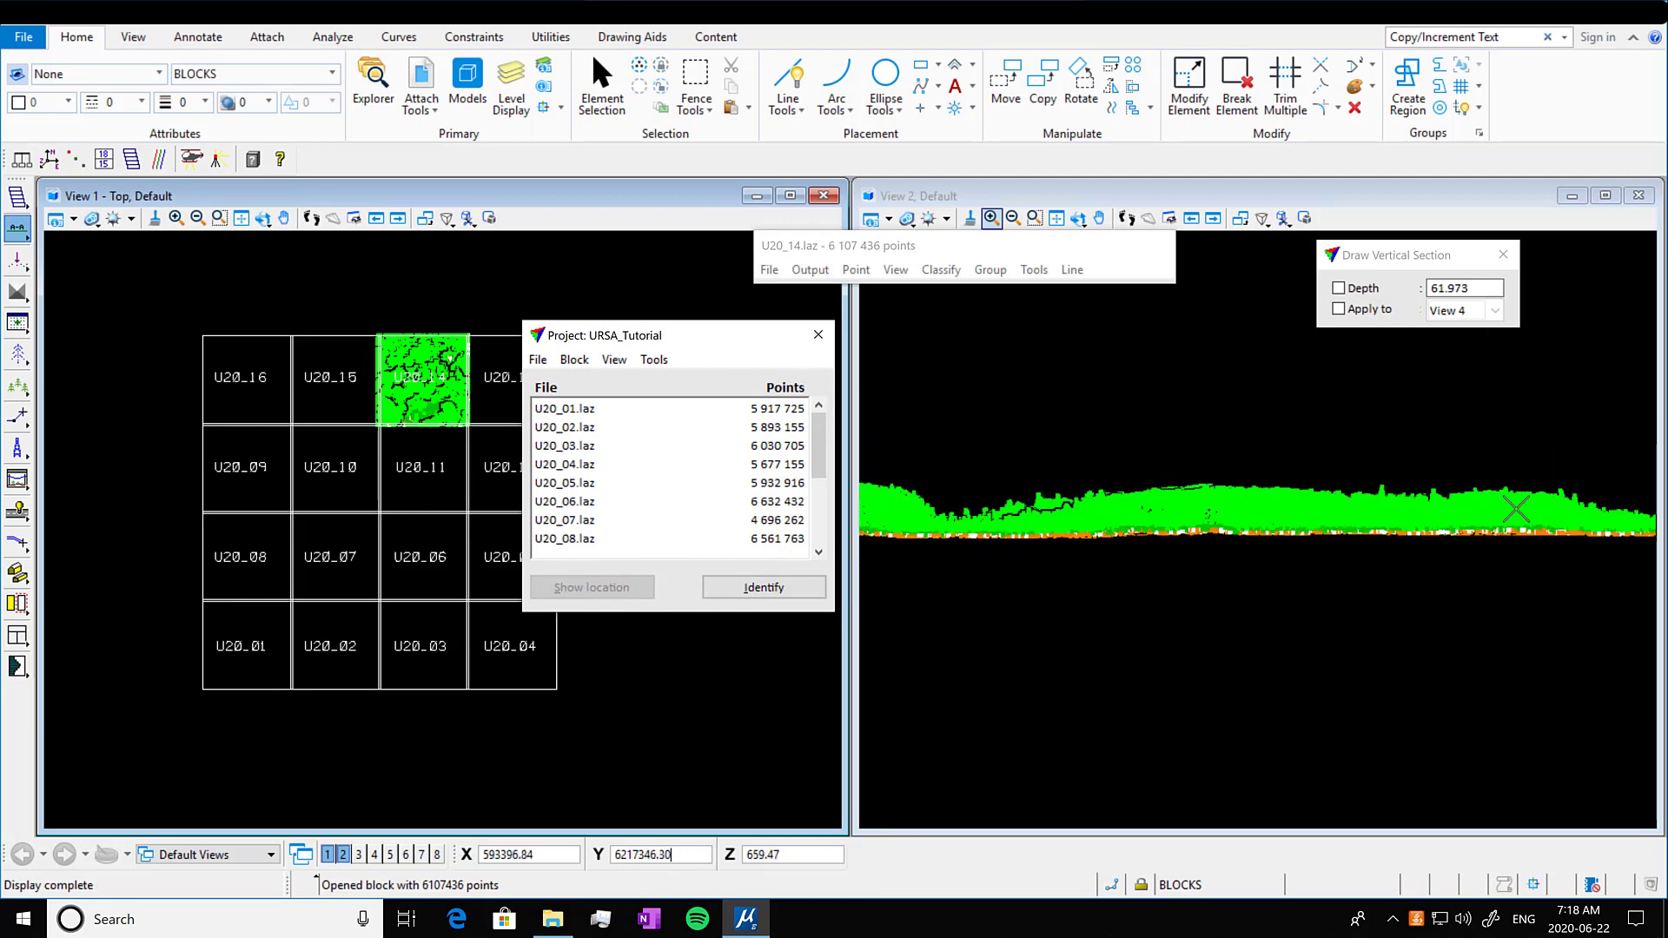
Review U20_14's per-class point statistics, then close the summary
{"action": "left_click", "coordinate": [1034, 271]}
{"action": "left_click", "coordinate": [1086, 323]}
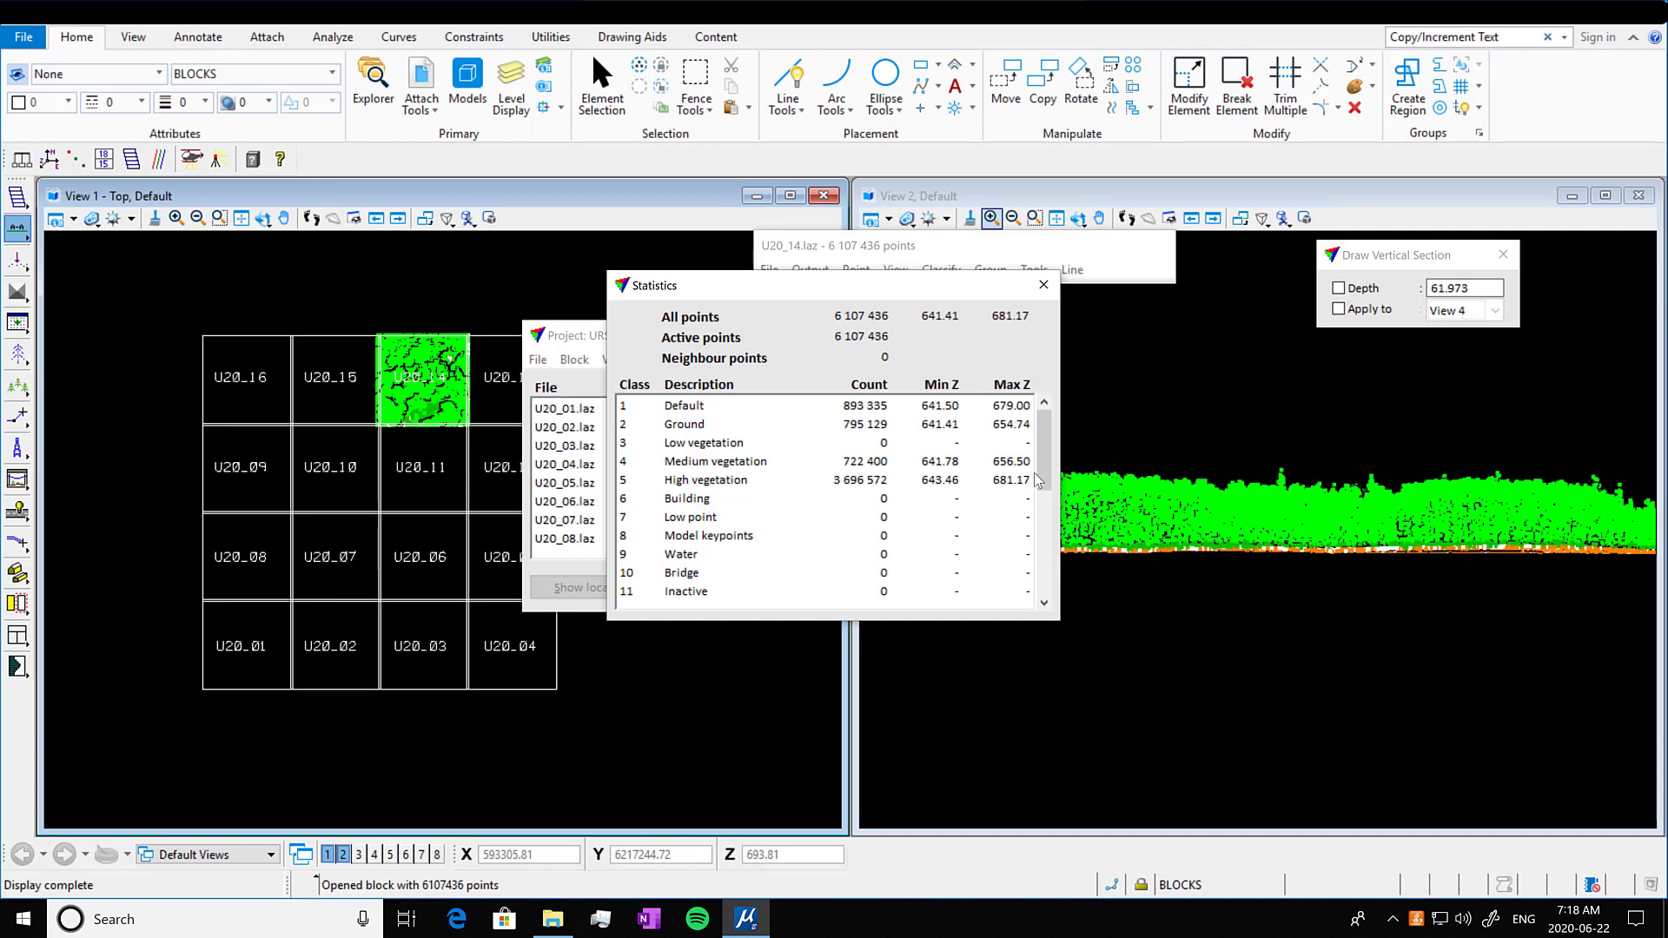
{"action": "scroll", "coordinate": [1038, 480], "scroll_direction": "down", "scroll_amount": 5}
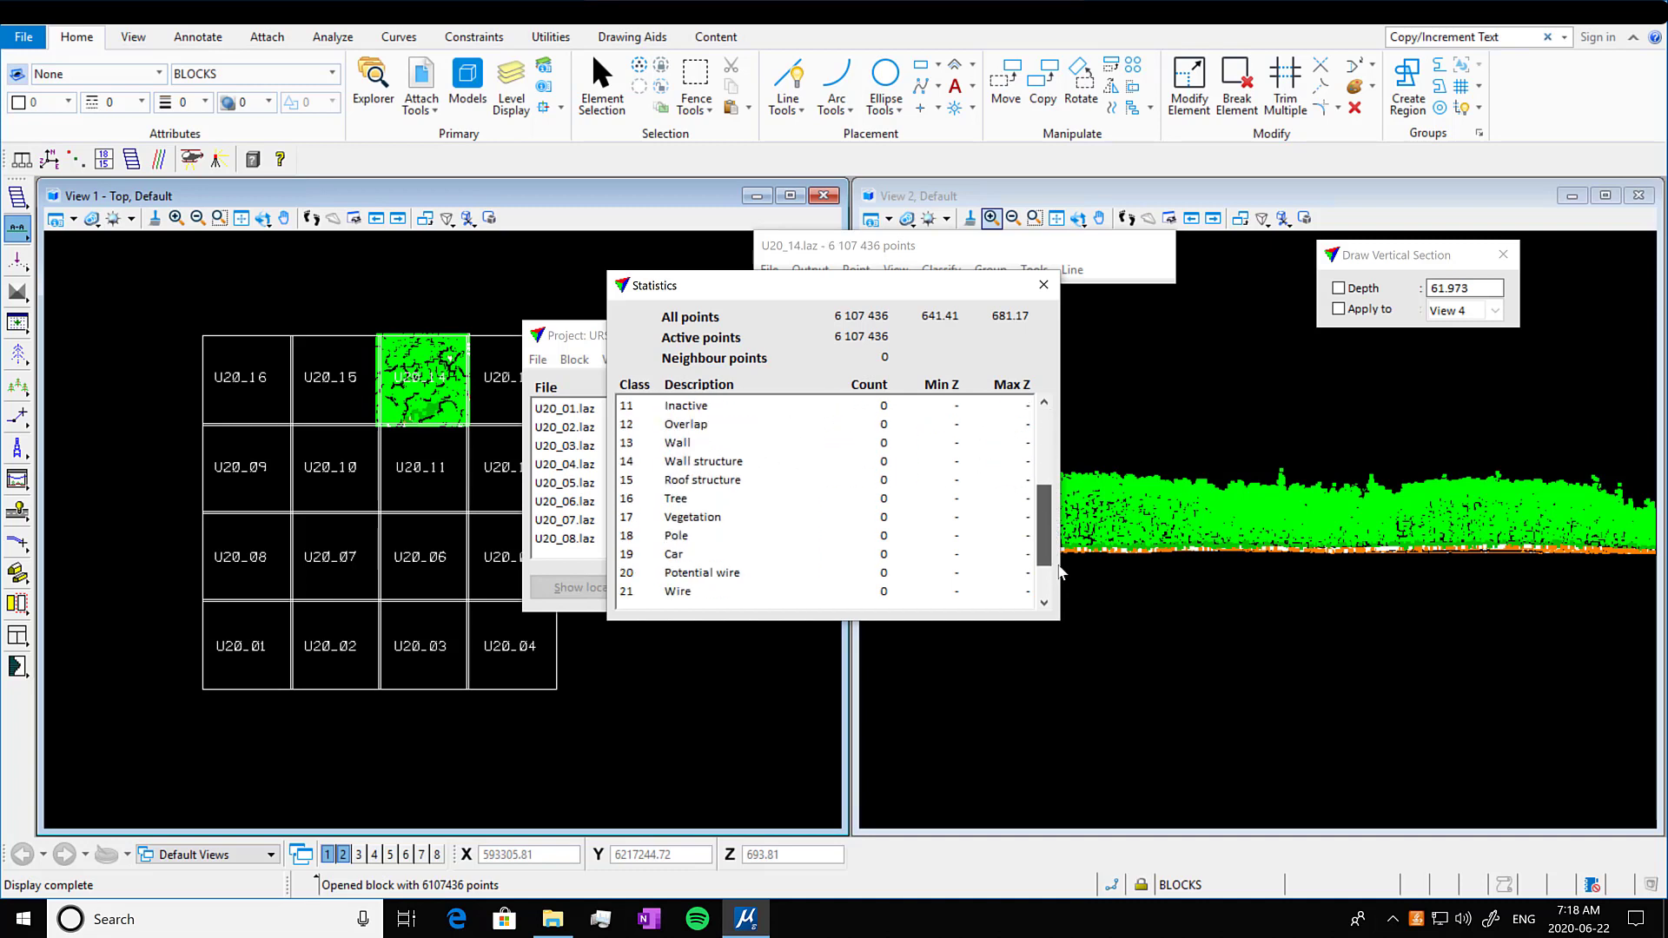
{"action": "left_click", "coordinate": [1043, 285]}
Open block U20_12 and draw a vertical section through it into View 2
{"action": "left_click", "coordinate": [817, 324]}
{"action": "left_click", "coordinate": [532, 478]}
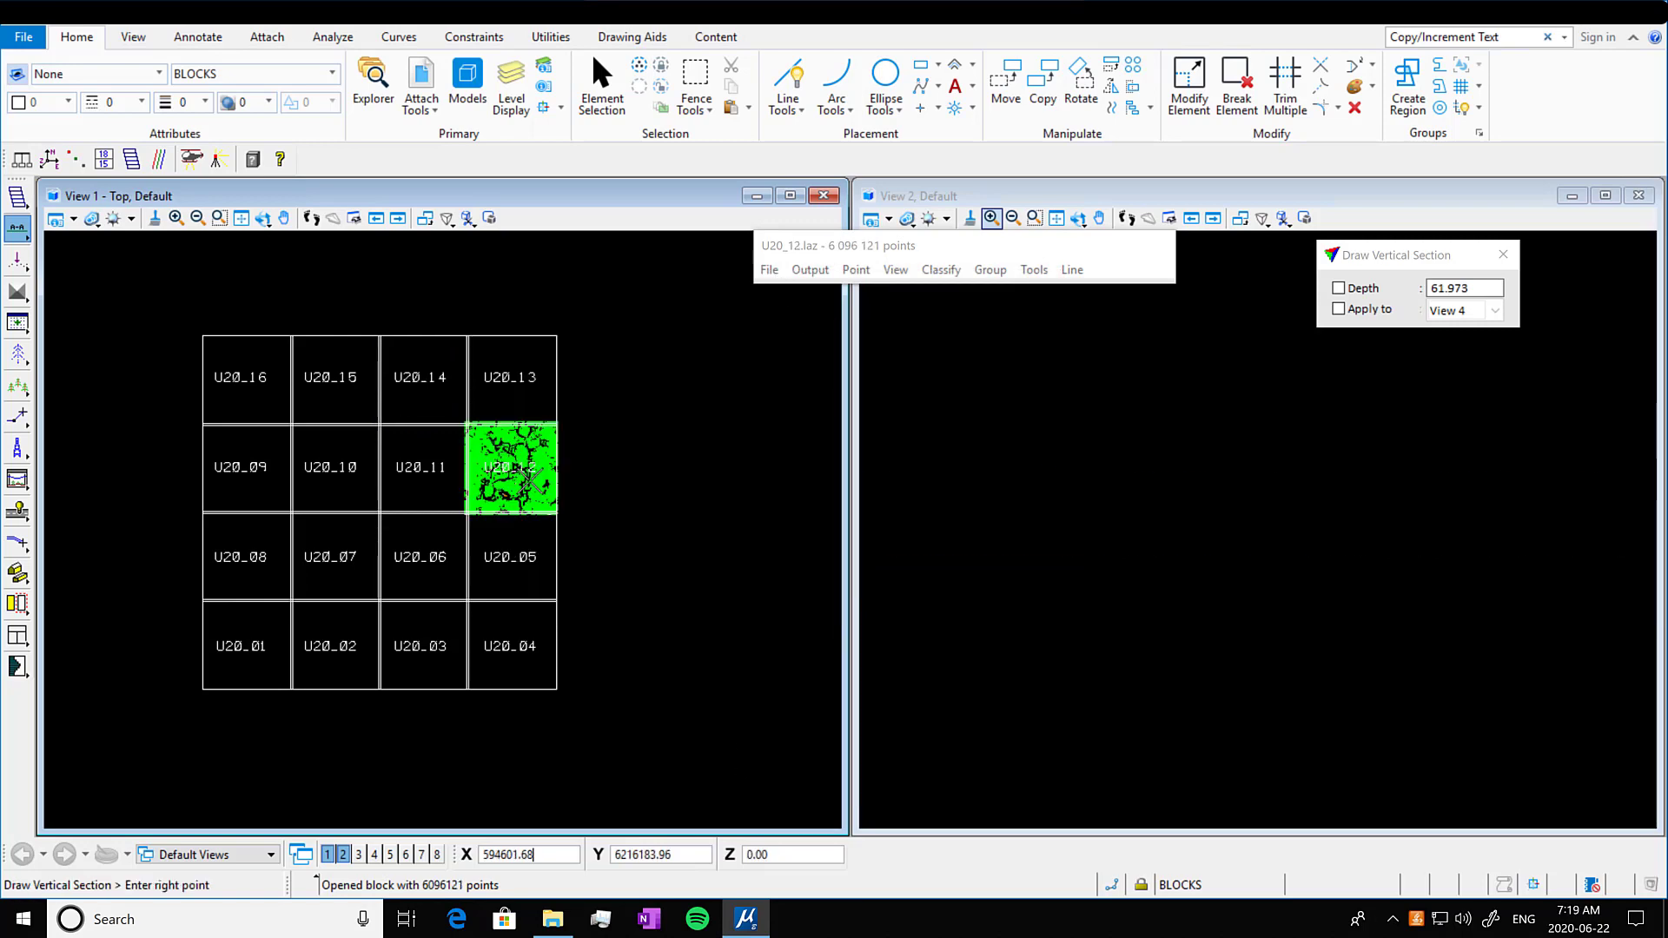
{"action": "left_click", "coordinate": [534, 478]}
{"action": "left_click", "coordinate": [539, 482]}
{"action": "left_click", "coordinate": [921, 487]}
{"action": "scroll", "coordinate": [1251, 548], "scroll_direction": "down", "scroll_amount": 2}
{"action": "scroll", "coordinate": [1417, 626], "scroll_direction": "down", "scroll_amount": 2}
{"action": "scroll", "coordinate": [1582, 543], "scroll_direction": "up", "scroll_amount": 3}
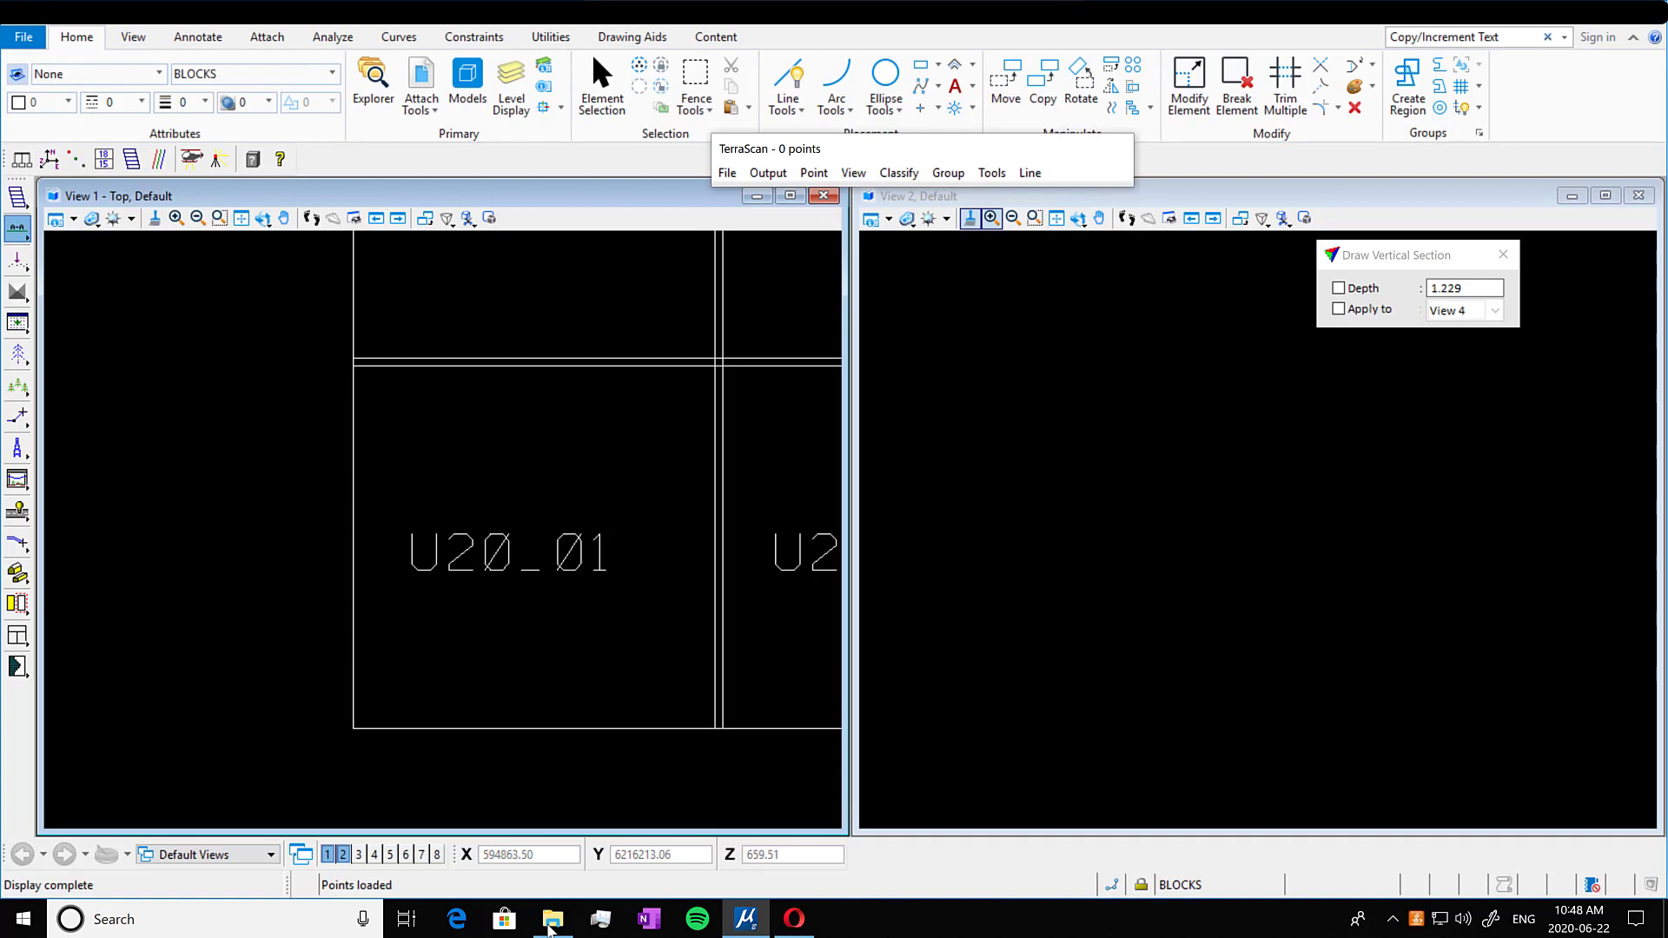
{"action": "left_click", "coordinate": [553, 920]}
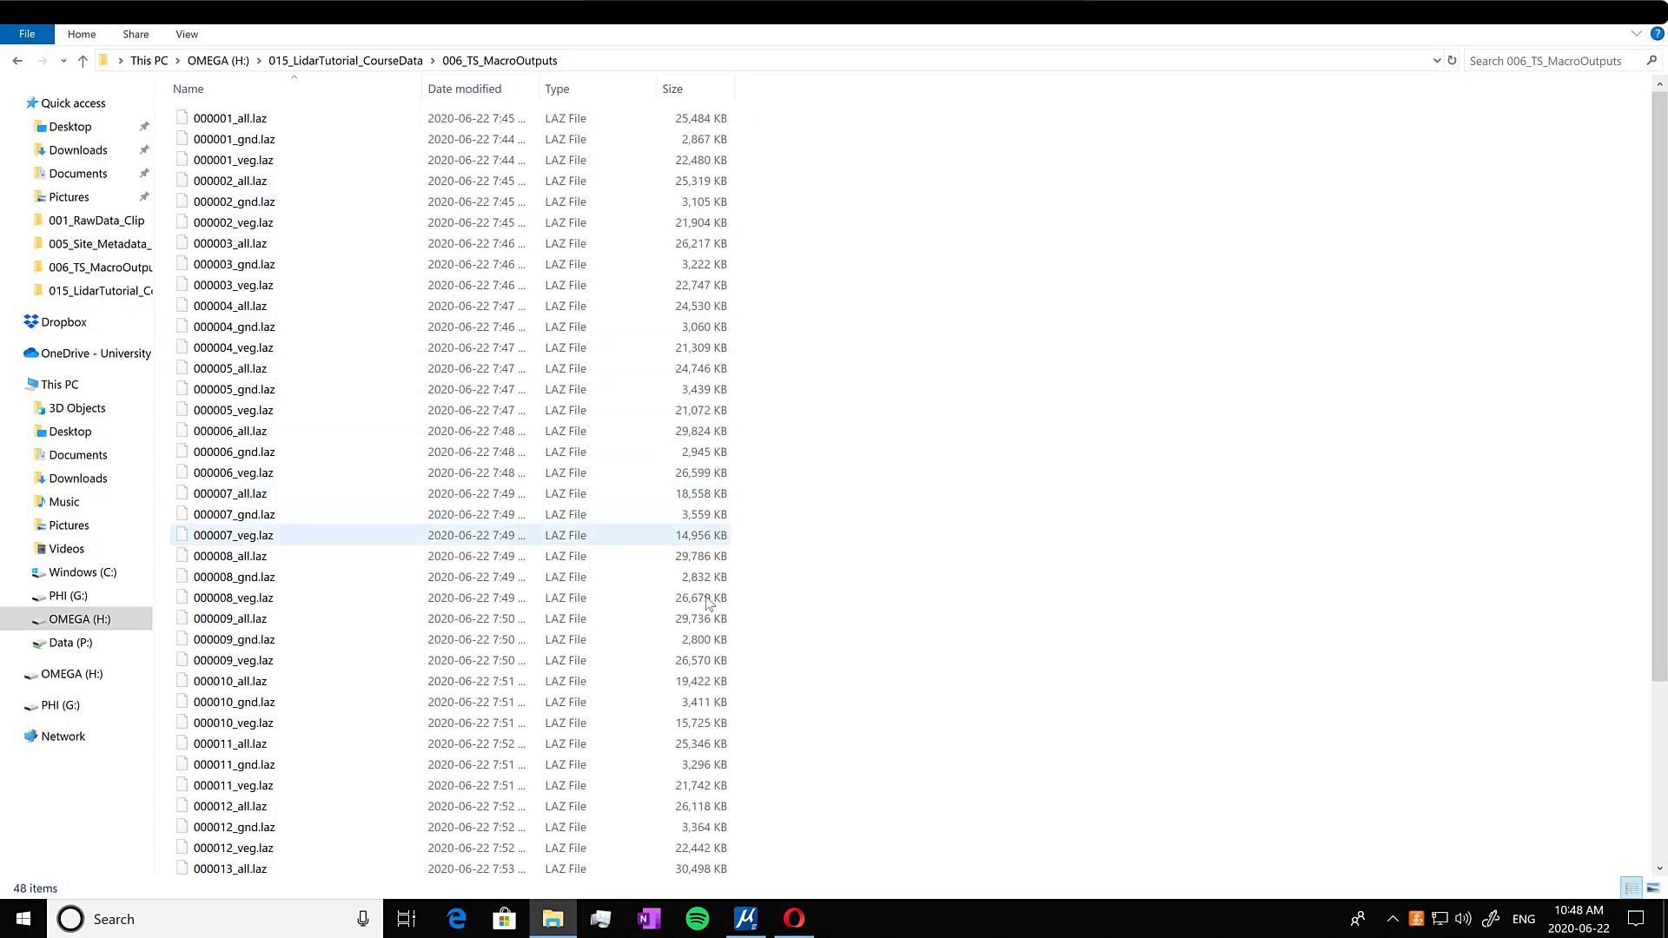
Scroll through the gnd, veg and all LAZ outputs, then return to MicroStation
{"action": "scroll", "coordinate": [706, 711], "scroll_direction": "down", "scroll_amount": 4}
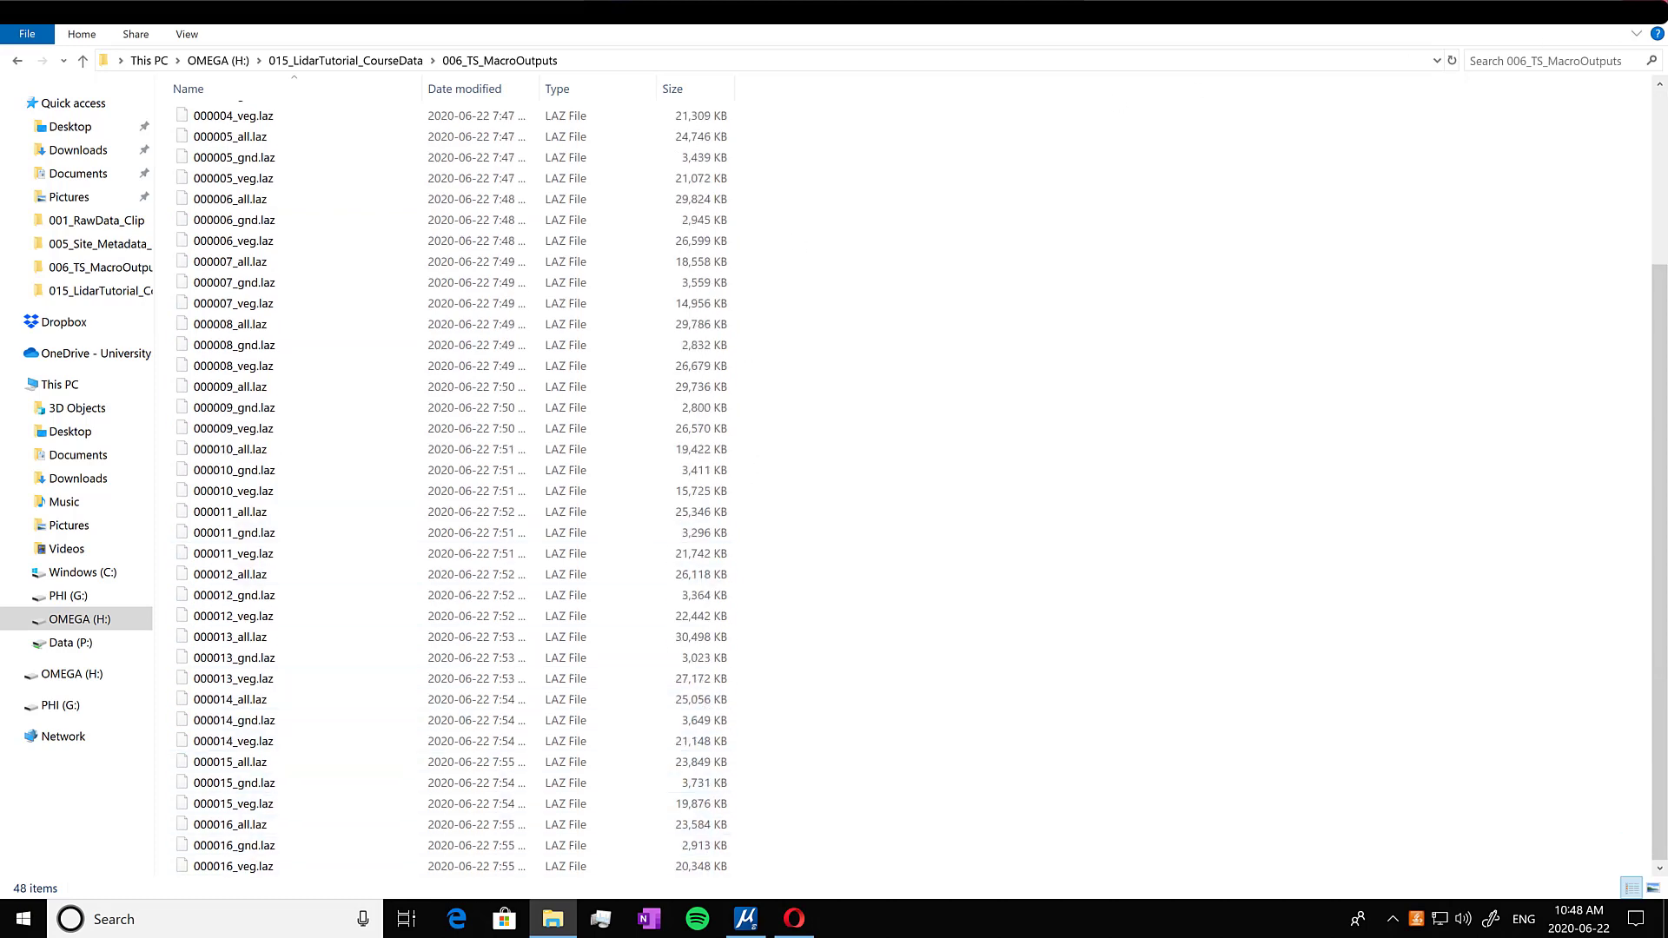
{"action": "key", "text": "alt+Tab"}
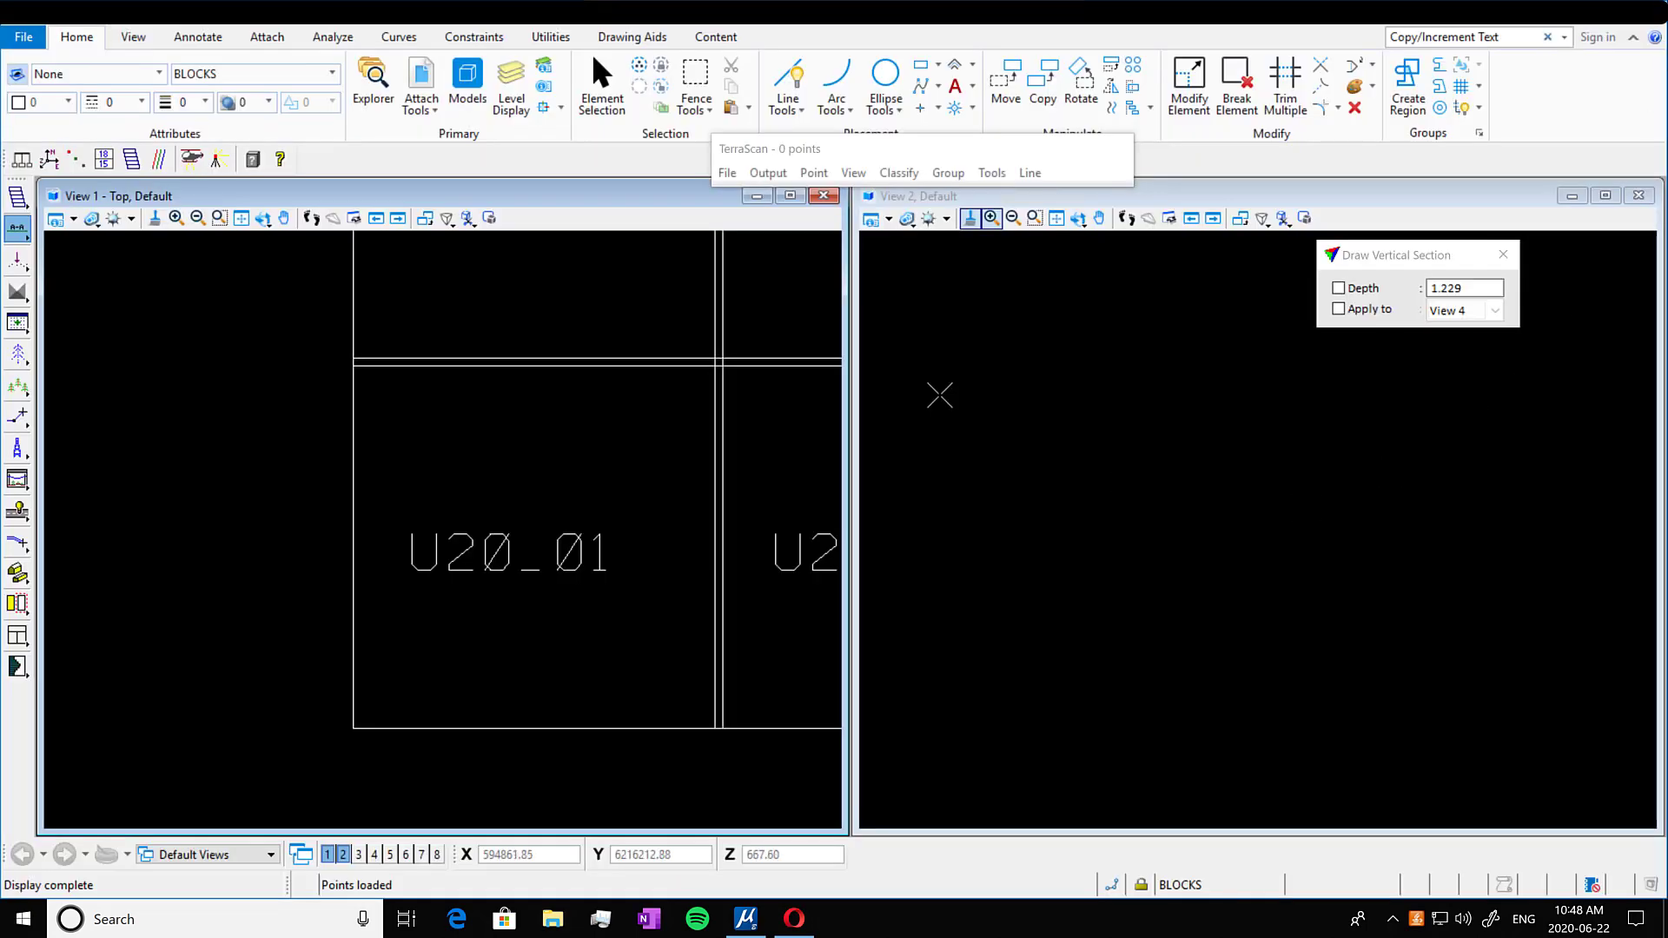
Read 000001_gnd.laz into TerraScan, loading its 591 146 ground points
{"action": "left_click", "coordinate": [728, 173]}
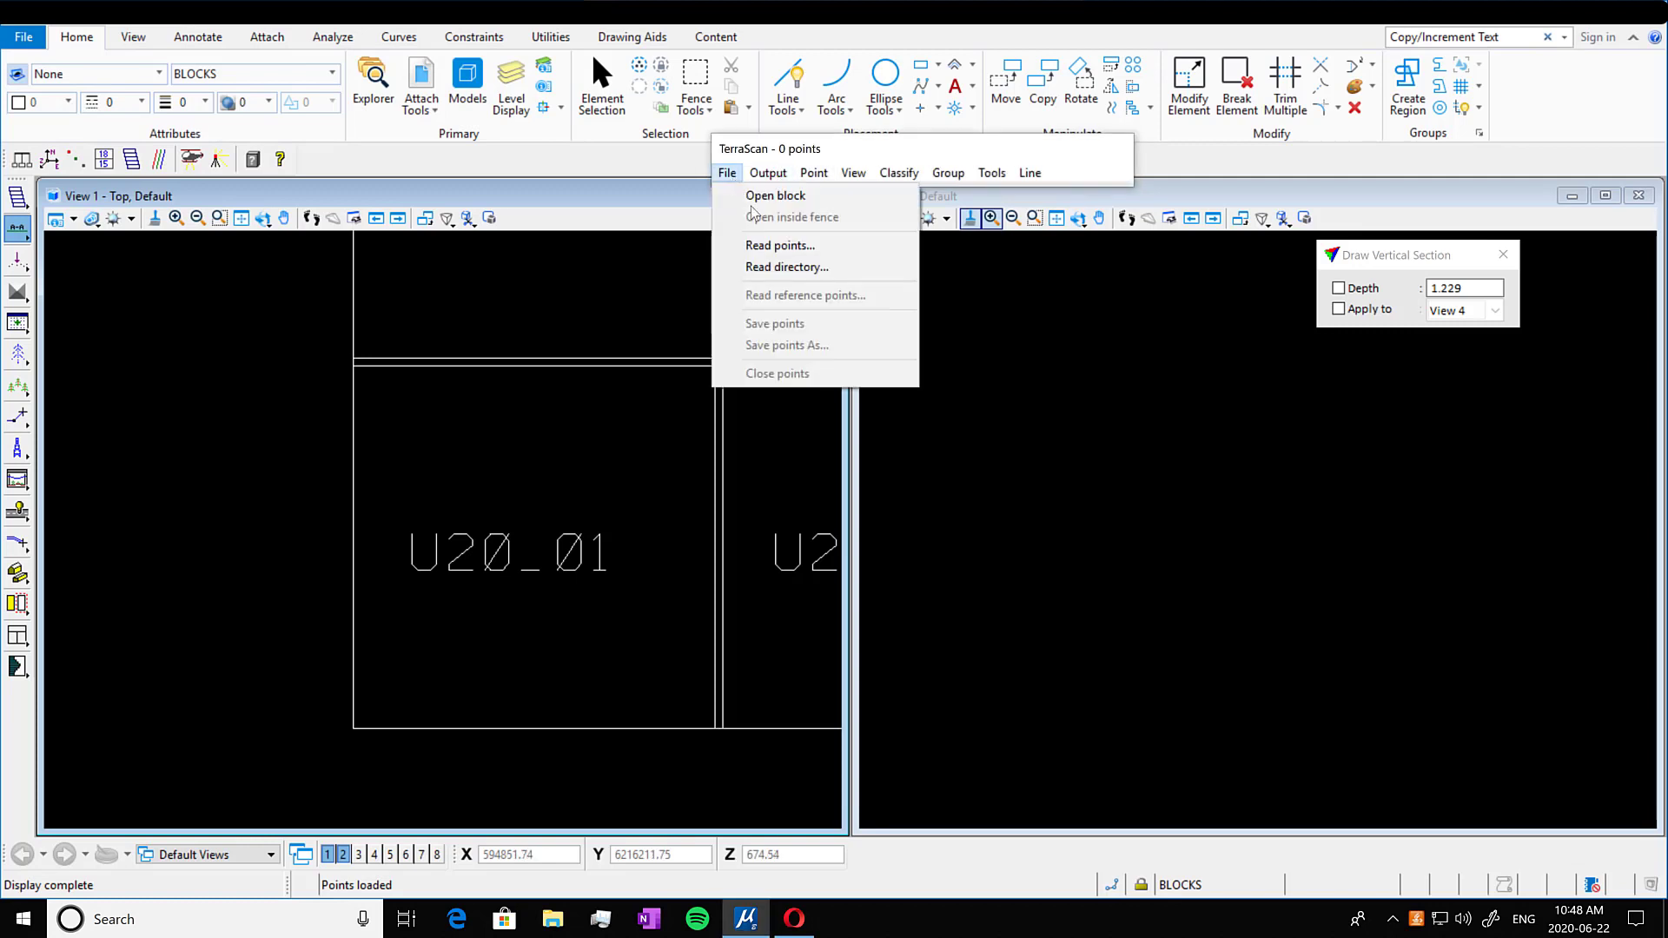
{"action": "left_click", "coordinate": [782, 247]}
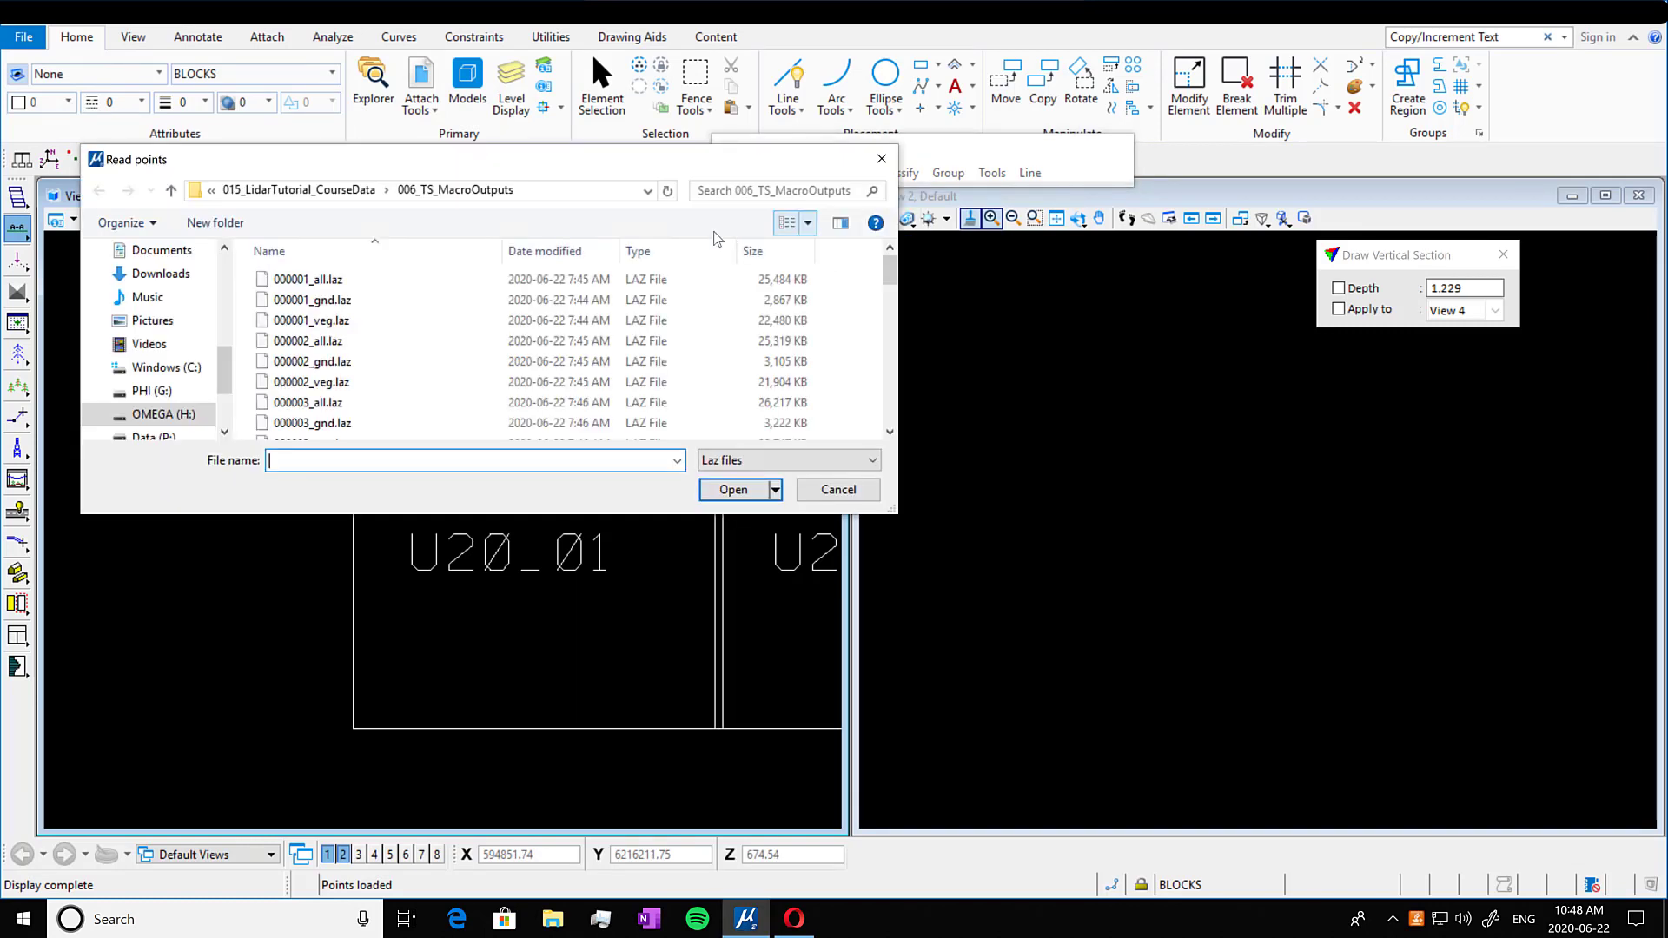
{"action": "left_click", "coordinate": [365, 301]}
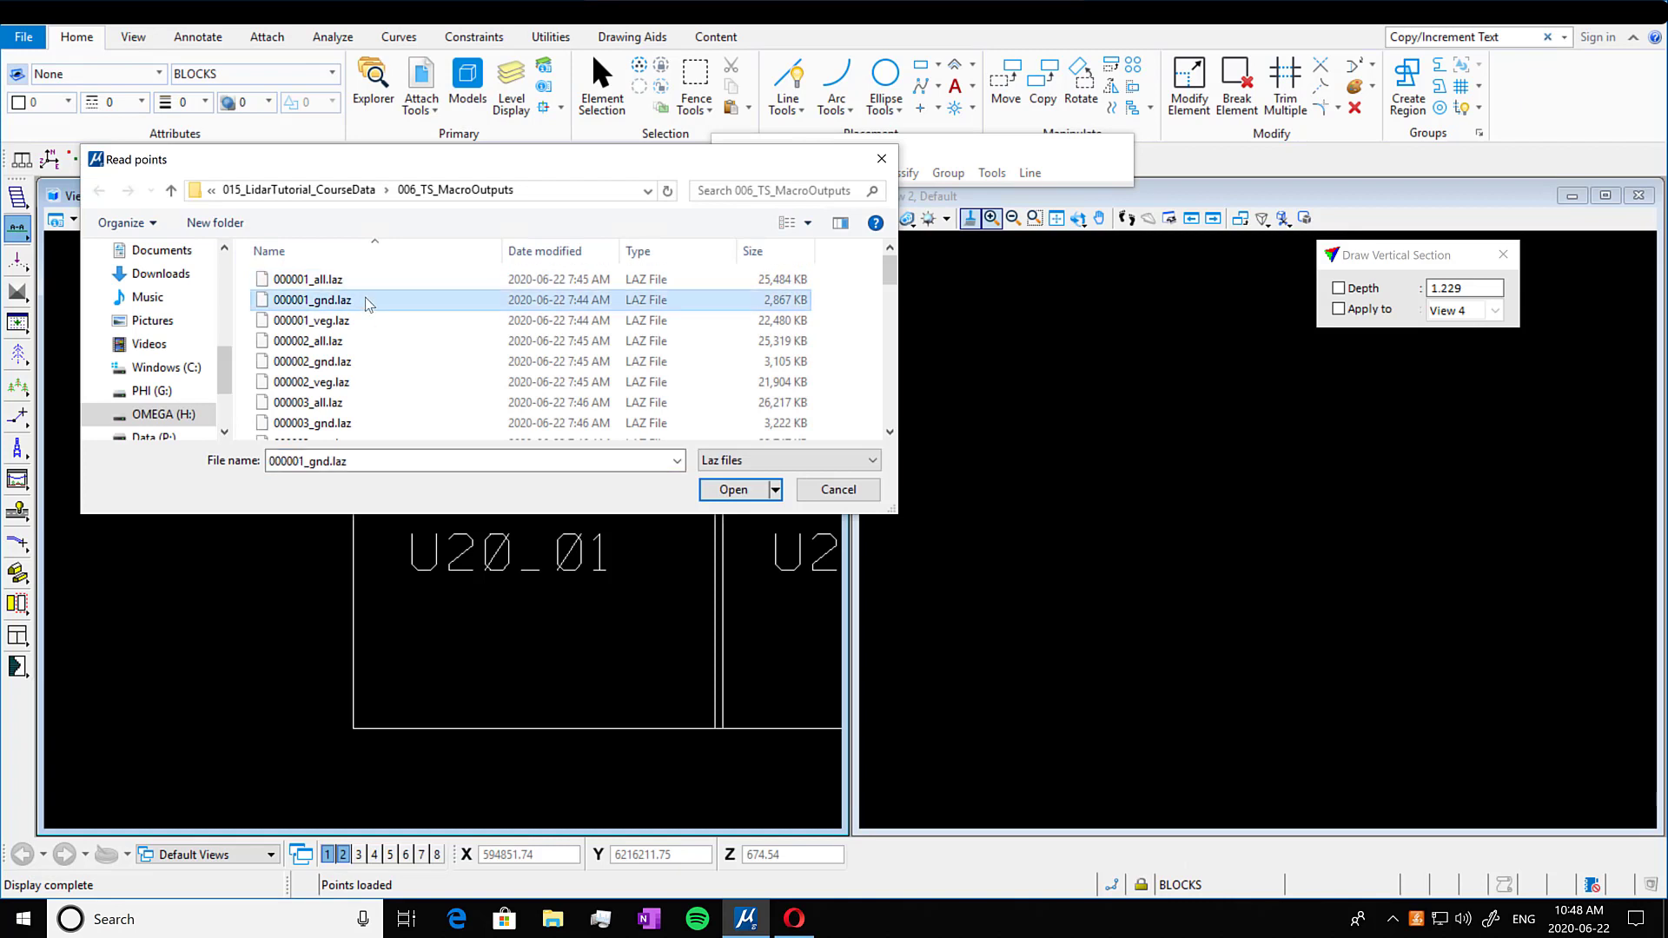
{"action": "left_click", "coordinate": [734, 490]}
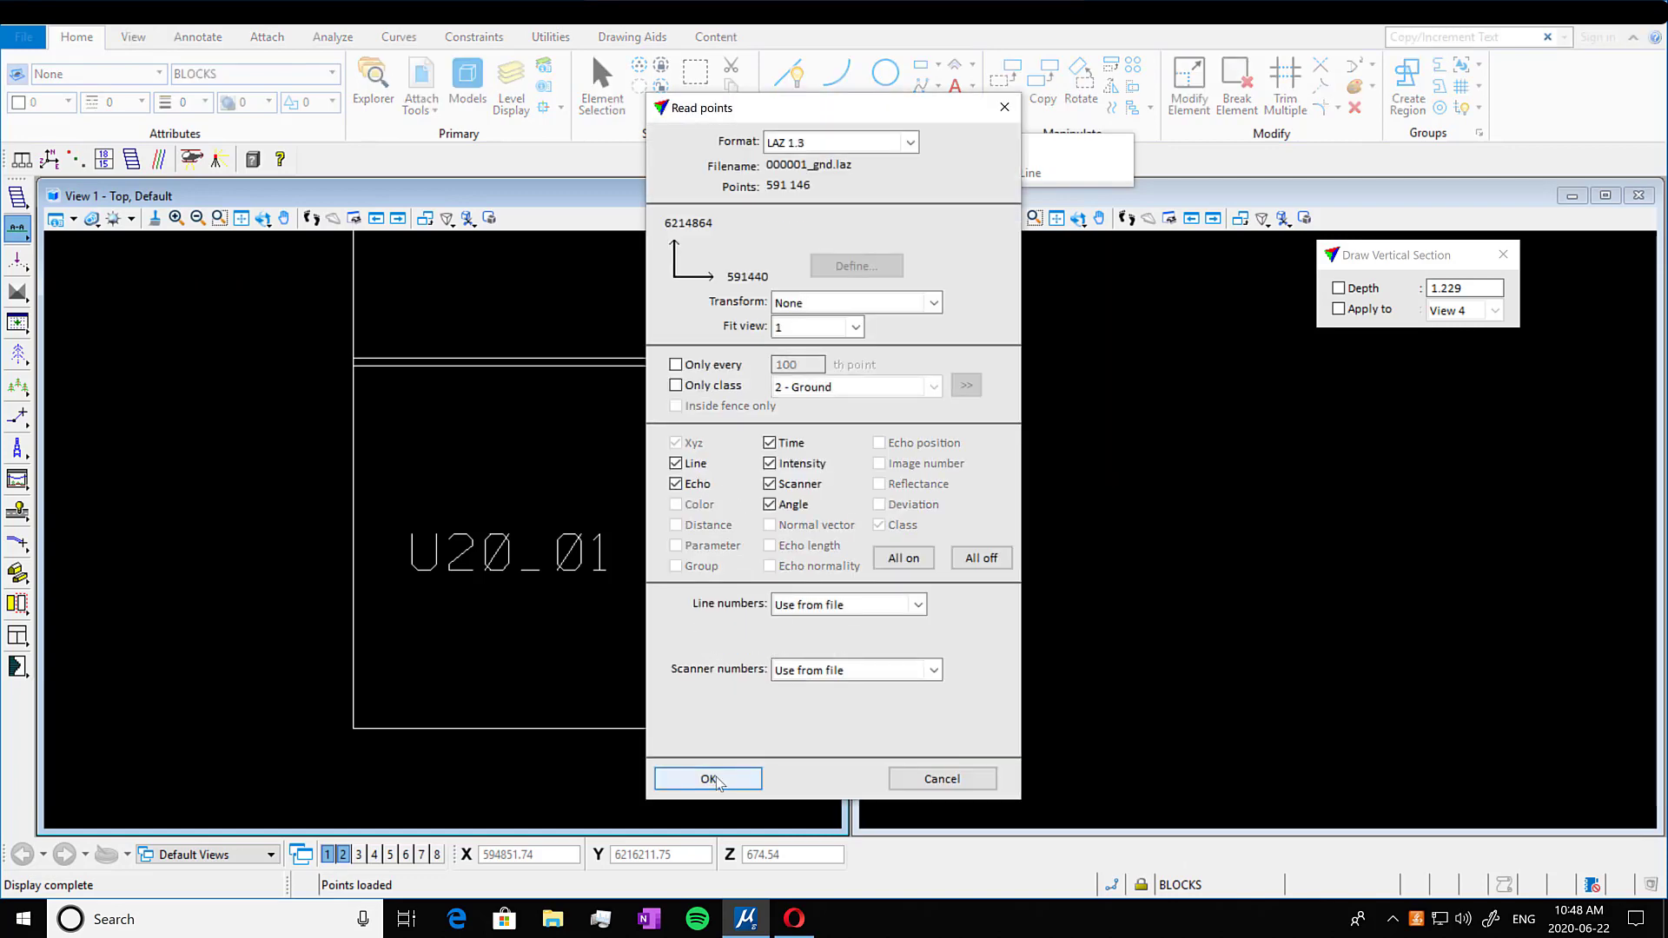
{"action": "left_click", "coordinate": [716, 776]}
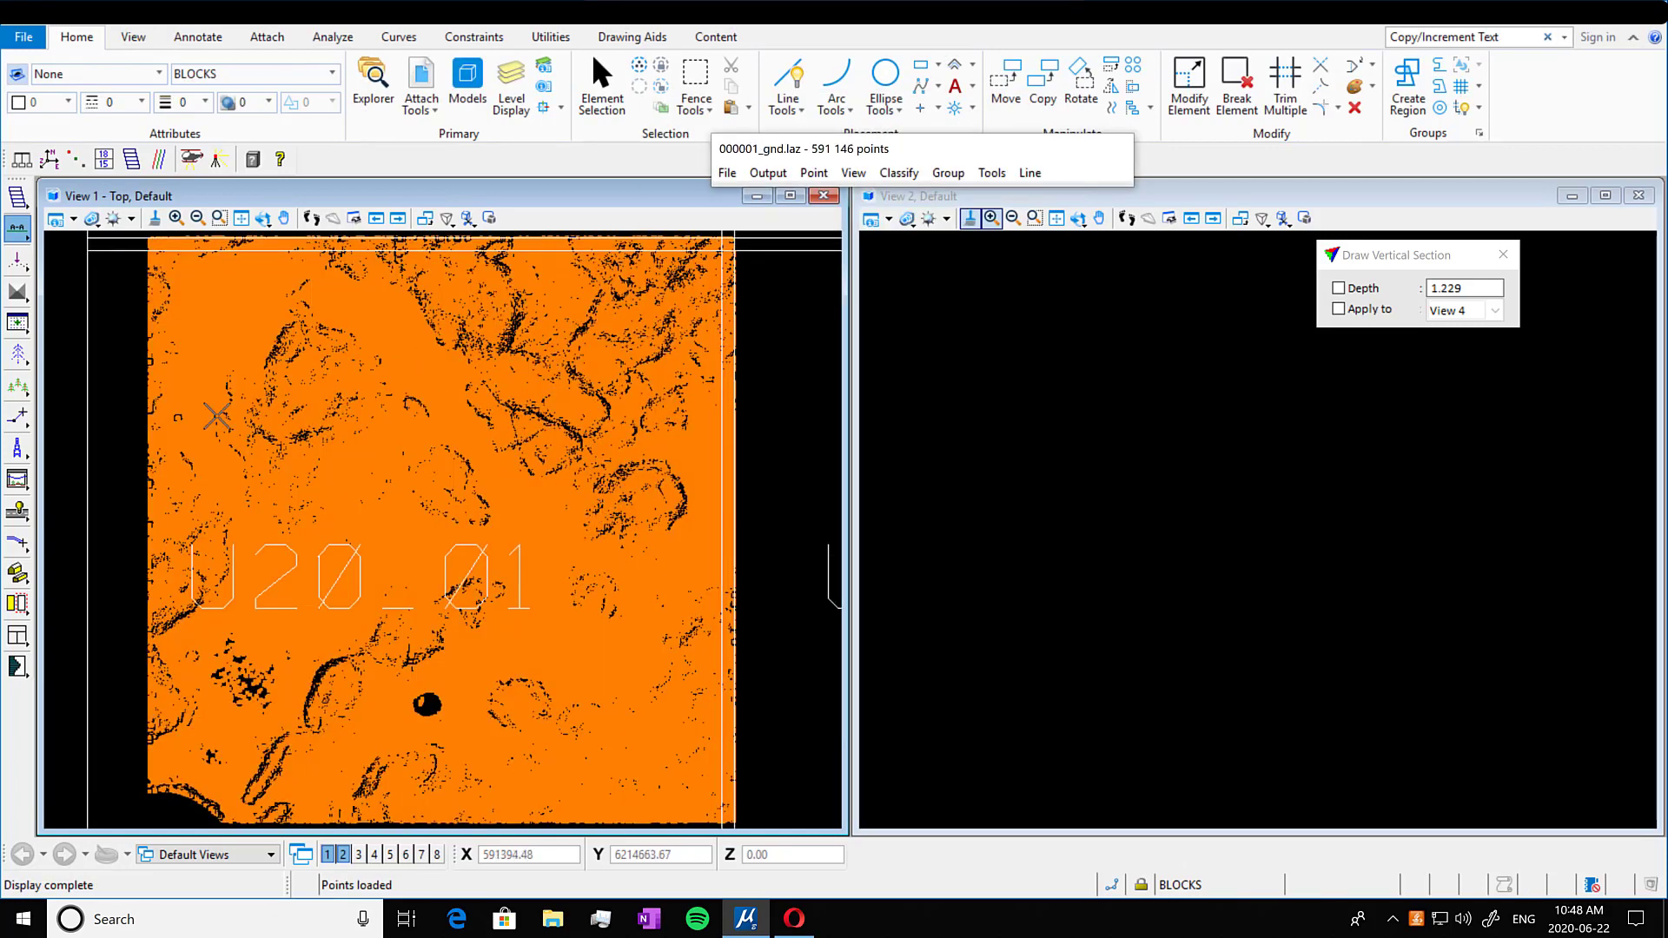
Draw a vertical section across the tile into View 2 to show the flat ground profile
{"action": "left_click", "coordinate": [410, 432]}
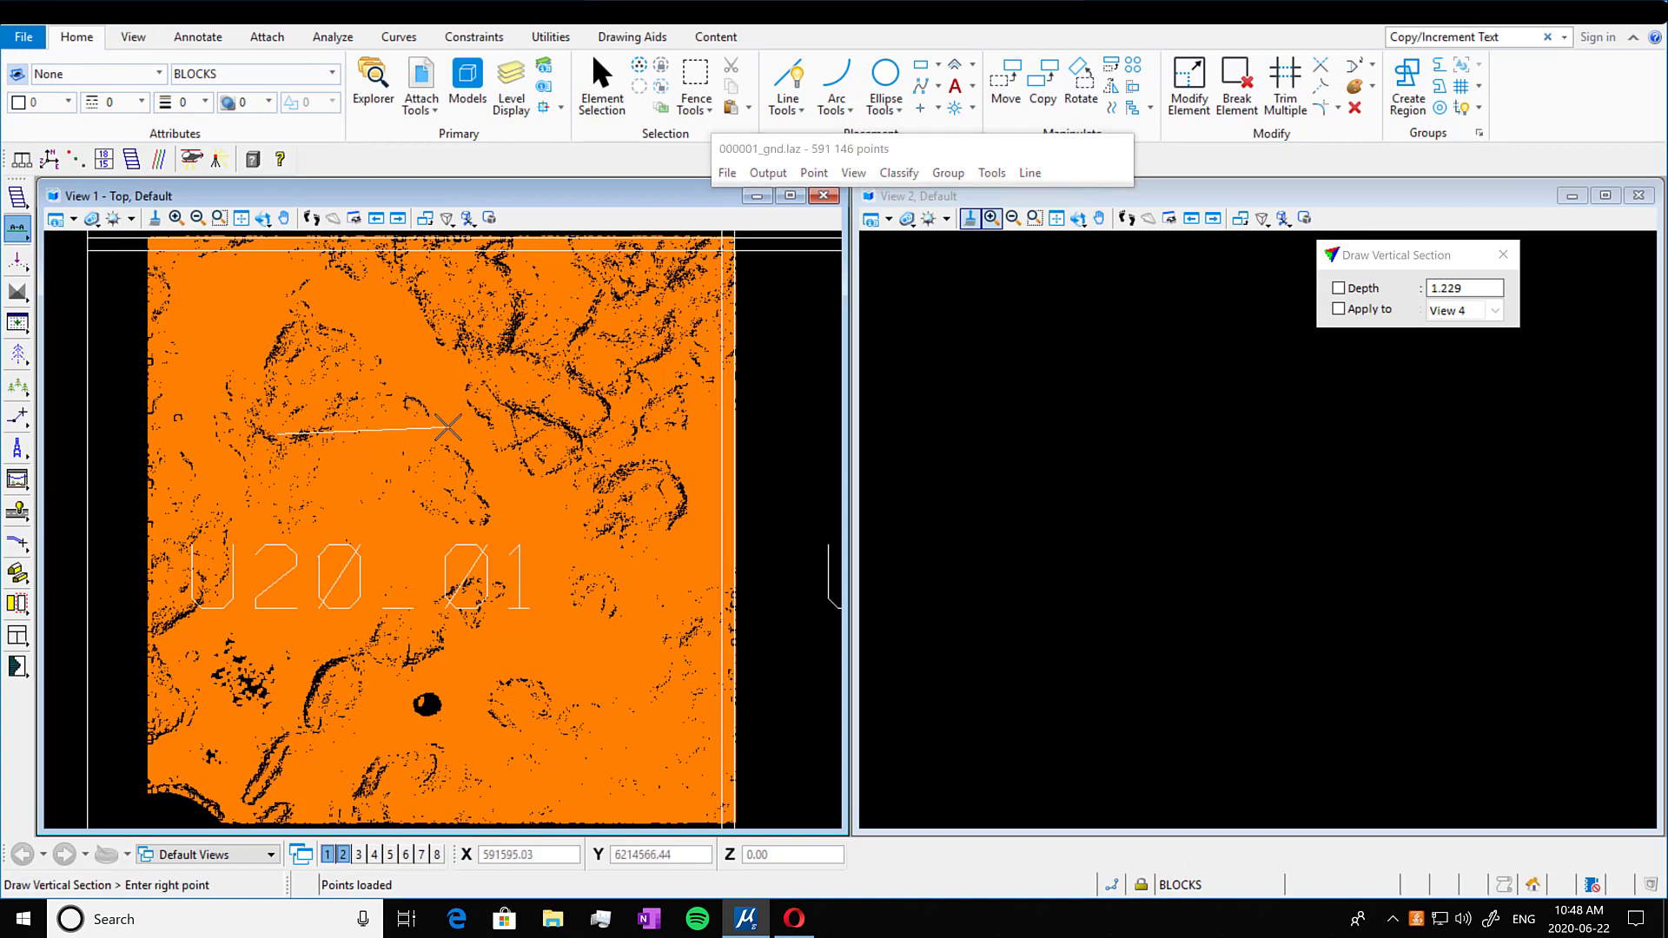
{"action": "left_click", "coordinate": [278, 425]}
{"action": "left_click", "coordinate": [434, 438]}
{"action": "left_click", "coordinate": [1092, 525]}
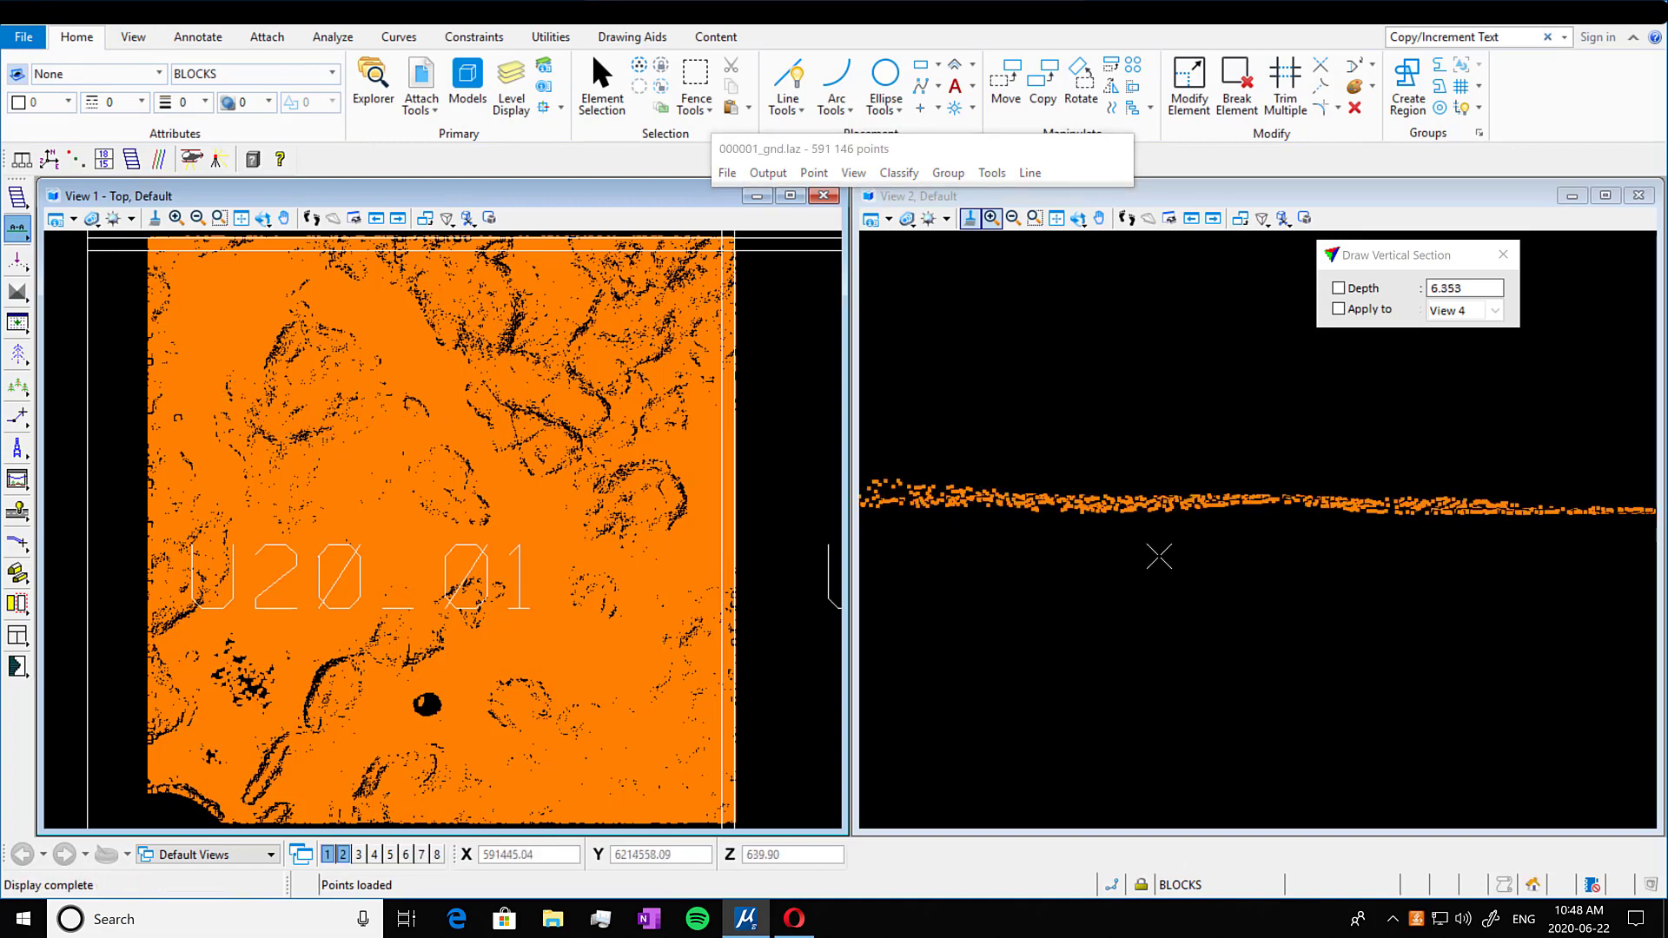
{"action": "scroll", "coordinate": [1138, 531], "scroll_direction": "down", "scroll_amount": 2}
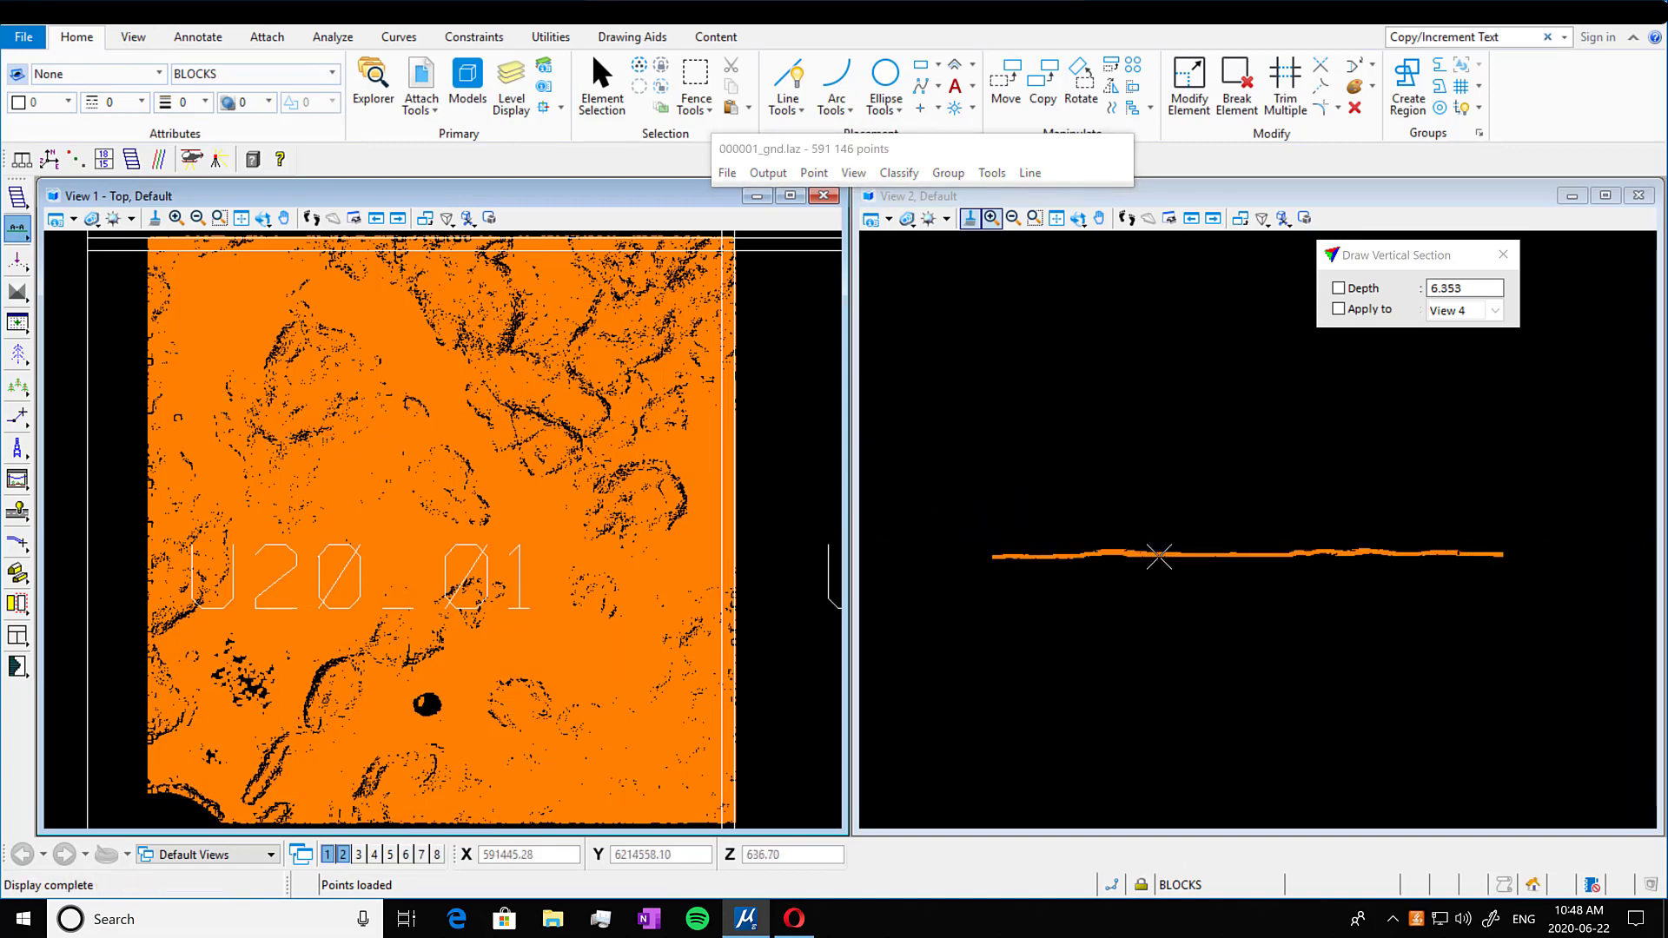
Read 000001_veg.laz alongside the ground file, bringing the total to 5 285 920 points
{"action": "left_click", "coordinate": [728, 173]}
{"action": "left_click", "coordinate": [764, 247]}
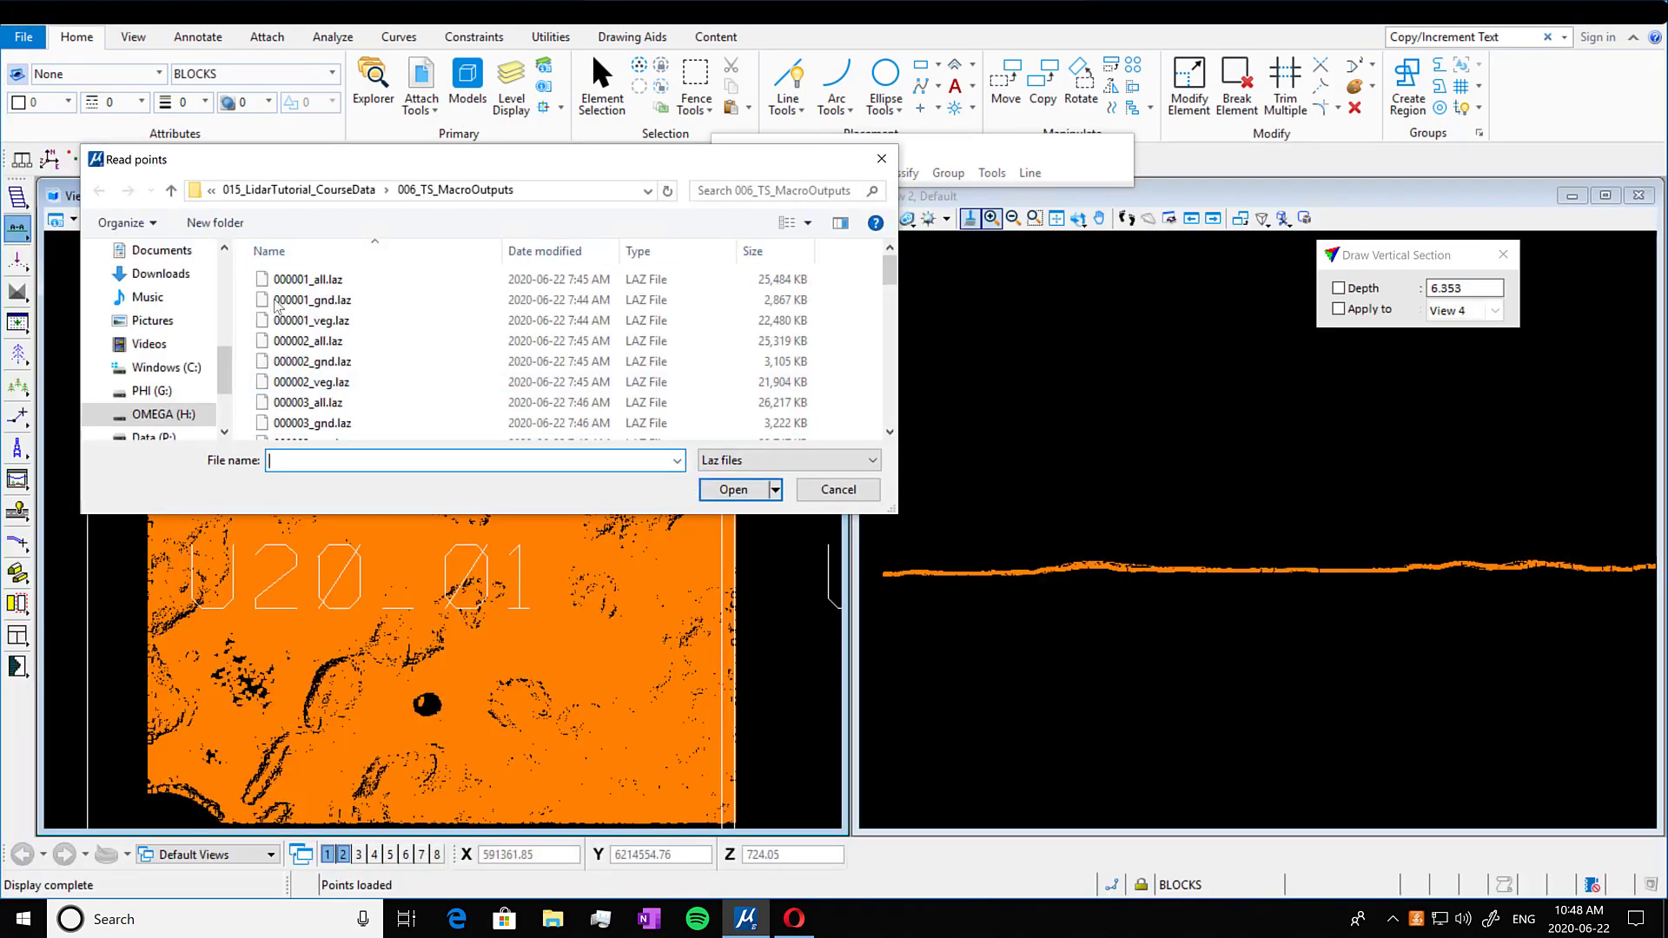
{"action": "left_click", "coordinate": [304, 300]}
{"action": "left_click", "coordinate": [752, 498]}
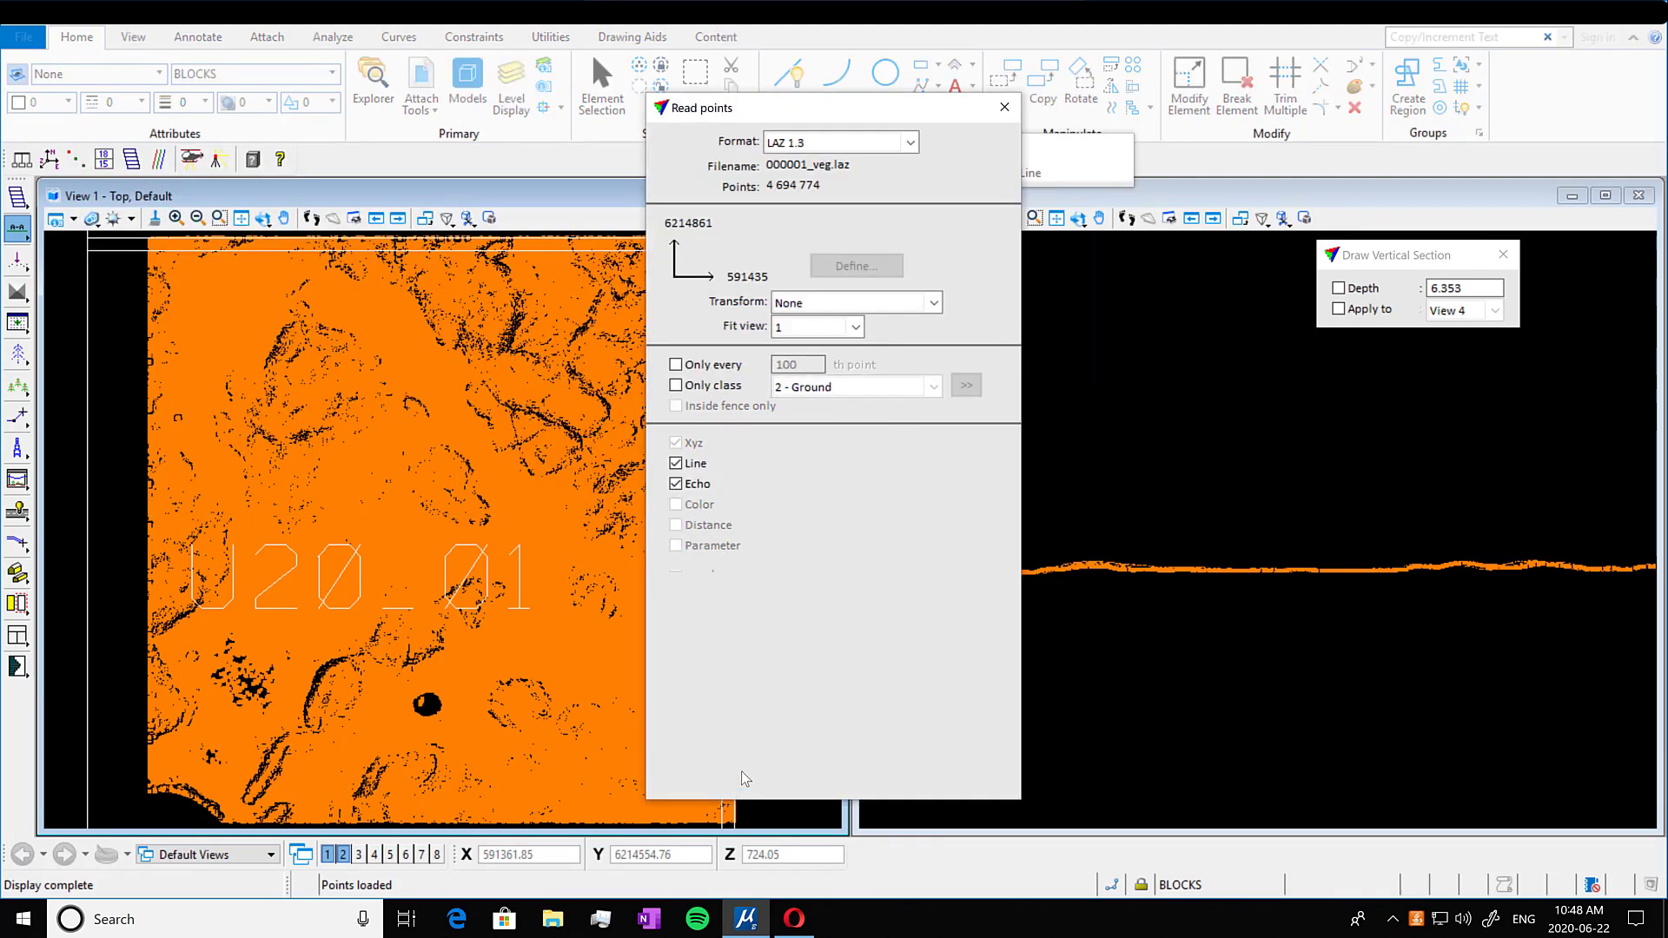
{"action": "left_click", "coordinate": [744, 779]}
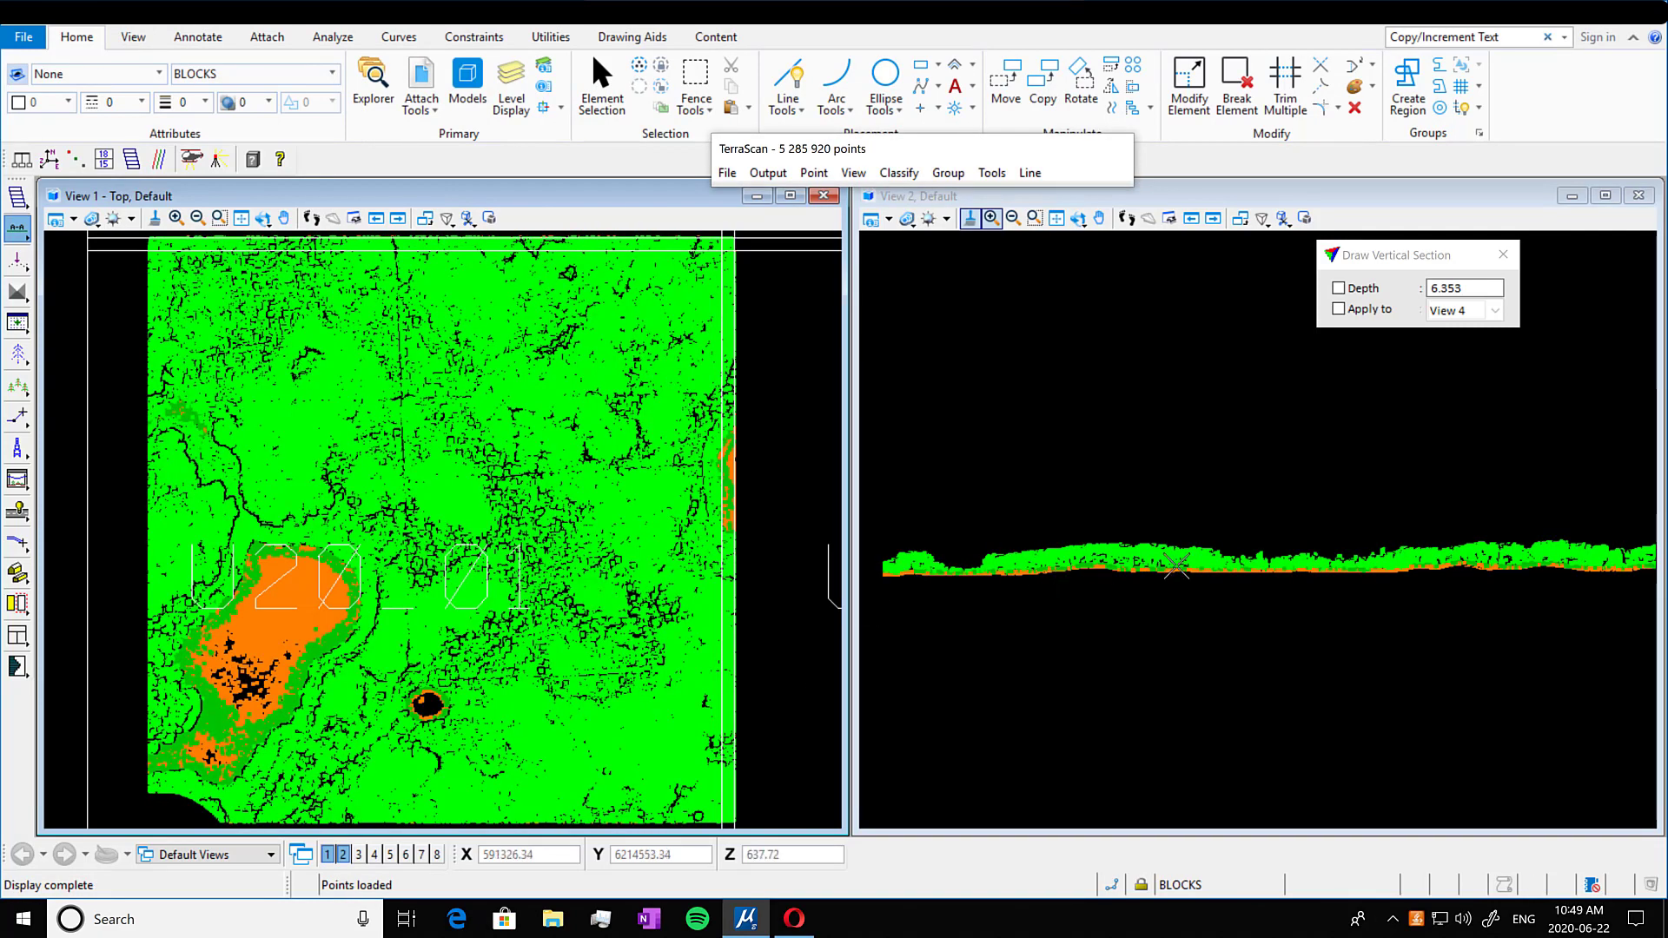
{"action": "scroll", "coordinate": [1177, 567], "scroll_direction": "up", "scroll_amount": 3}
{"action": "scroll", "coordinate": [1338, 593], "scroll_direction": "down", "scroll_amount": 3}
{"action": "scroll", "coordinate": [1449, 596], "scroll_direction": "up", "scroll_amount": 3}
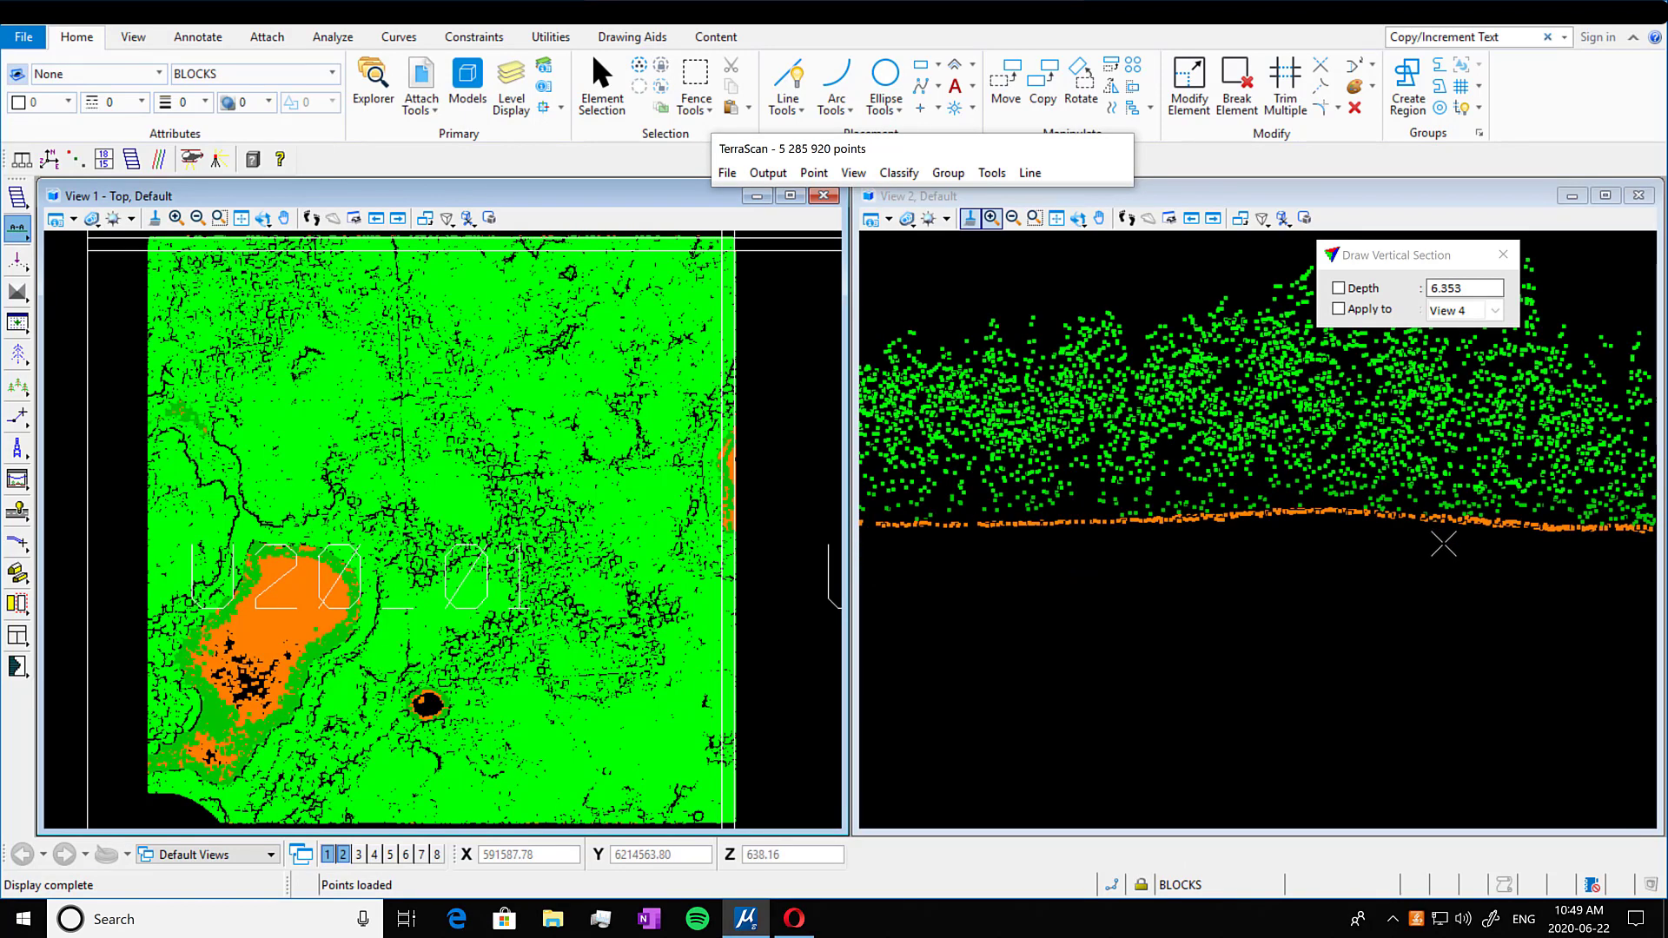
{"action": "scroll", "coordinate": [1099, 483], "scroll_direction": "down", "scroll_amount": 2}
{"action": "scroll", "coordinate": [1099, 483], "scroll_direction": "up", "scroll_amount": 2}
{"action": "scroll", "coordinate": [1099, 483], "scroll_direction": "down", "scroll_amount": 2}
{"action": "scroll", "coordinate": [1117, 476], "scroll_direction": "up", "scroll_amount": 2}
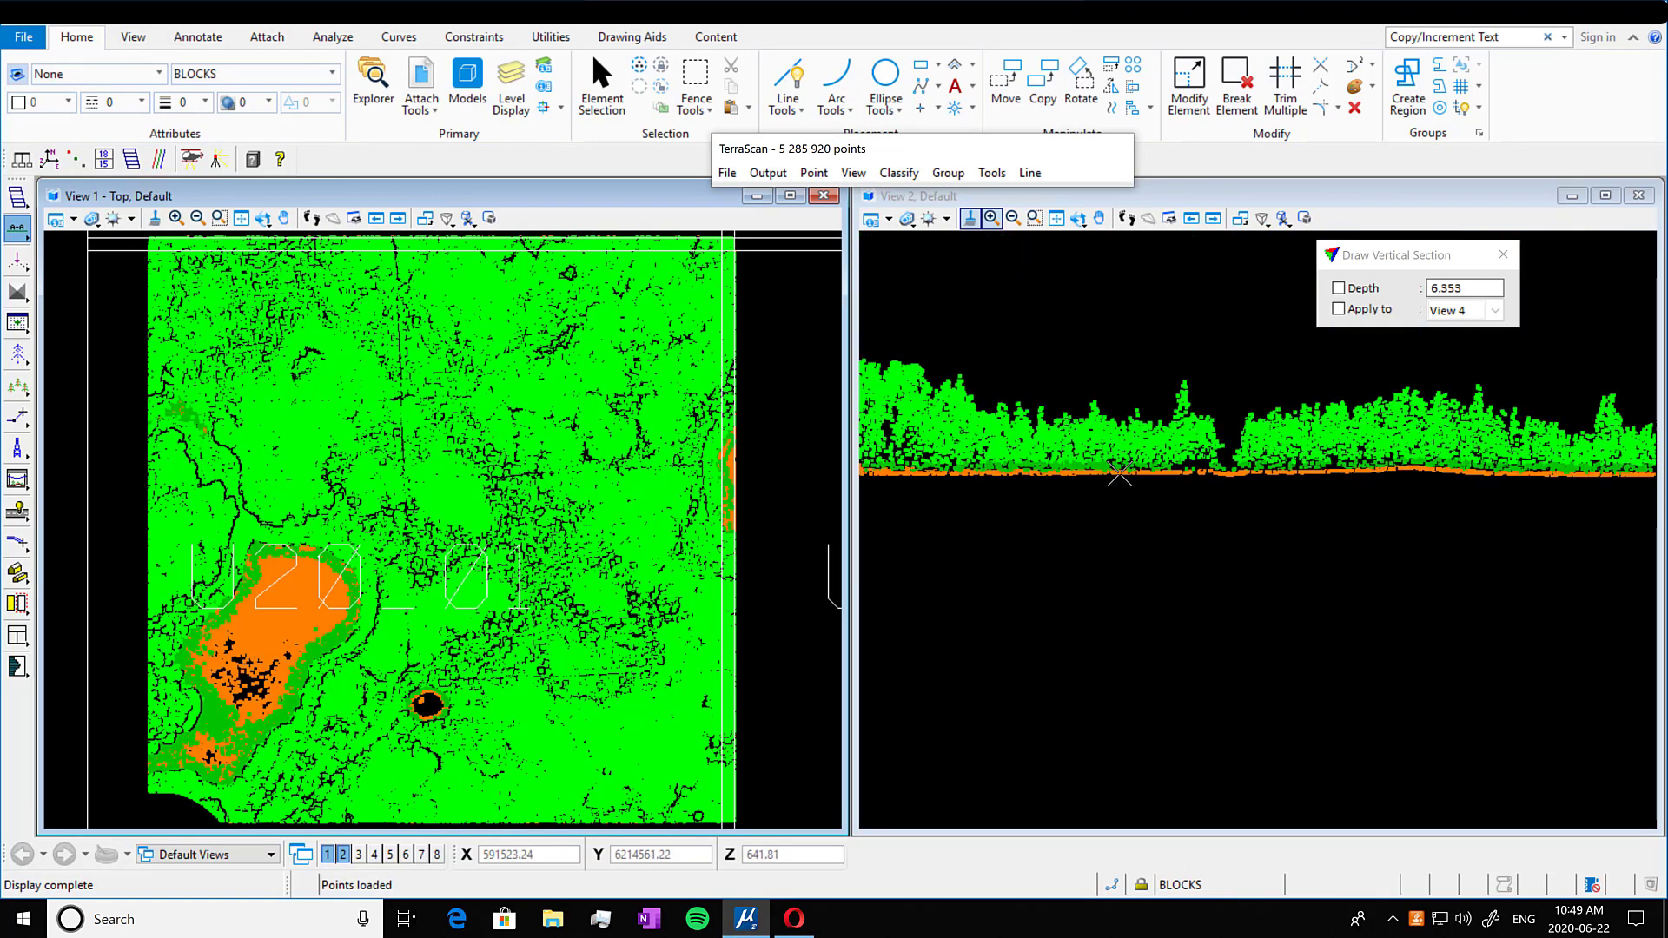
{"action": "scroll", "coordinate": [1119, 474], "scroll_direction": "down", "scroll_amount": 2}
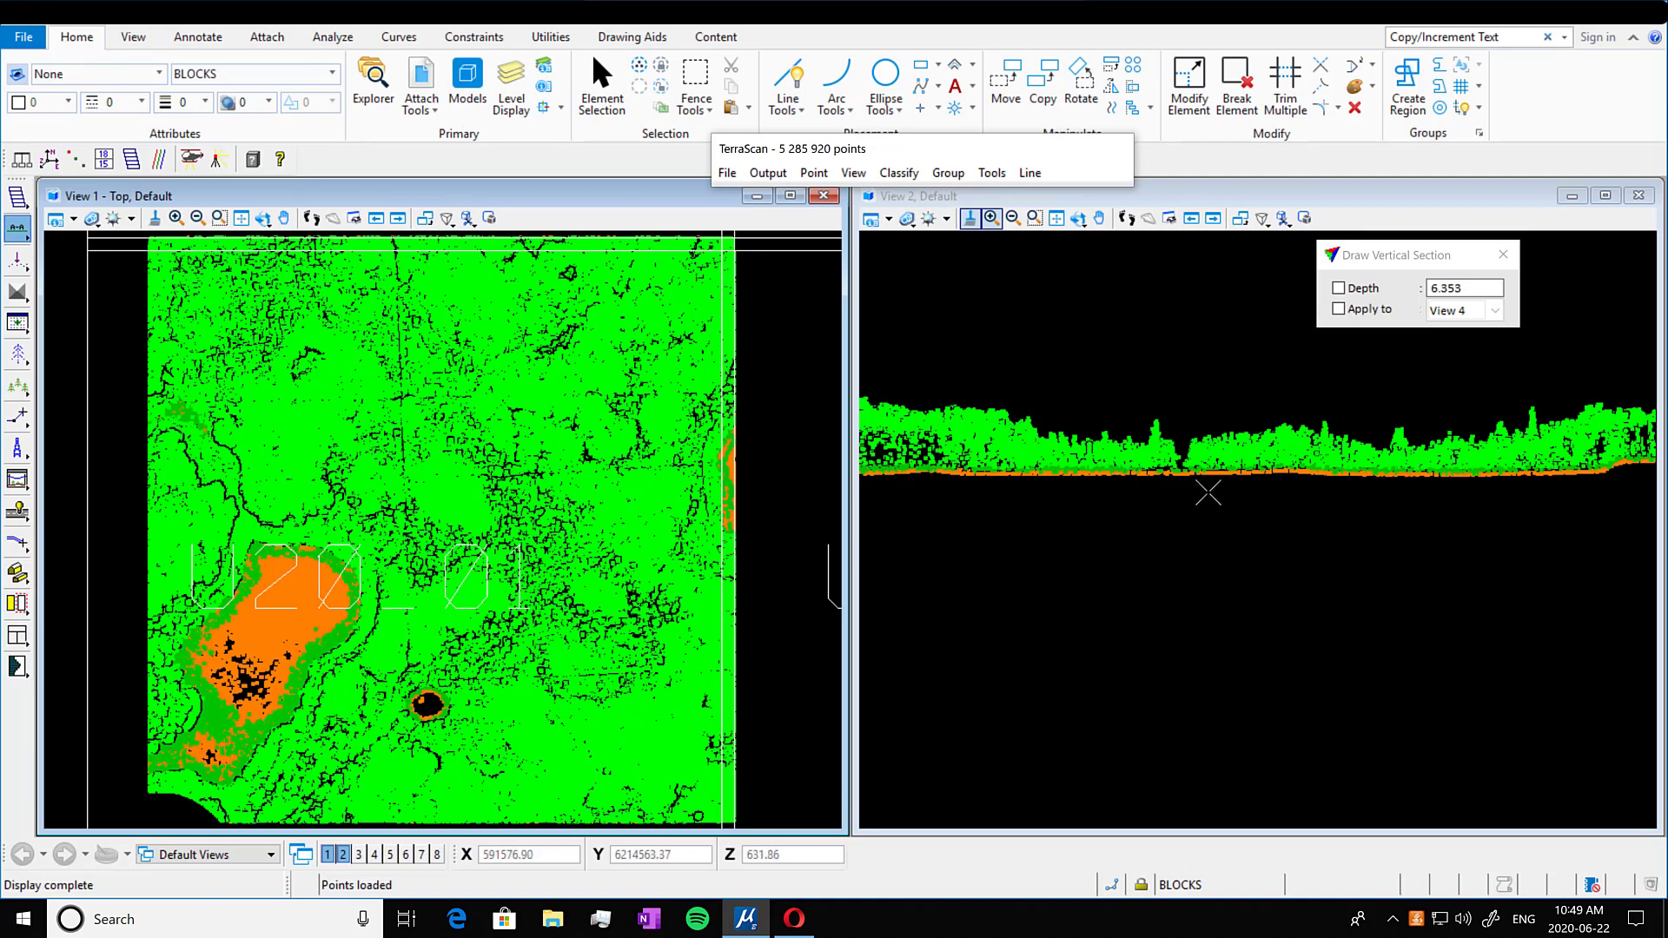